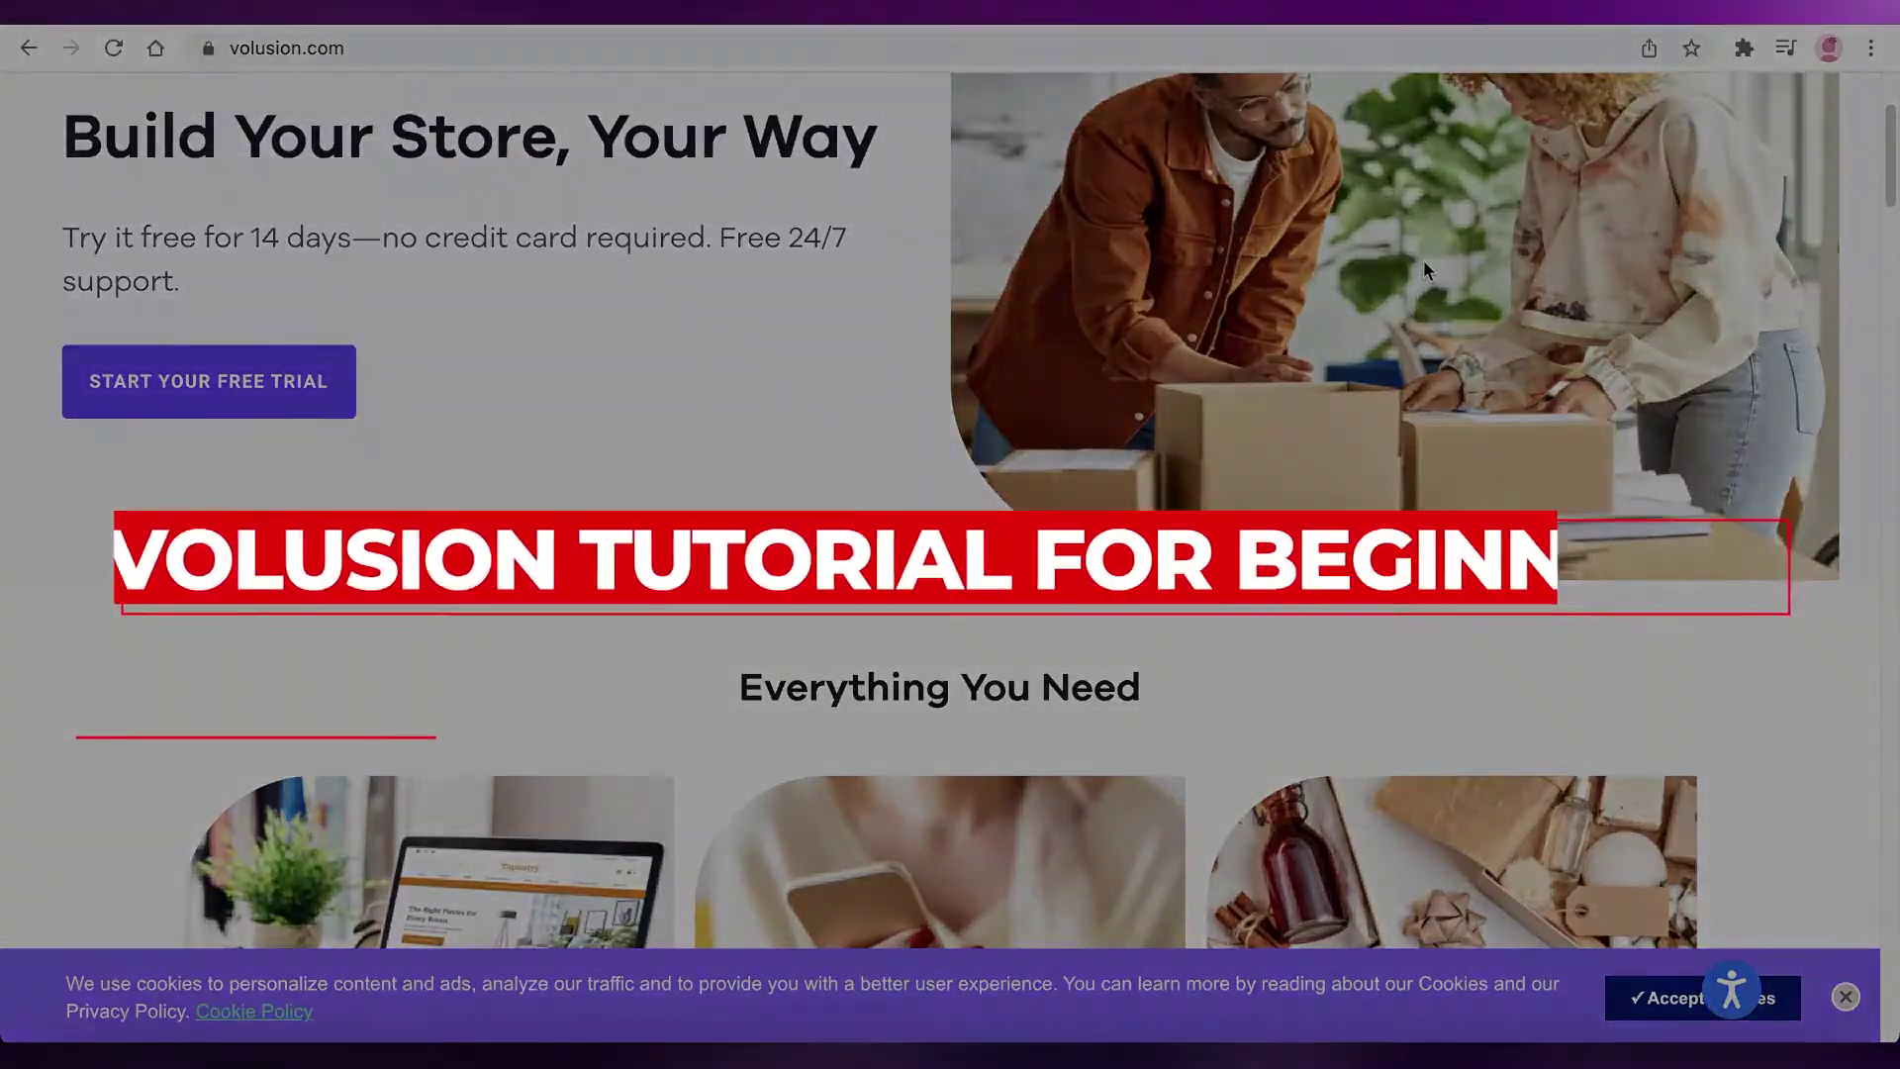
# Look over the Volusion homepage and open the sign-up form for the 14-day free trial
pyautogui.scroll(-3, 1423, 261)
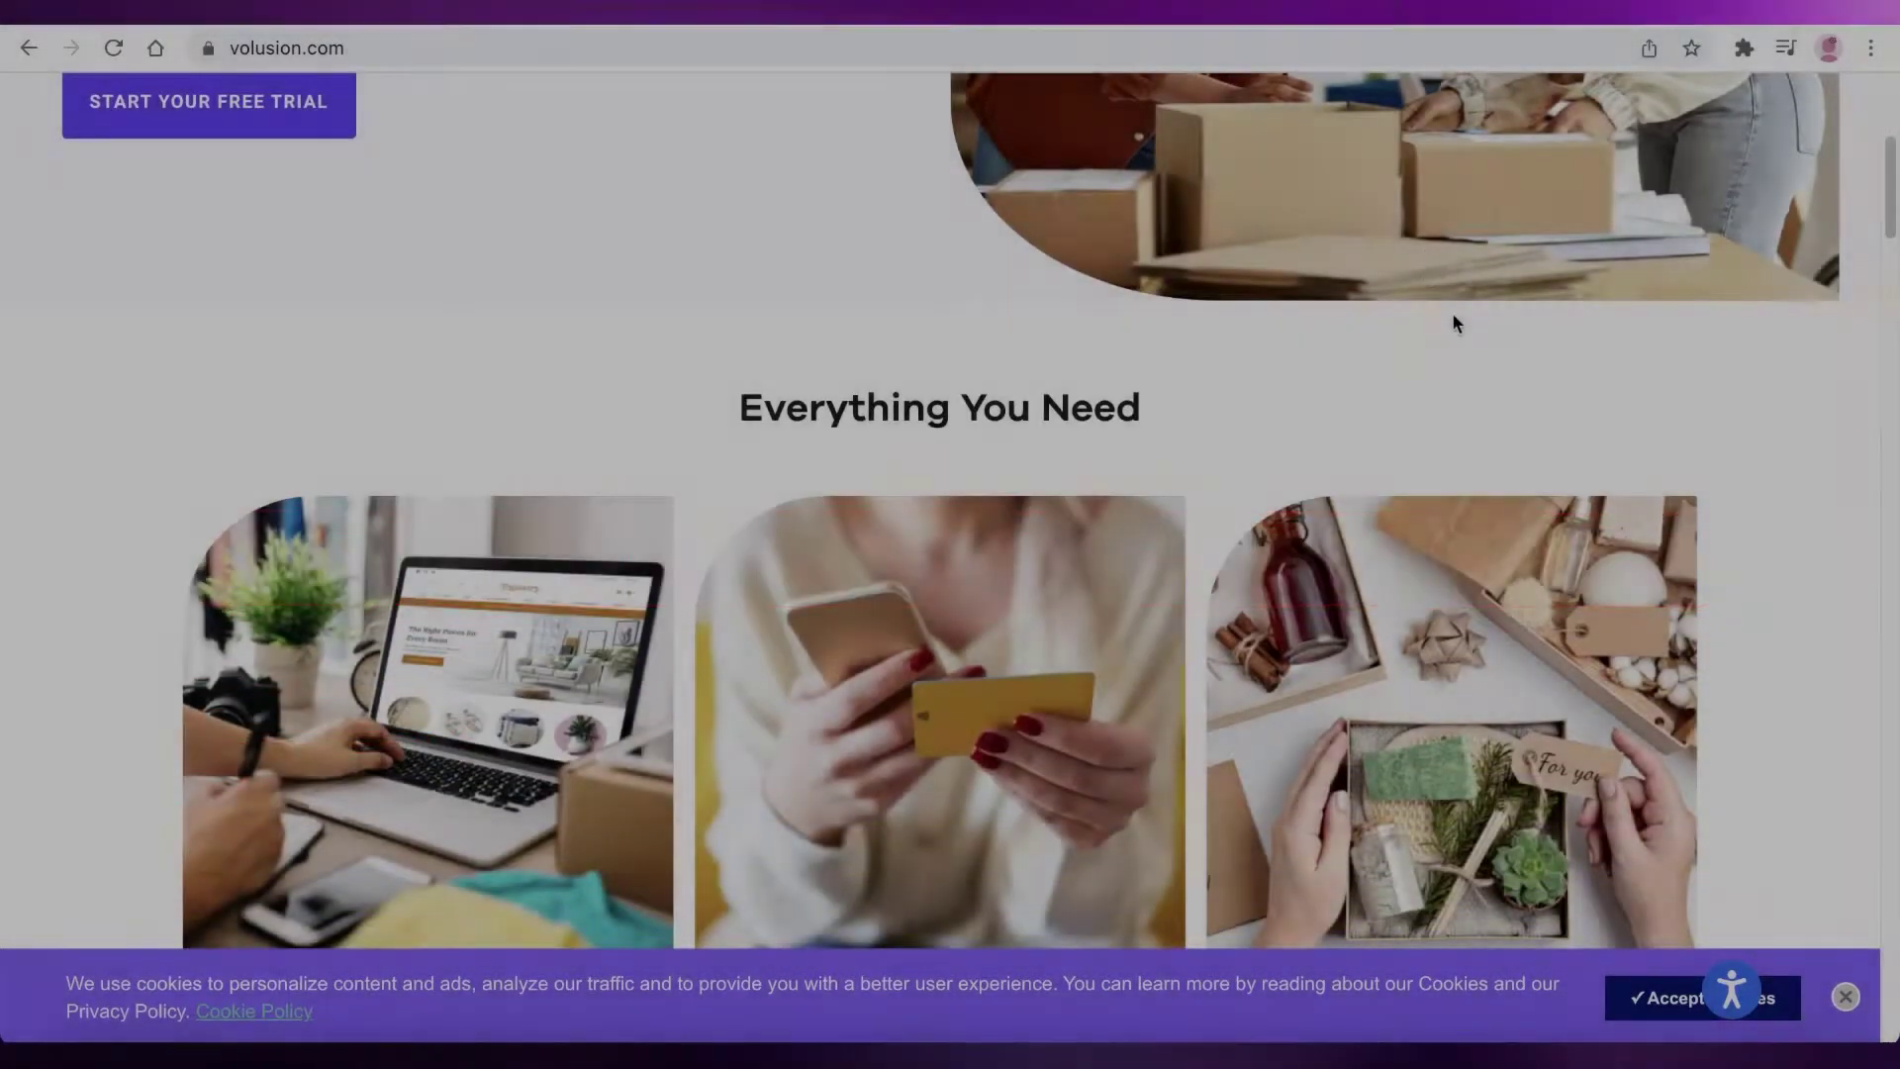
pyautogui.scroll(-7, 1460, 307)
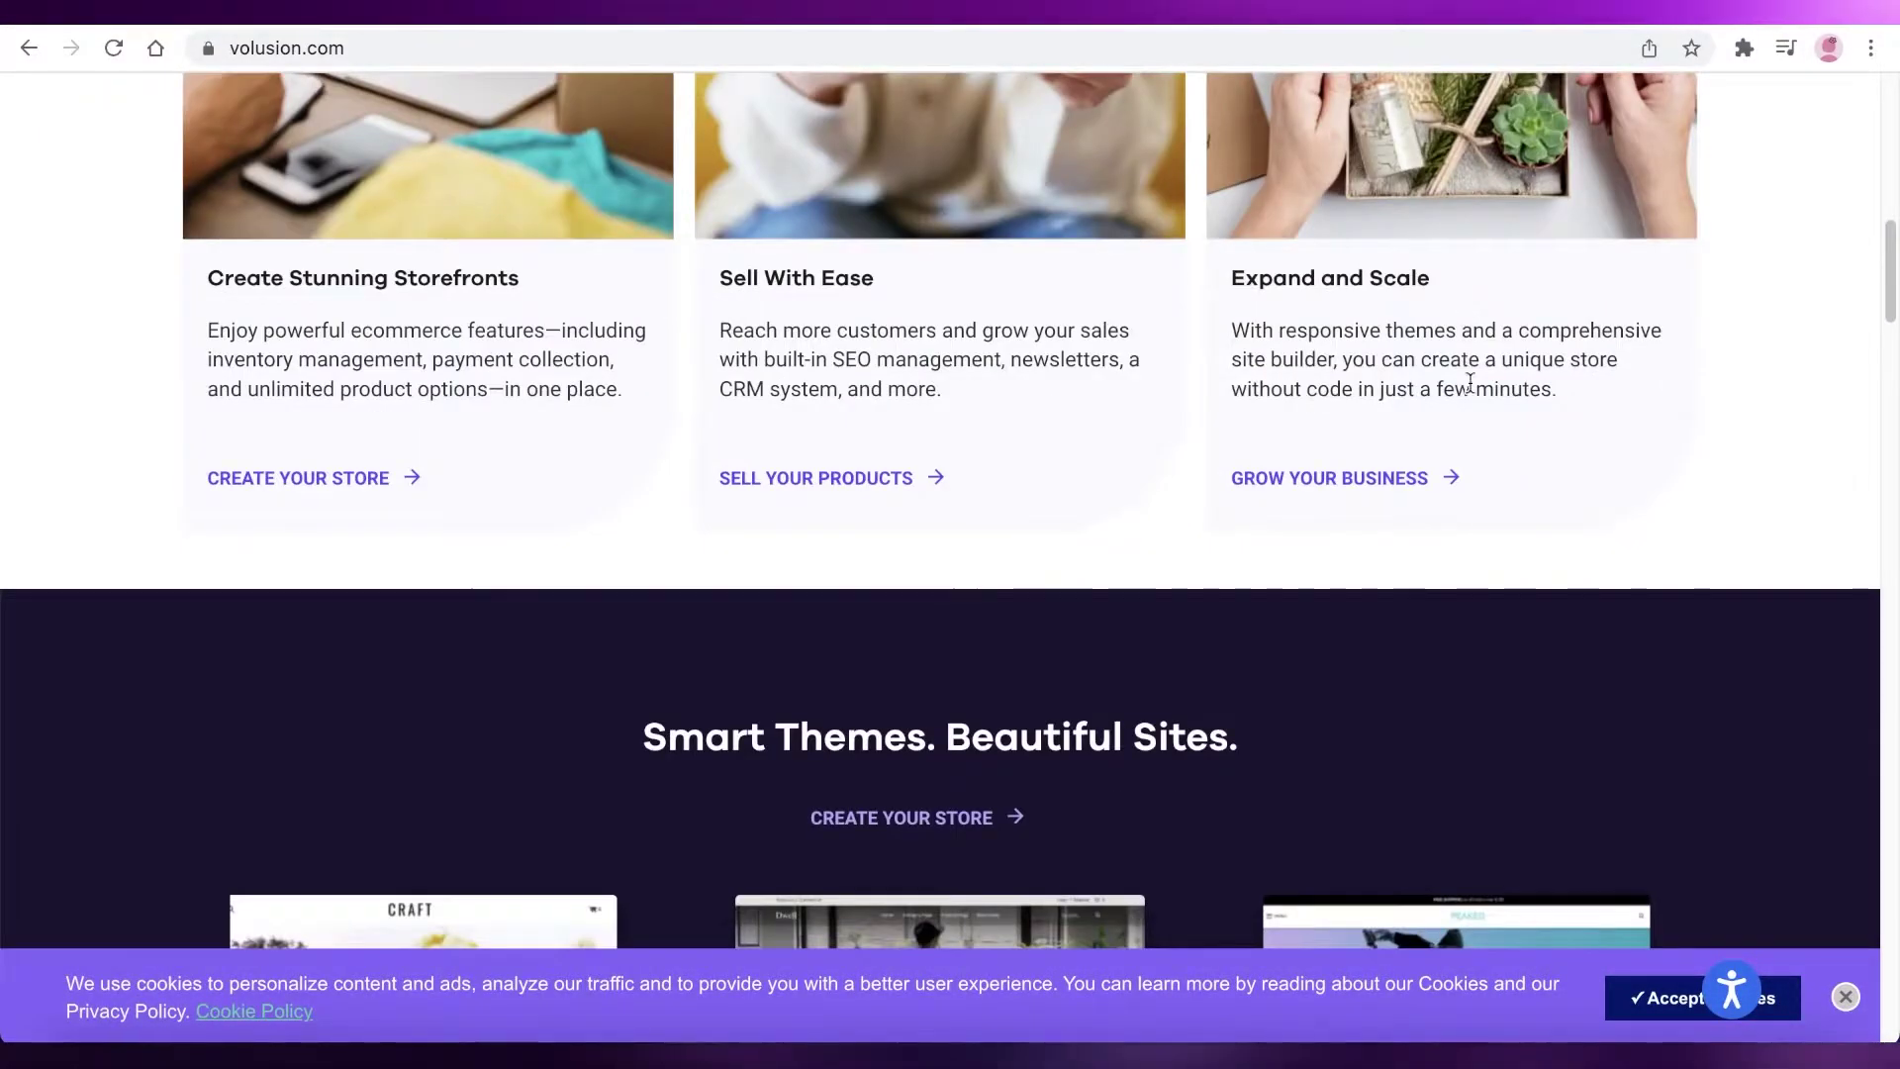
pyautogui.scroll(10, 1464, 317)
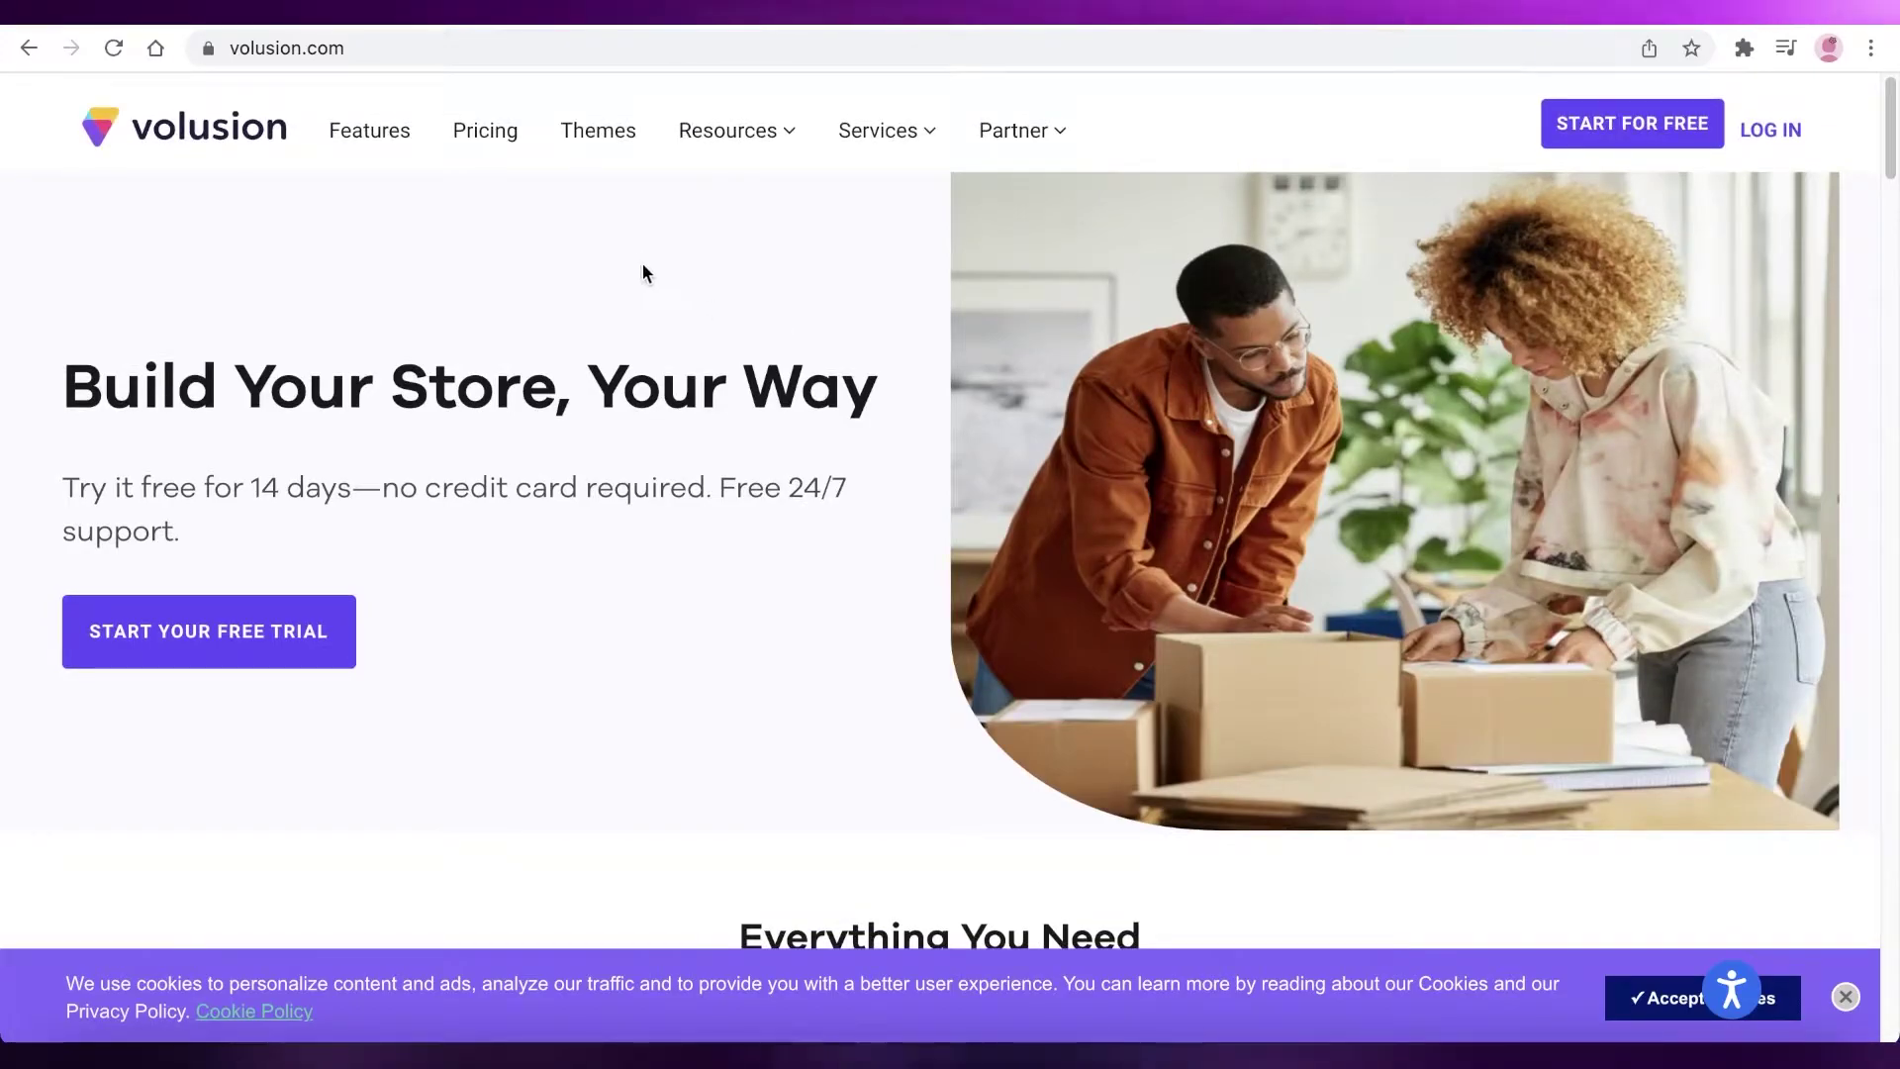
pyautogui.scroll(-4, 642, 257)
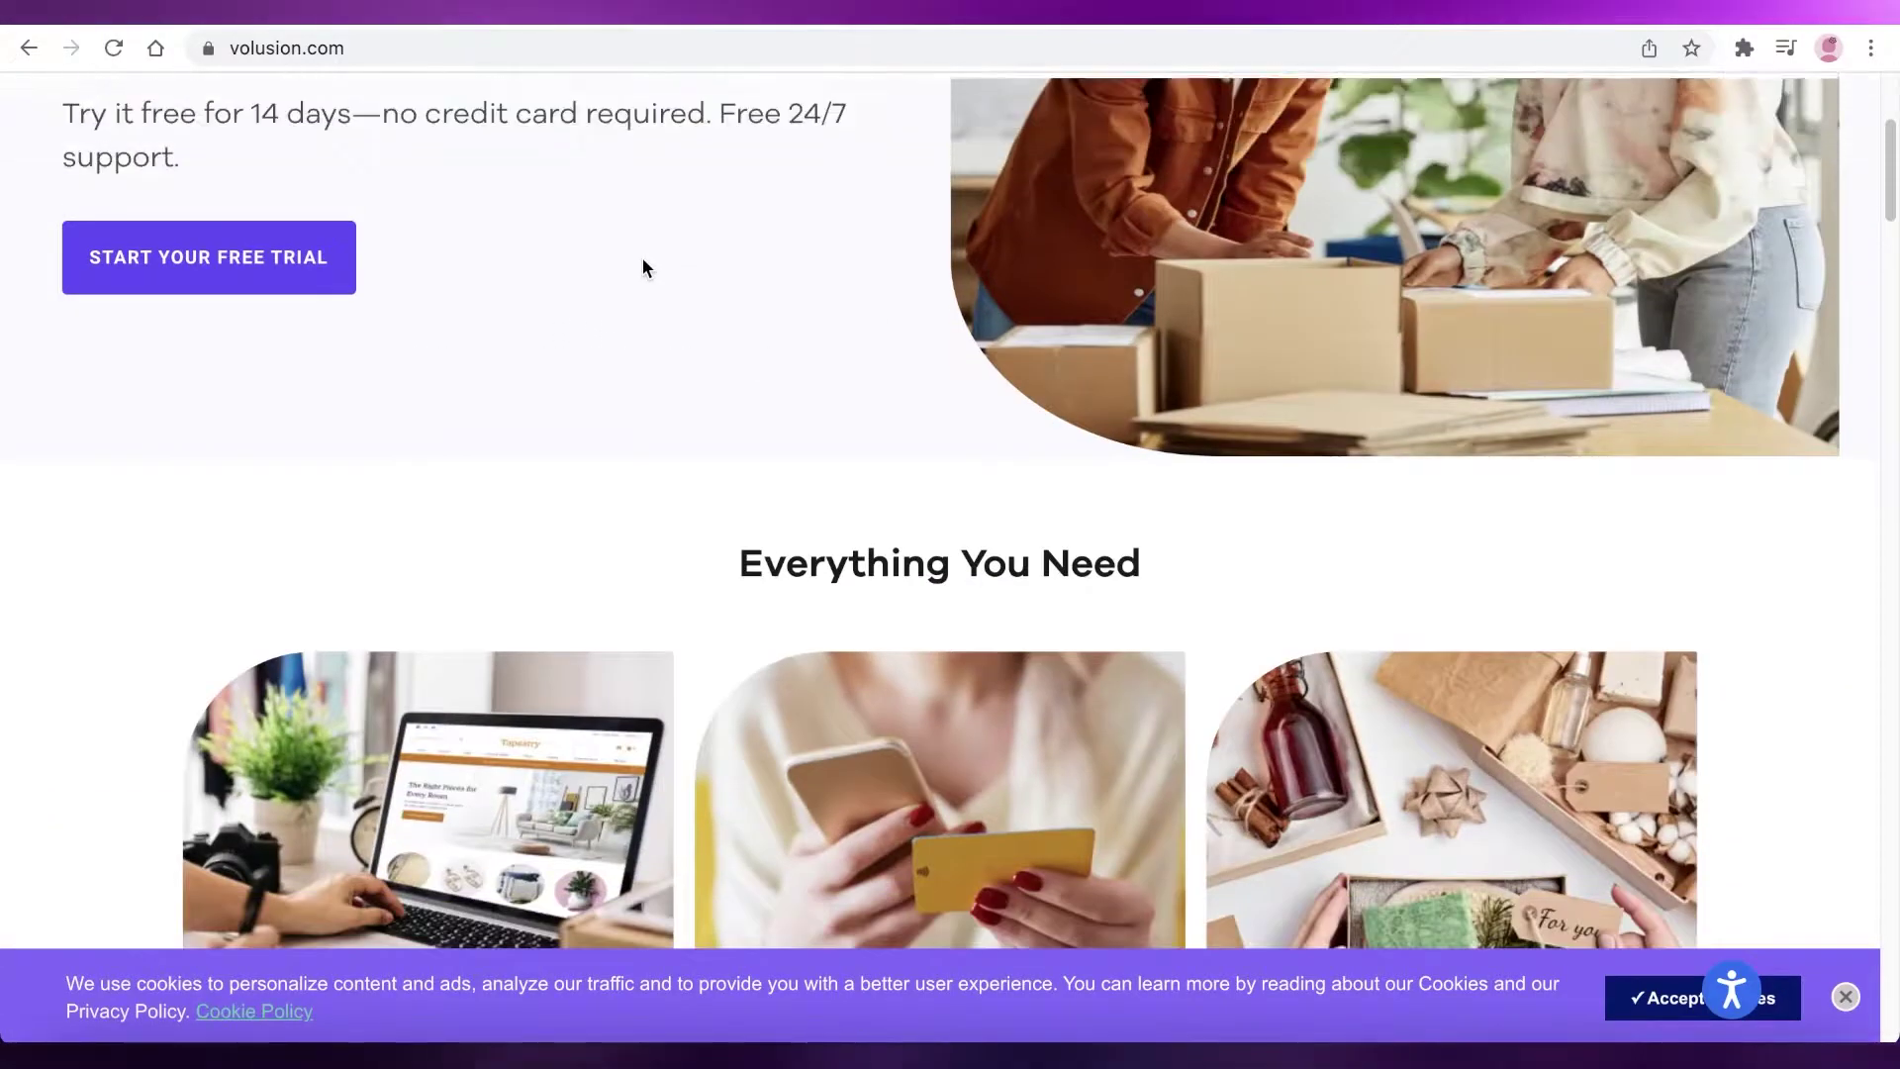
pyautogui.scroll(4, 669, 398)
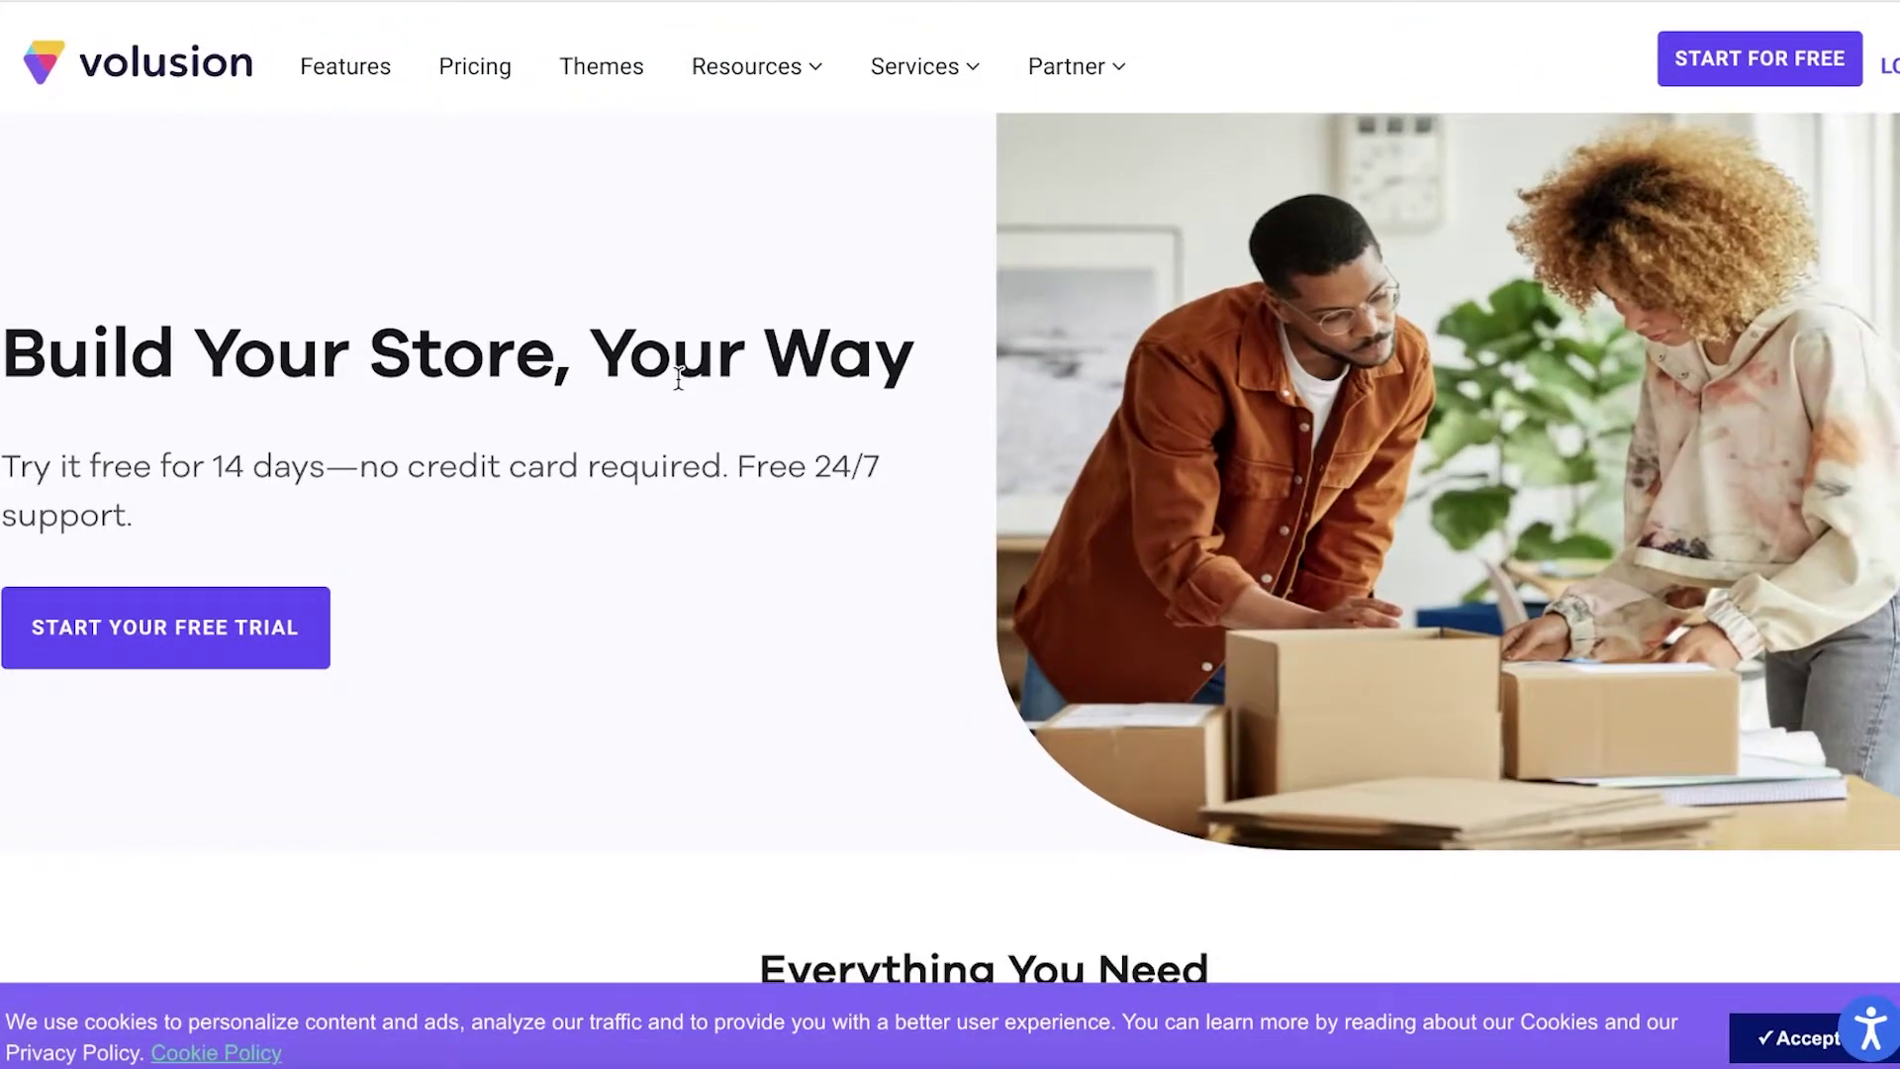
pyautogui.click(259, 610)
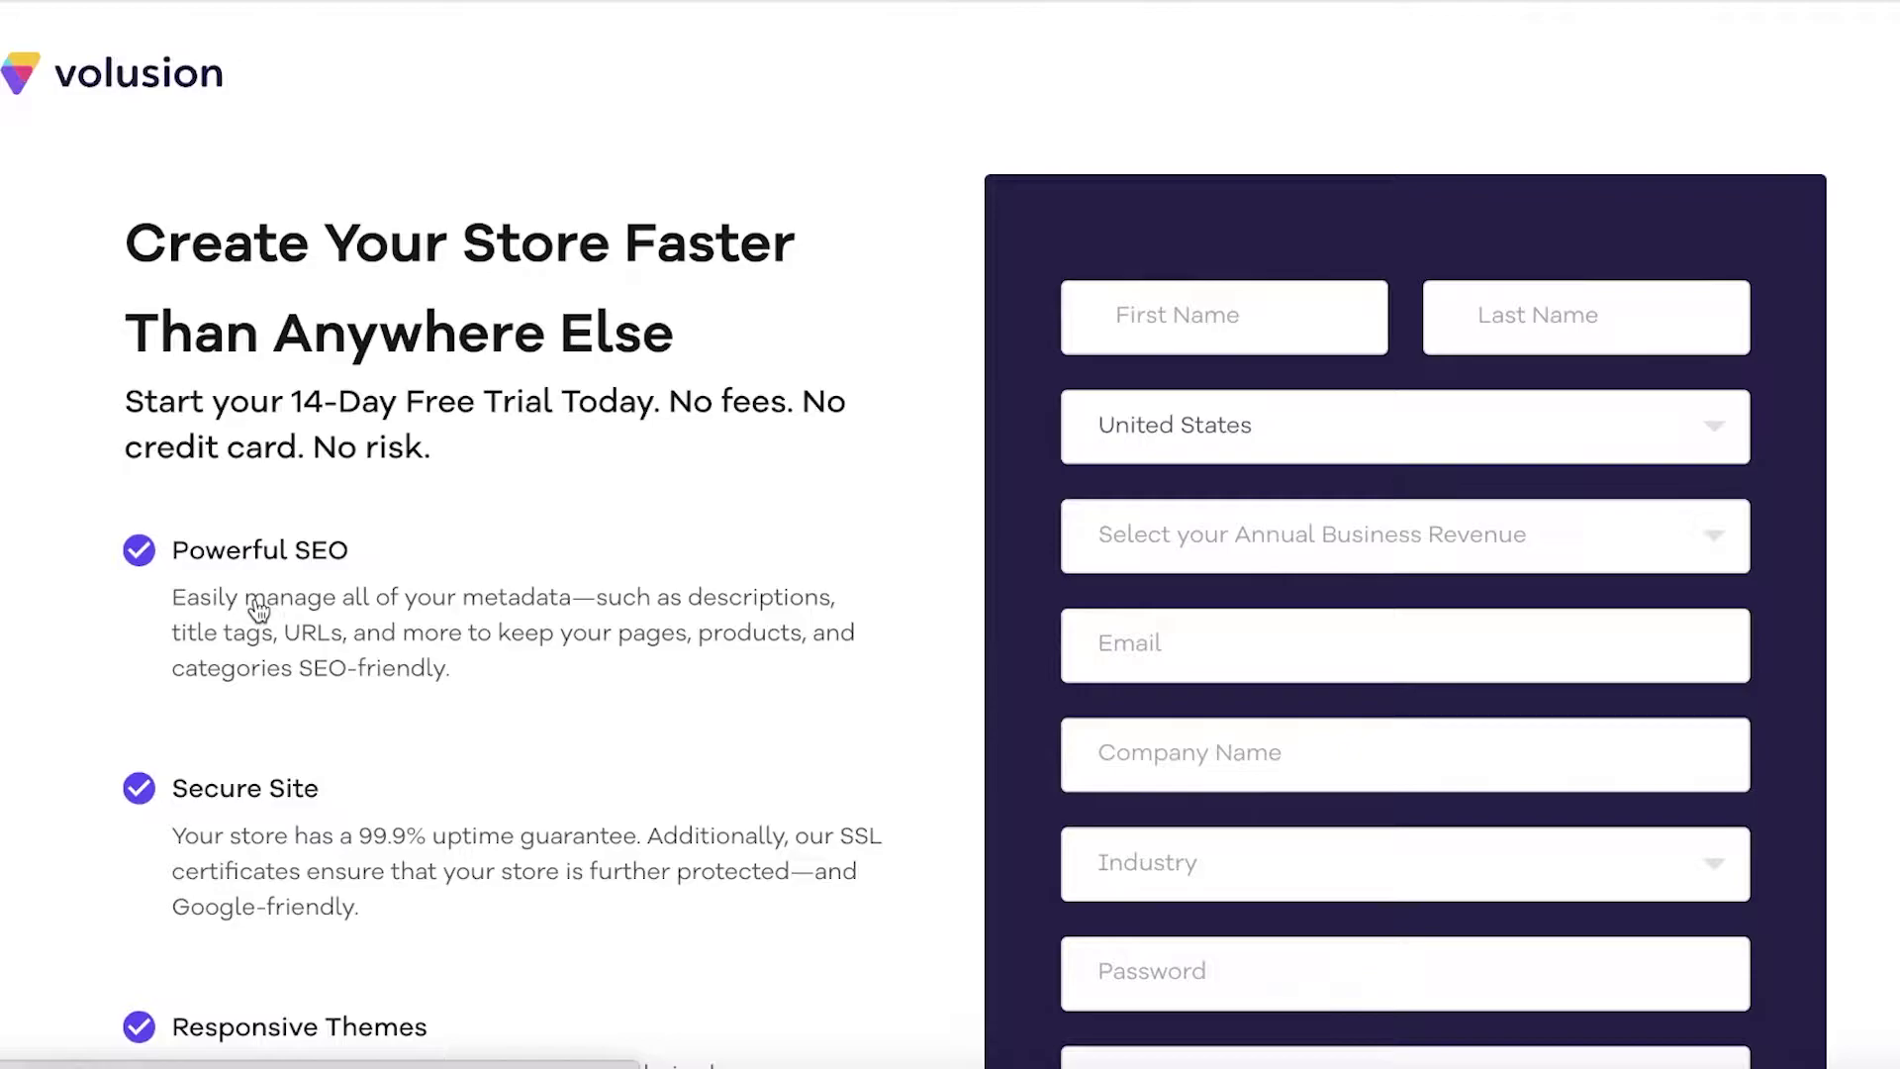
pyautogui.scroll(-5, 1492, 280)
pyautogui.scroll(5, 1485, 277)
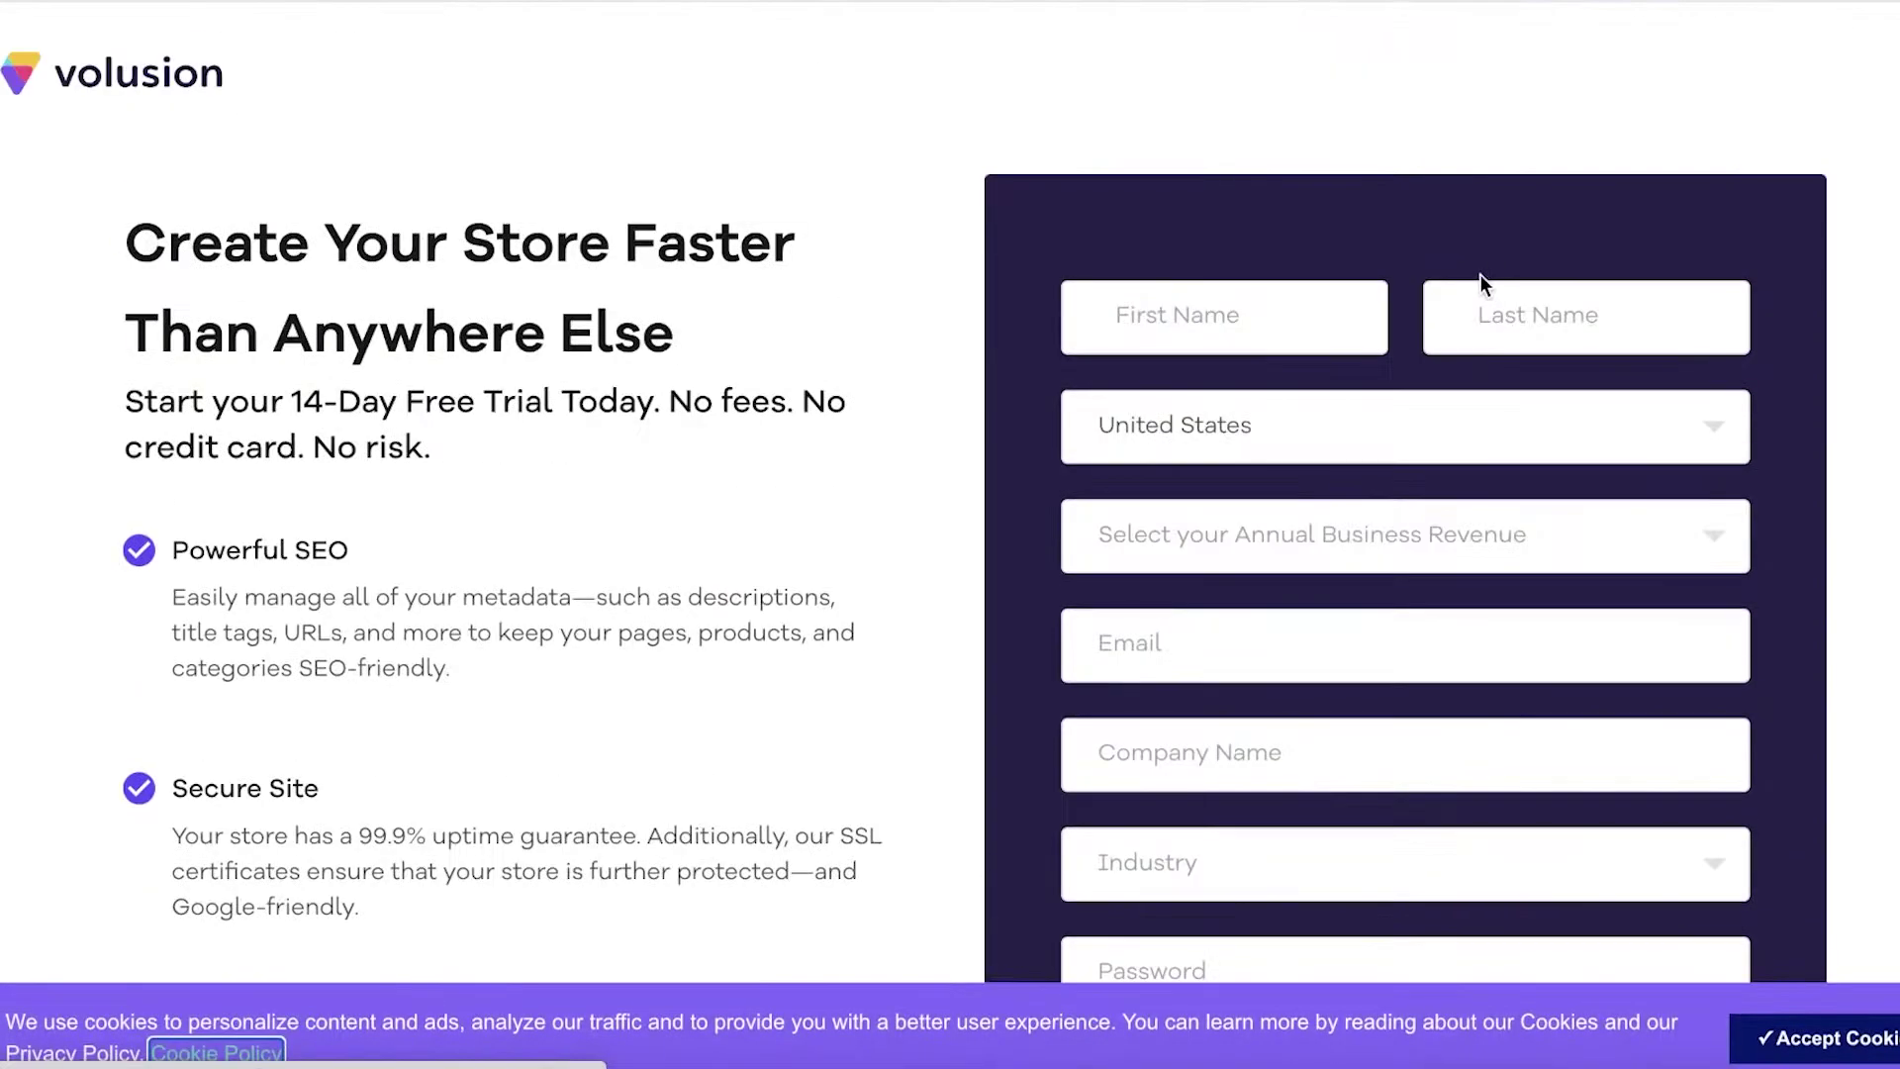
# Fill in the last name and e-mail from the saved contact details and enter a different first name
pyautogui.click(1259, 312)
pyautogui.click(1267, 405)
pyautogui.click(1217, 297)
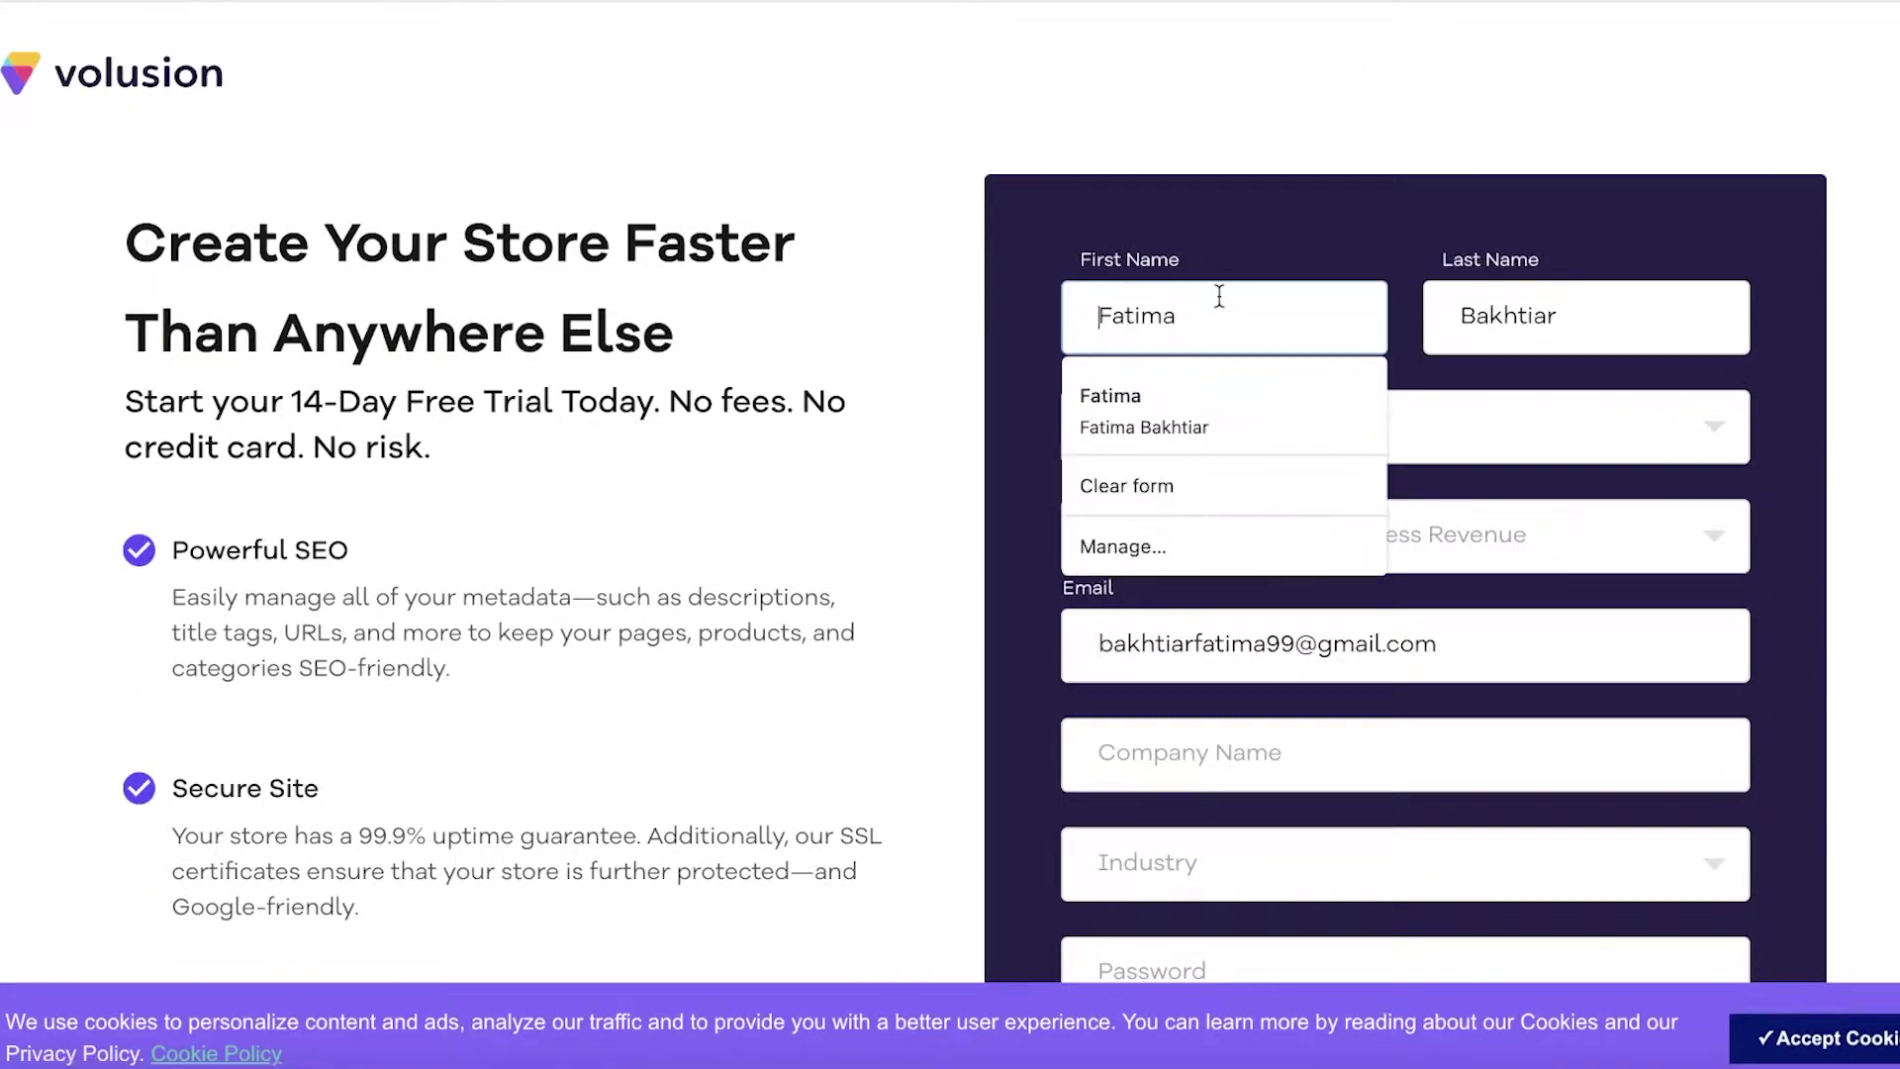
pyautogui.moveTo(1218, 297); pyautogui.dragTo(1102, 316)
pyautogui.write('l')
pyautogui.click(1197, 386)
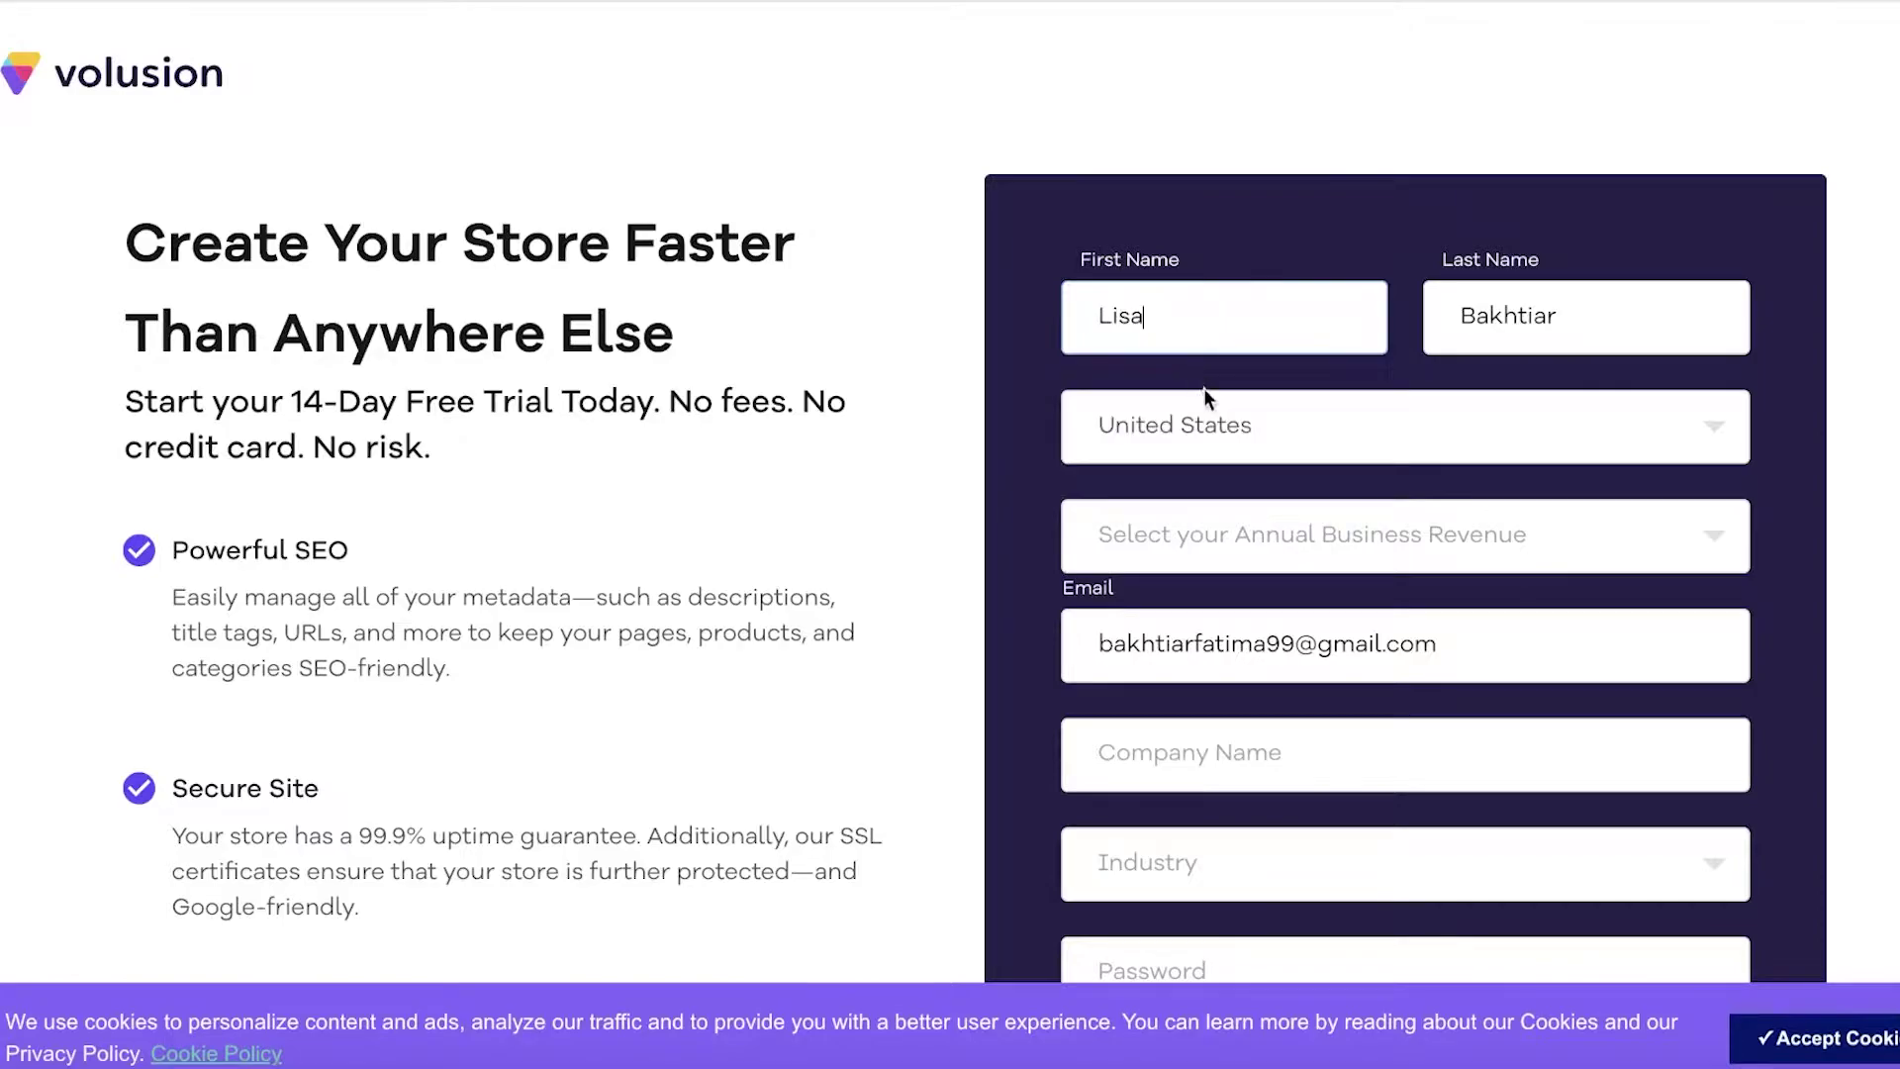
# Set the country to Pakistan and submit the sign-up form to create the trial store
pyautogui.click(1249, 436)
pyautogui.press('p')
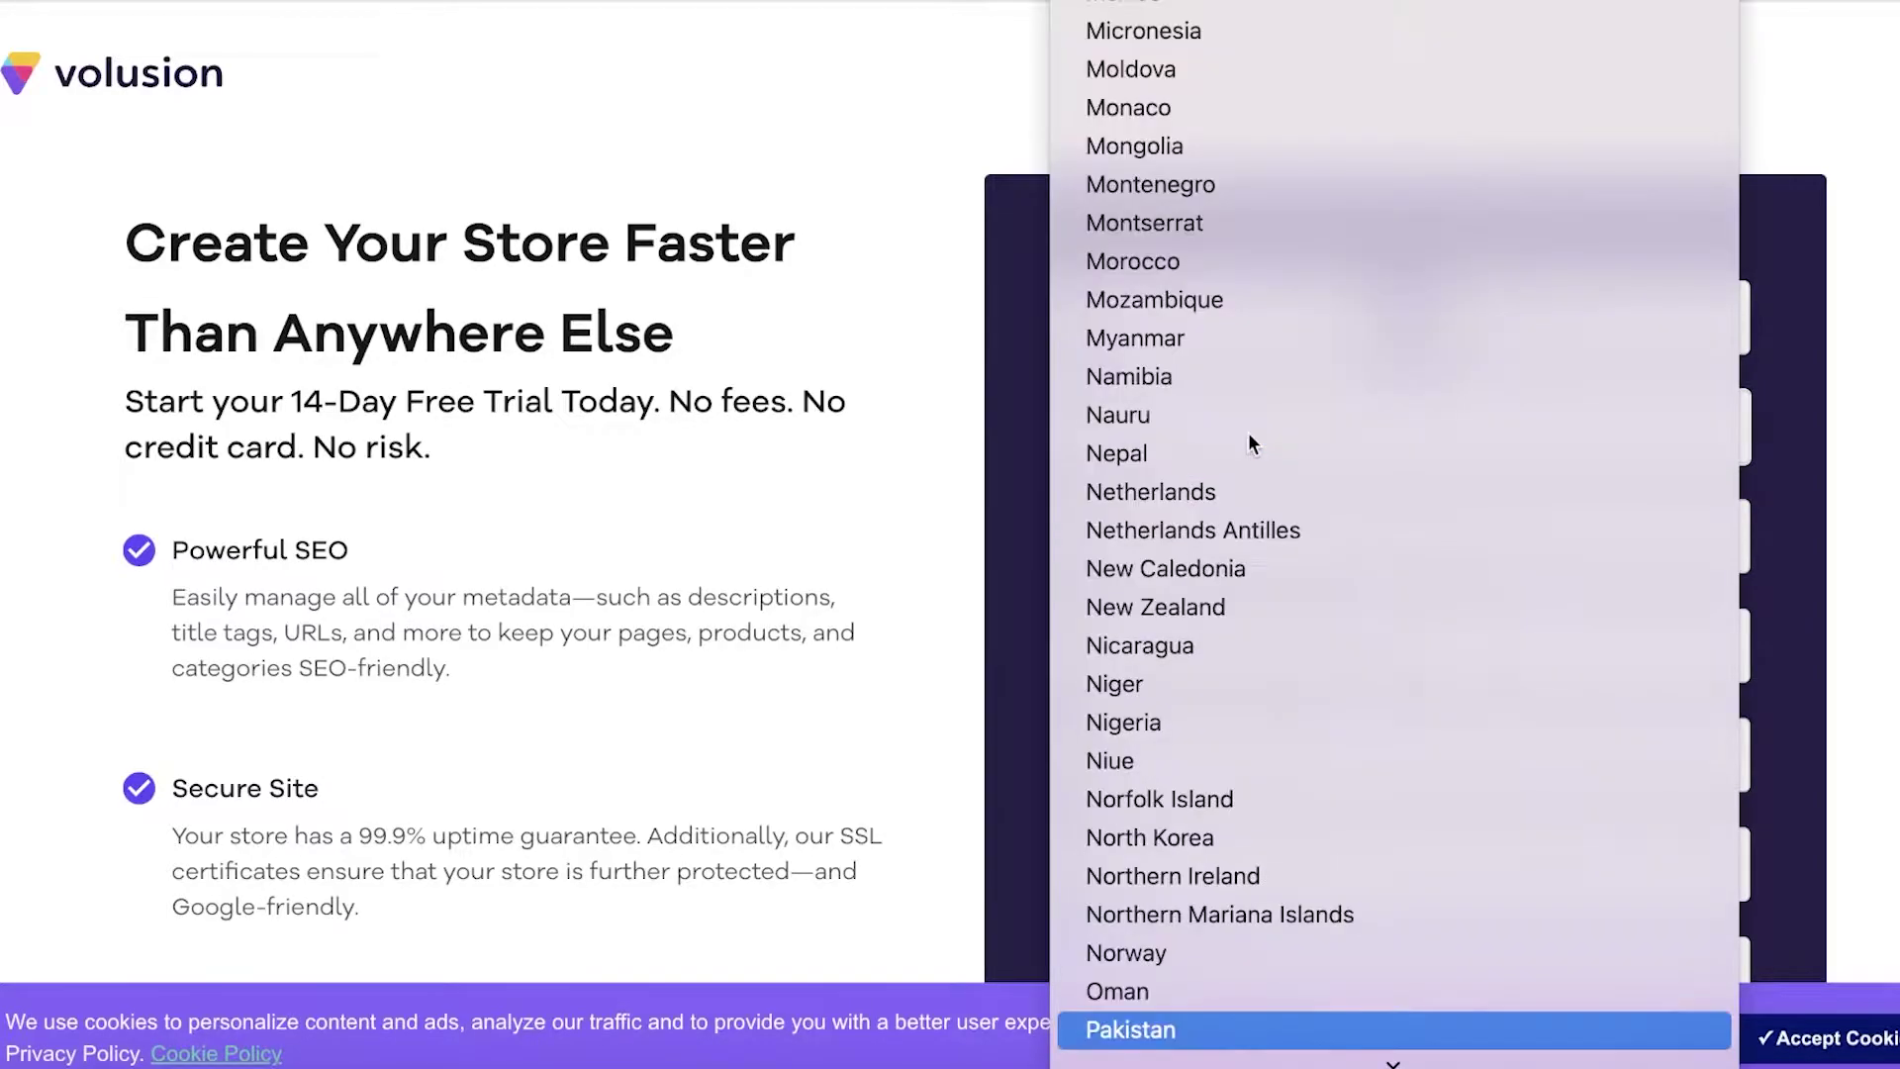
pyautogui.click(1196, 1029)
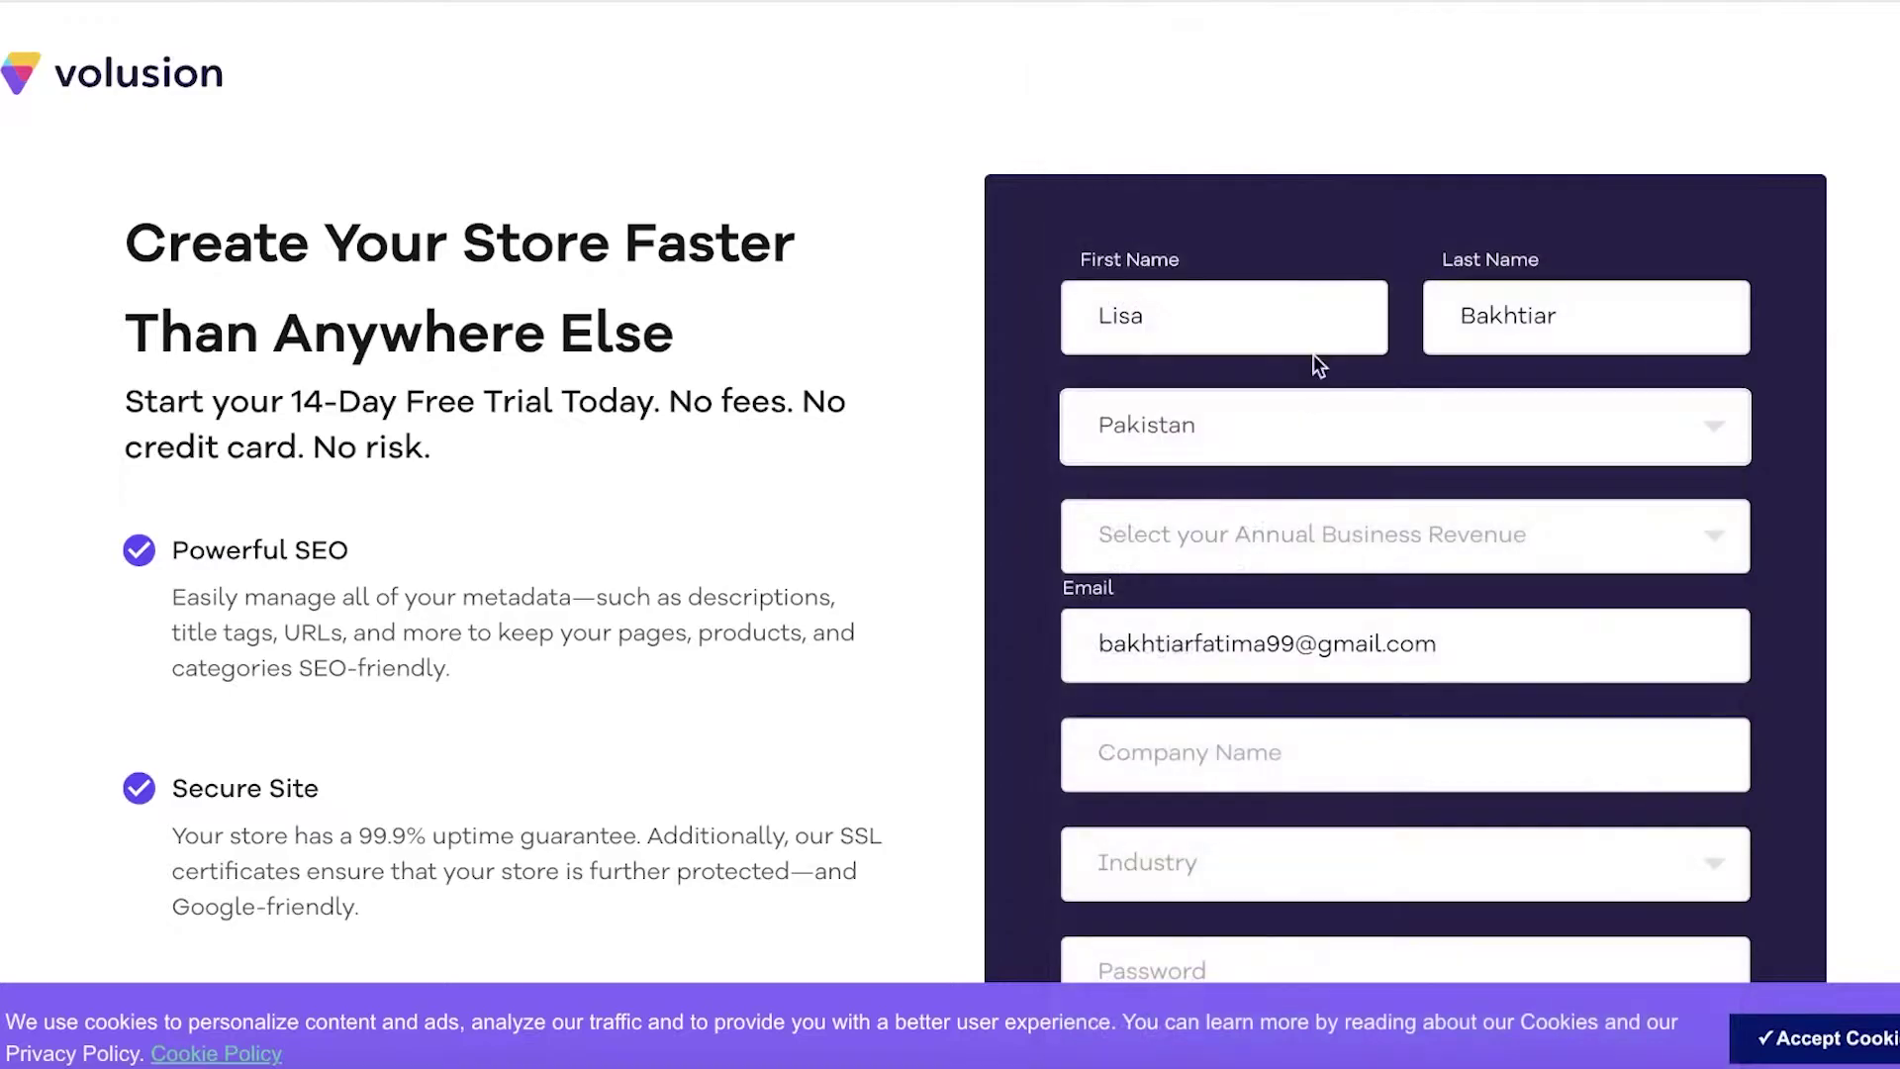
pyautogui.scroll(-8, 1434, 227)
pyautogui.click(1404, 445)
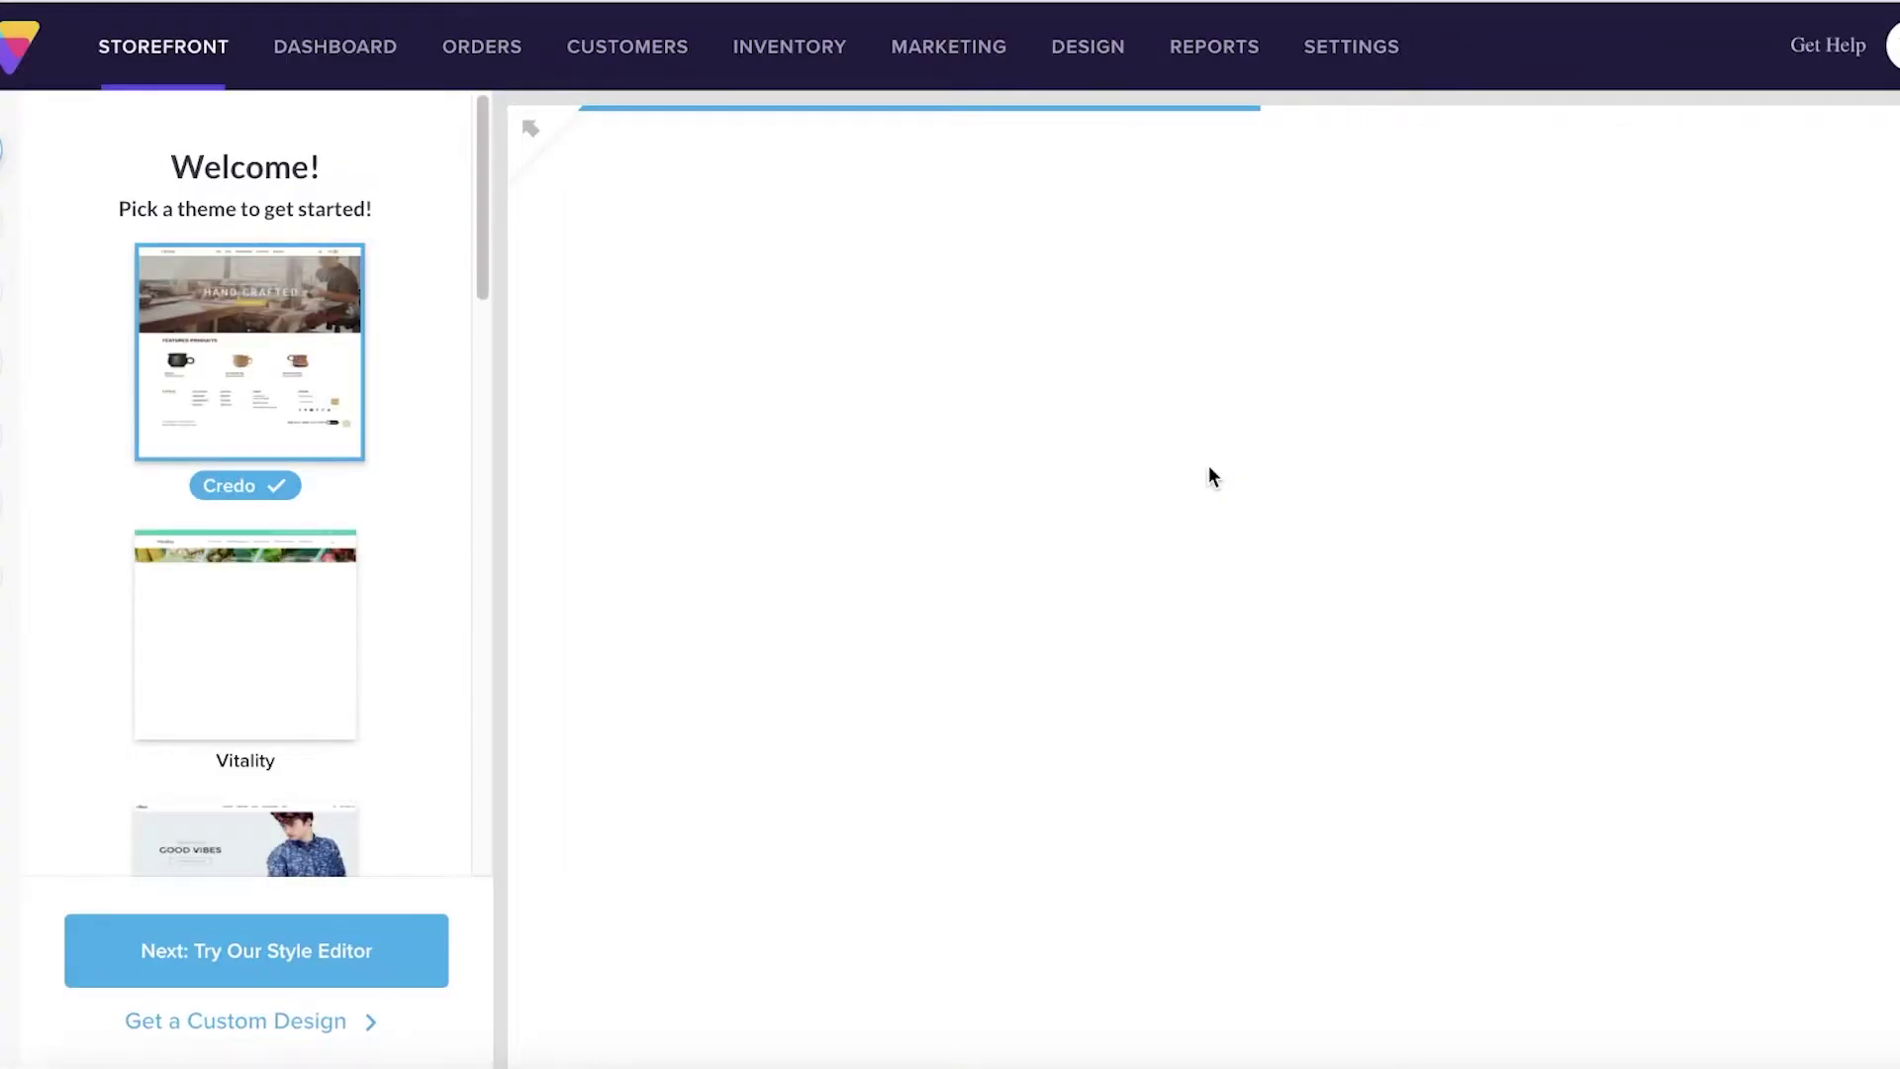
# Browse the available storefront themes and try the Hype theme
pyautogui.scroll(-15, 327, 347)
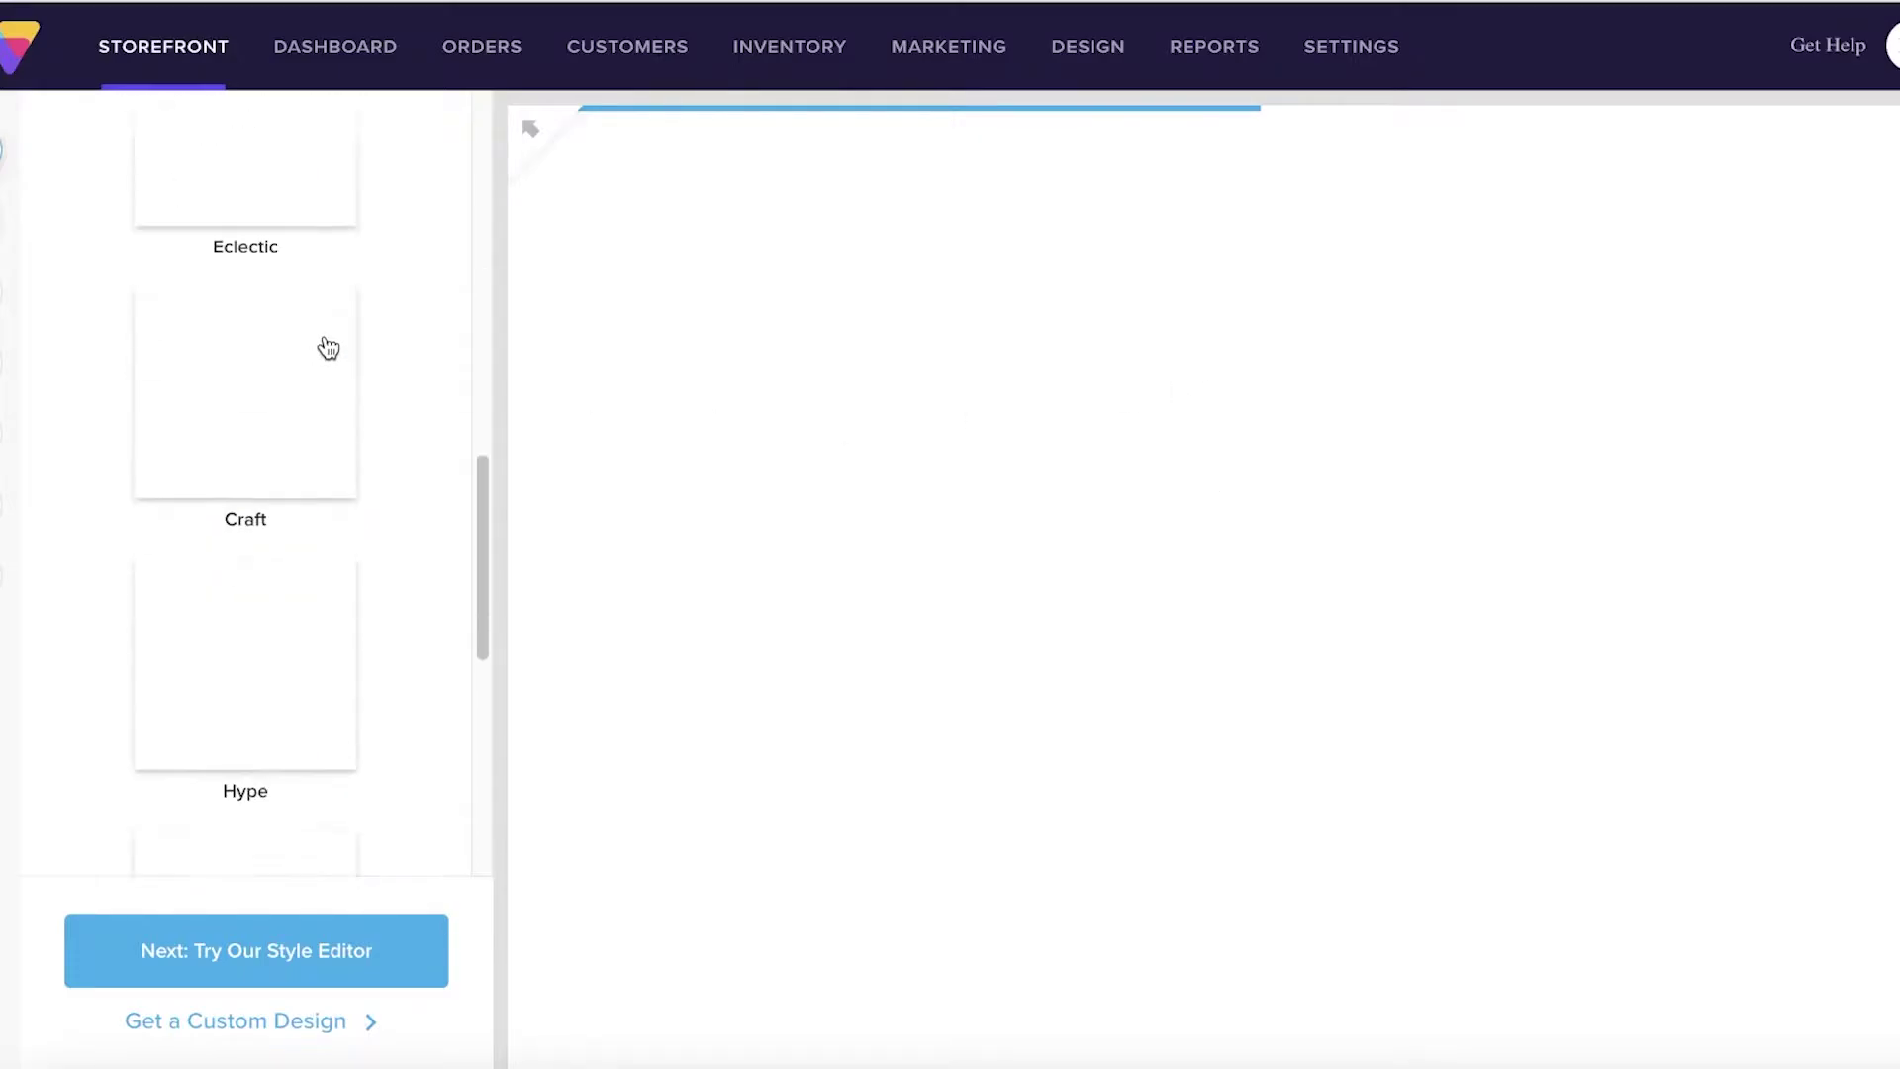
pyautogui.scroll(12, 208, 733)
pyautogui.scroll(-10, 226, 757)
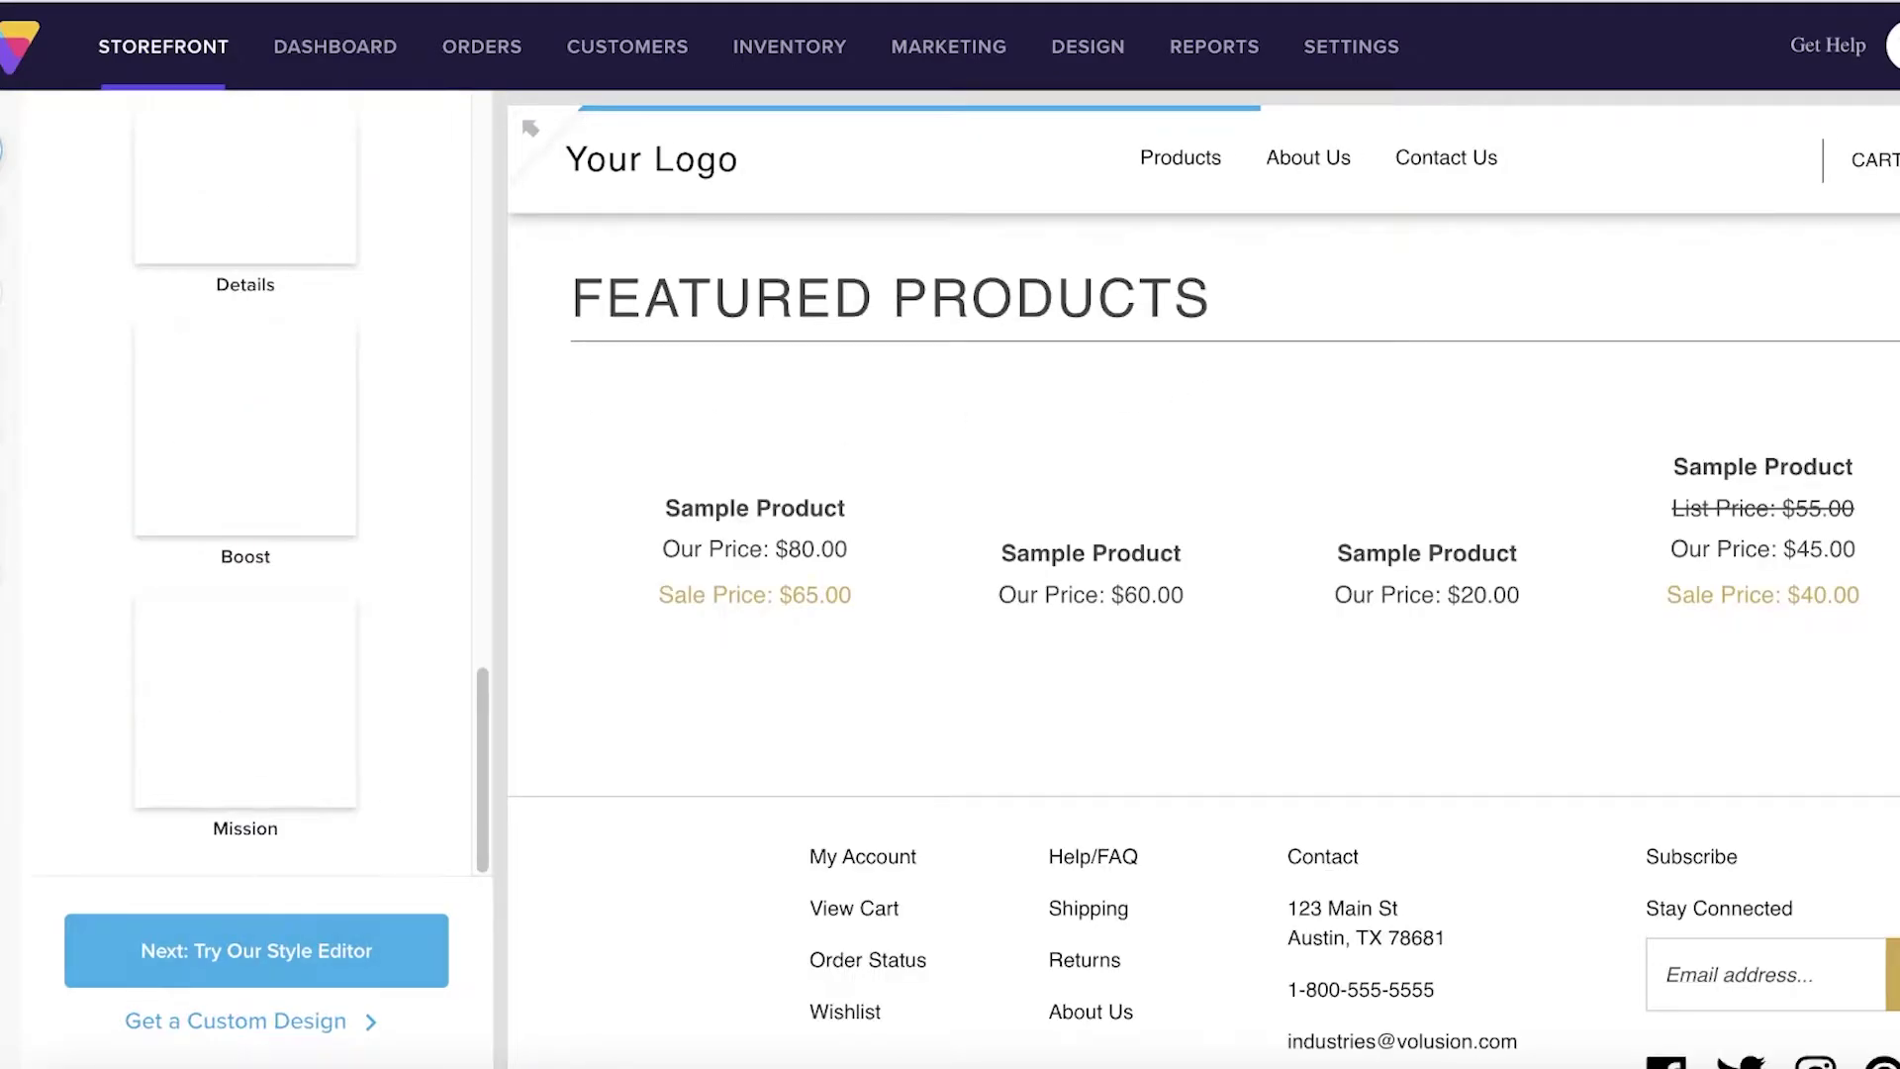
pyautogui.scroll(15, 290, 613)
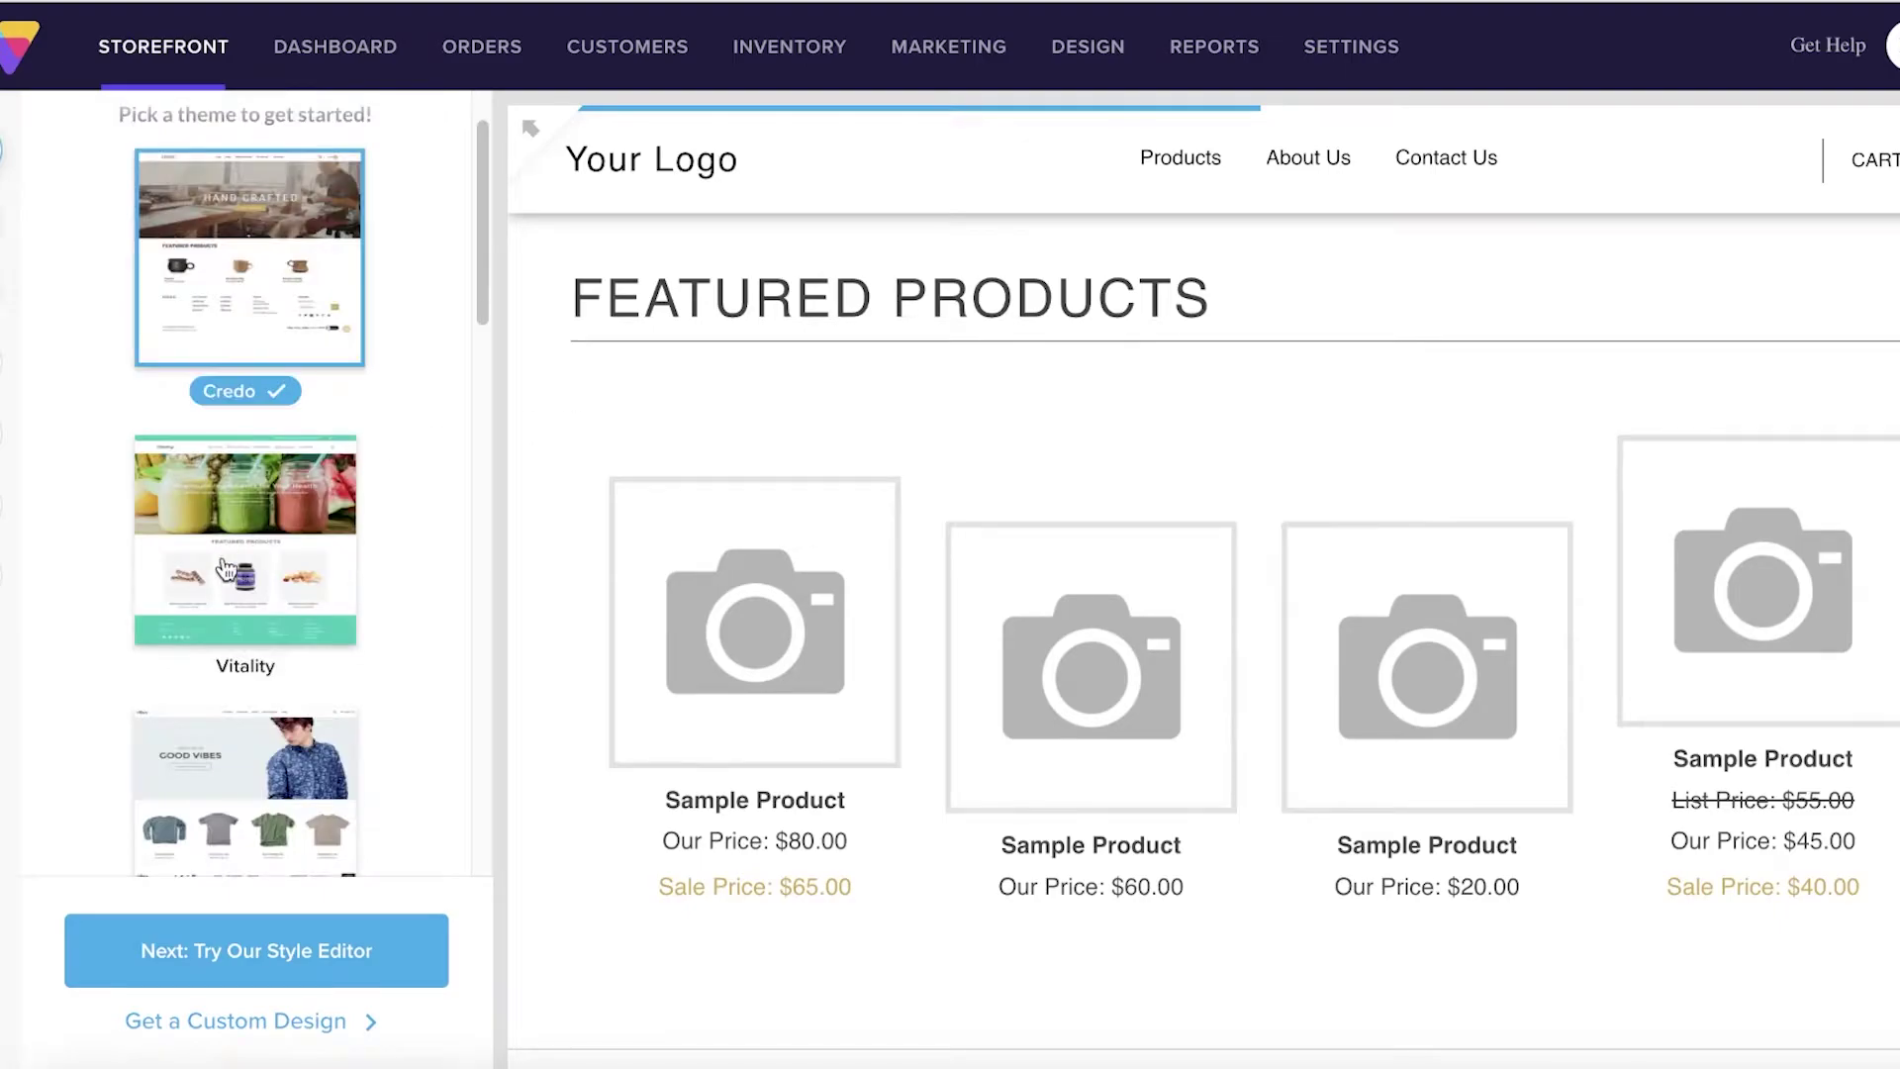
pyautogui.scroll(-10, 225, 569)
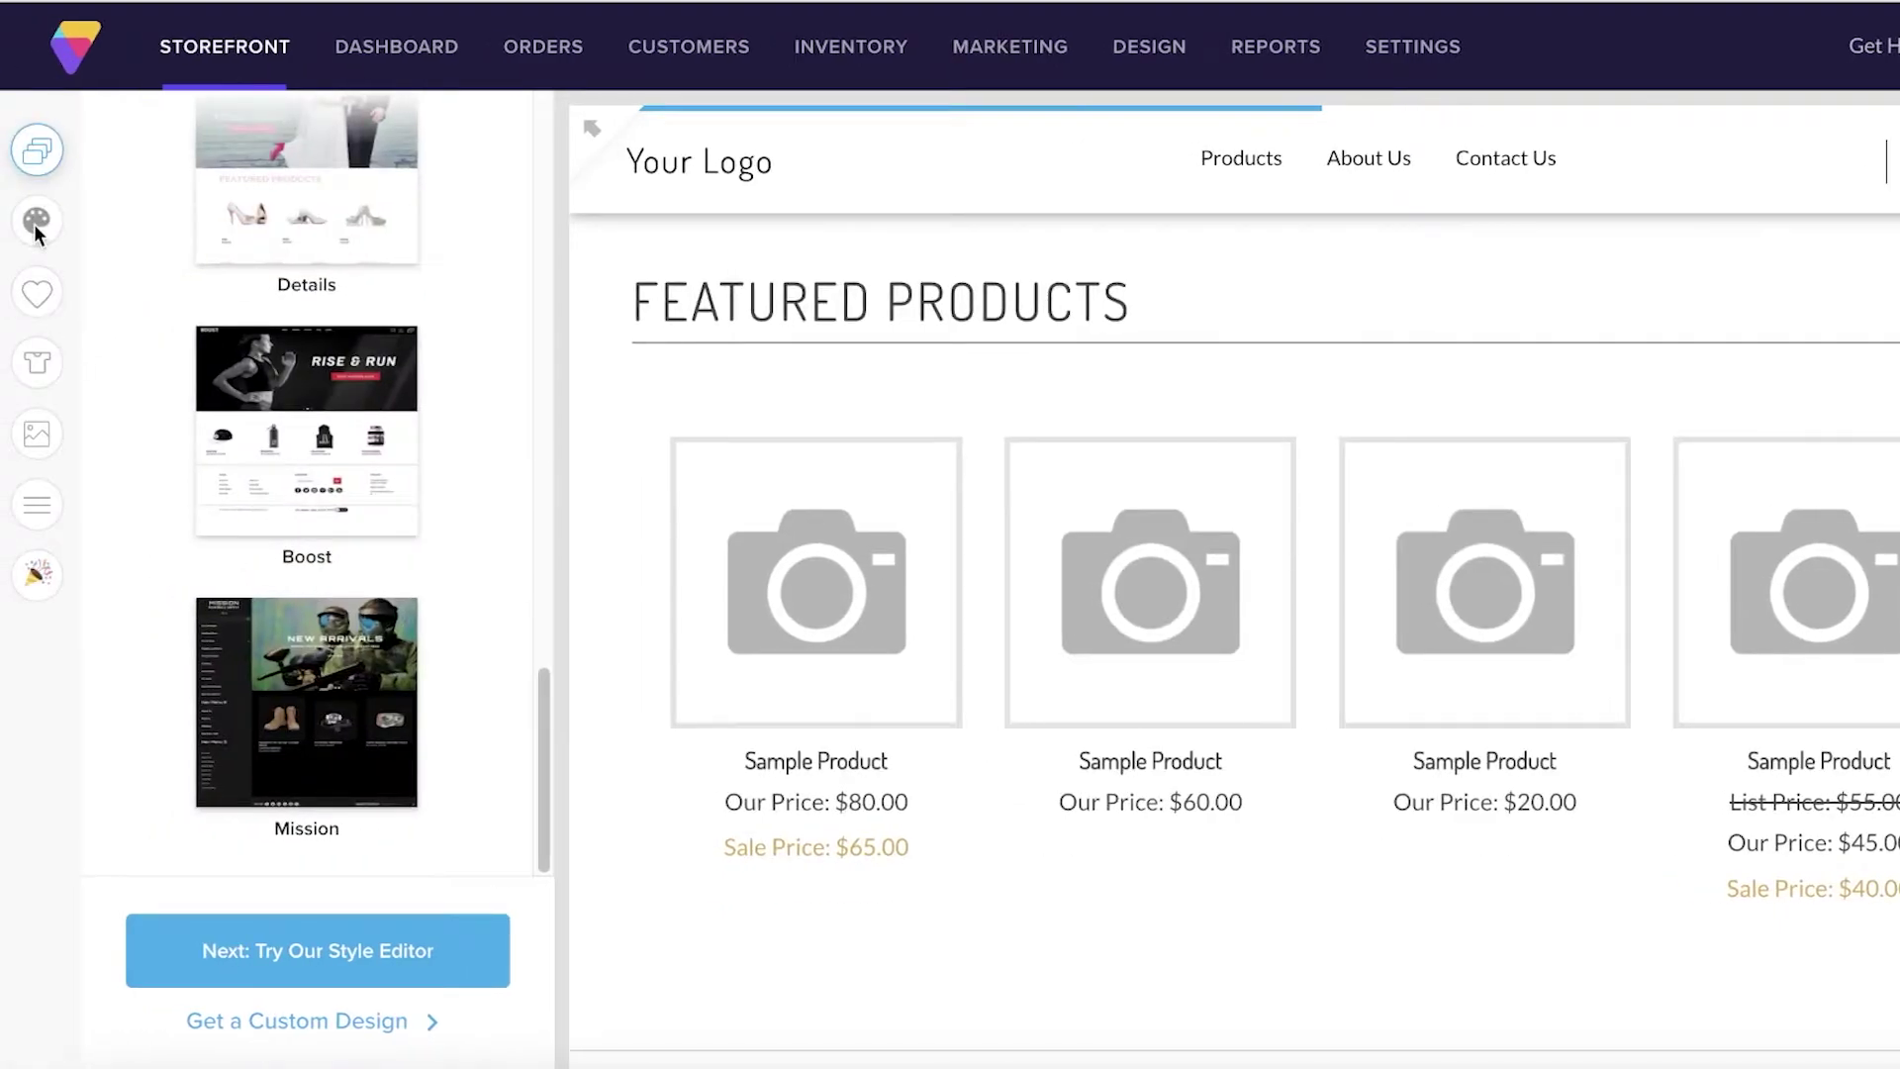
pyautogui.click(37, 219)
pyautogui.click(37, 150)
pyautogui.scroll(-10, 319, 554)
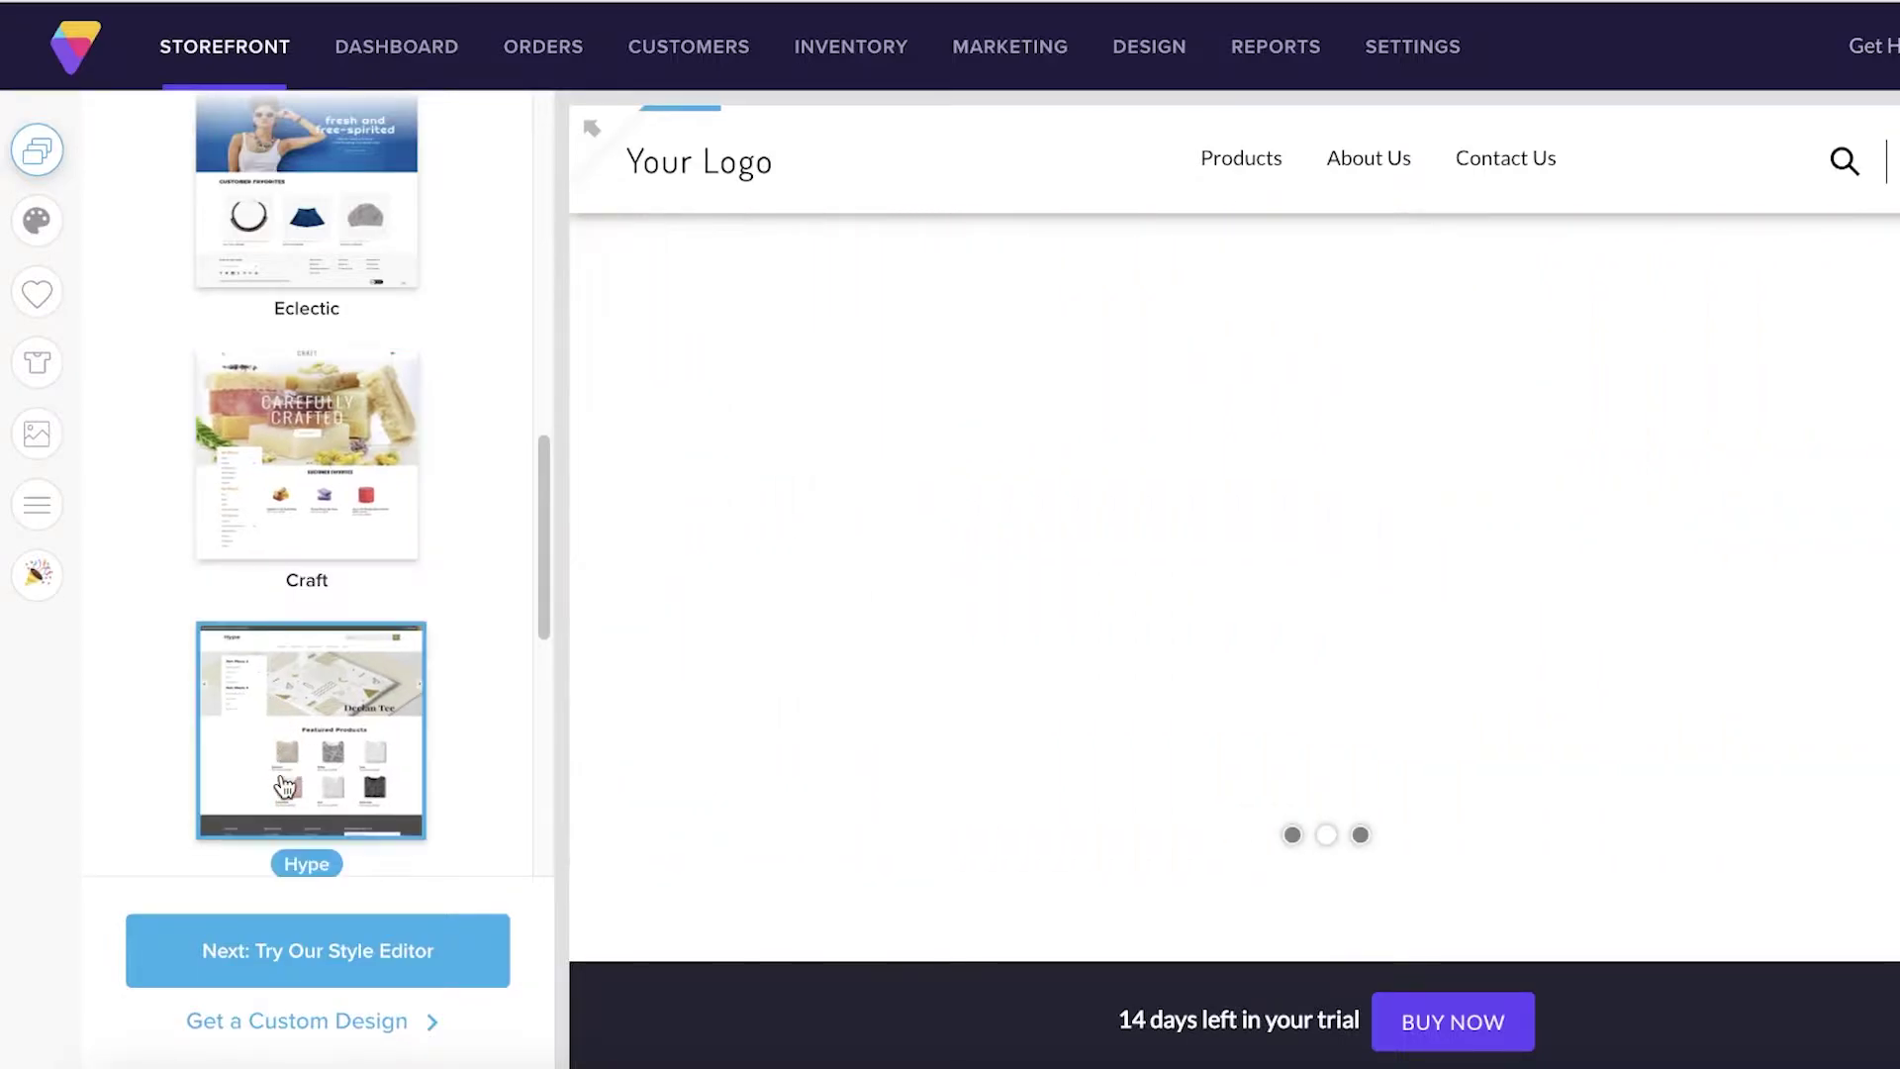
pyautogui.click(285, 786)
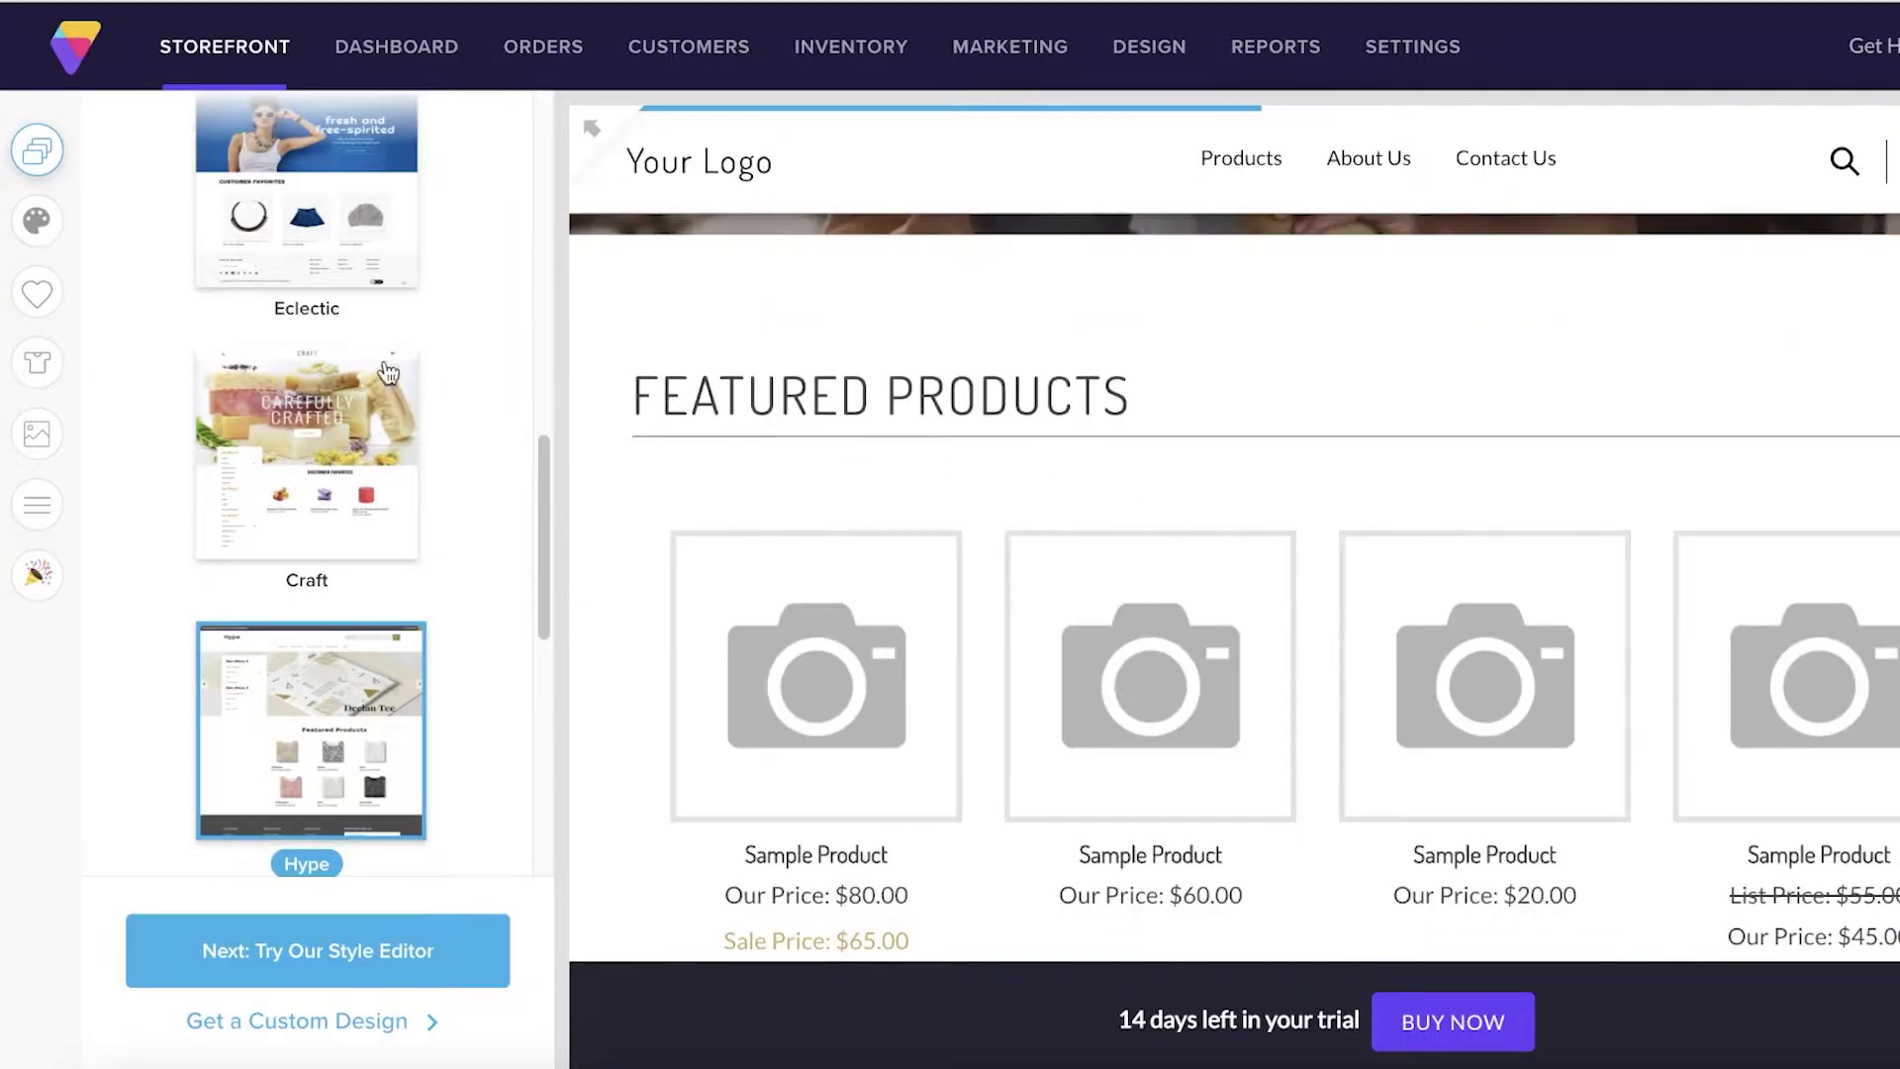
# Go through the Style Editor and Upload Logo sections and open the product setup
pyautogui.click(34, 232)
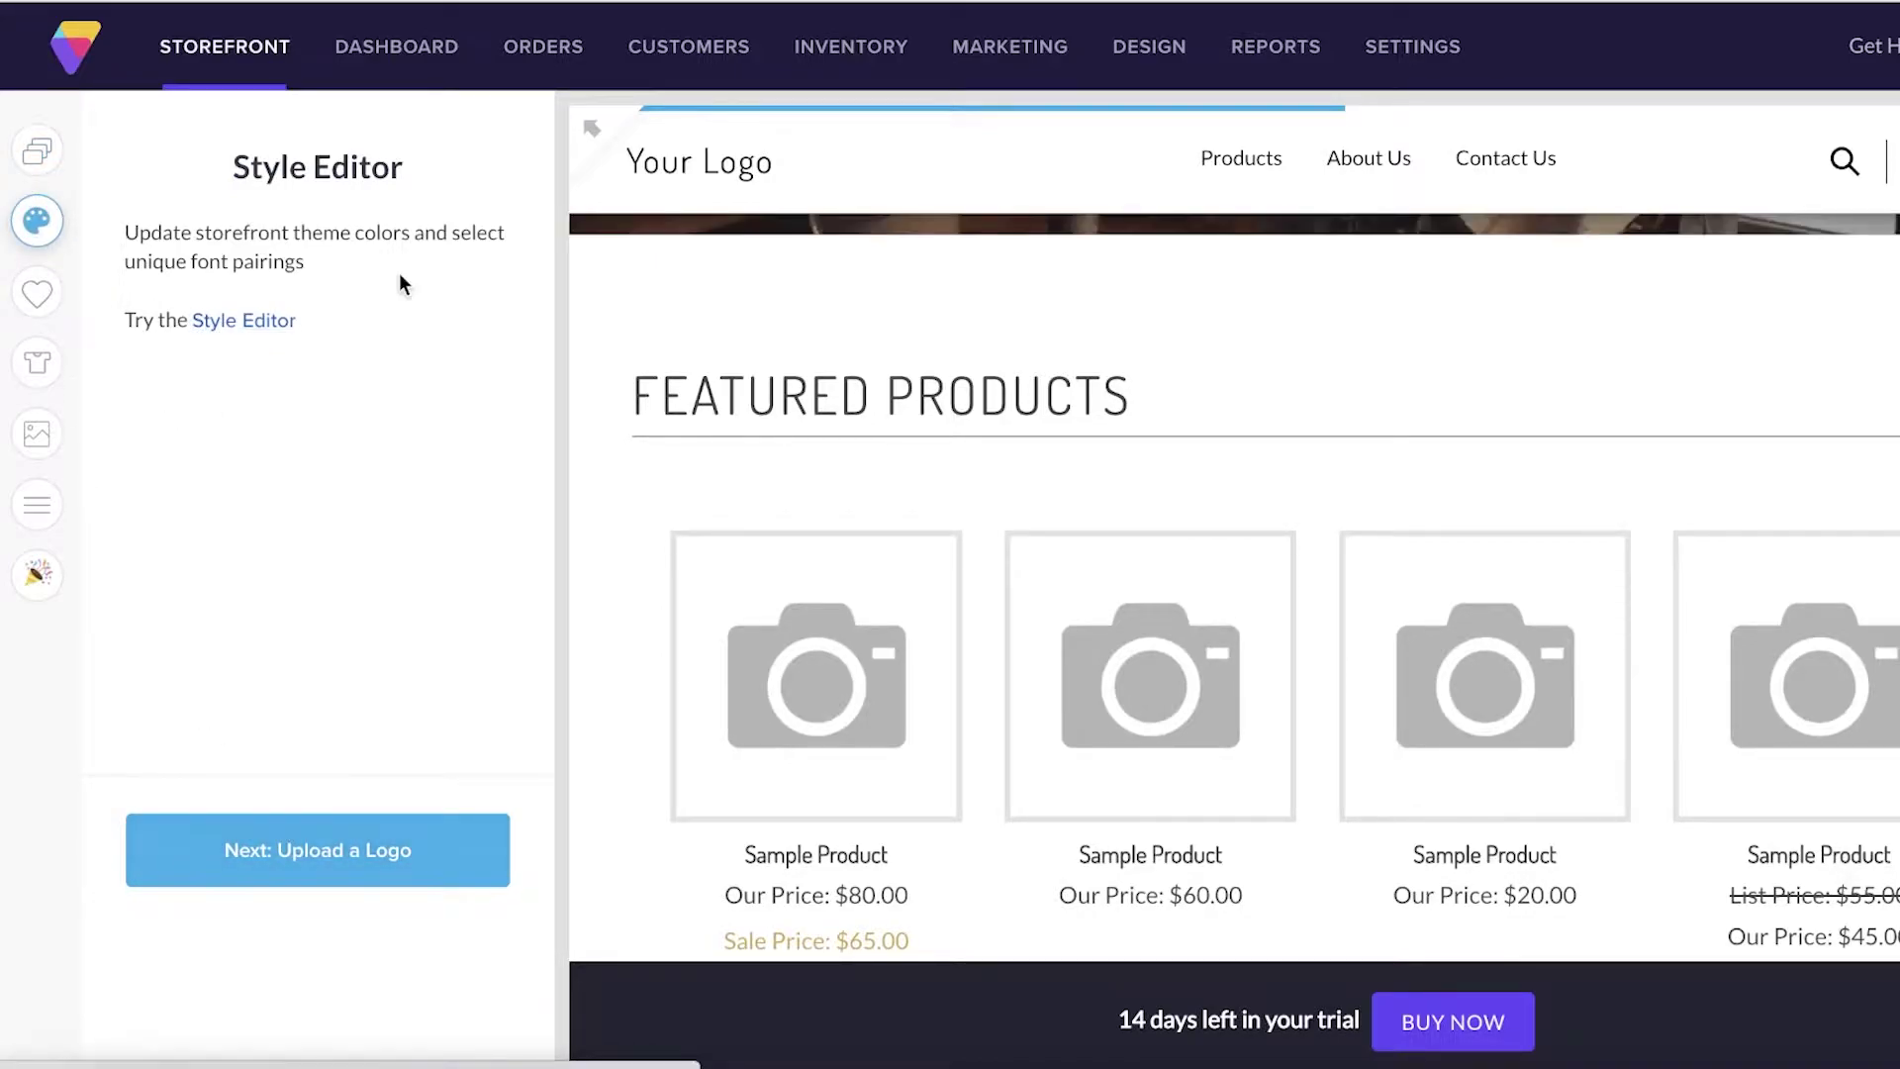
pyautogui.click(37, 294)
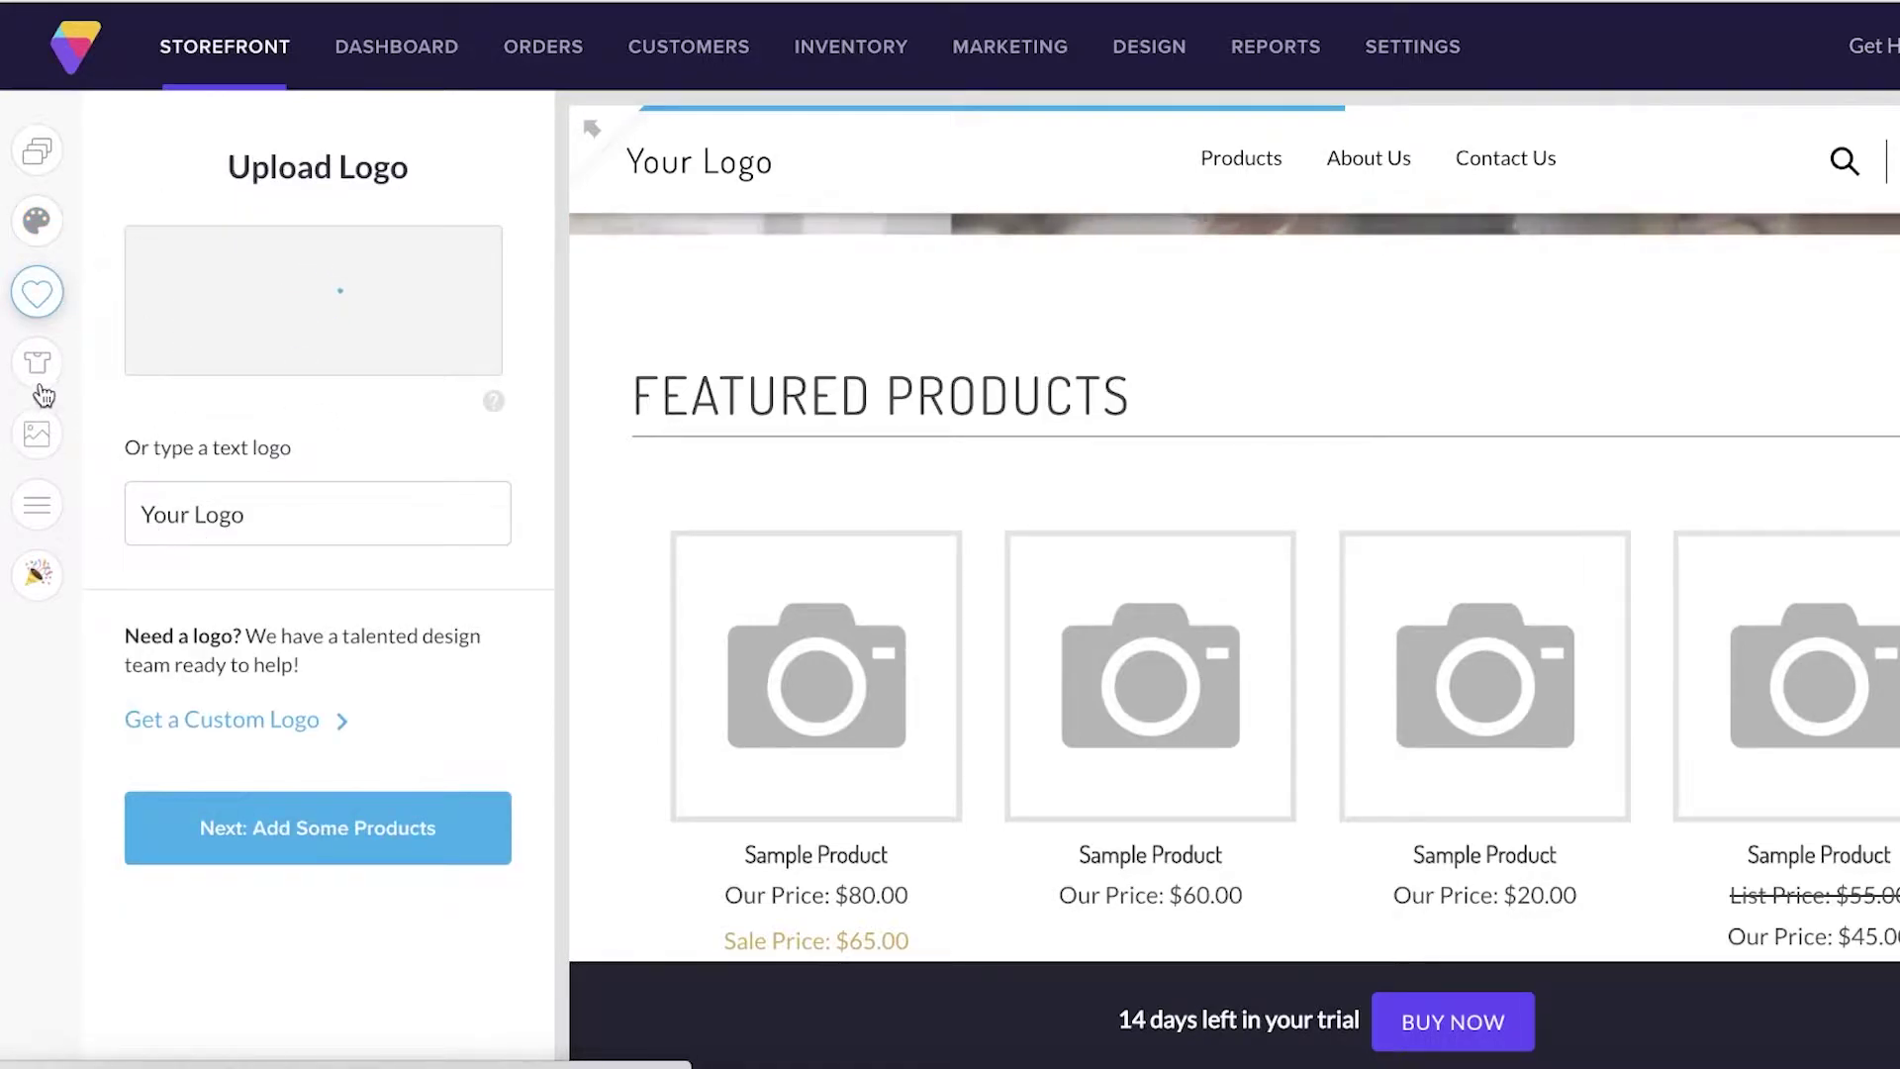
pyautogui.click(36, 362)
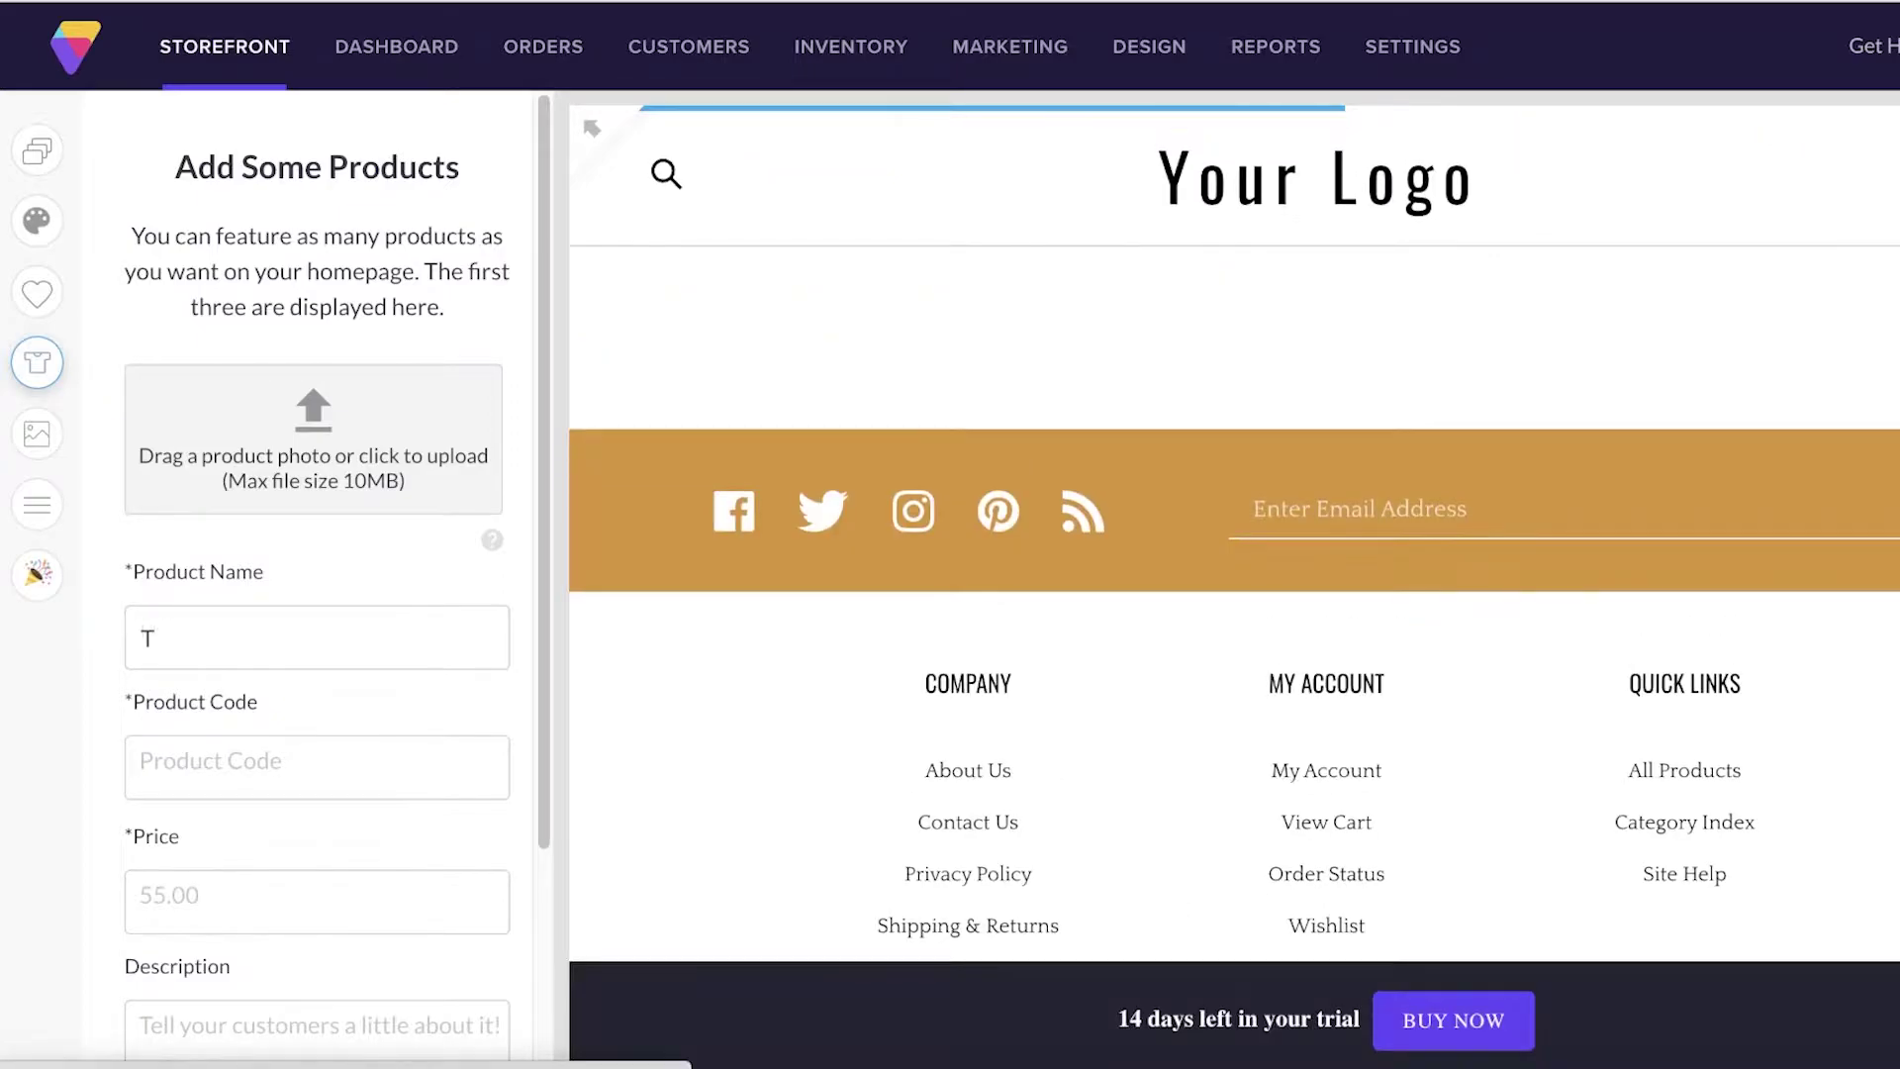
# Name the new product Black Bodycon Dress and give it product code 563
pyautogui.click(144, 638)
pyautogui.write('Black Bodyc')
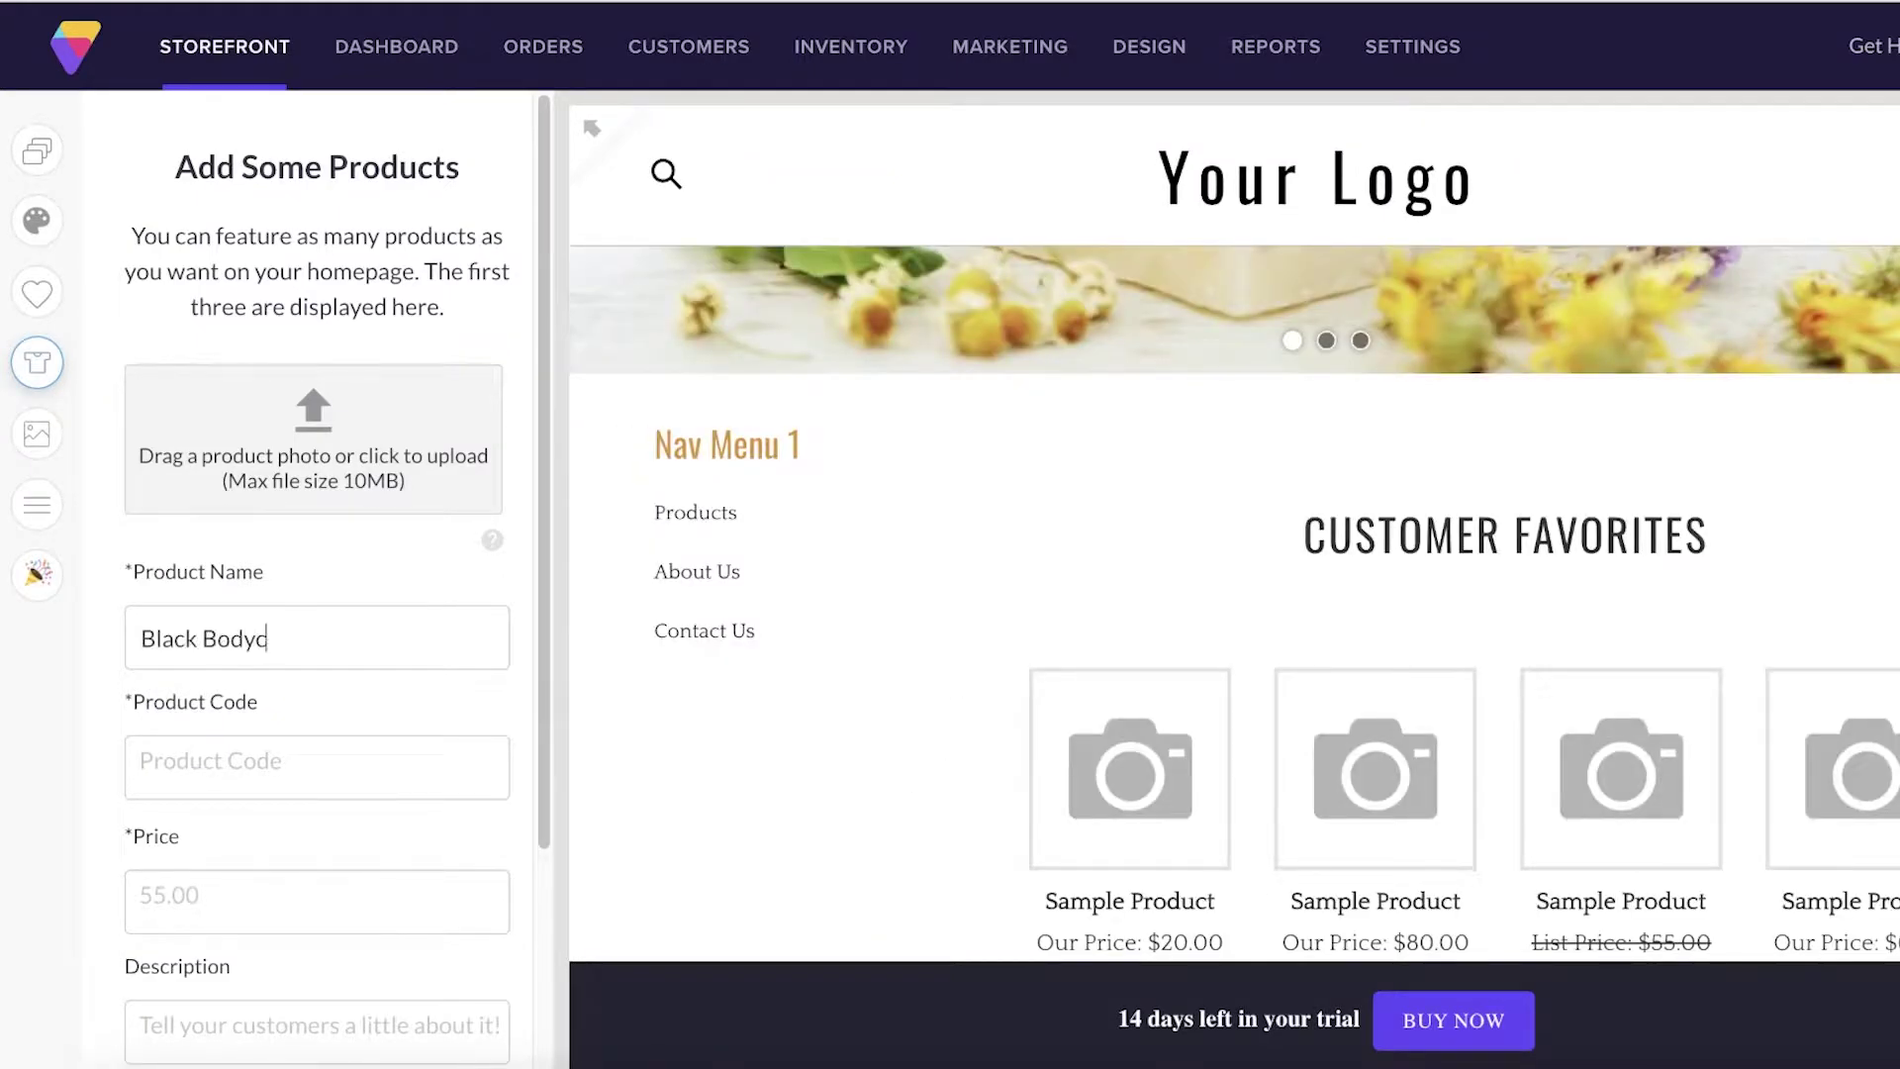
pyautogui.write('on Dress')
pyautogui.click(251, 742)
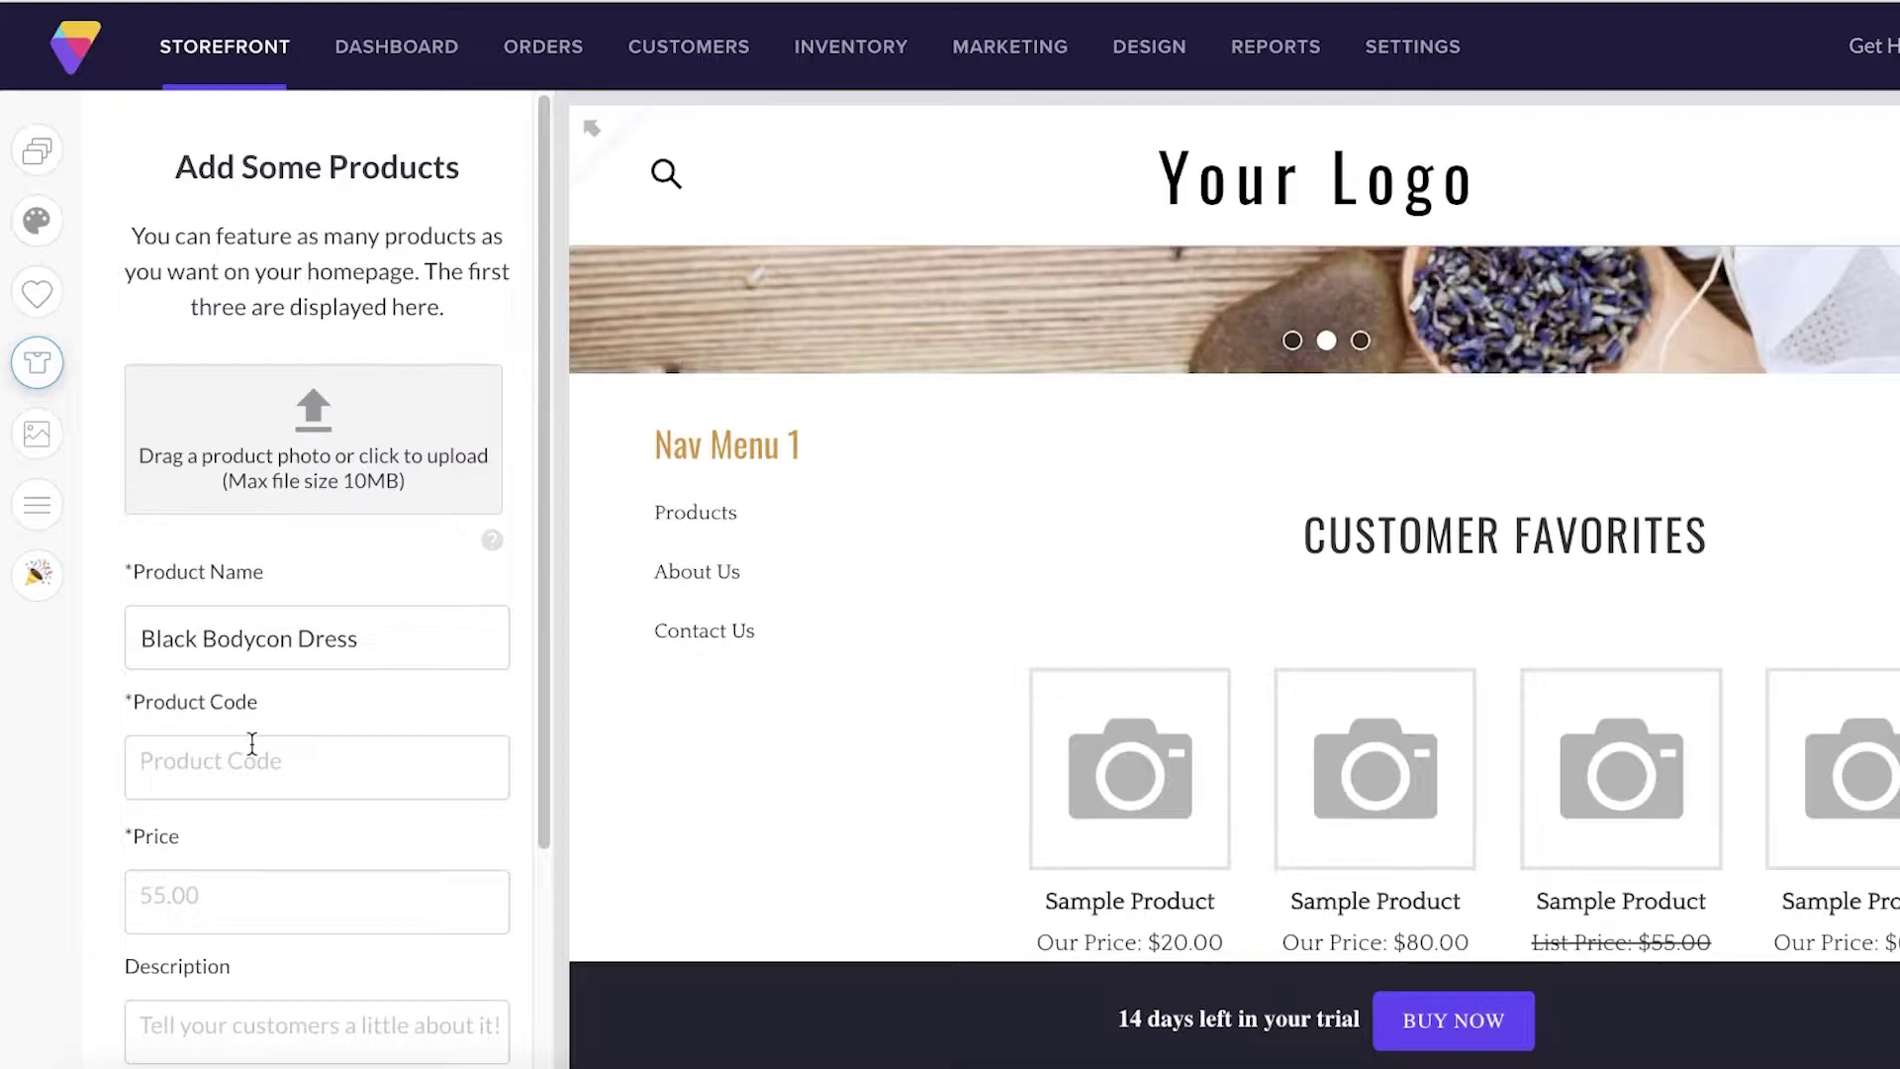
pyautogui.write('563')
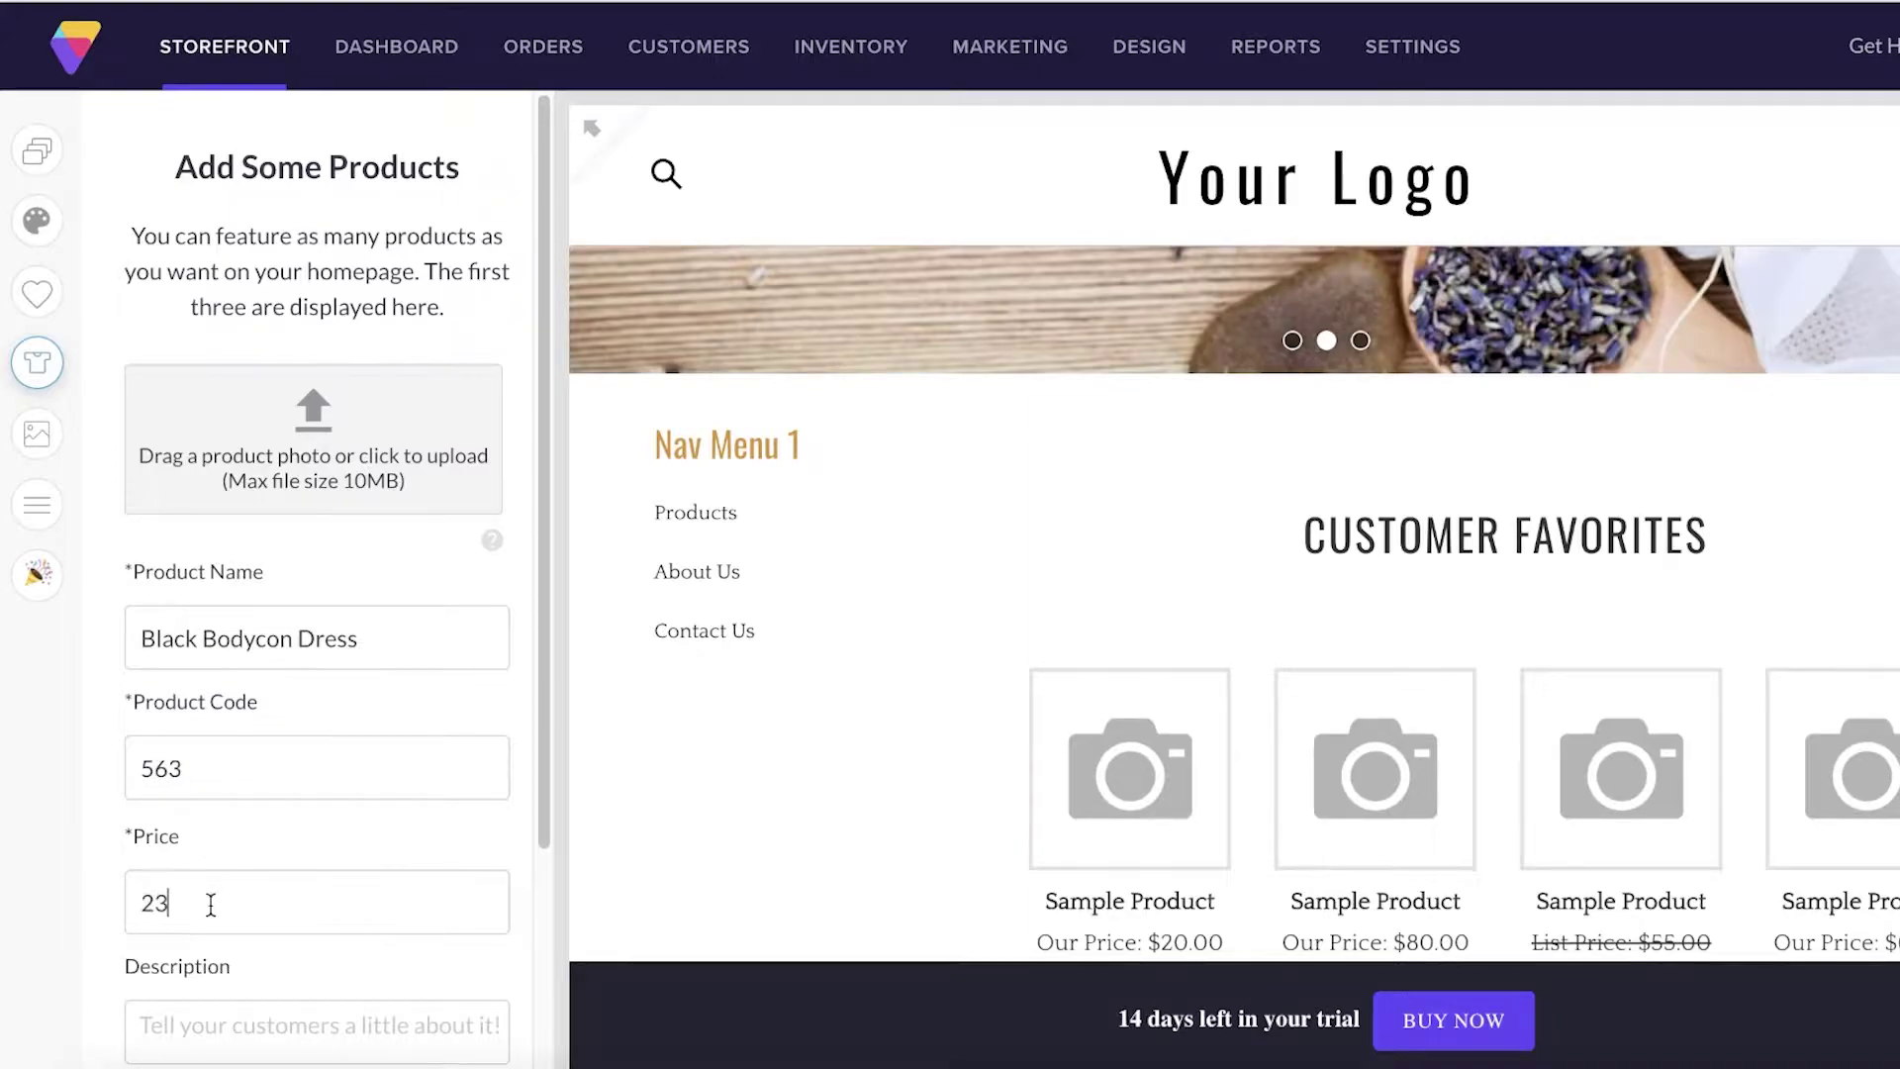
# Set the product's price to 23 and save the product
pyautogui.scroll(-3, 259, 968)
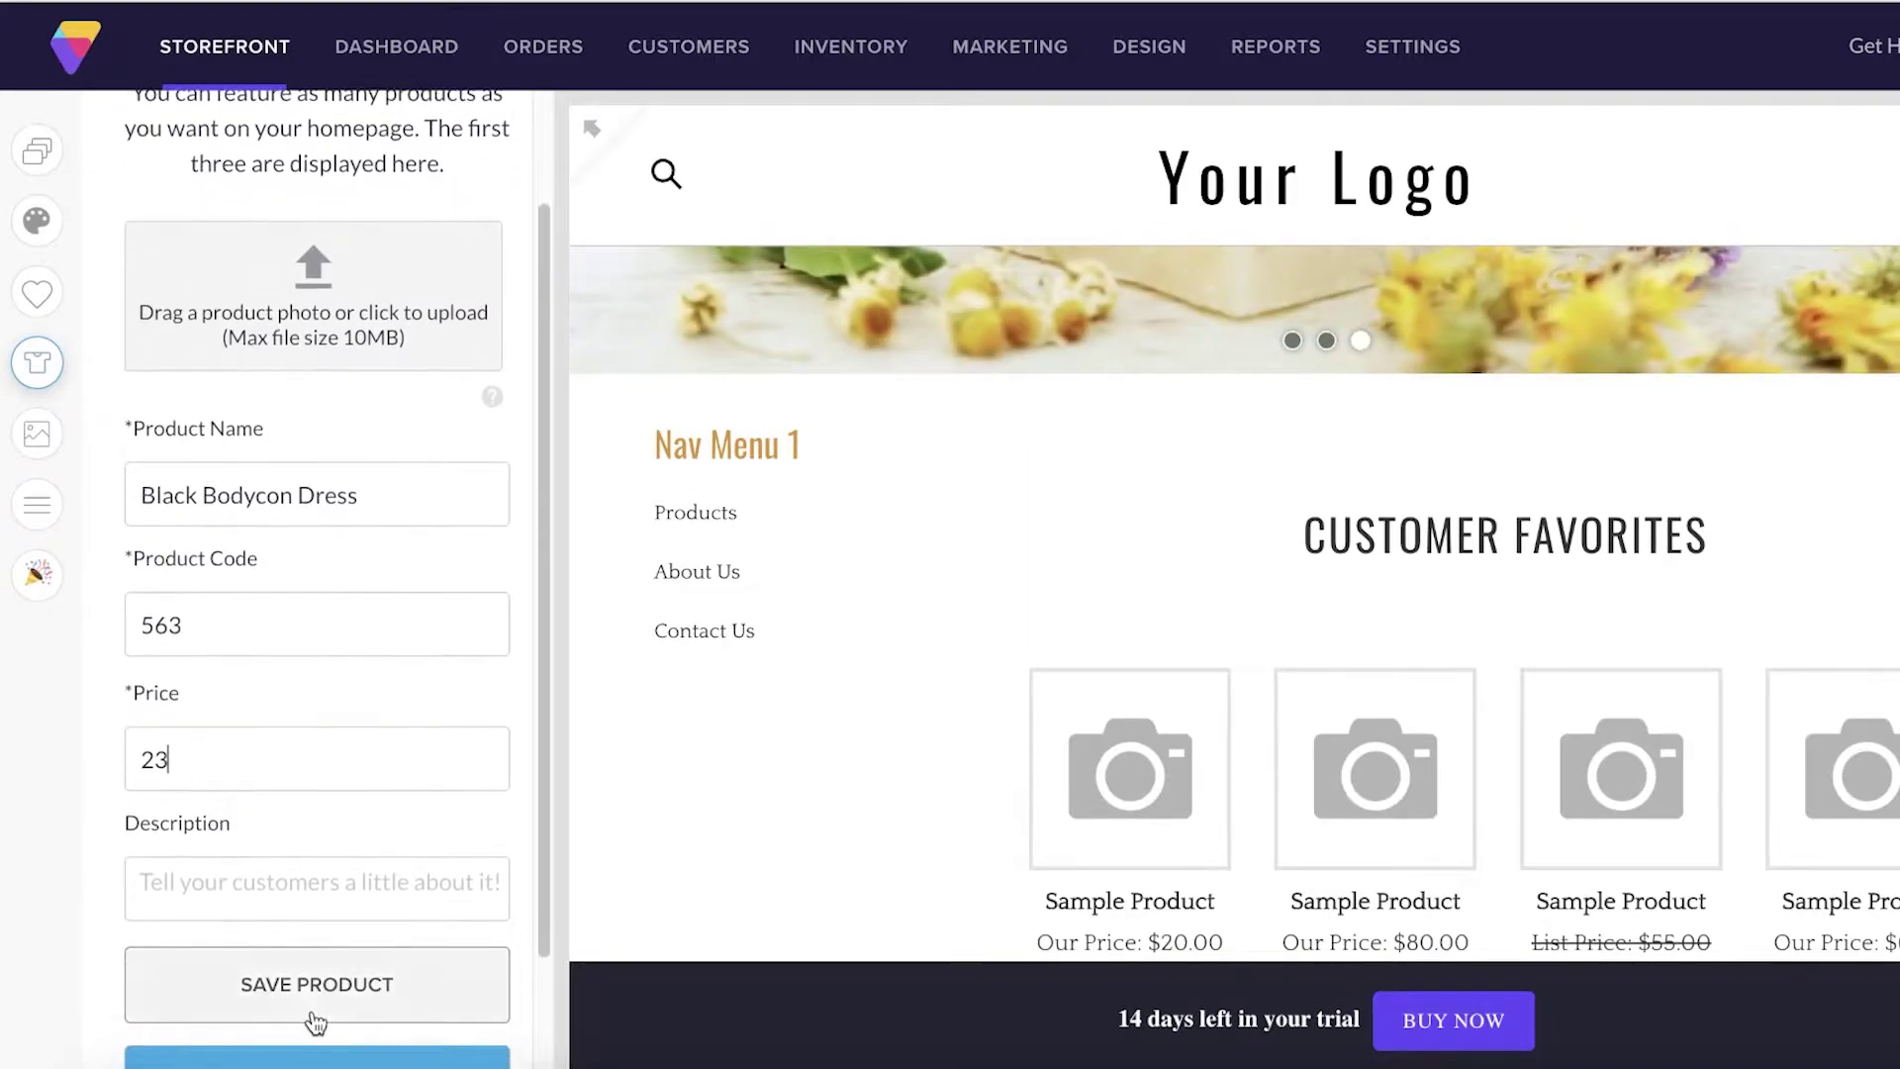
pyautogui.write('23')
pyautogui.scroll(-3, 315, 1022)
pyautogui.click(338, 821)
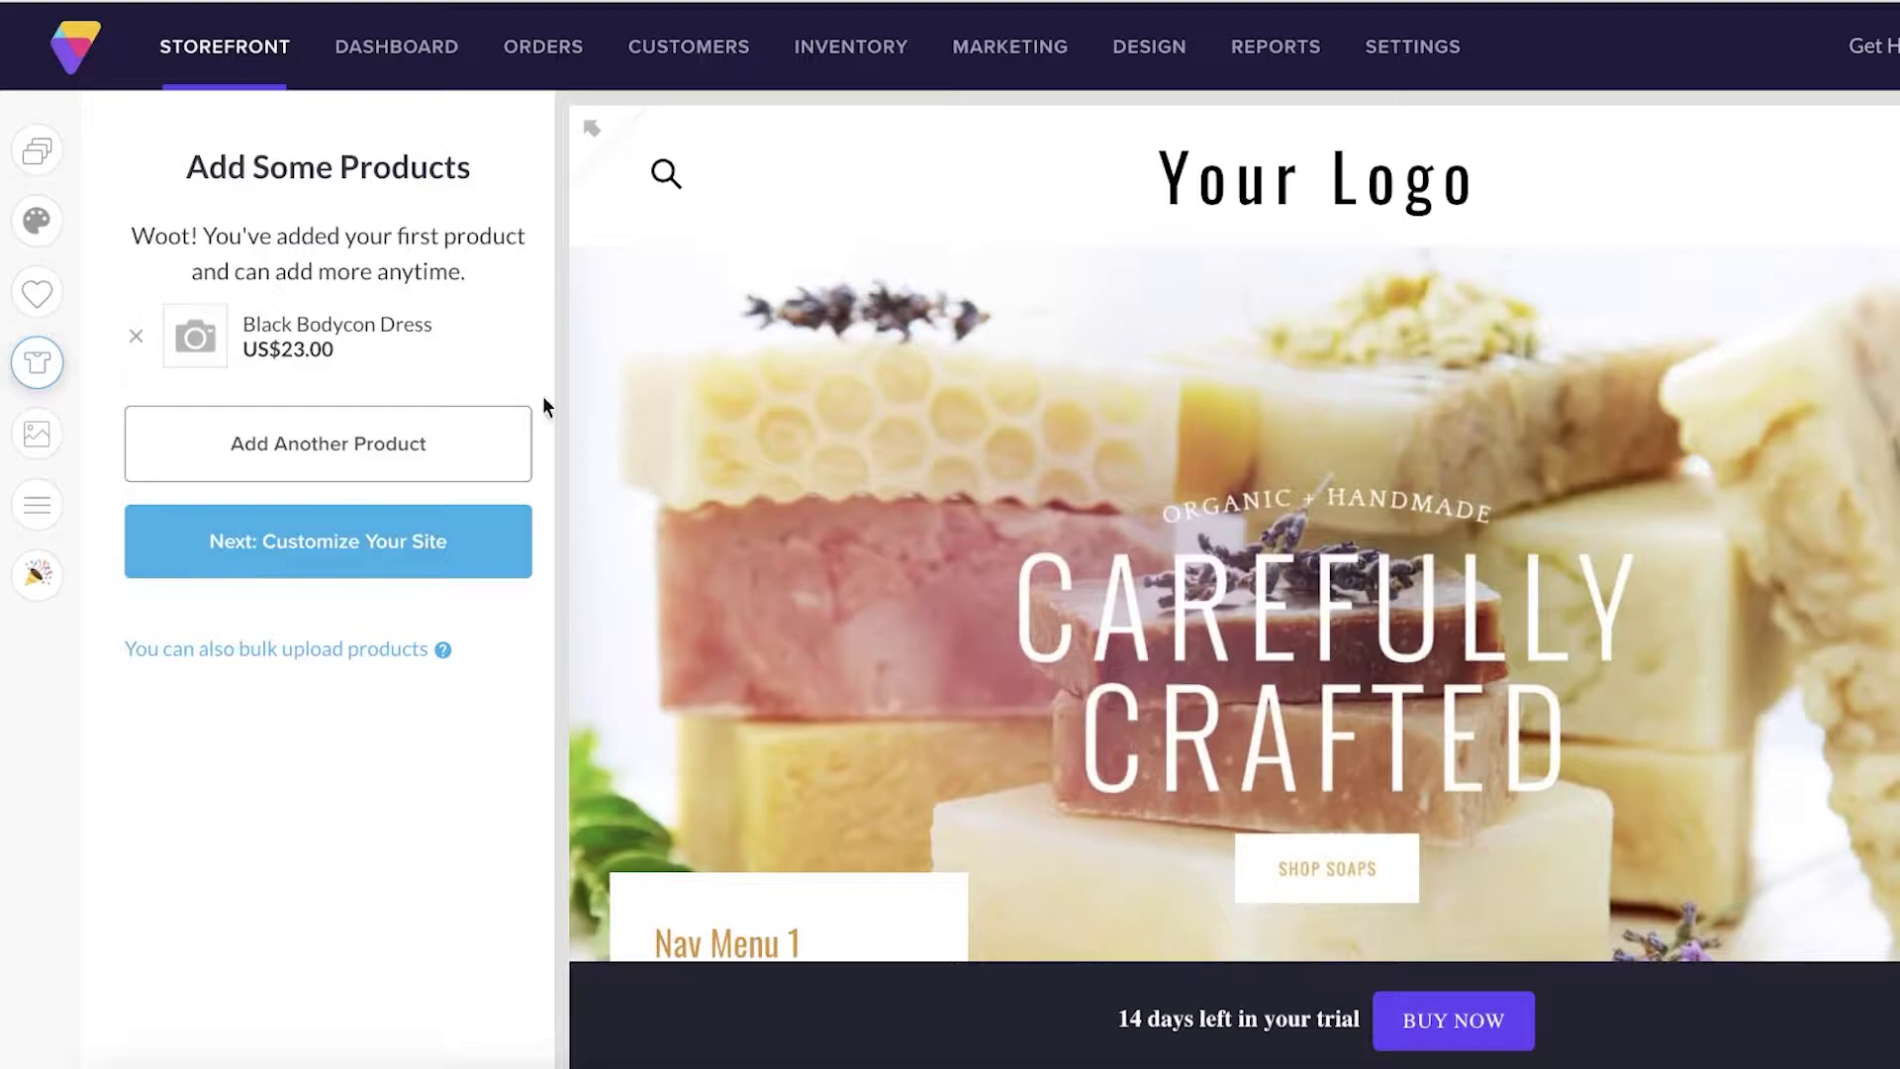
# Return to the theme gallery, compare the themes and apply the Credo theme
pyautogui.click(54, 236)
pyautogui.click(38, 150)
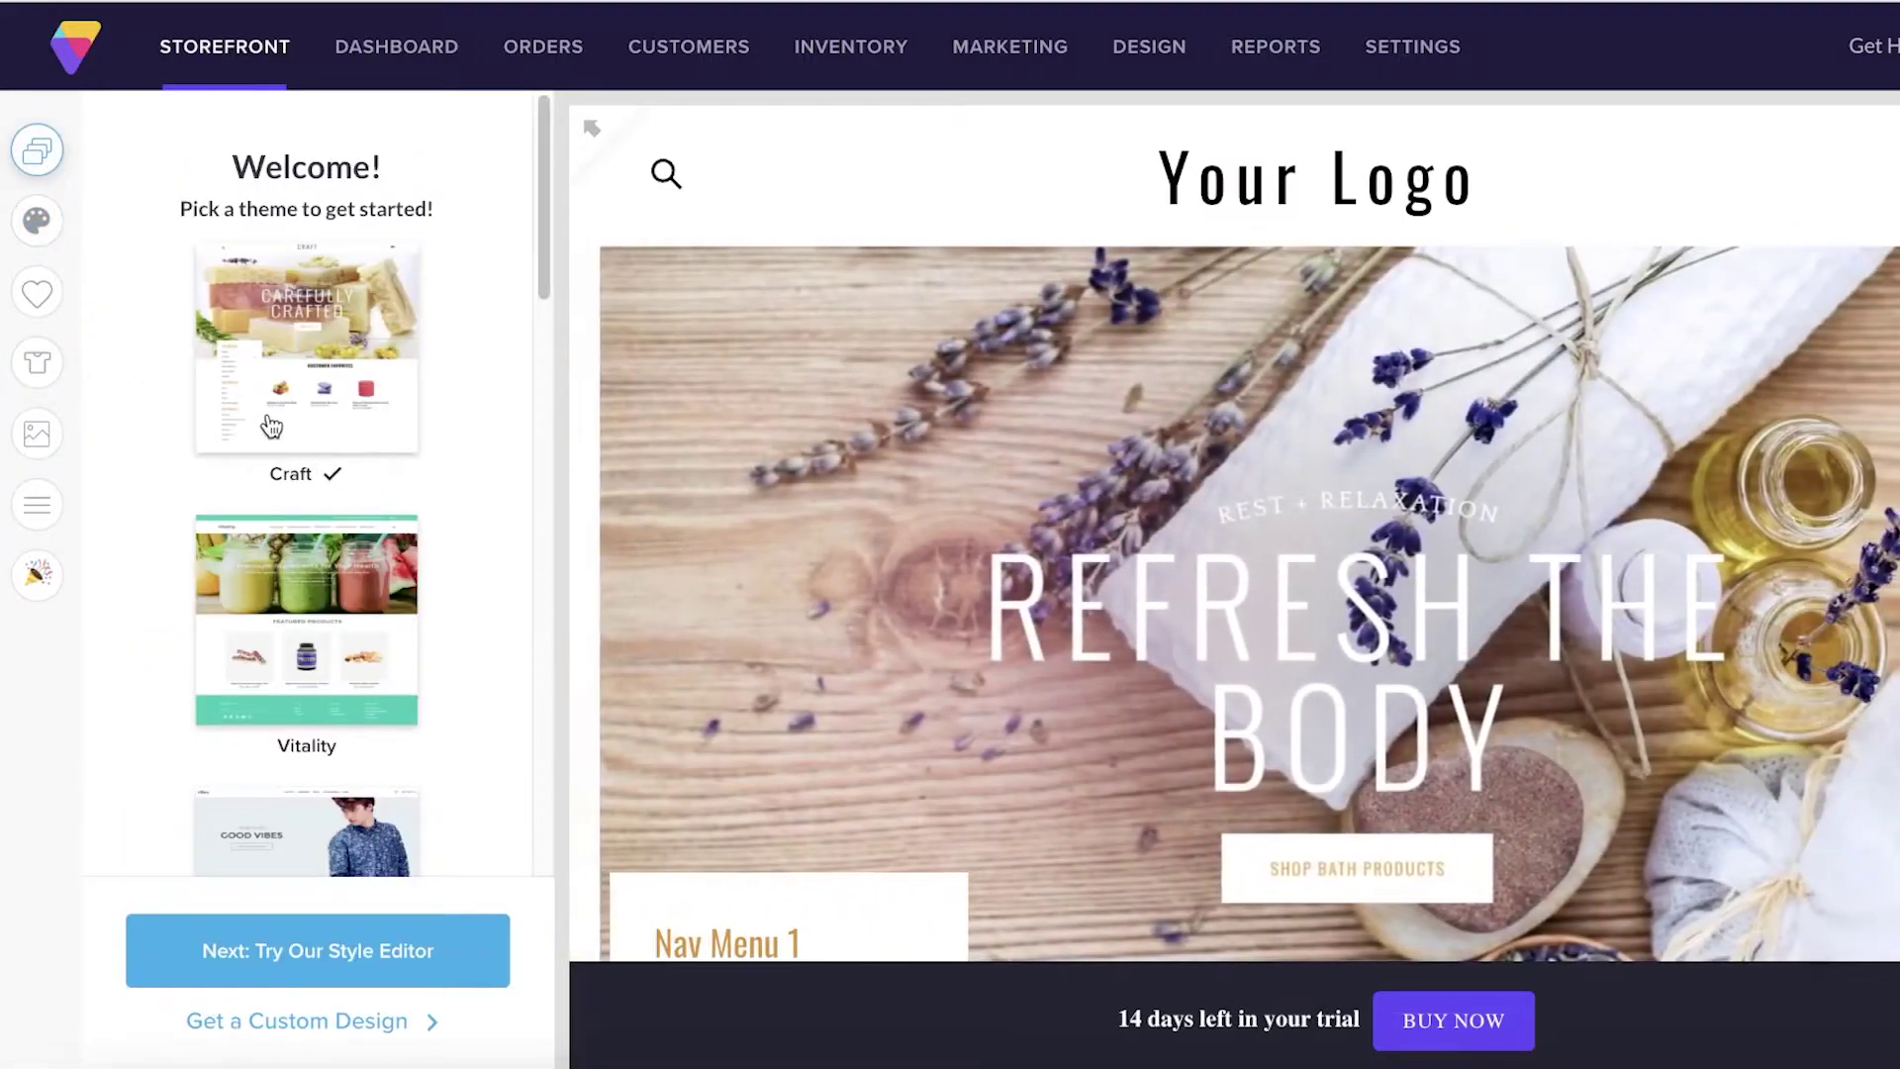
pyautogui.scroll(-3, 312, 594)
pyautogui.scroll(-10, 312, 586)
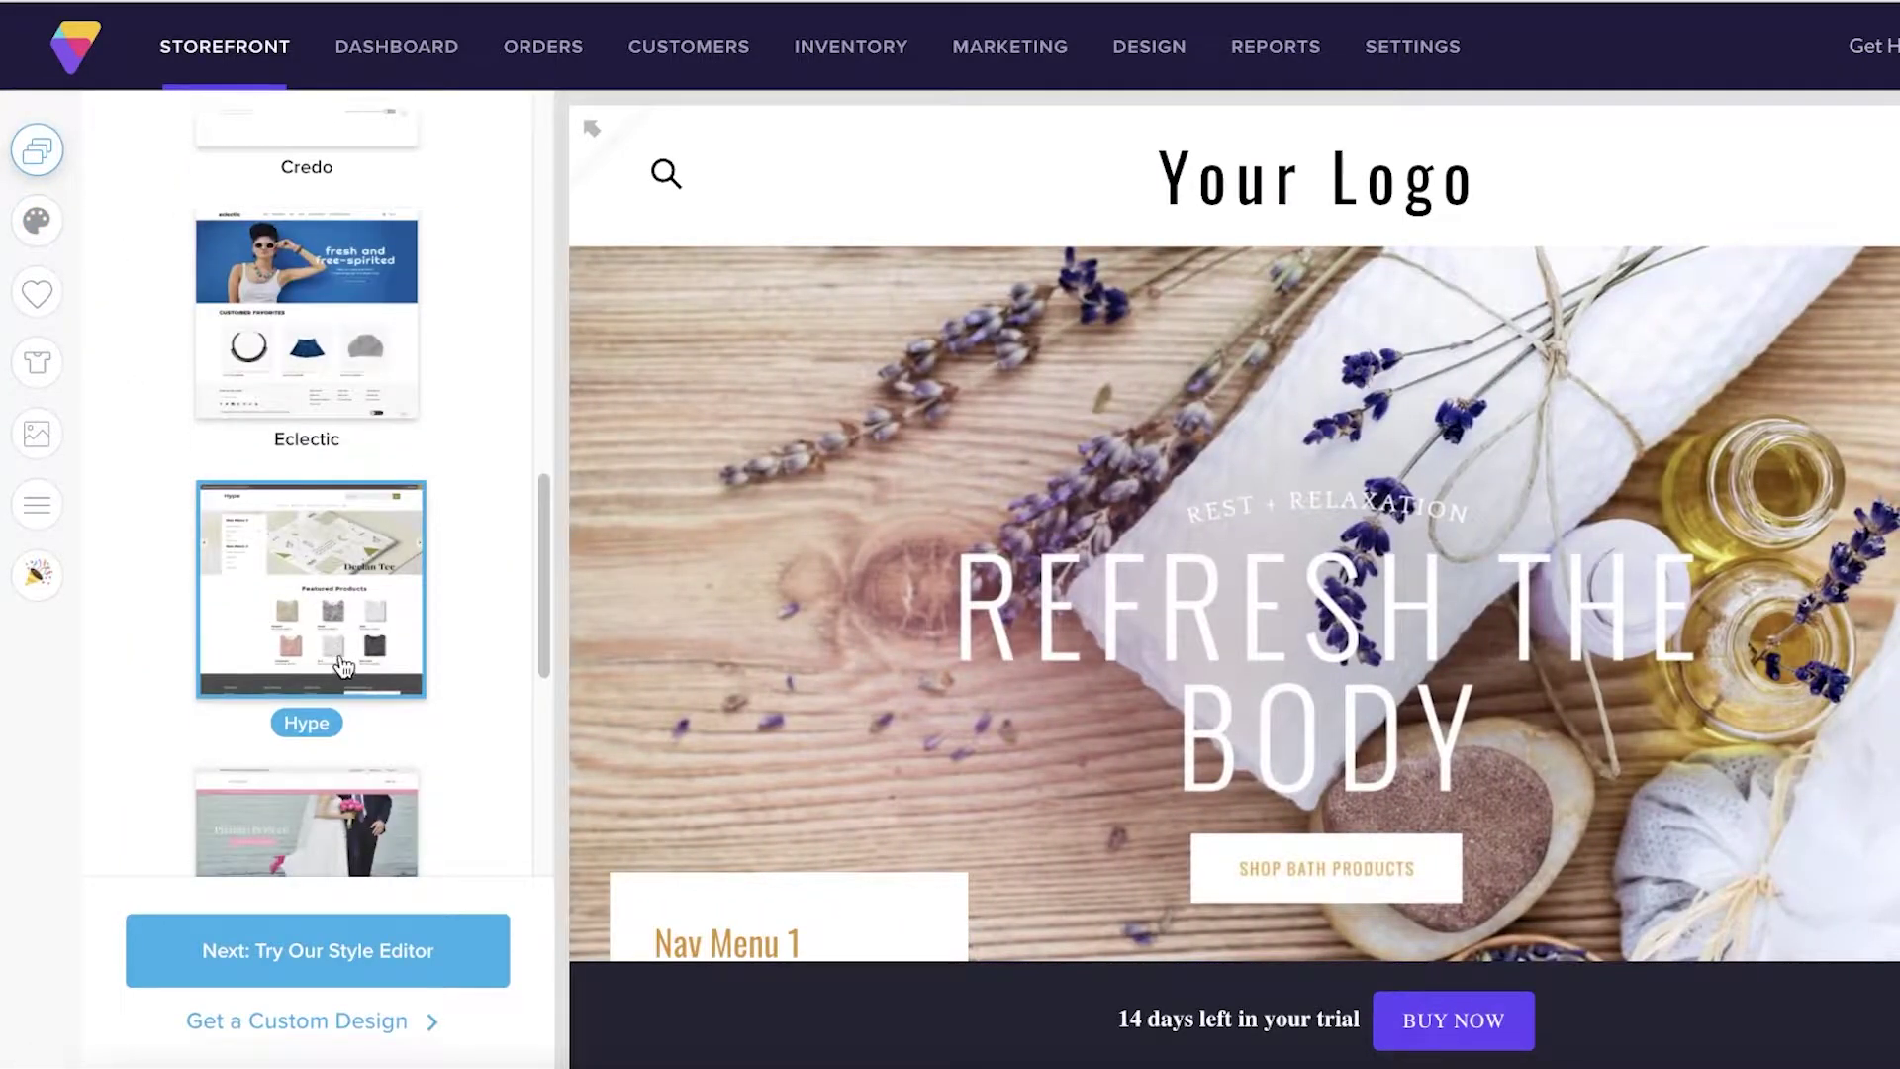
pyautogui.scroll(1, 317, 544)
pyautogui.scroll(-10, 316, 458)
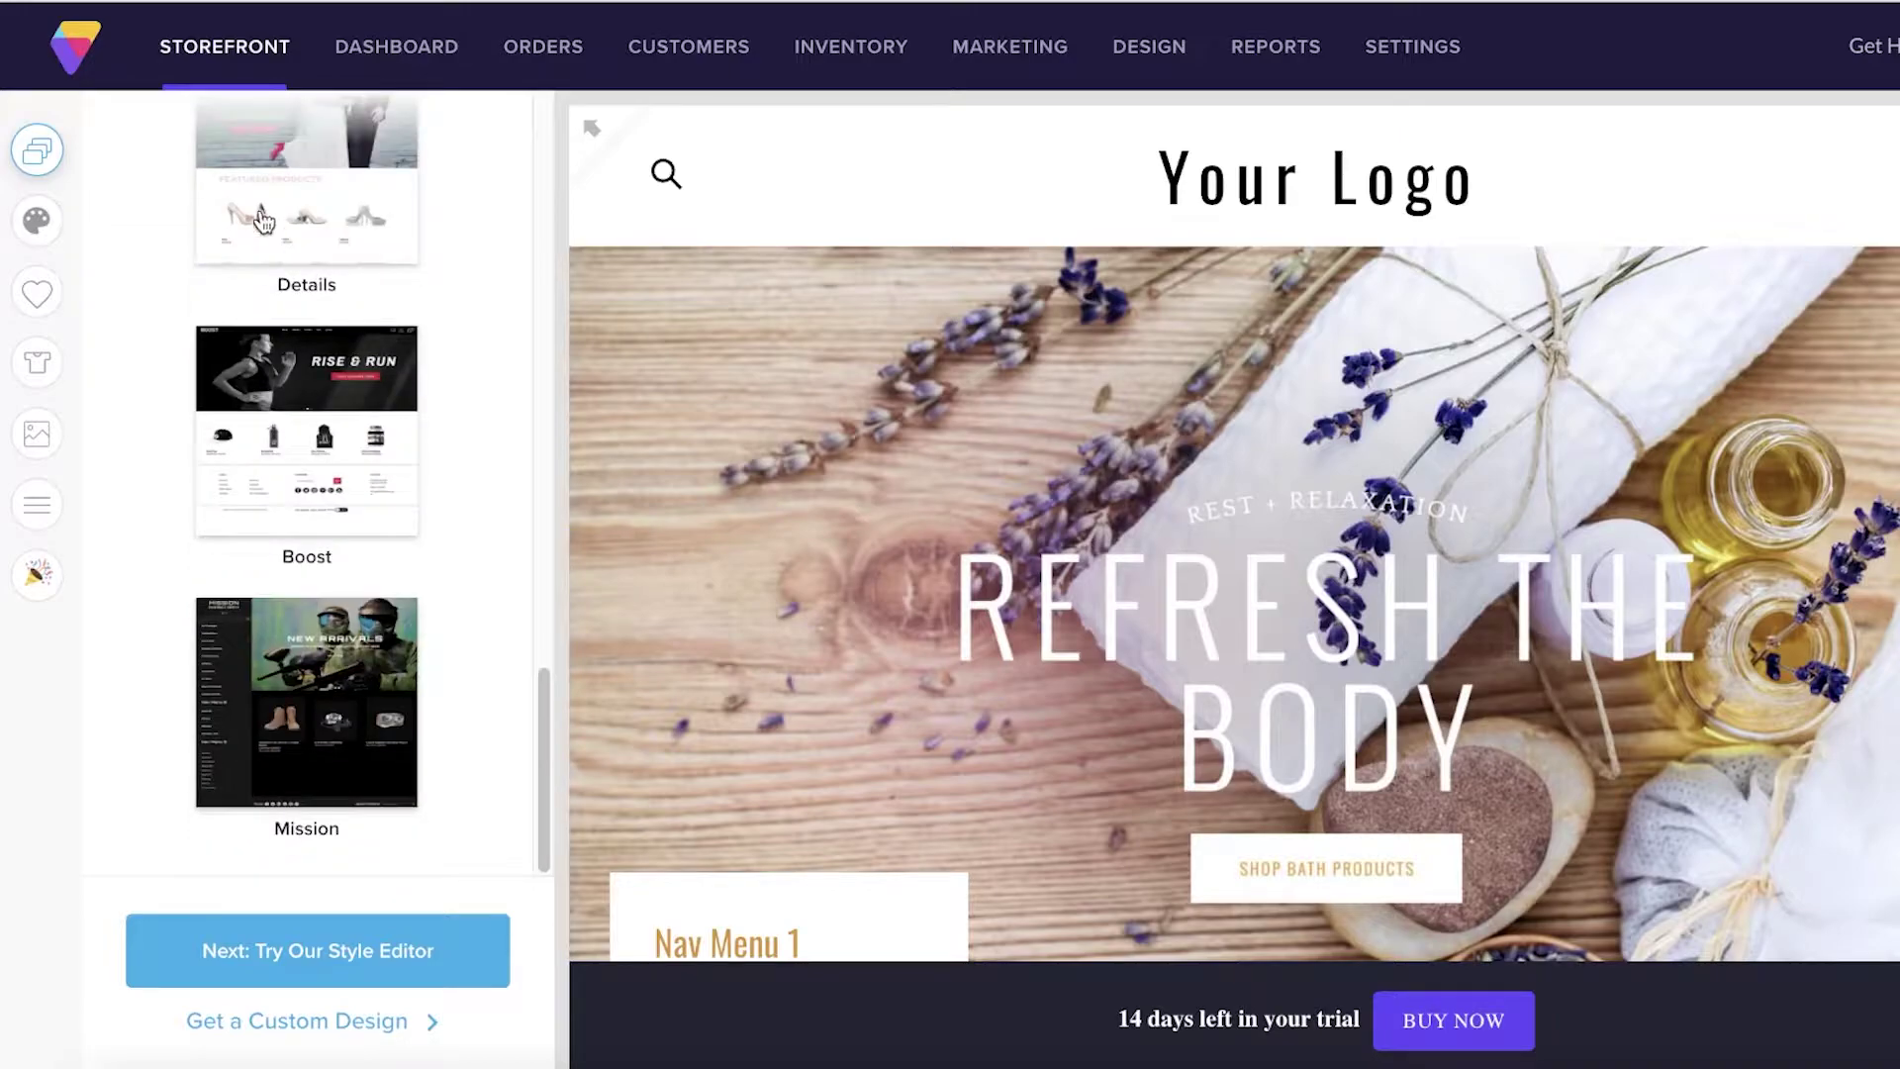
pyautogui.scroll(8, 336, 494)
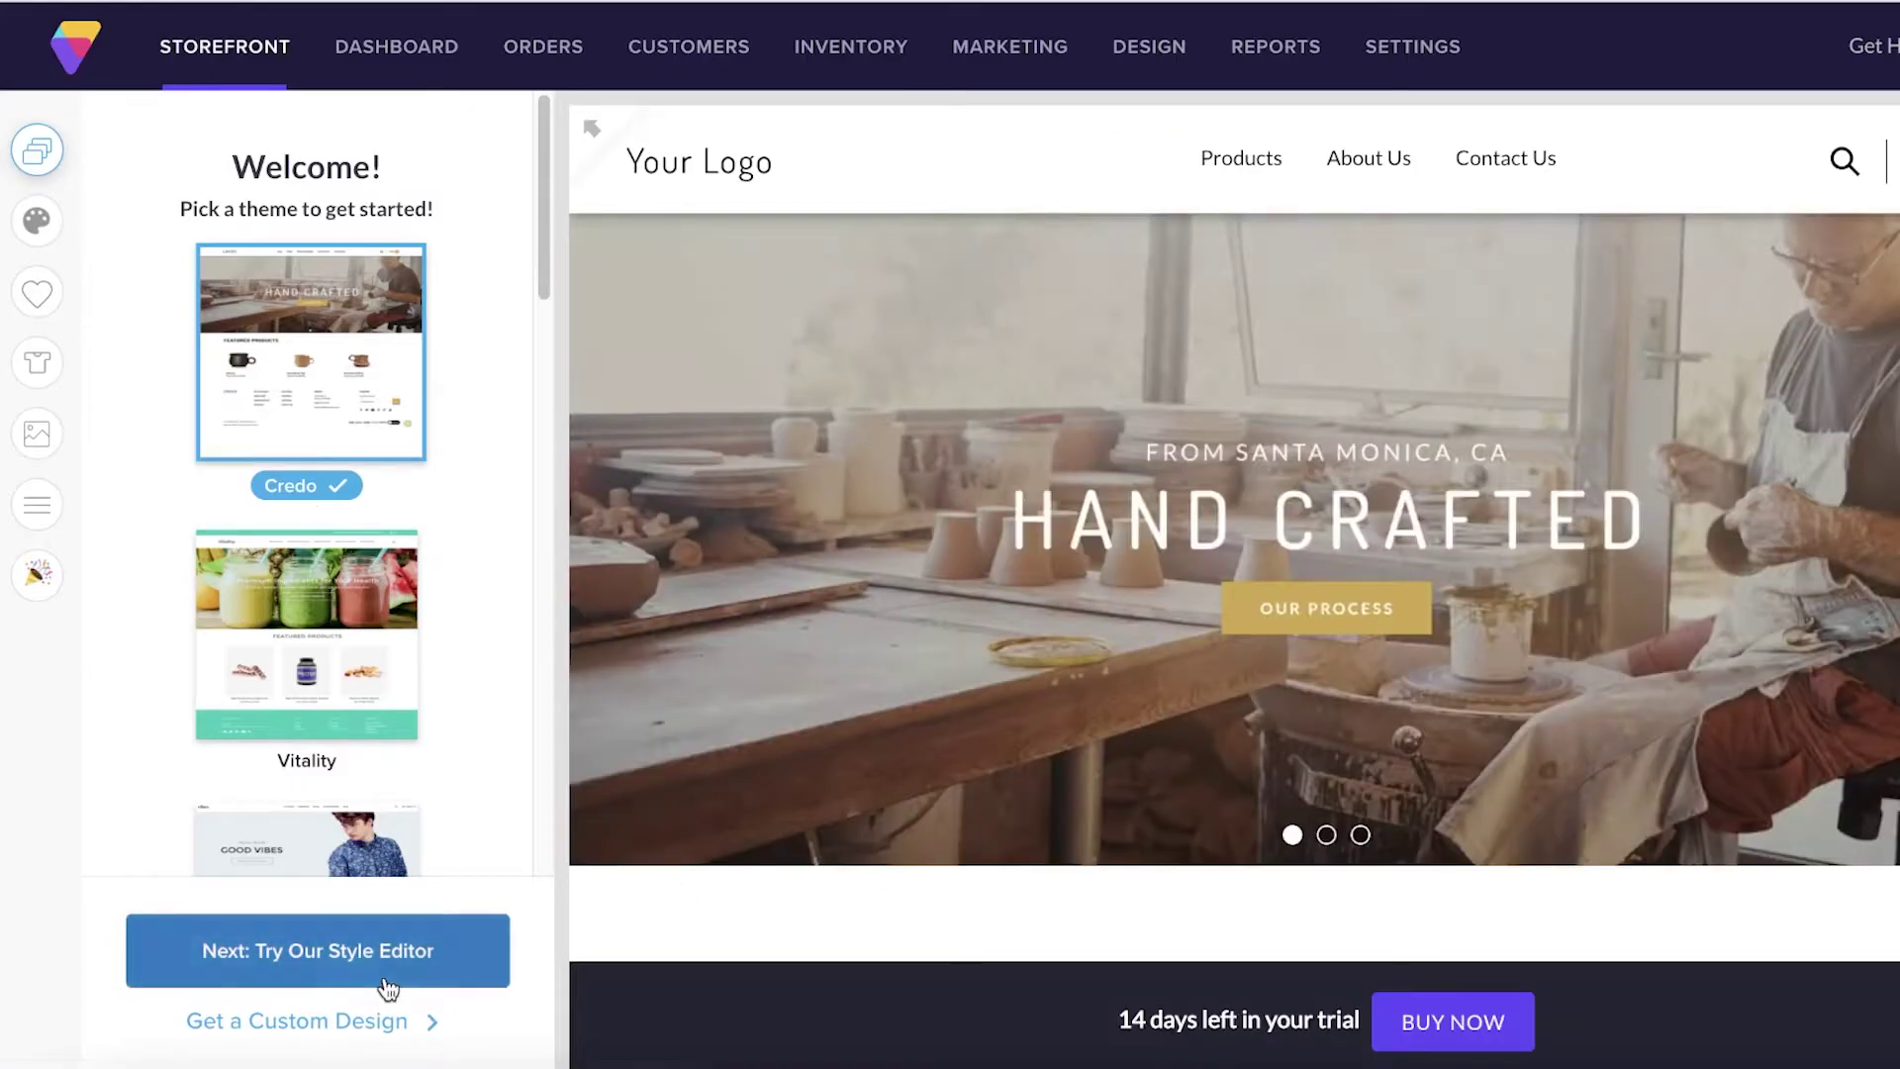
# Set the store's text logo to JANES FASHION and continue to the product setup
pyautogui.click(379, 975)
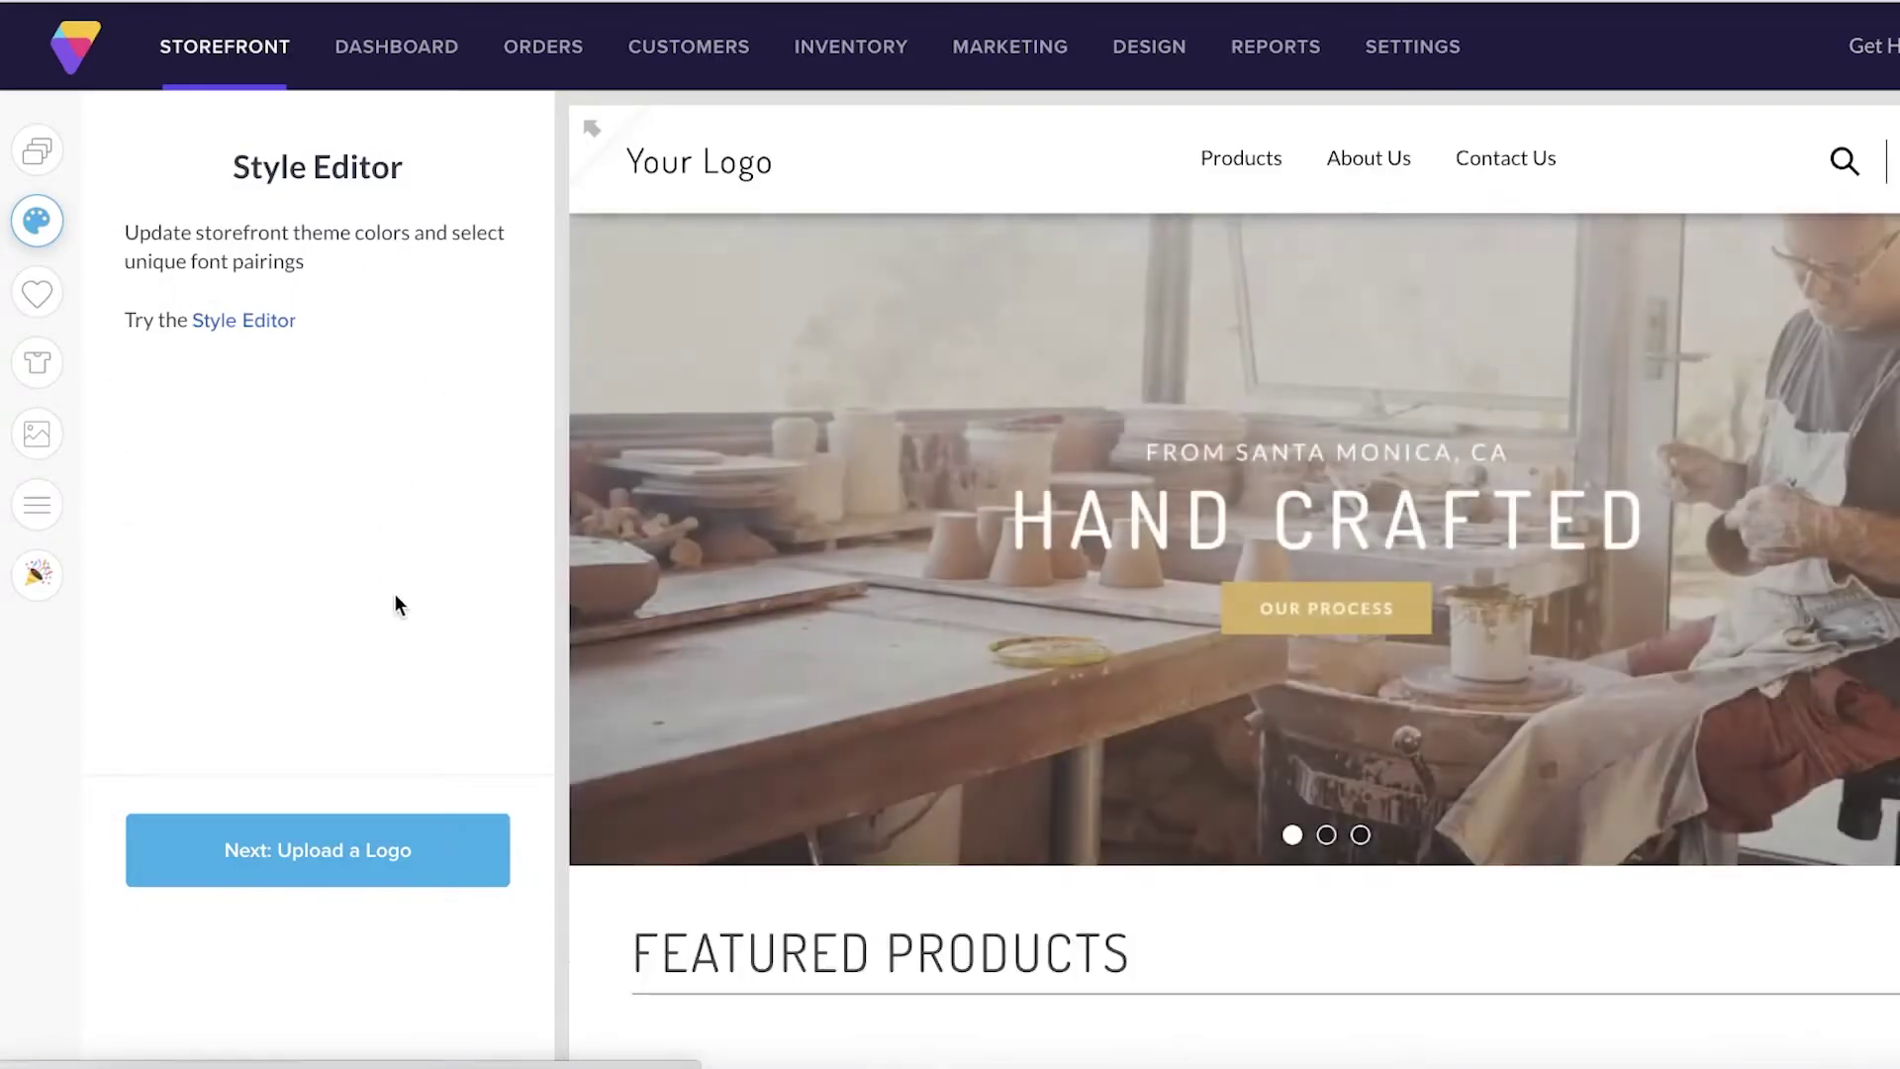
pyautogui.click(264, 832)
pyautogui.tripleClick(277, 521)
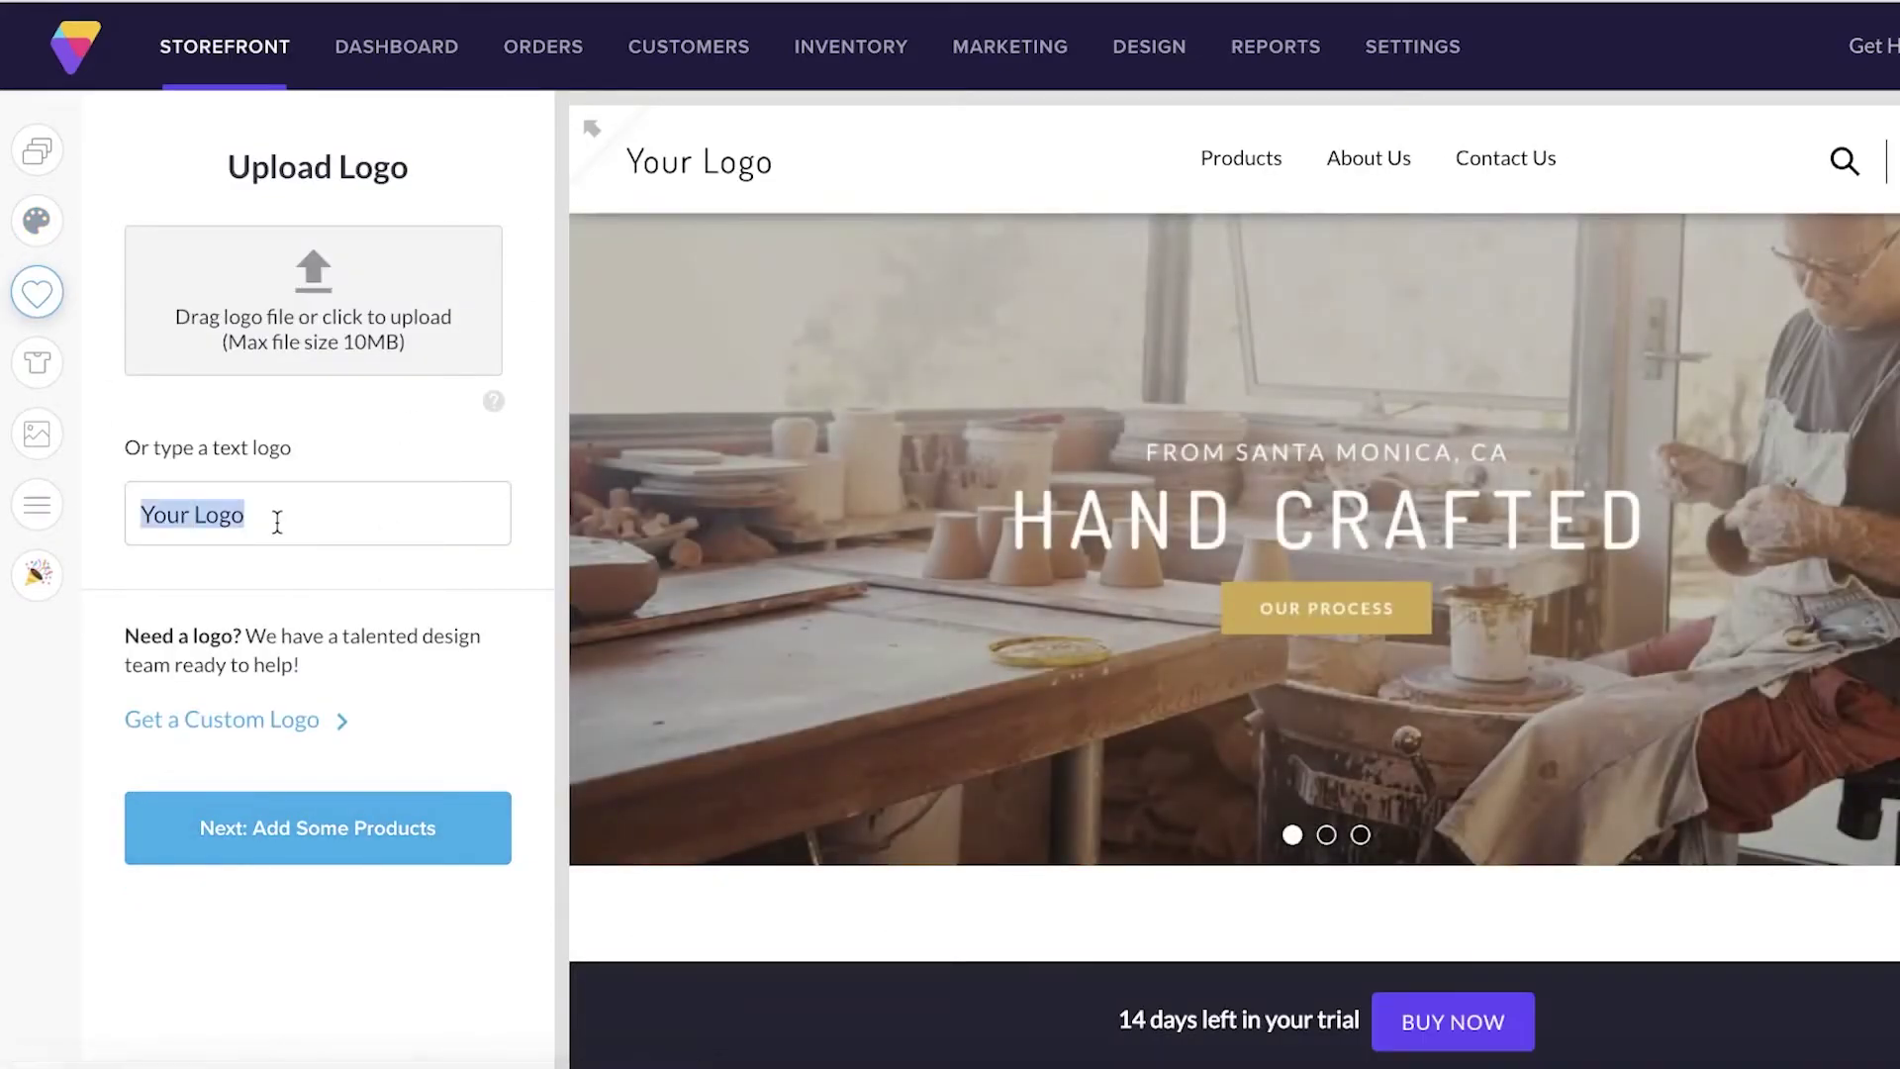
pyautogui.press('BackSpace')
pyautogui.write('JANE')
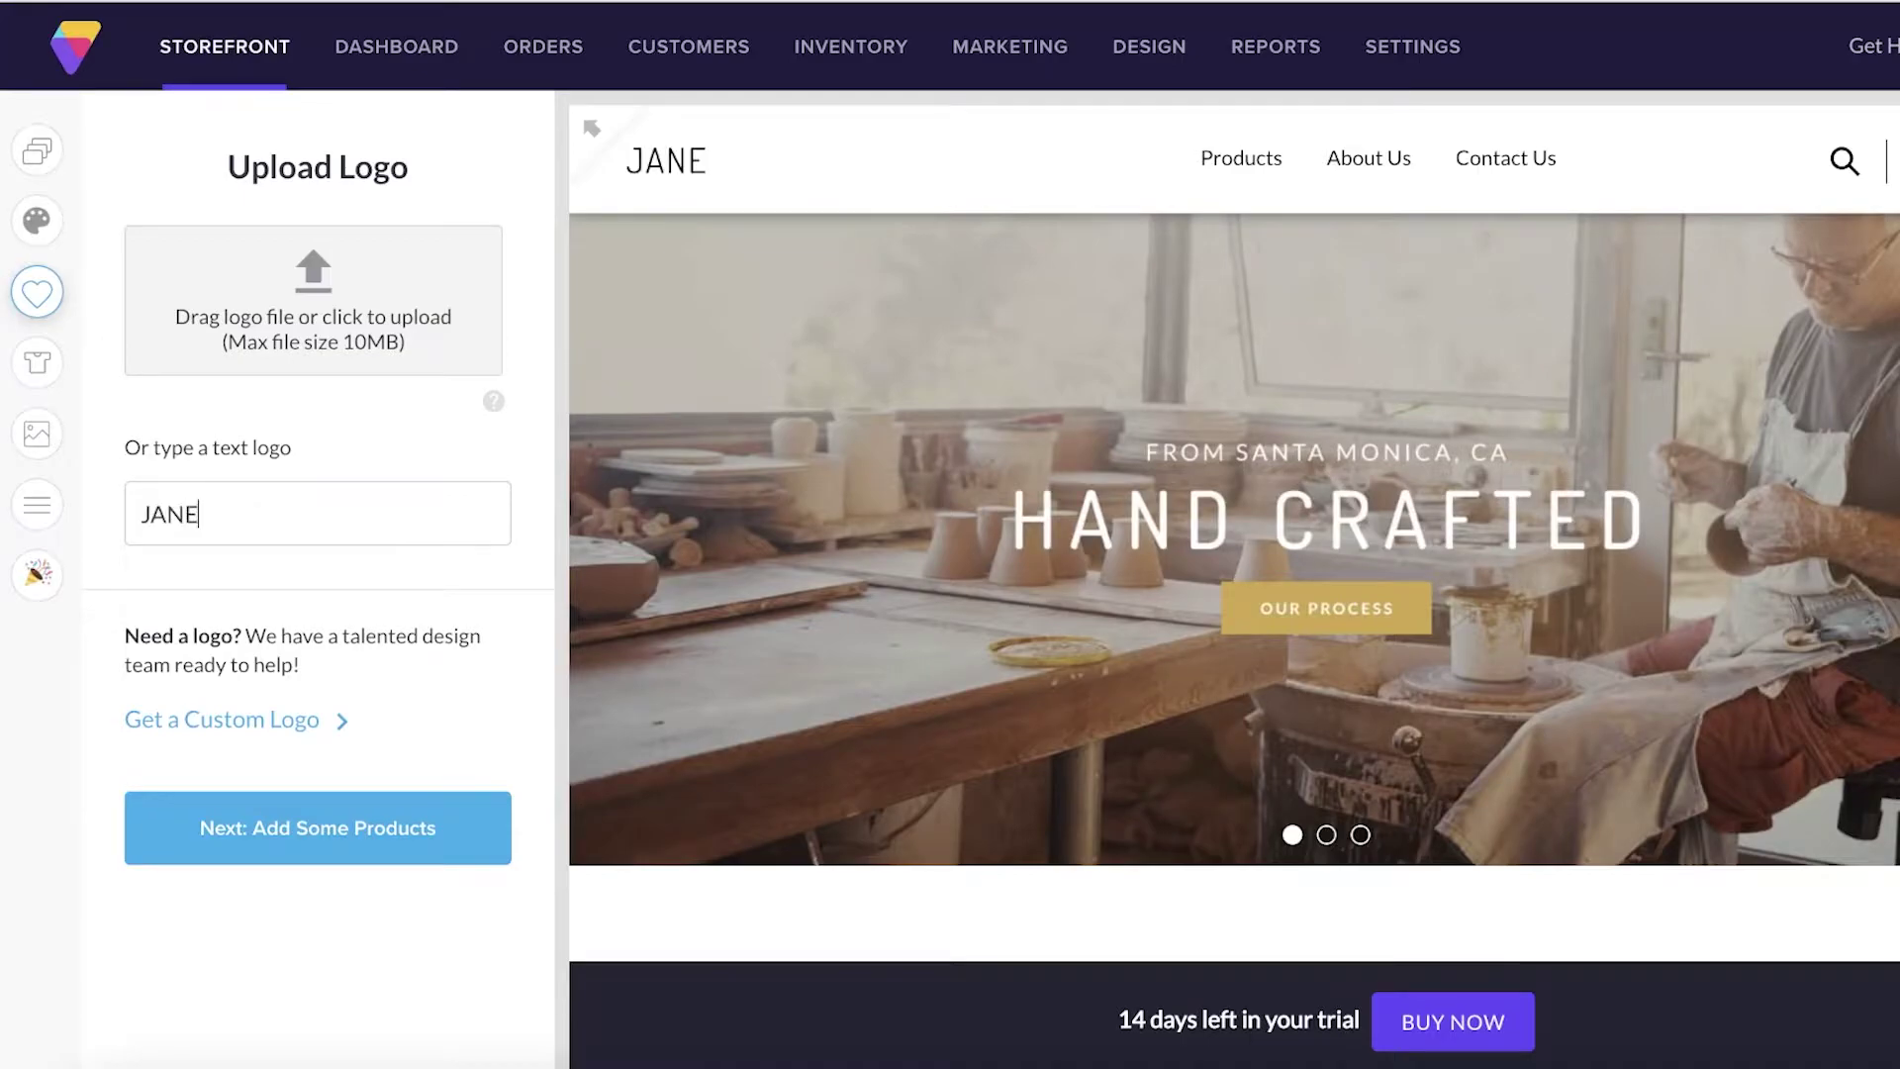
pyautogui.write('S FASHION')
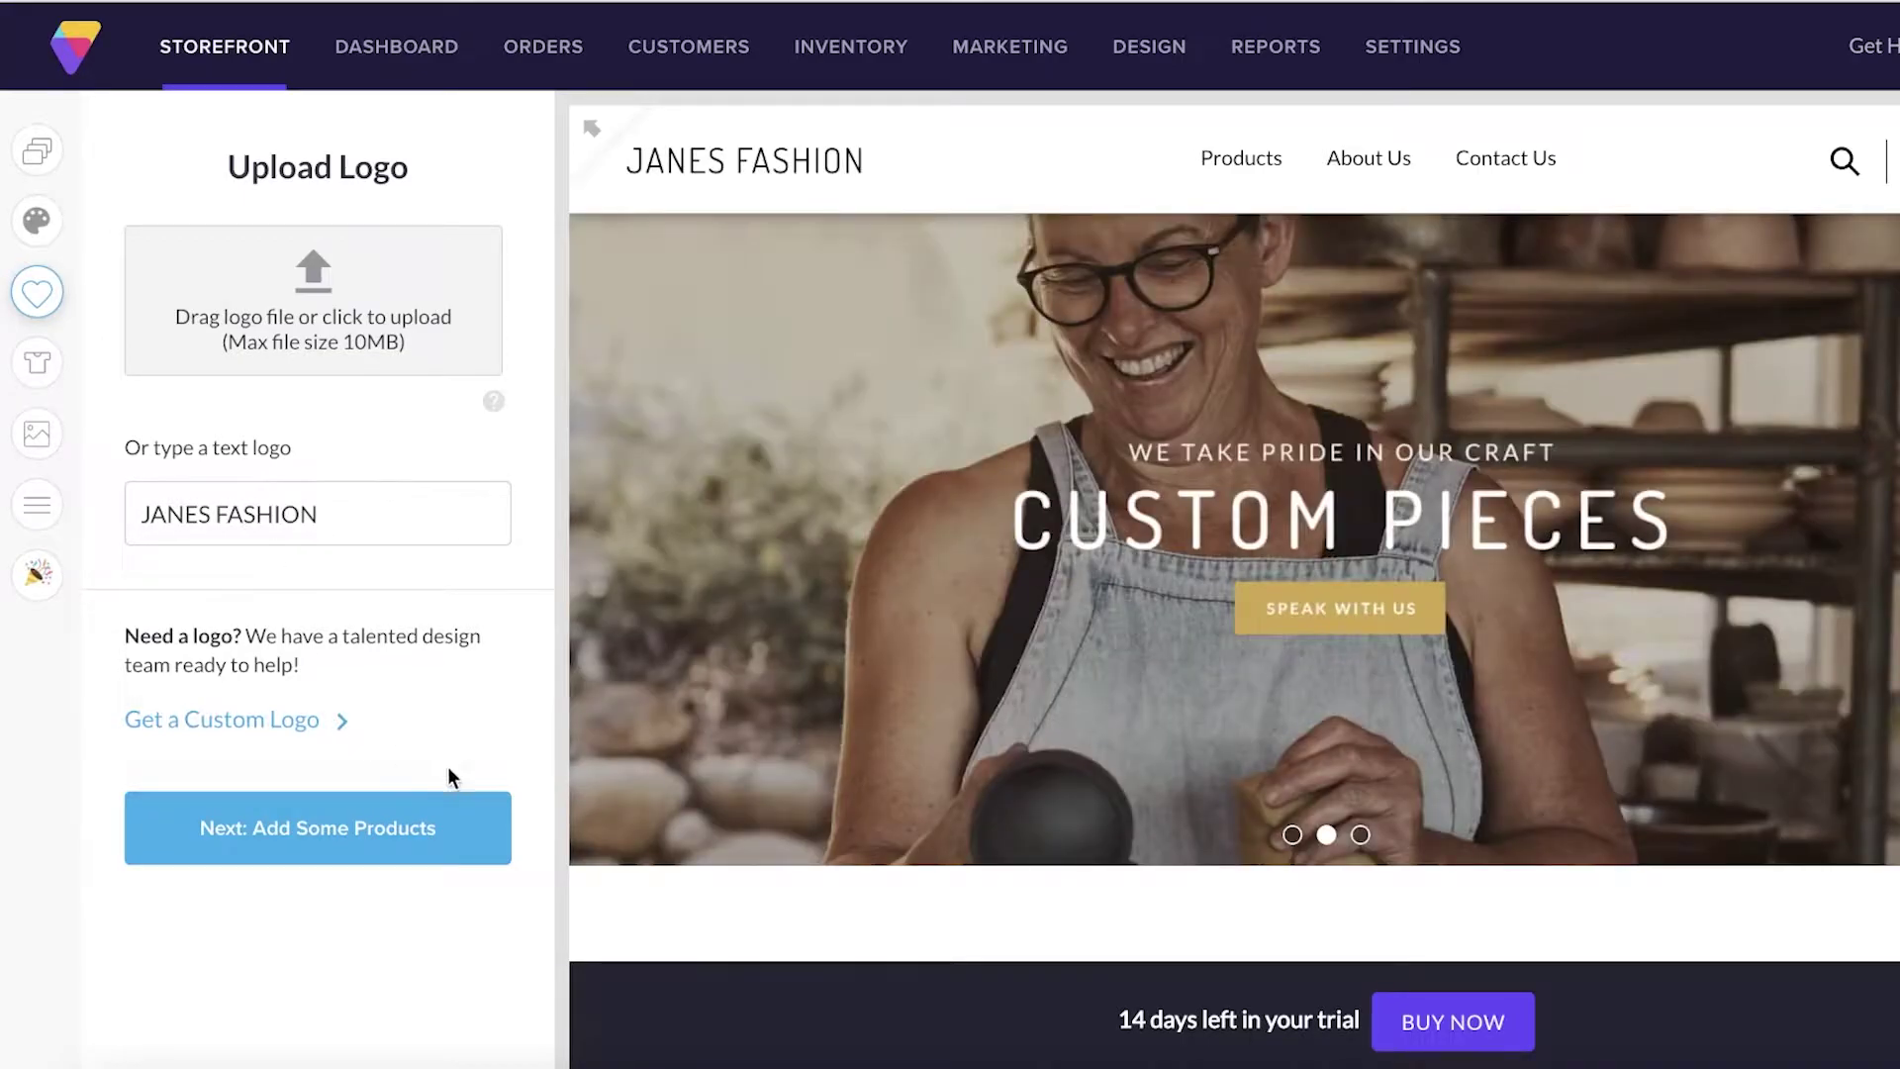
pyautogui.click(424, 829)
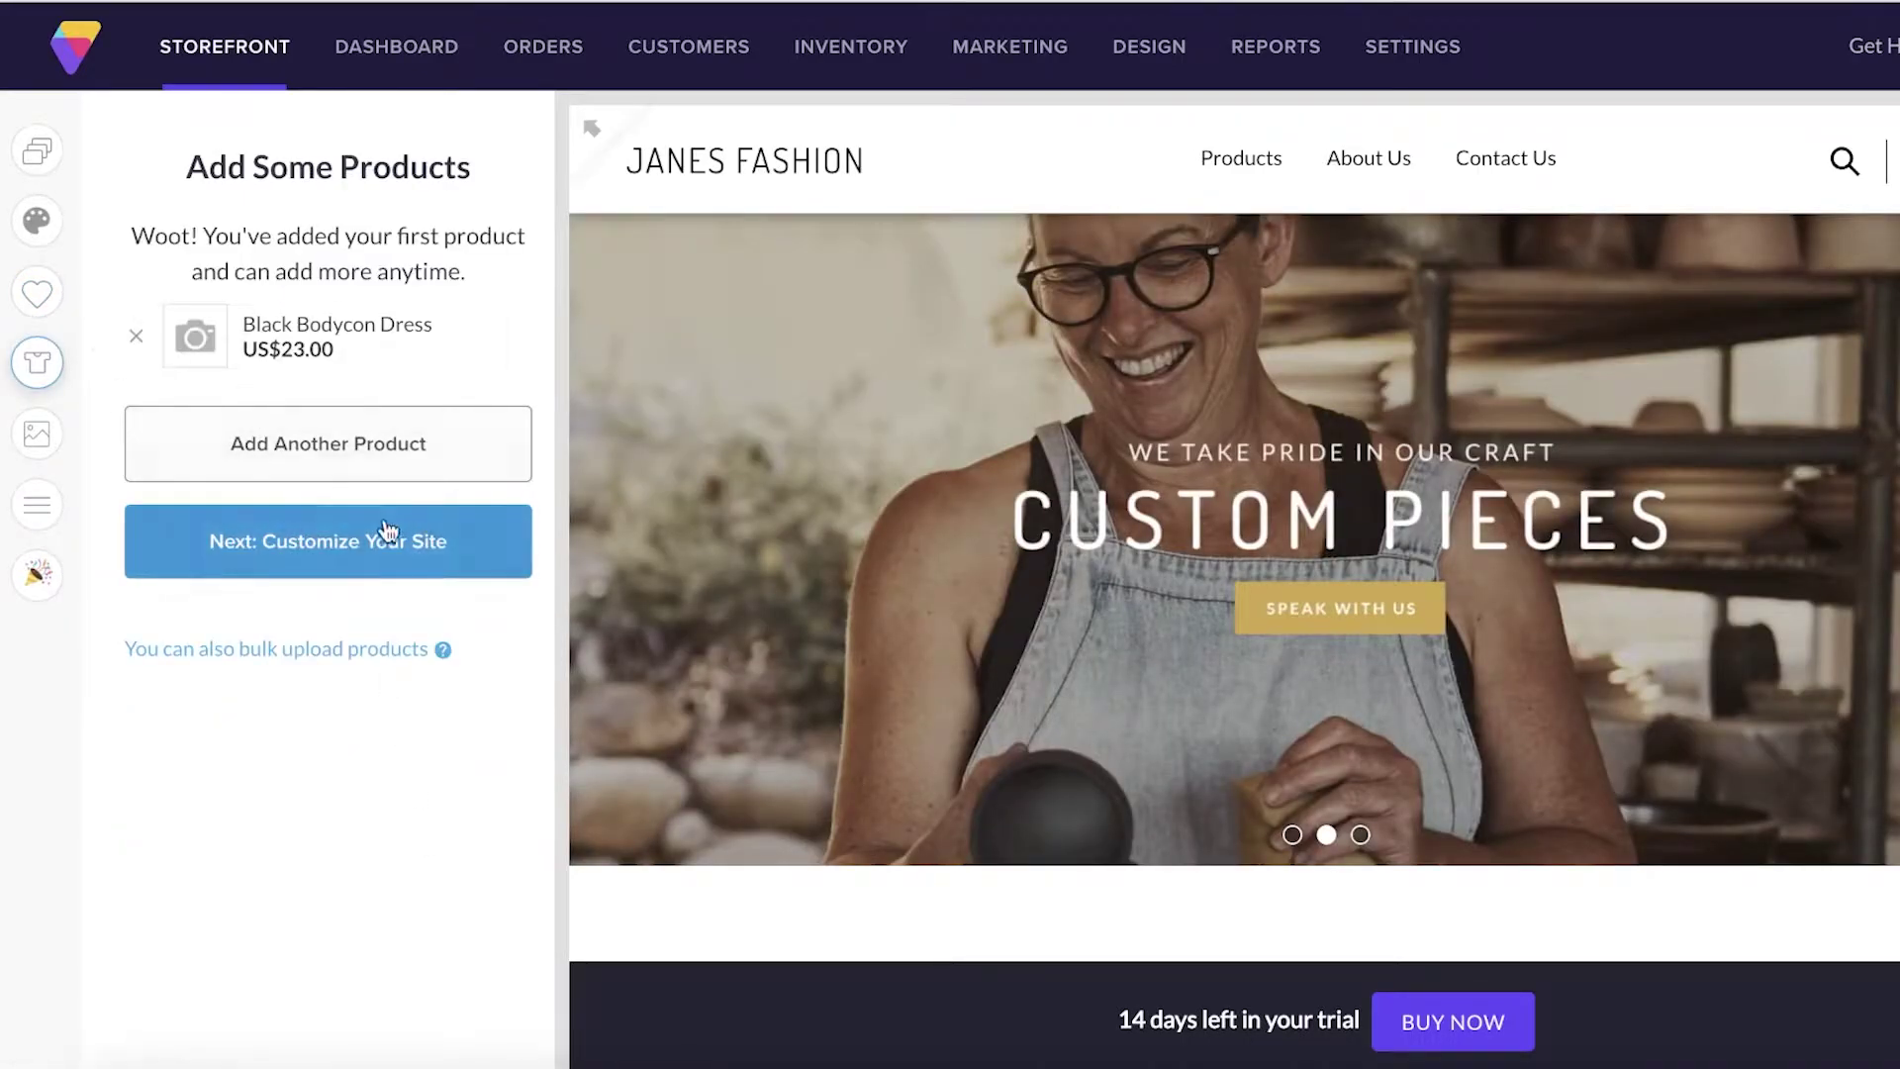
# Try to add a second product named White Headband with product code 785 and a price of 22
pyautogui.click(337, 470)
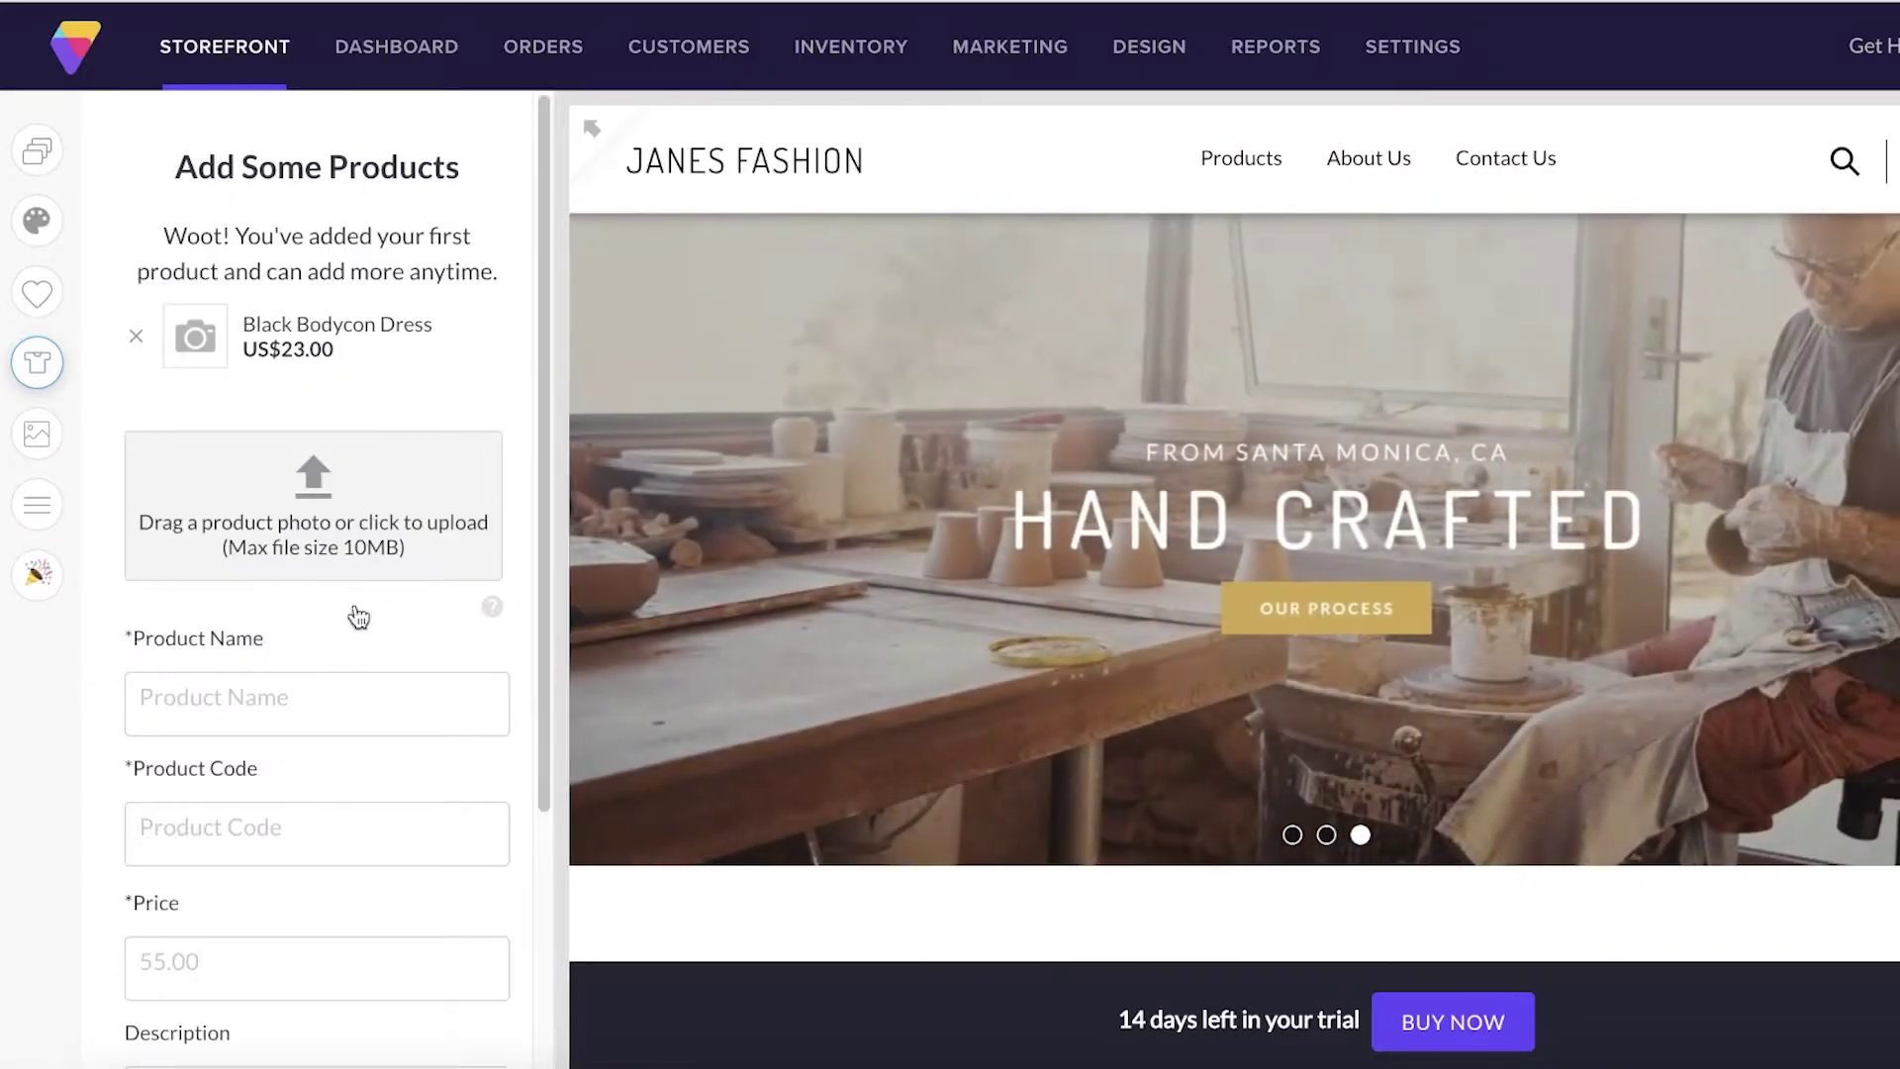
pyautogui.click(301, 693)
pyautogui.write('W')
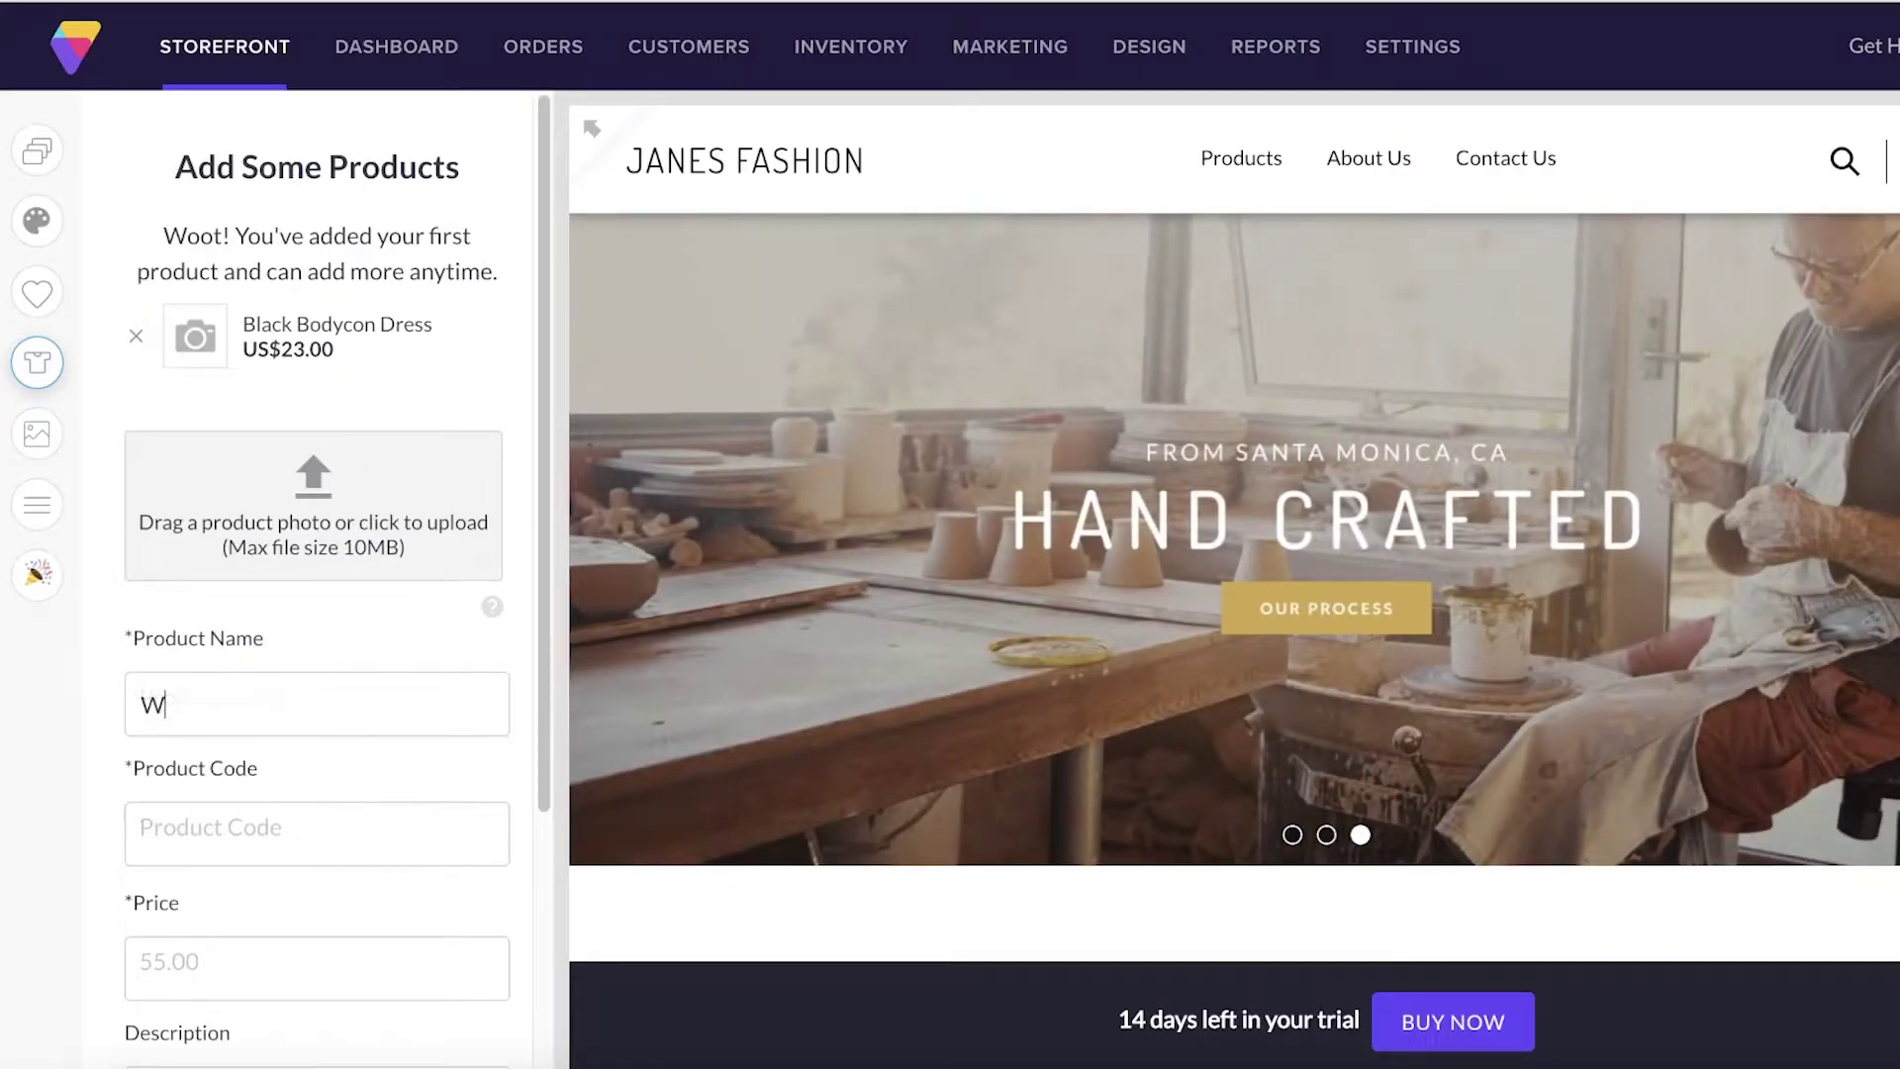
pyautogui.write('hite Headband')
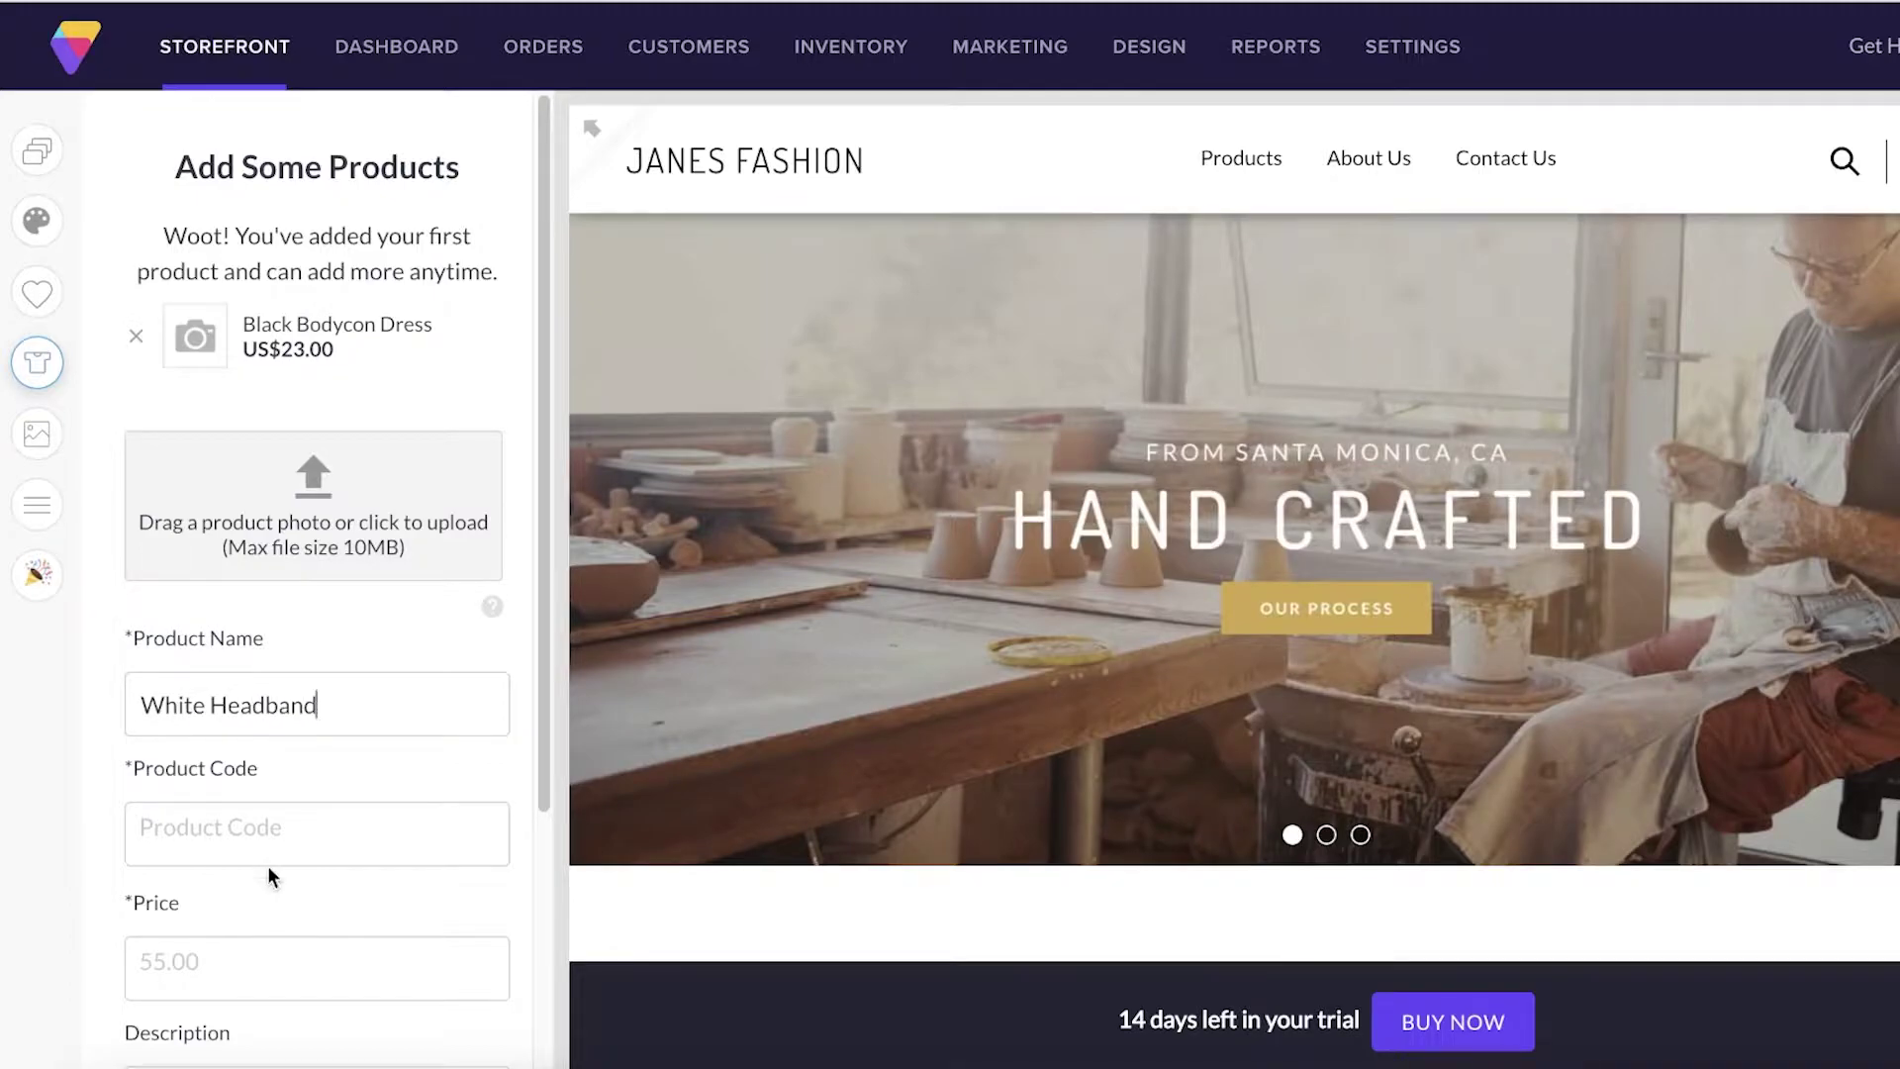
pyautogui.click(268, 867)
pyautogui.write('785')
pyautogui.click(259, 945)
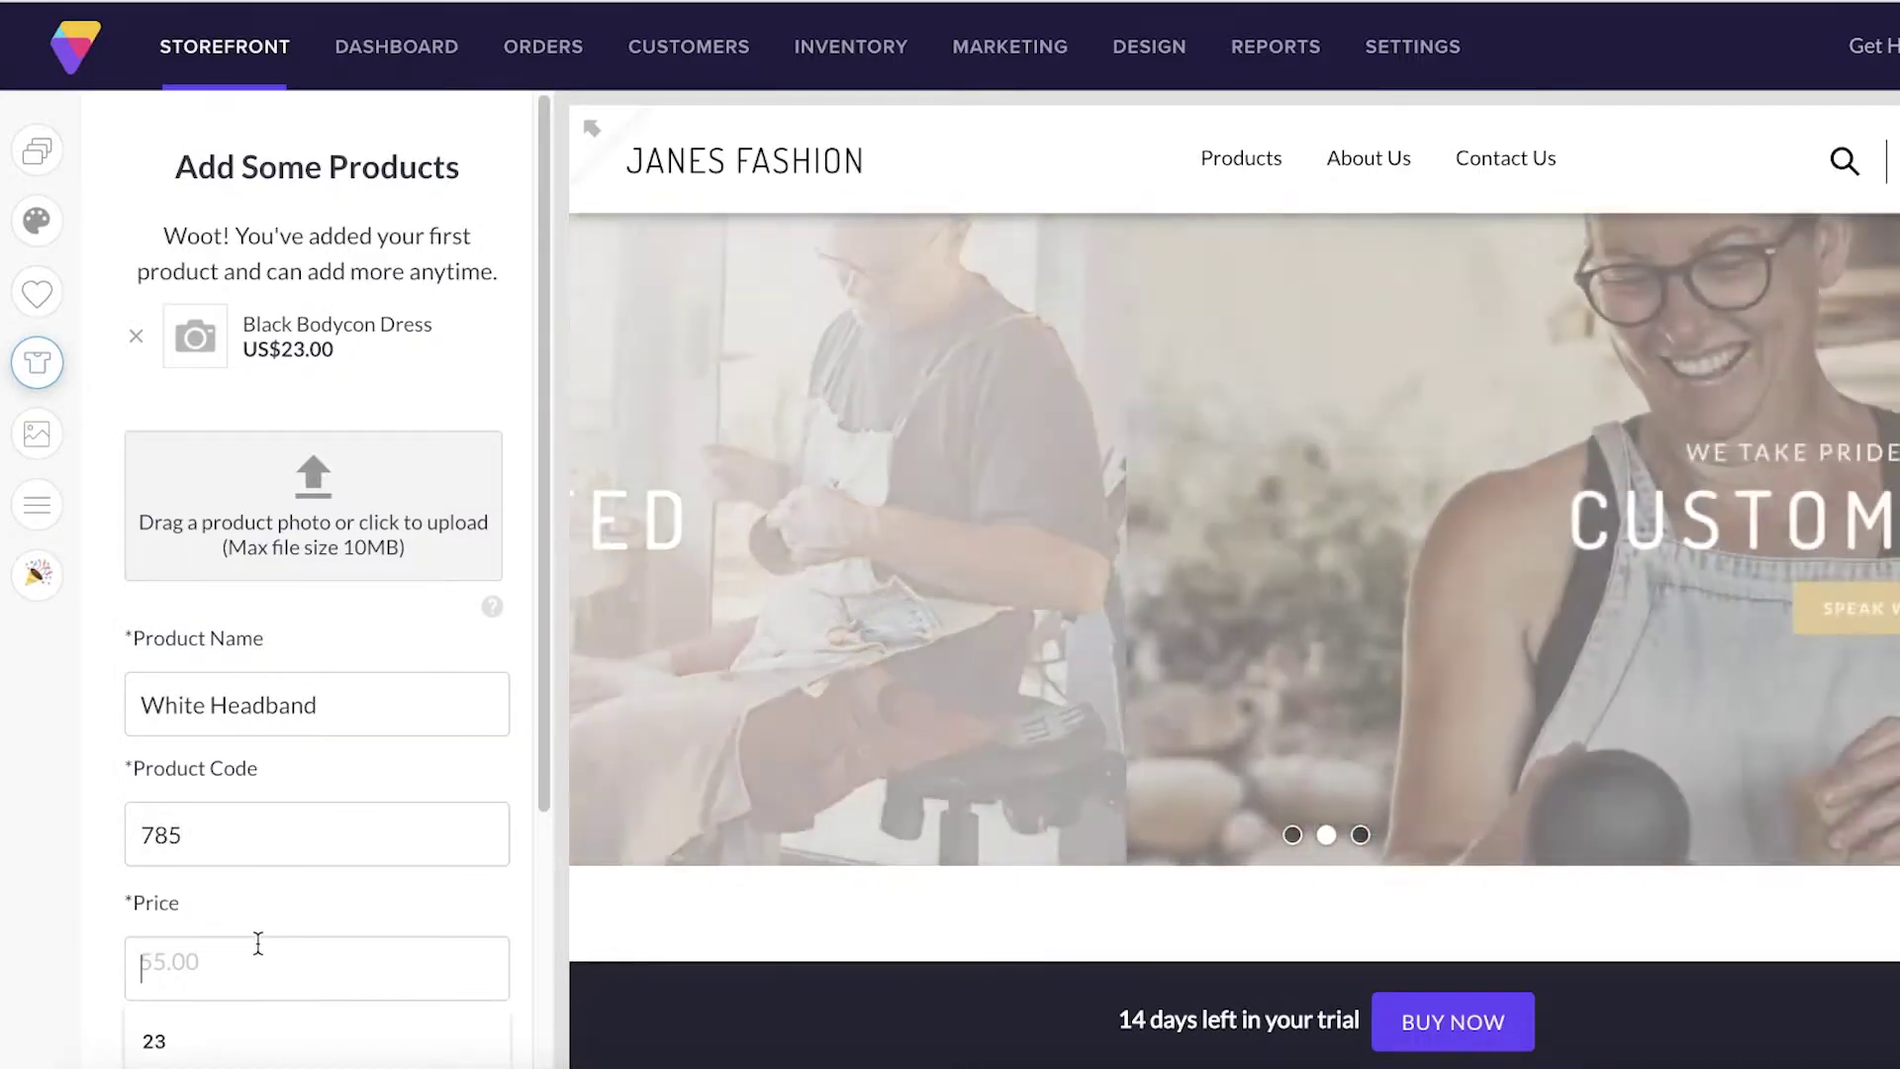
pyautogui.write('22')
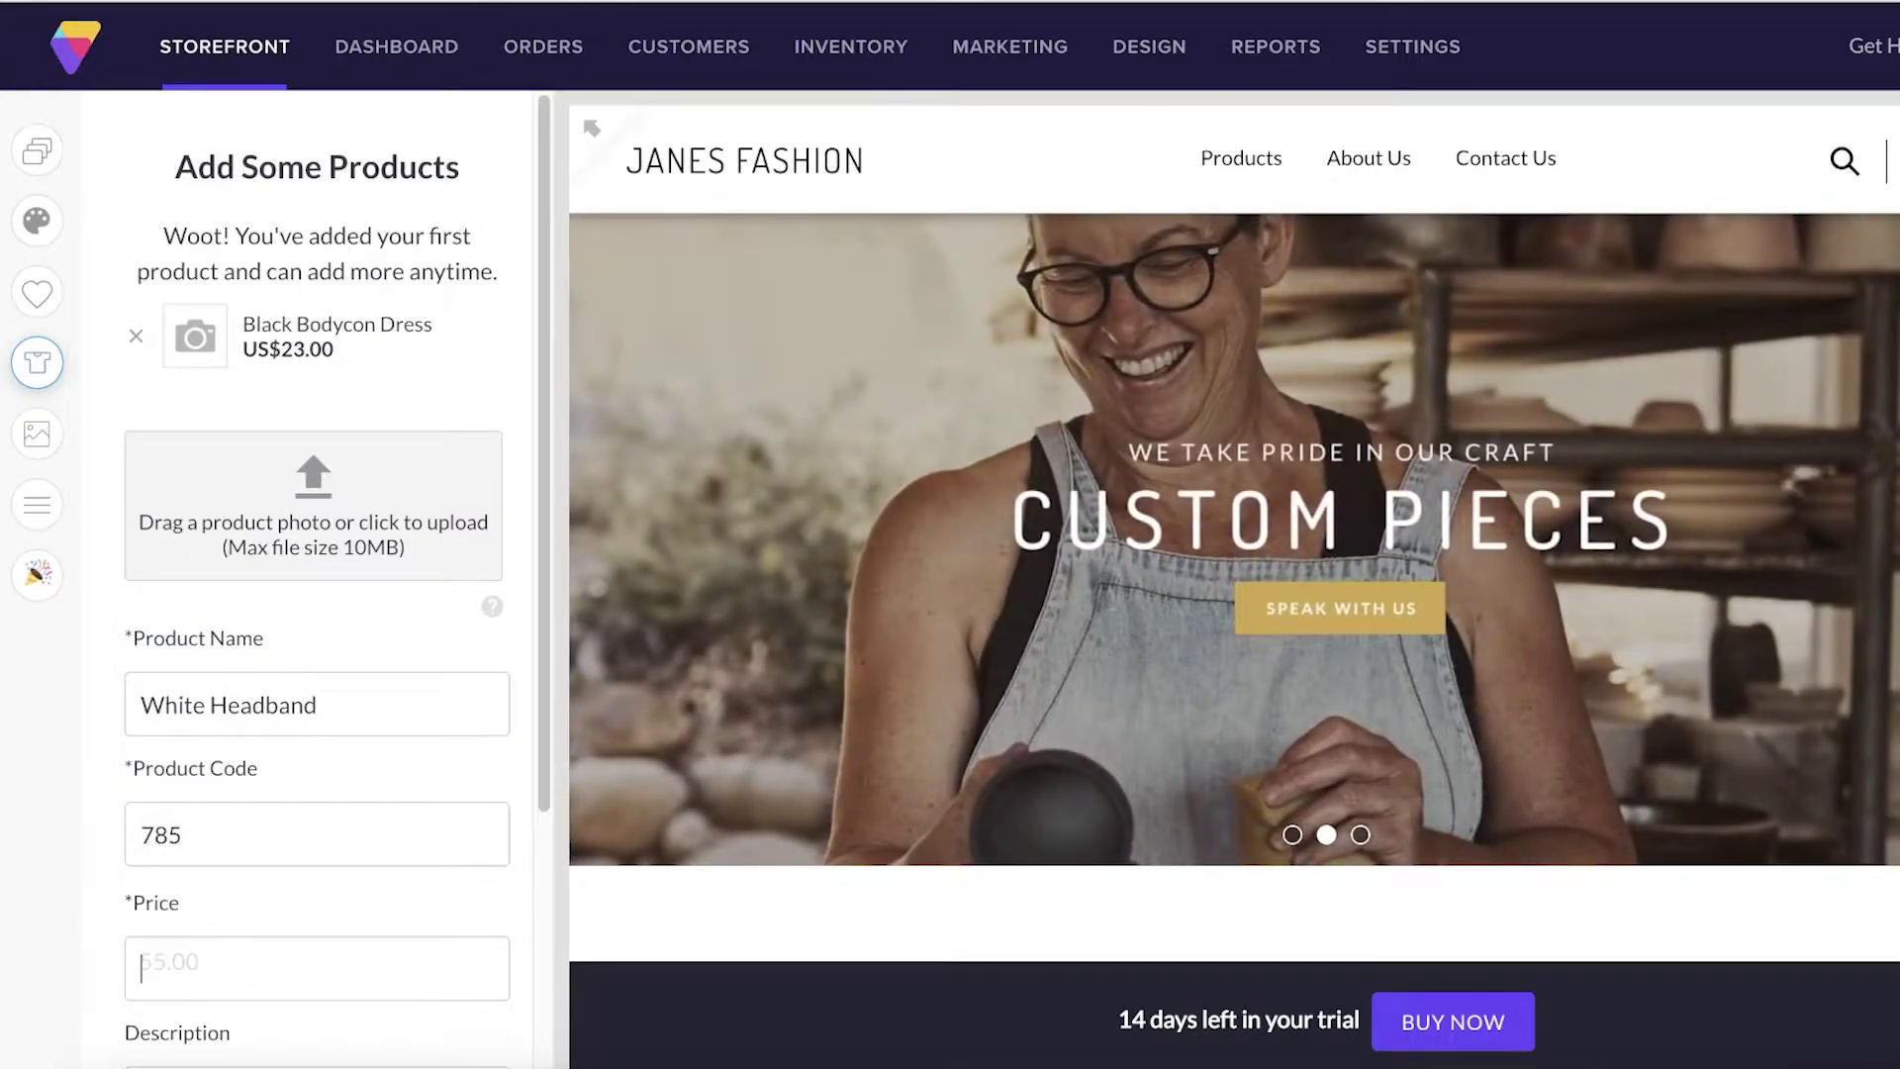
pyautogui.press('BackSpace')
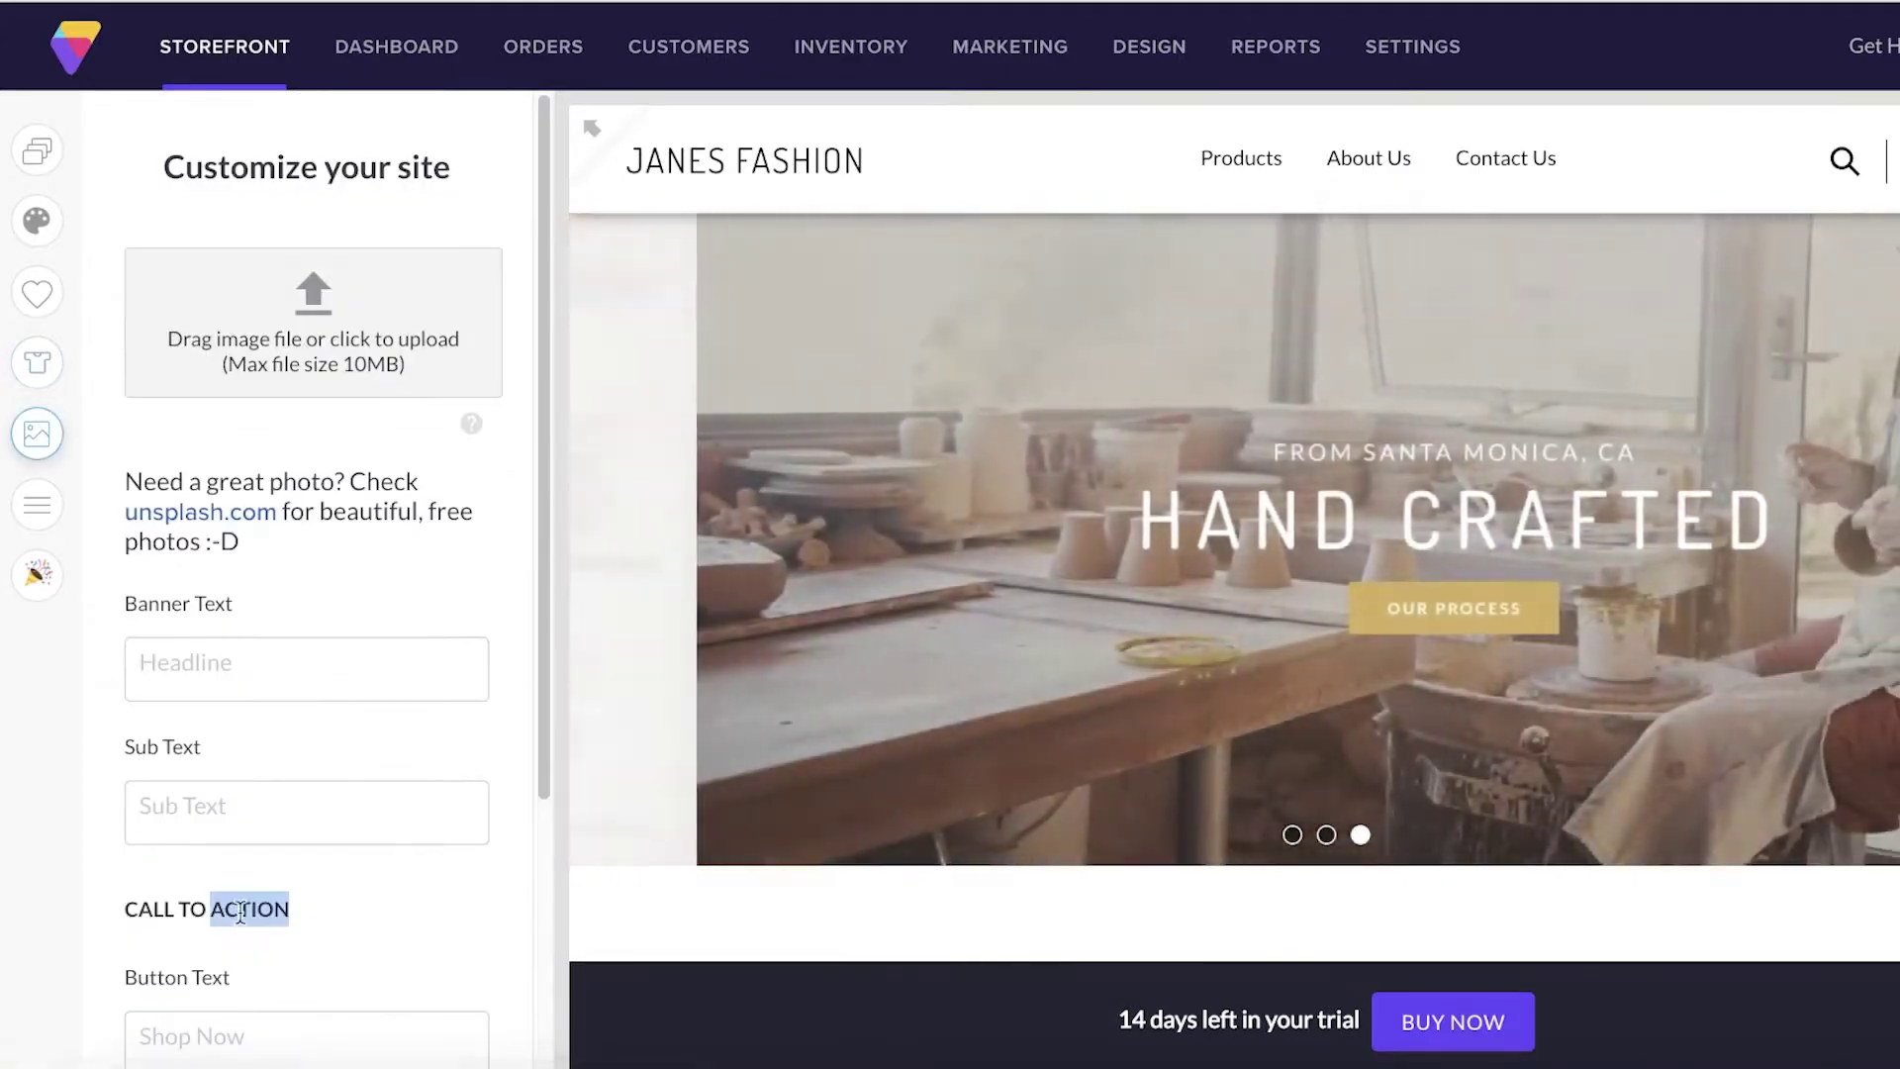
# Try to save the homepage banner slide without an image or banner text
pyautogui.click(323, 913)
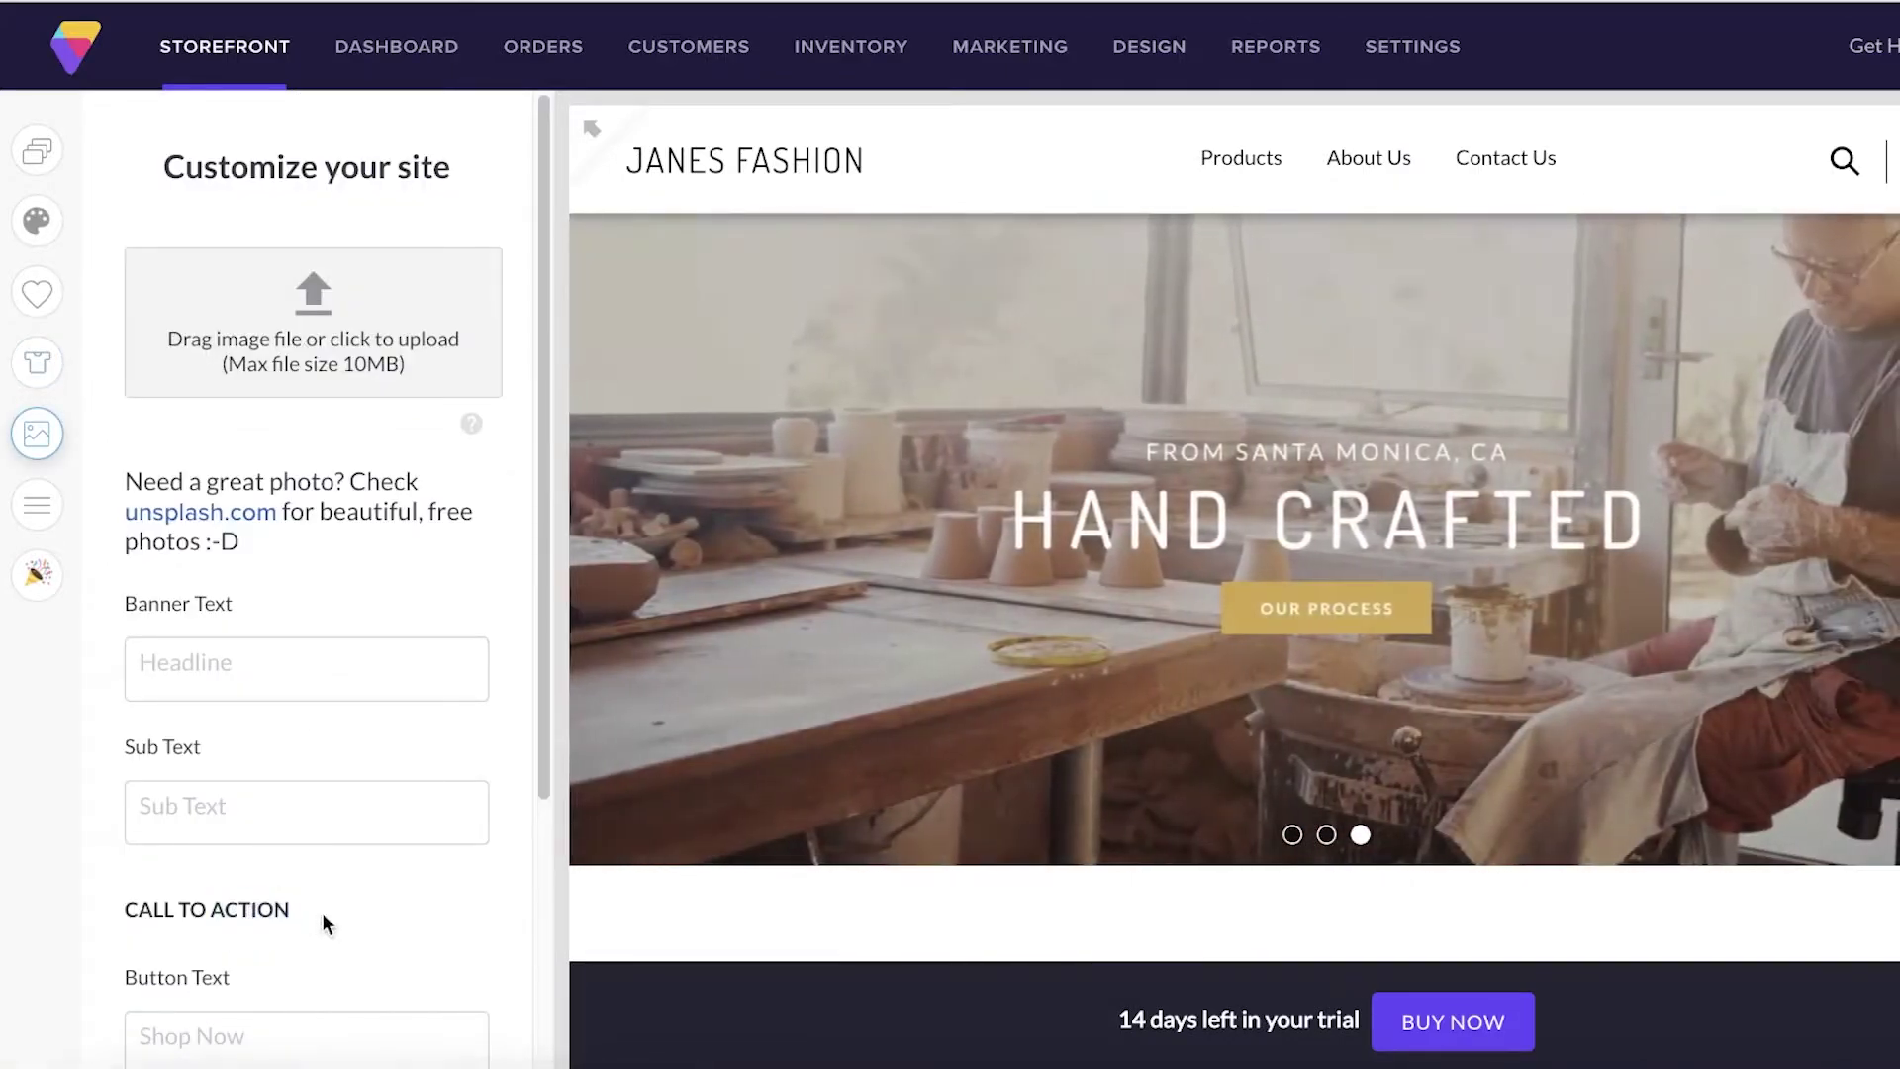
pyautogui.scroll(-4, 308, 899)
pyautogui.click(366, 964)
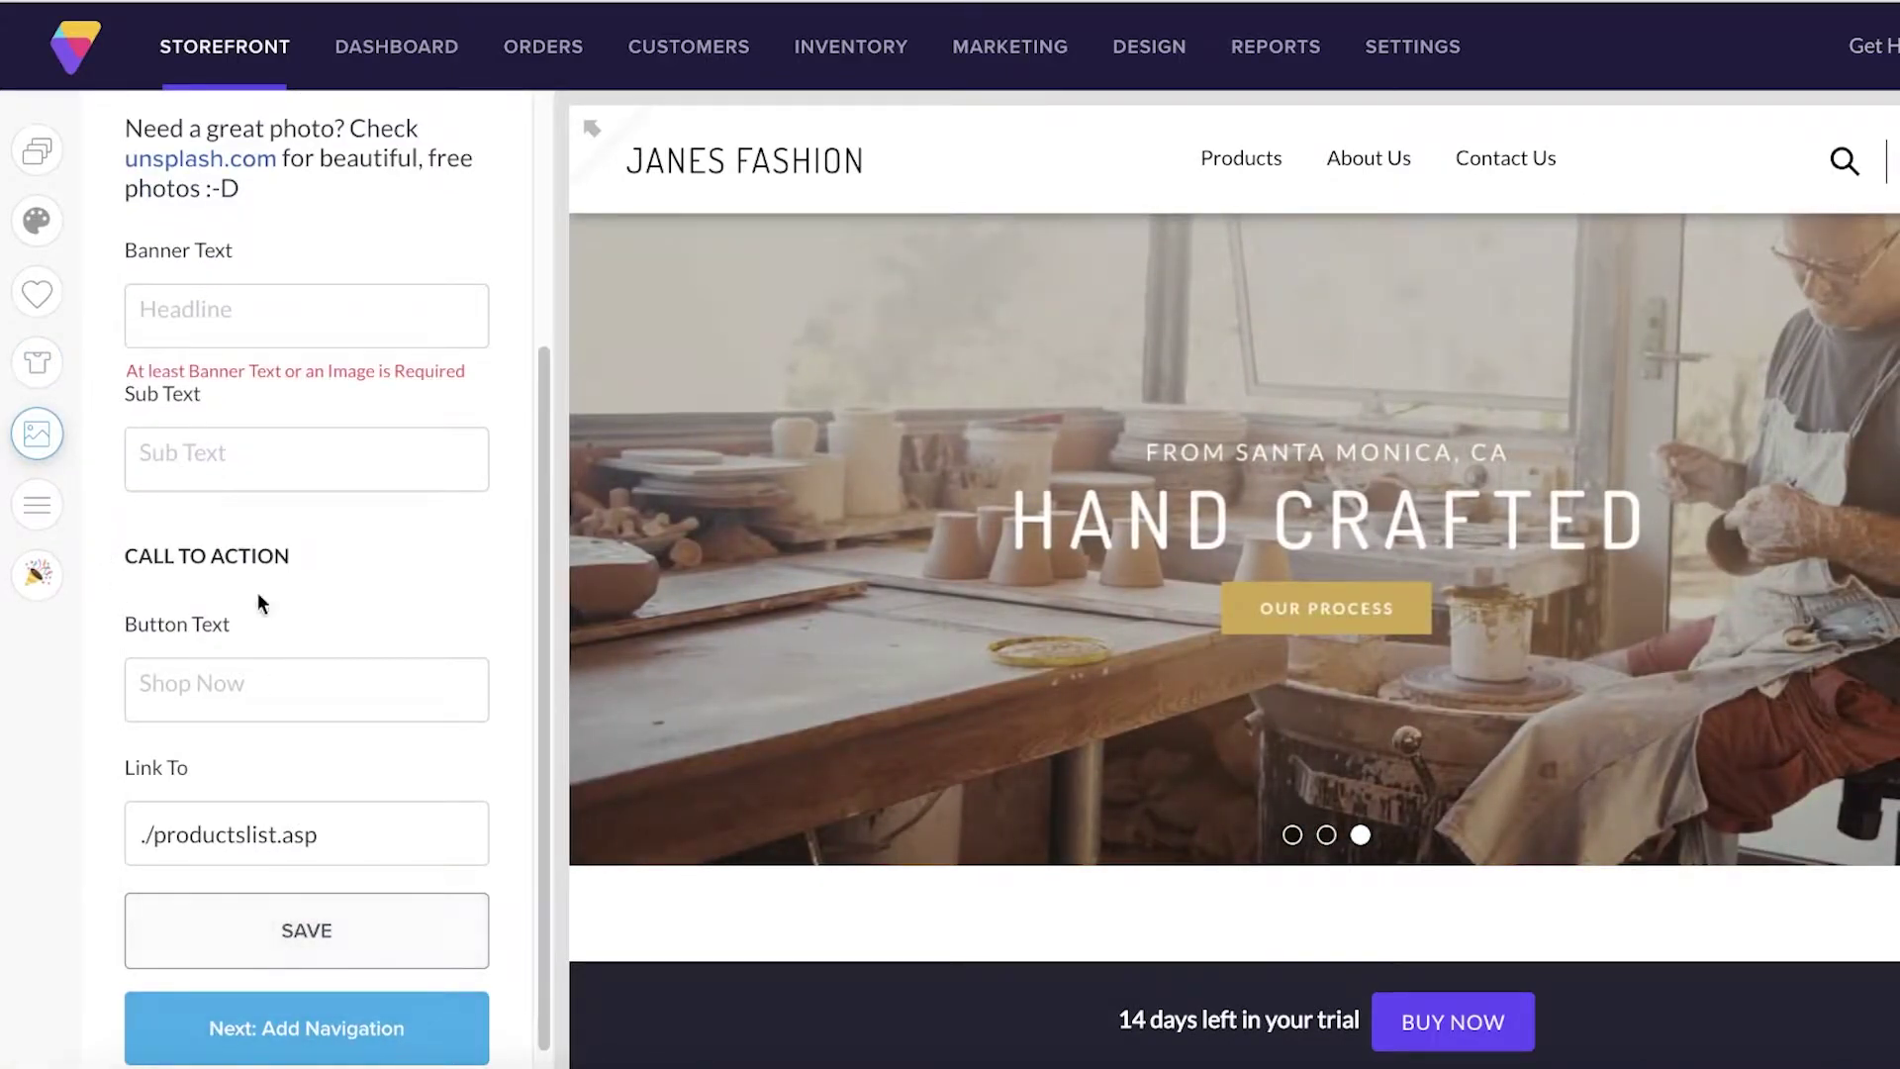
pyautogui.scroll(4, 277, 341)
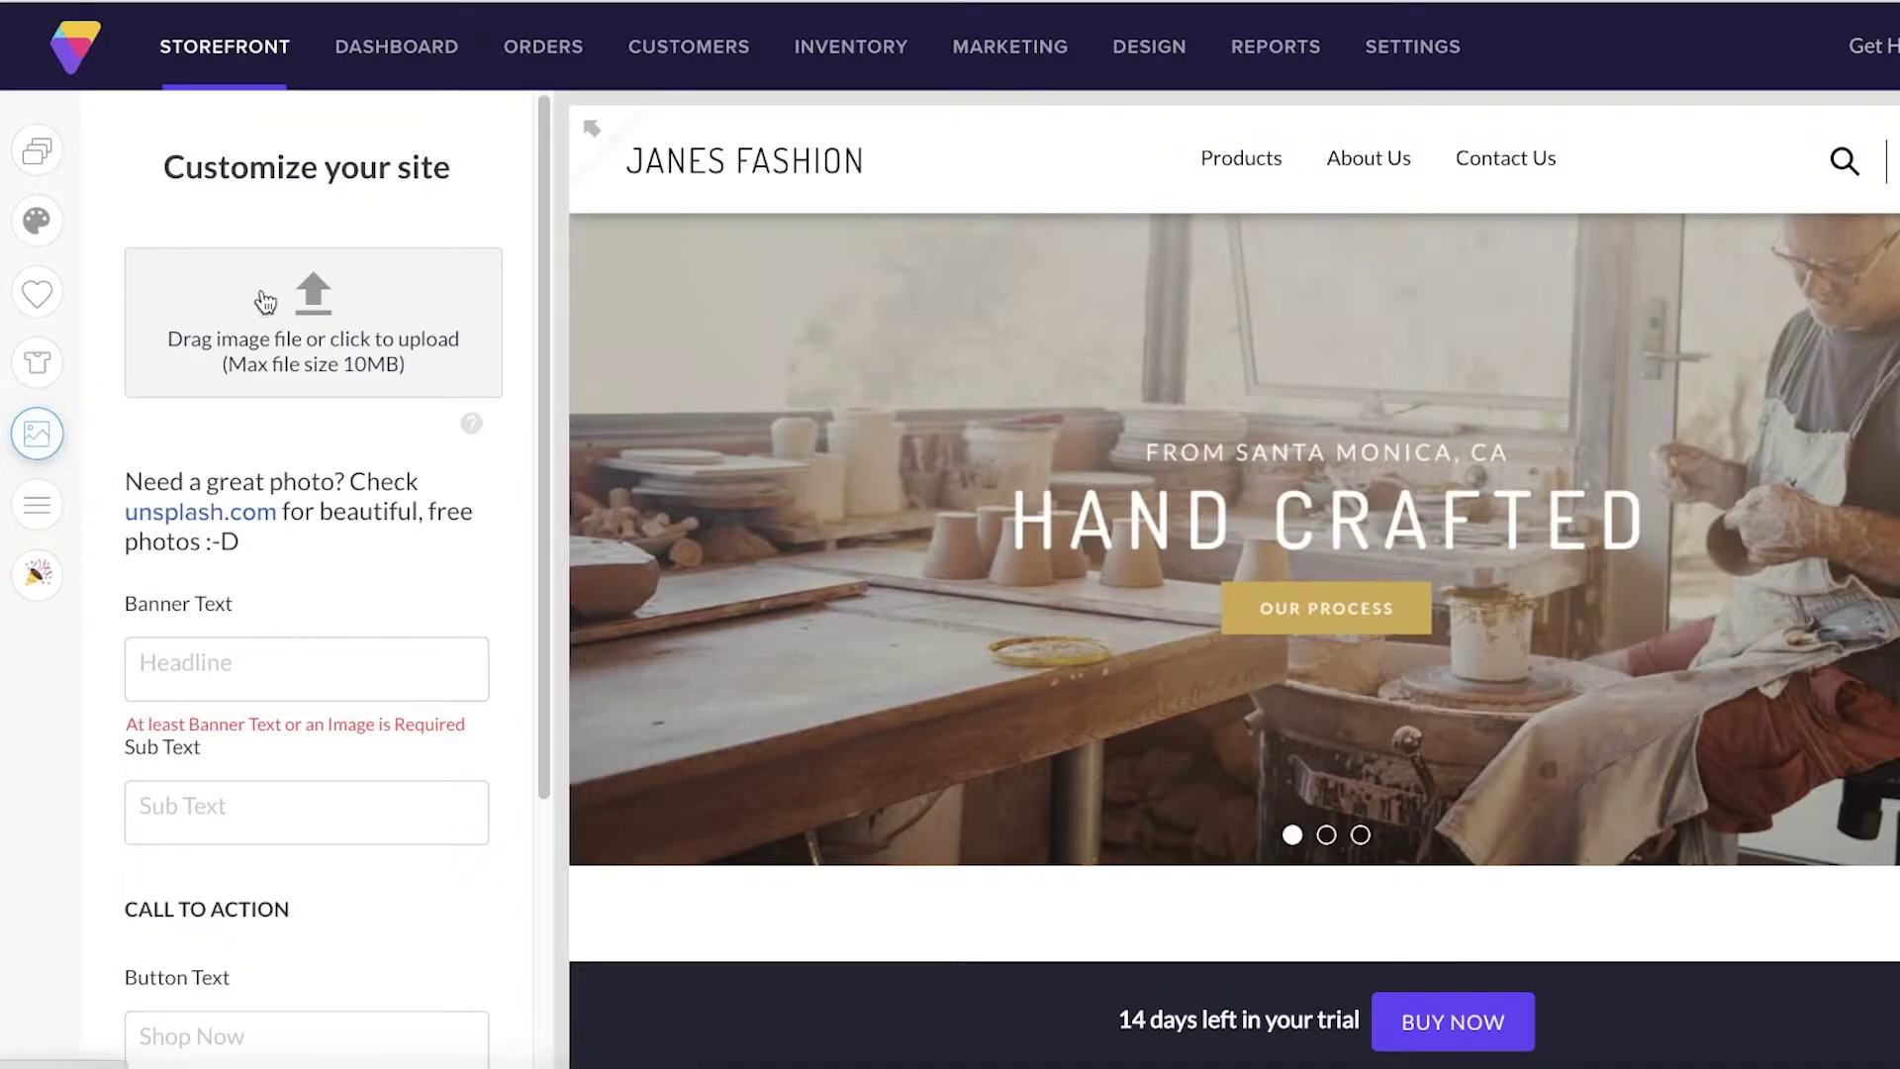
pyautogui.scroll(-5, 265, 673)
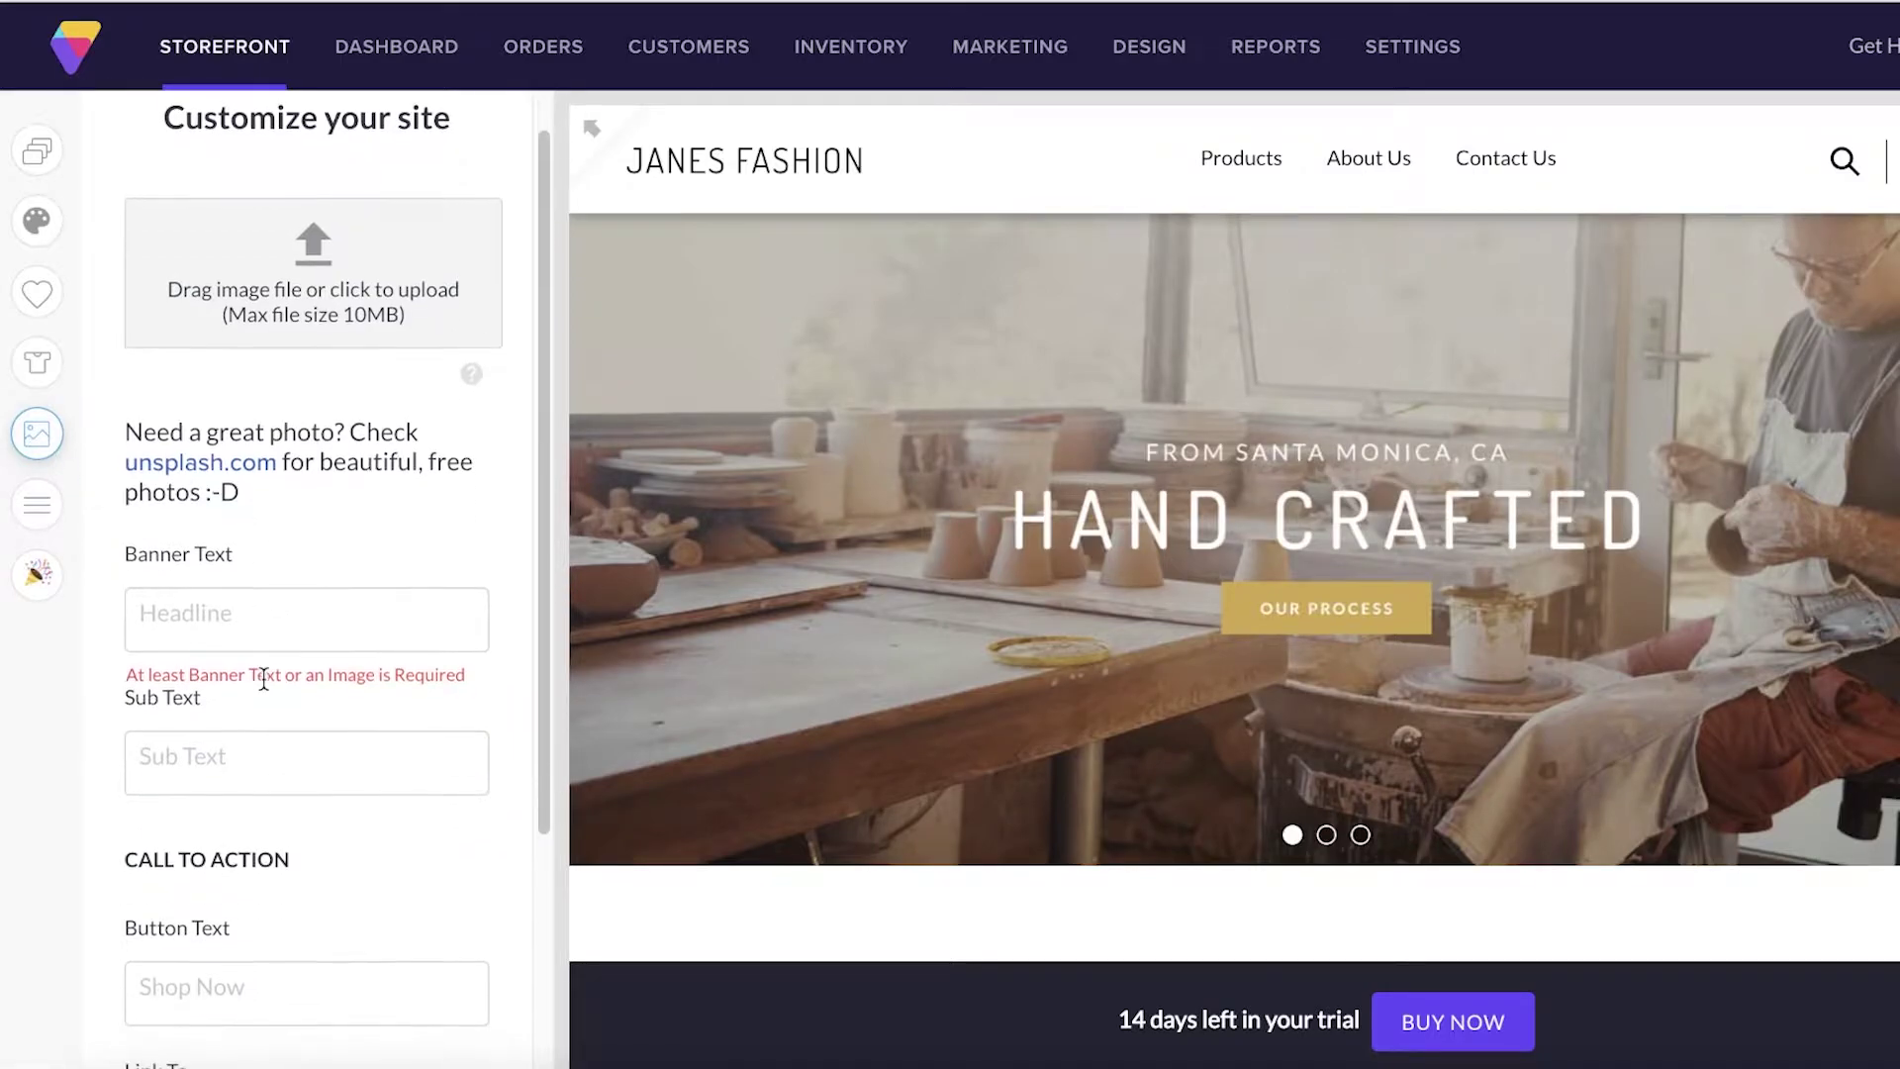
pyautogui.scroll(5, 282, 554)
# Open the Unsplash site linked for banner photos and search it for fashion
pyautogui.click(255, 515)
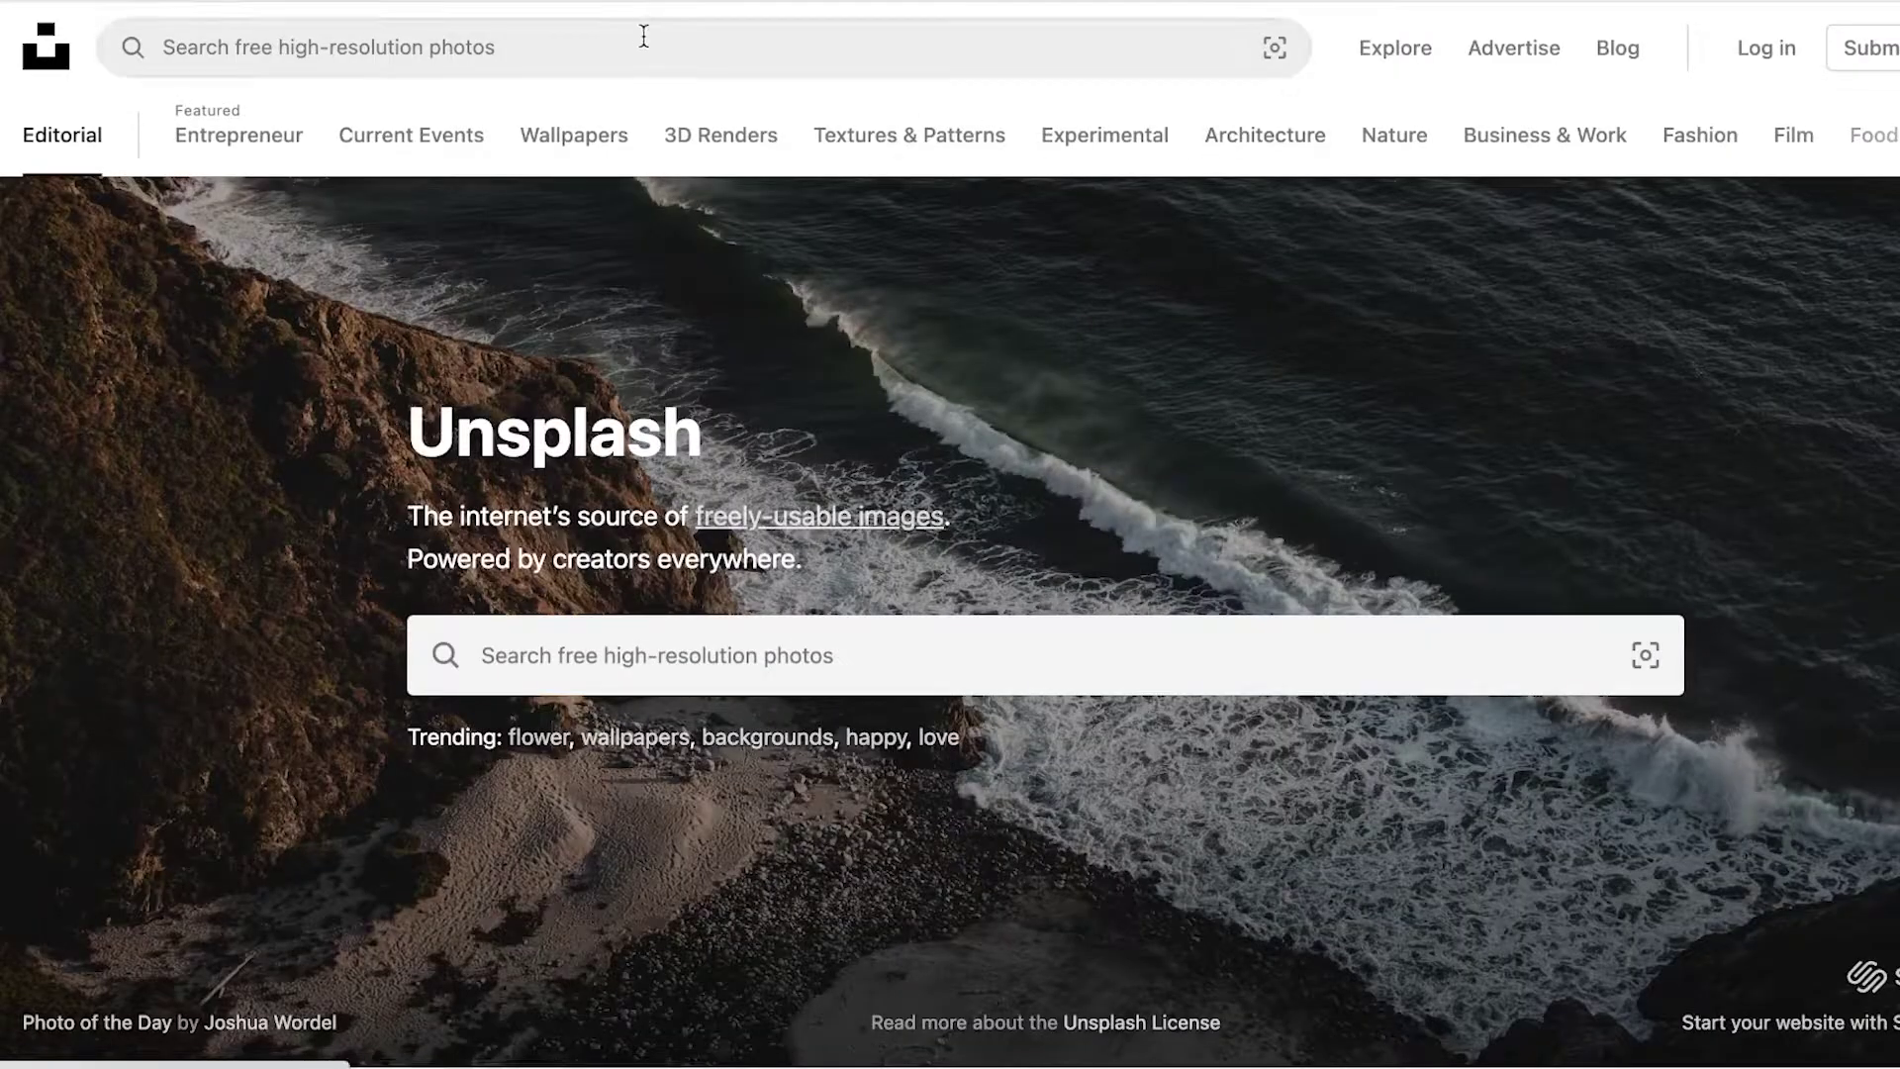
pyautogui.click(637, 23)
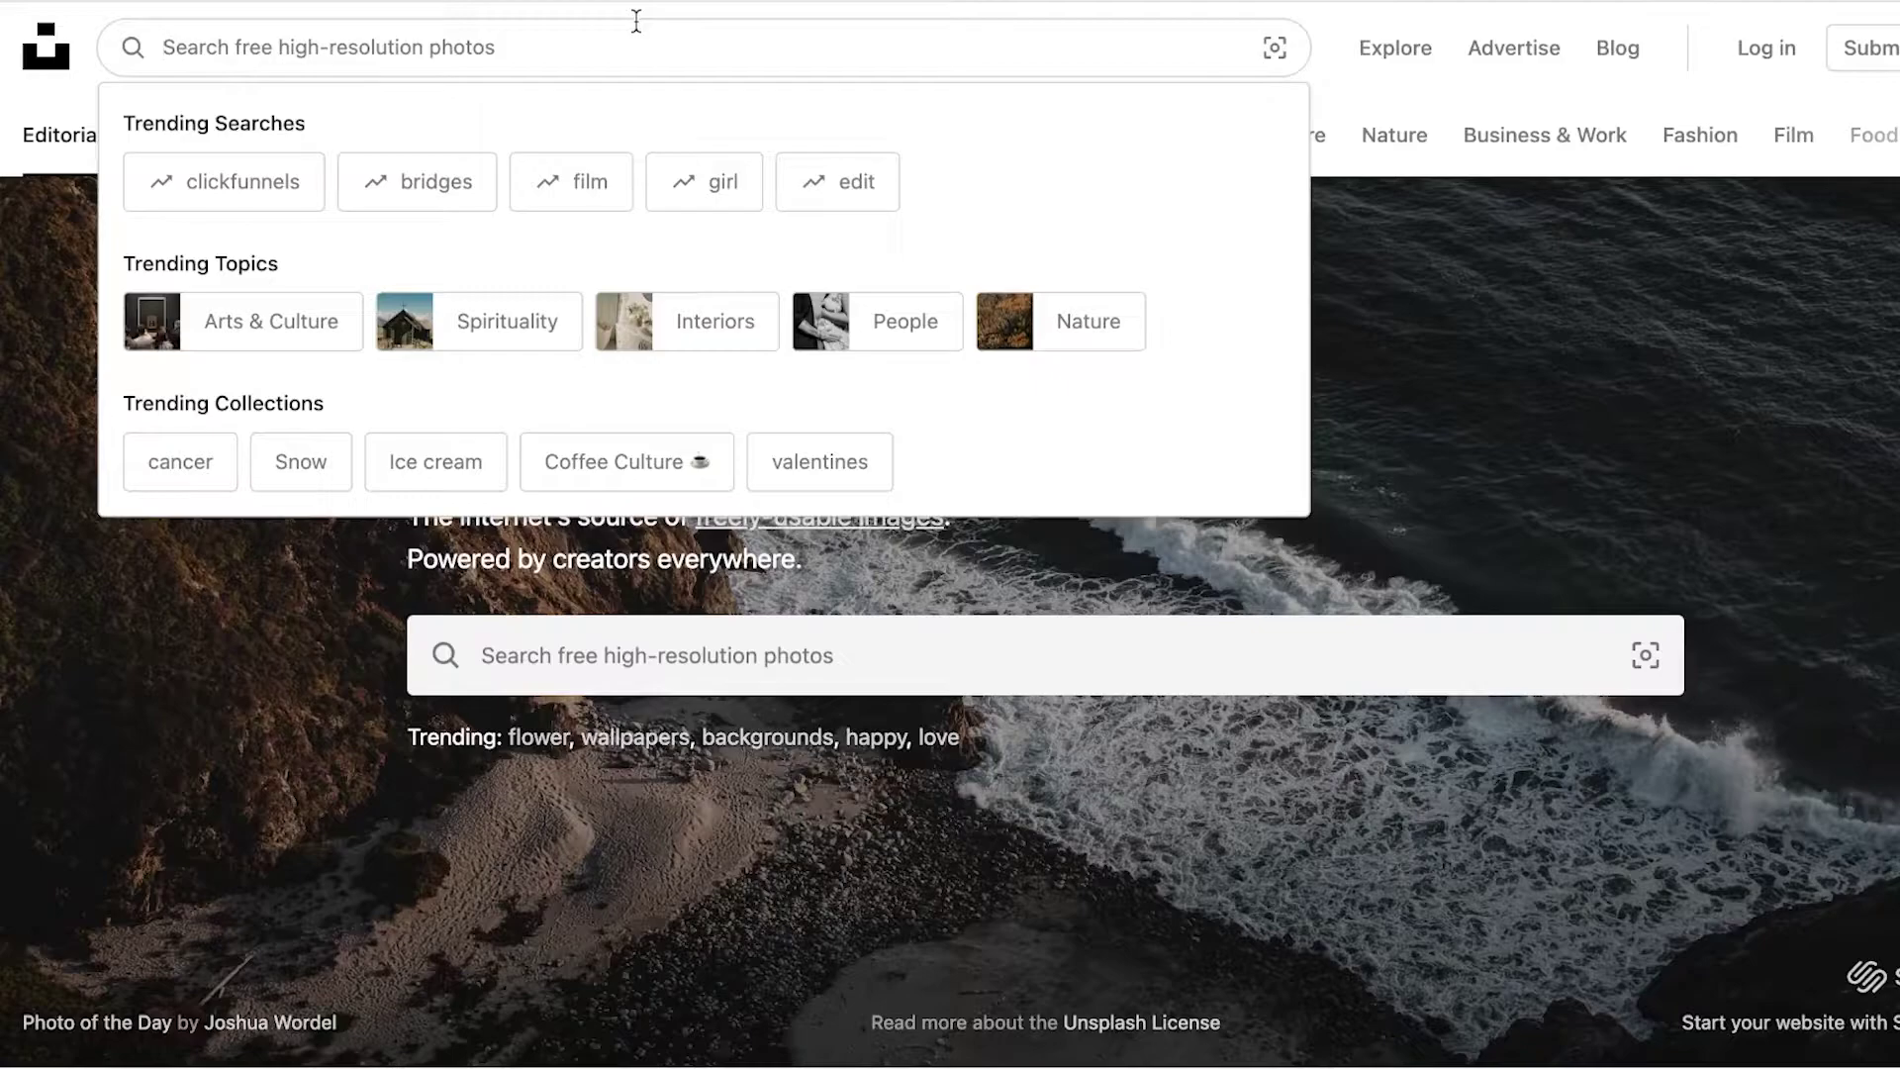
pyautogui.write('fashion')
pyautogui.press('Return')
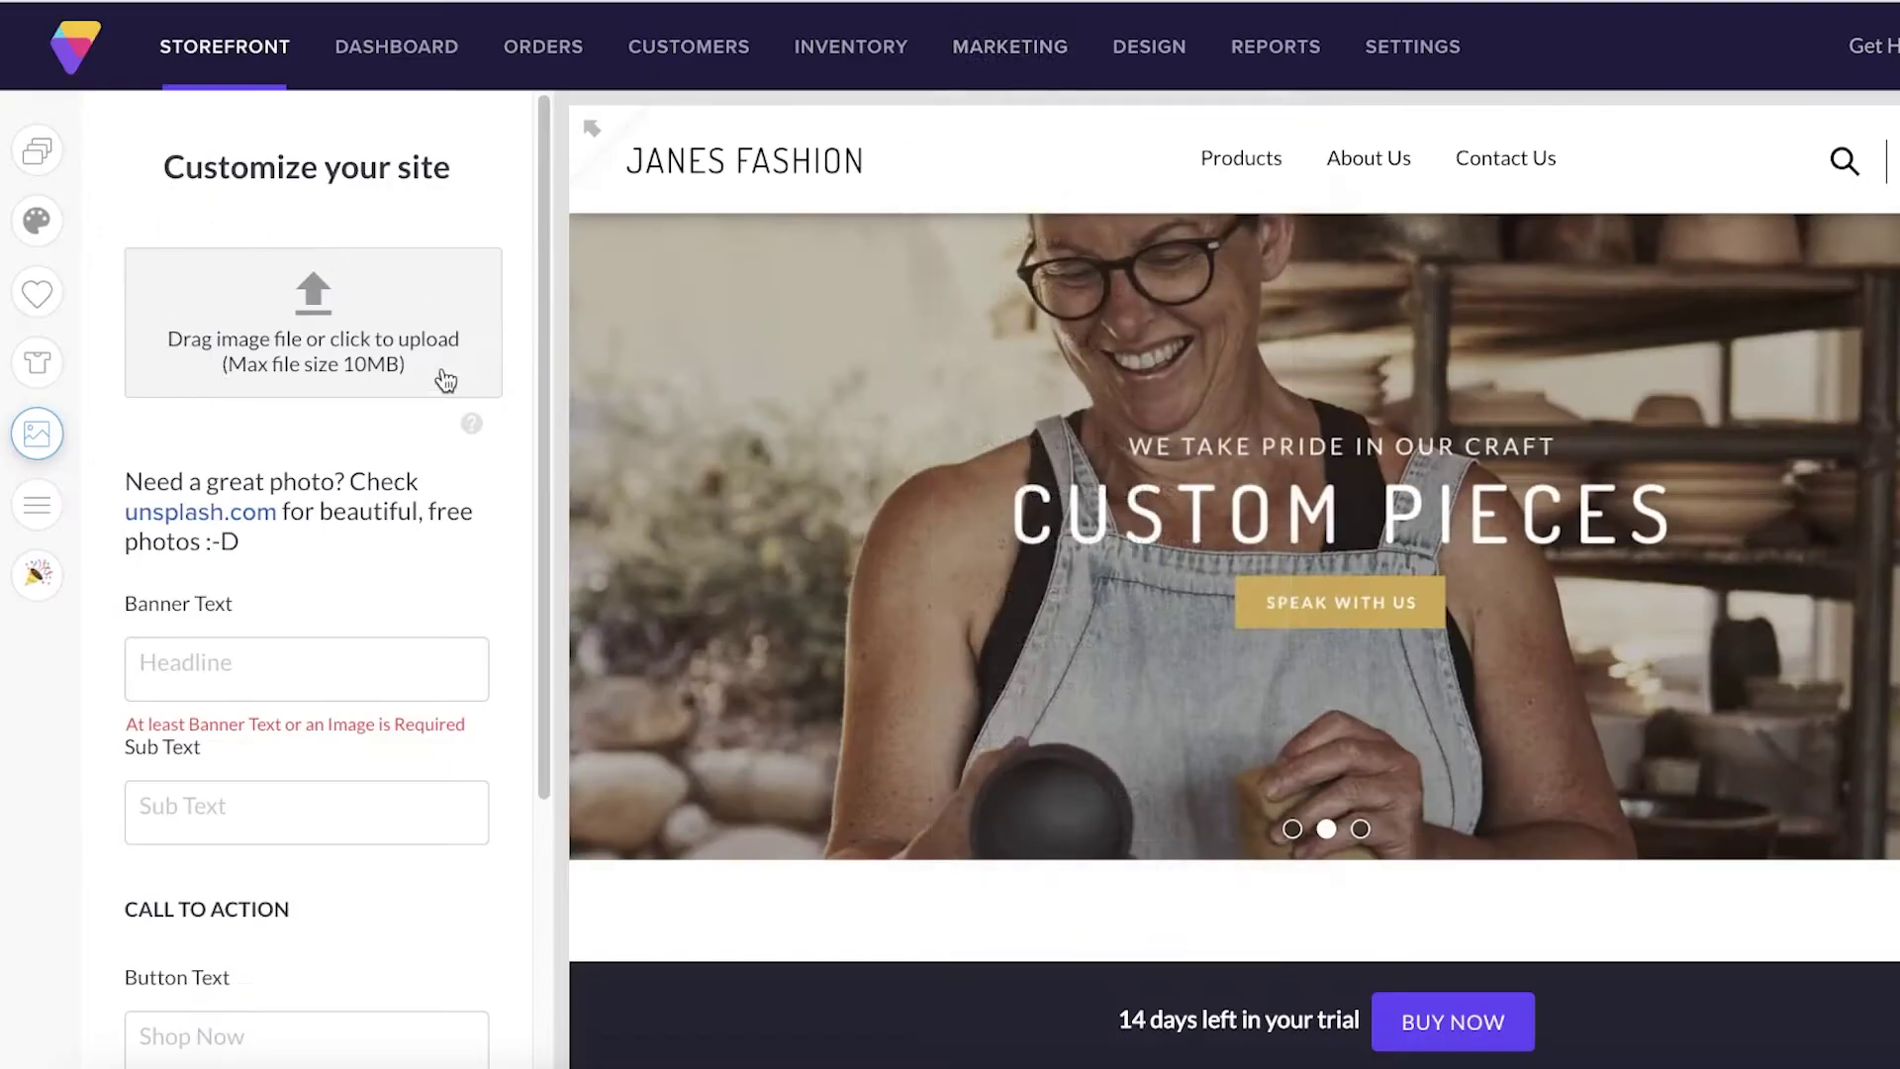
# Browse the Unsplash fashion results and download the Dom Hill photo and the freestocks photo
pyautogui.moveTo(361, 539); pyautogui.dragTo(361, 511)
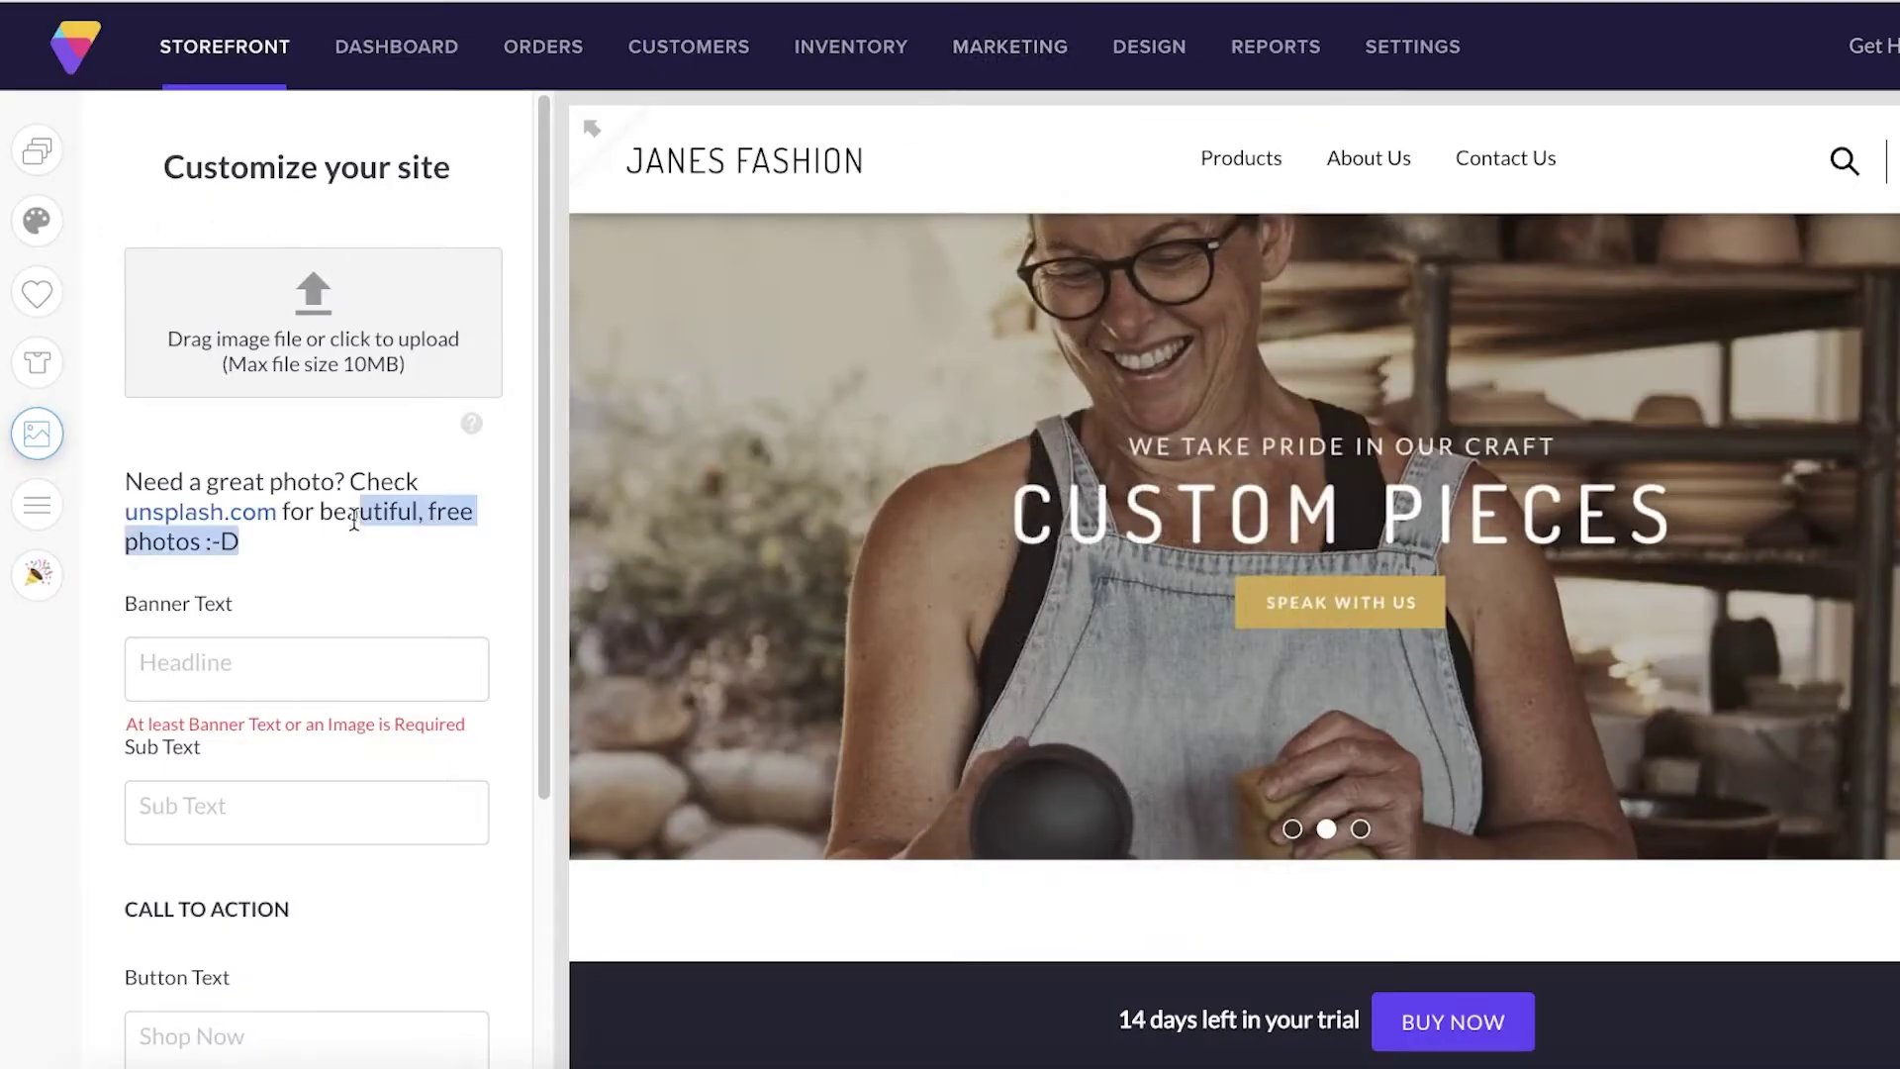
pyautogui.click(280, 468)
pyautogui.scroll(-1, 351, 432)
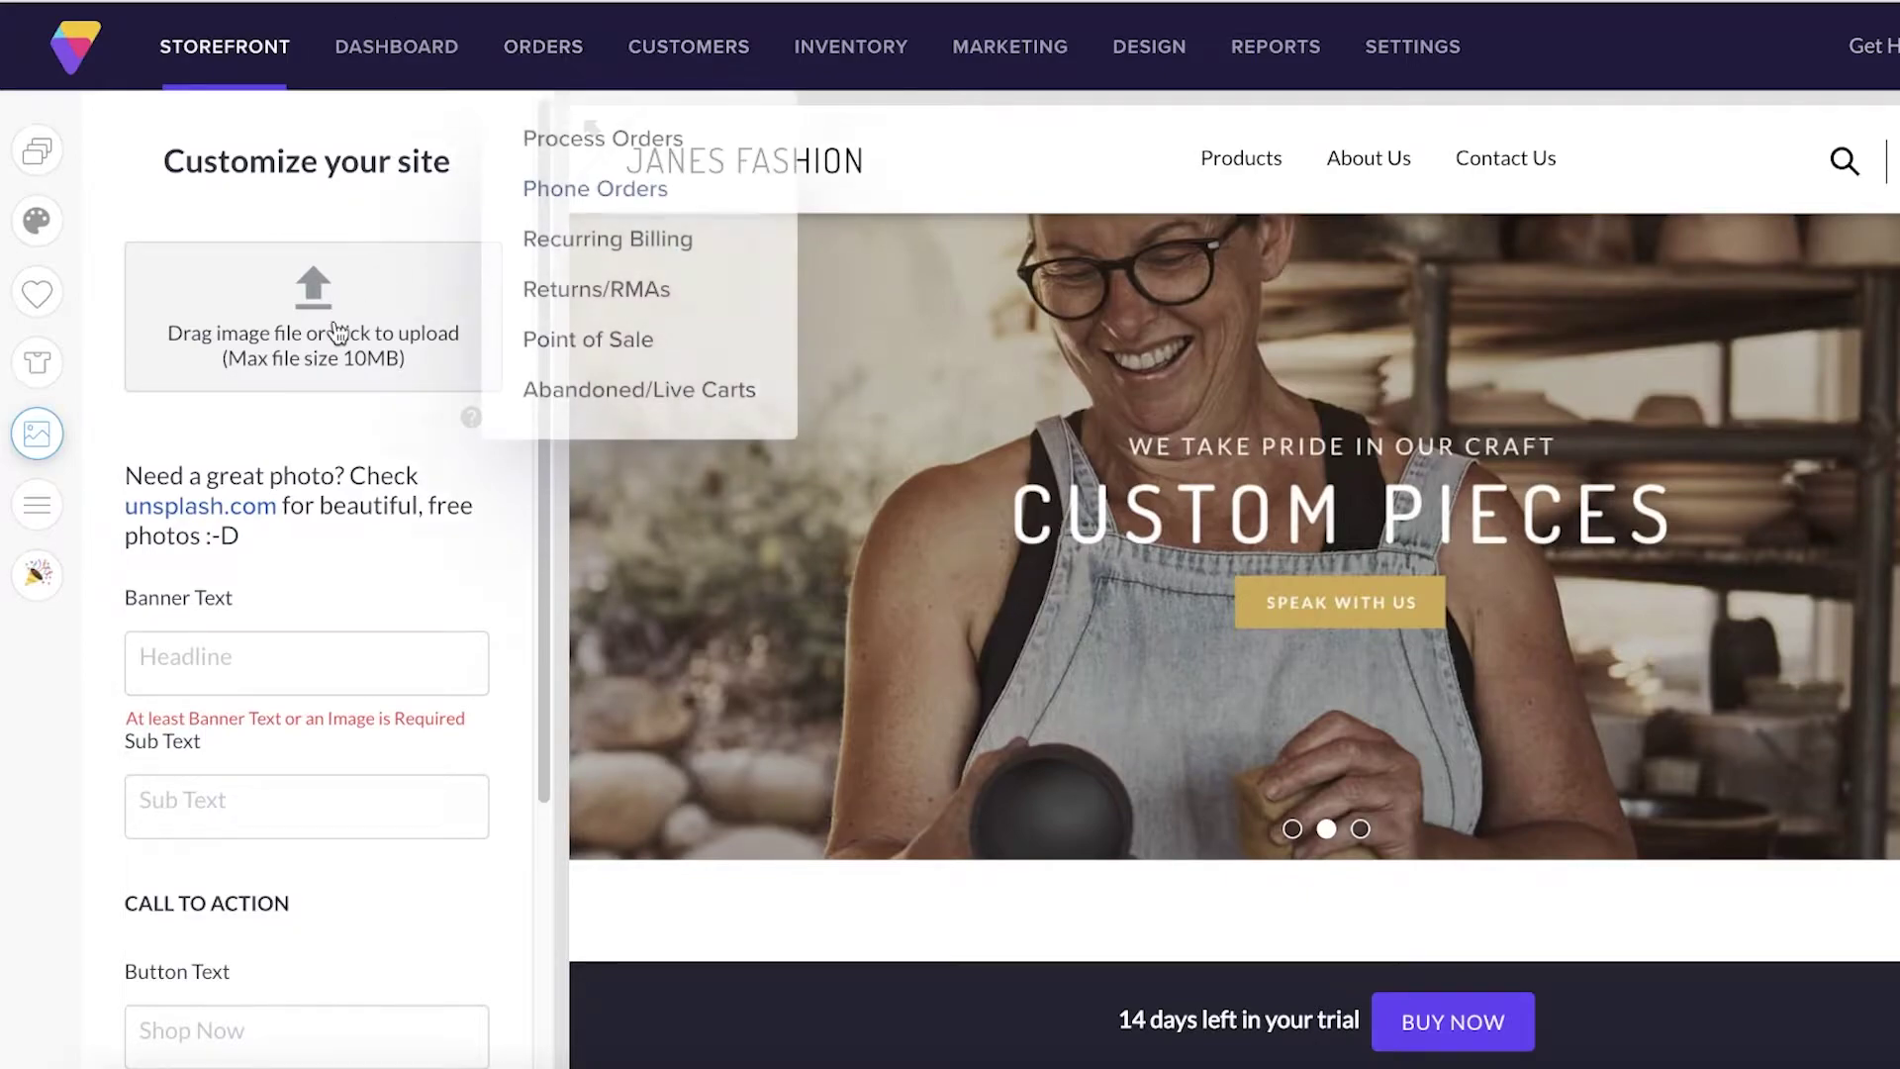
pyautogui.scroll(-1, 425, 627)
pyautogui.scroll(-2, 424, 640)
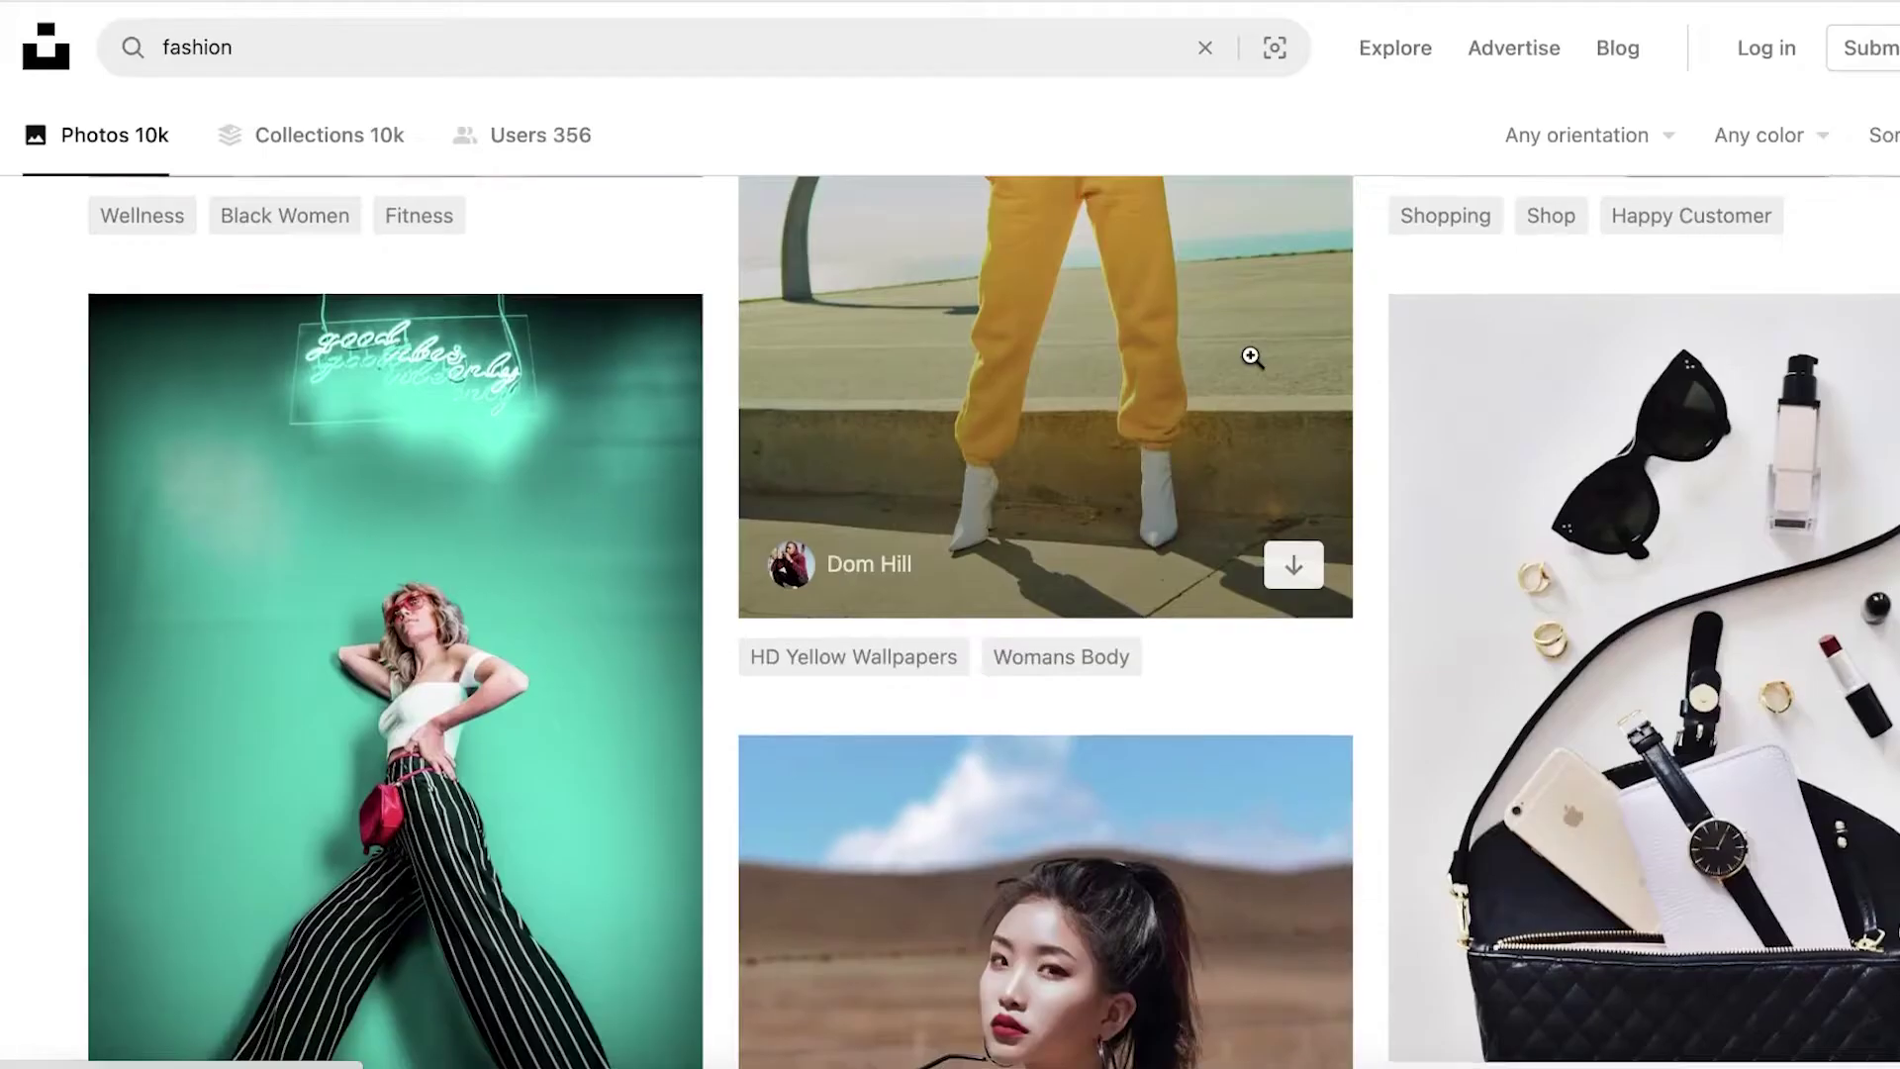
pyautogui.scroll(4, 1252, 356)
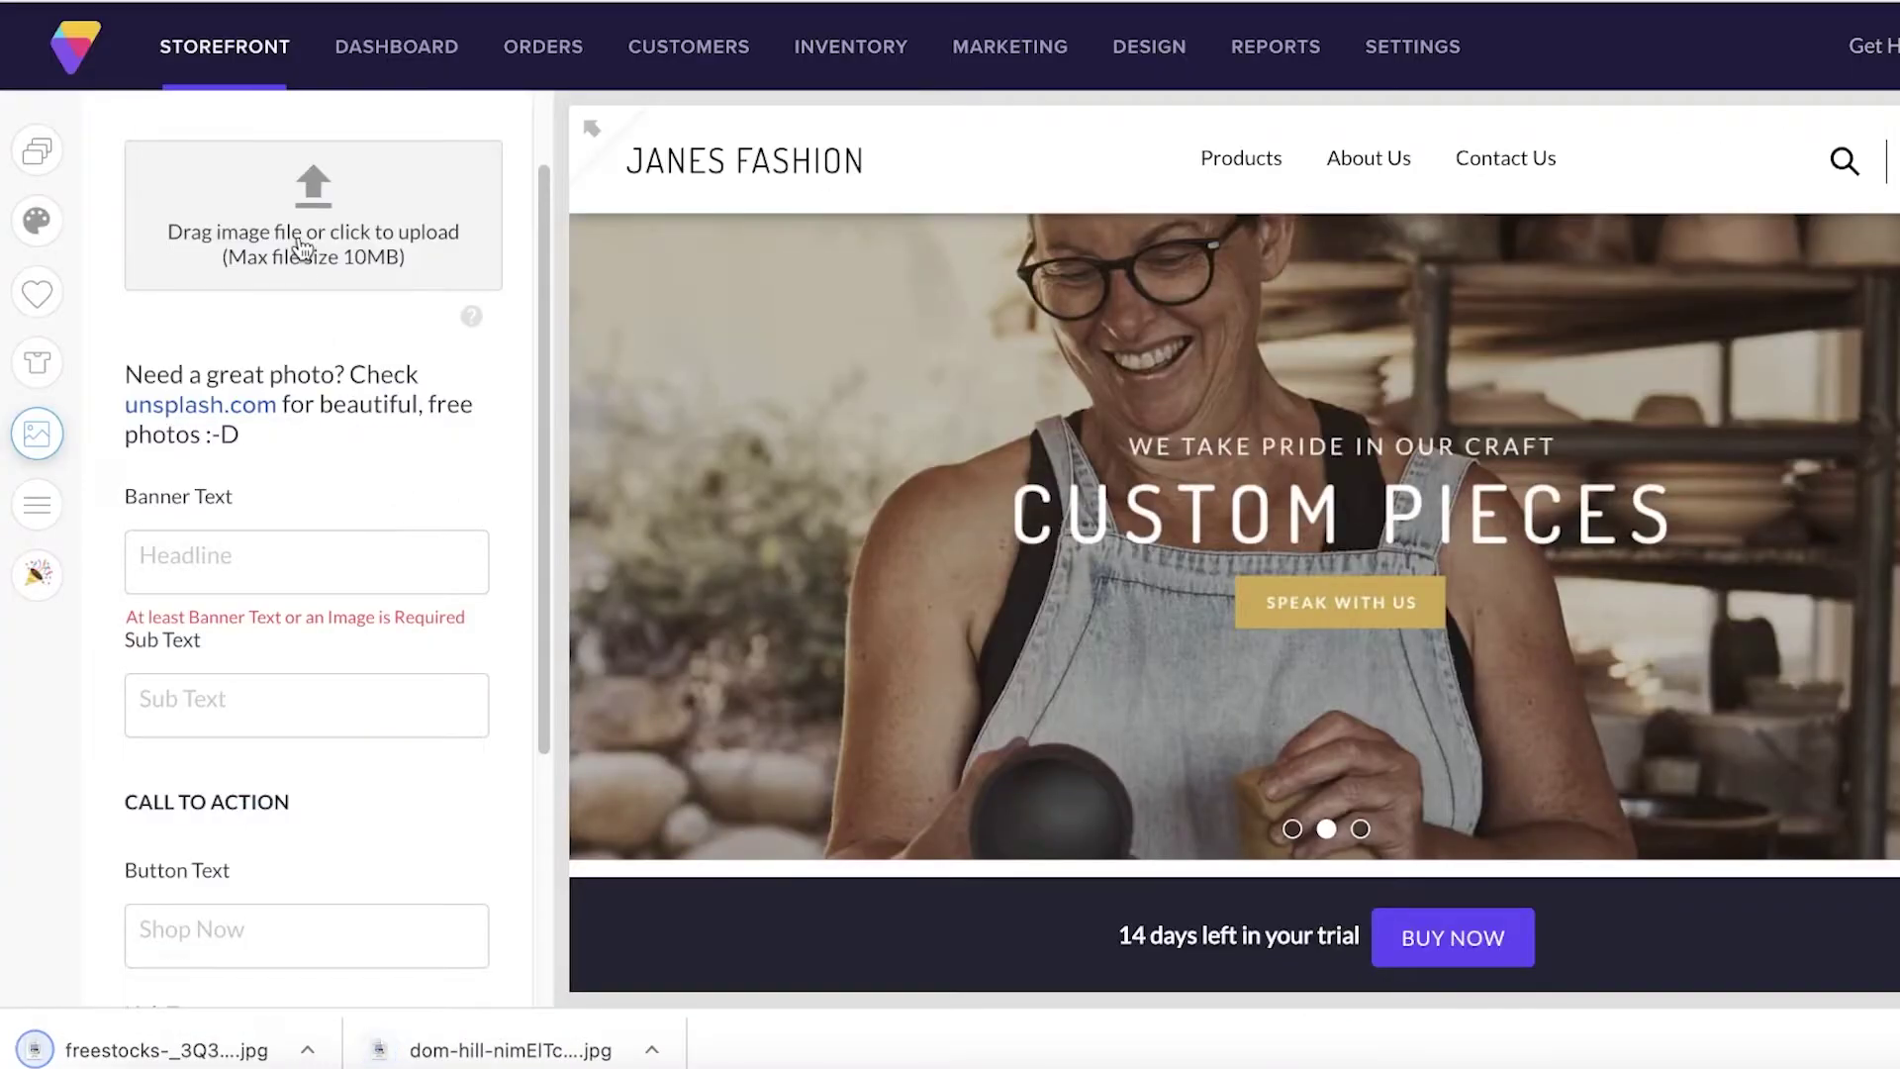
# Upload freestocks-_3Q3tsJ01nc-unsplash.jpg from the Downloads folder as the banner image
pyautogui.click(302, 247)
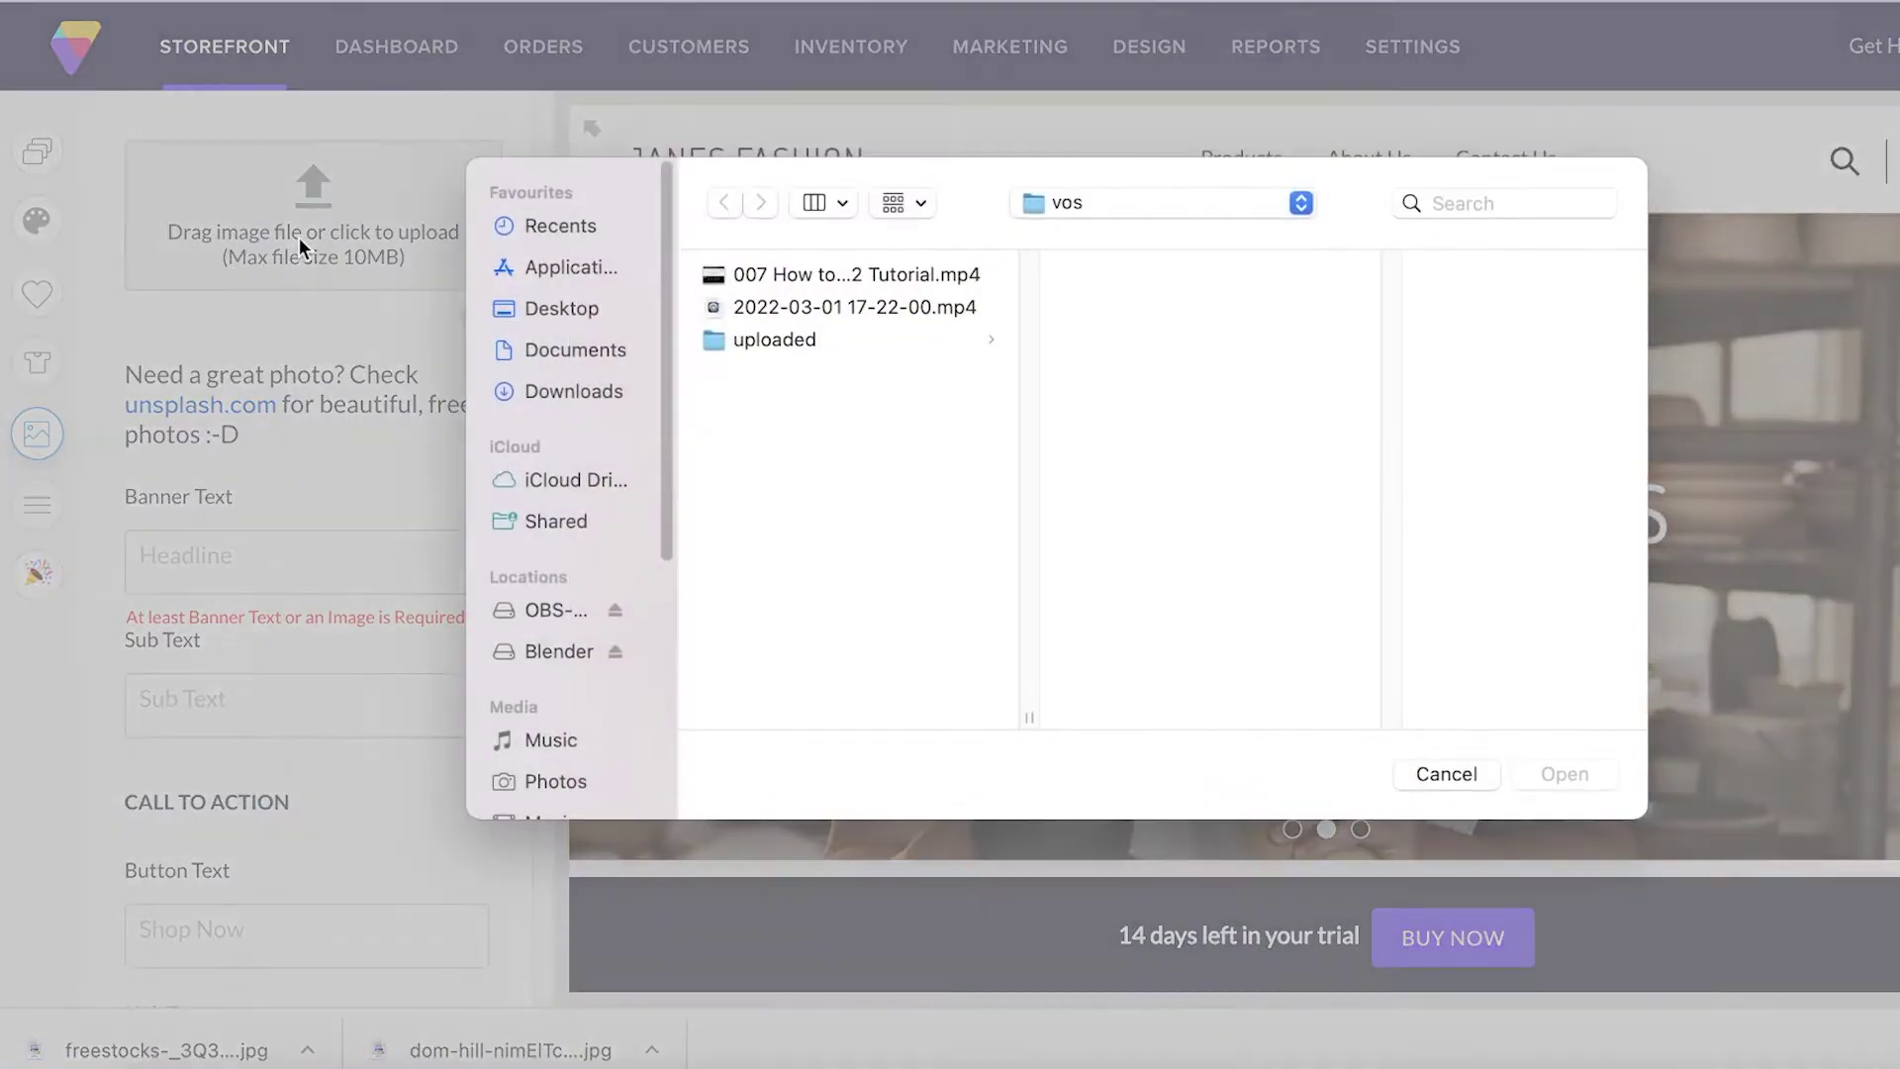
pyautogui.click(560, 389)
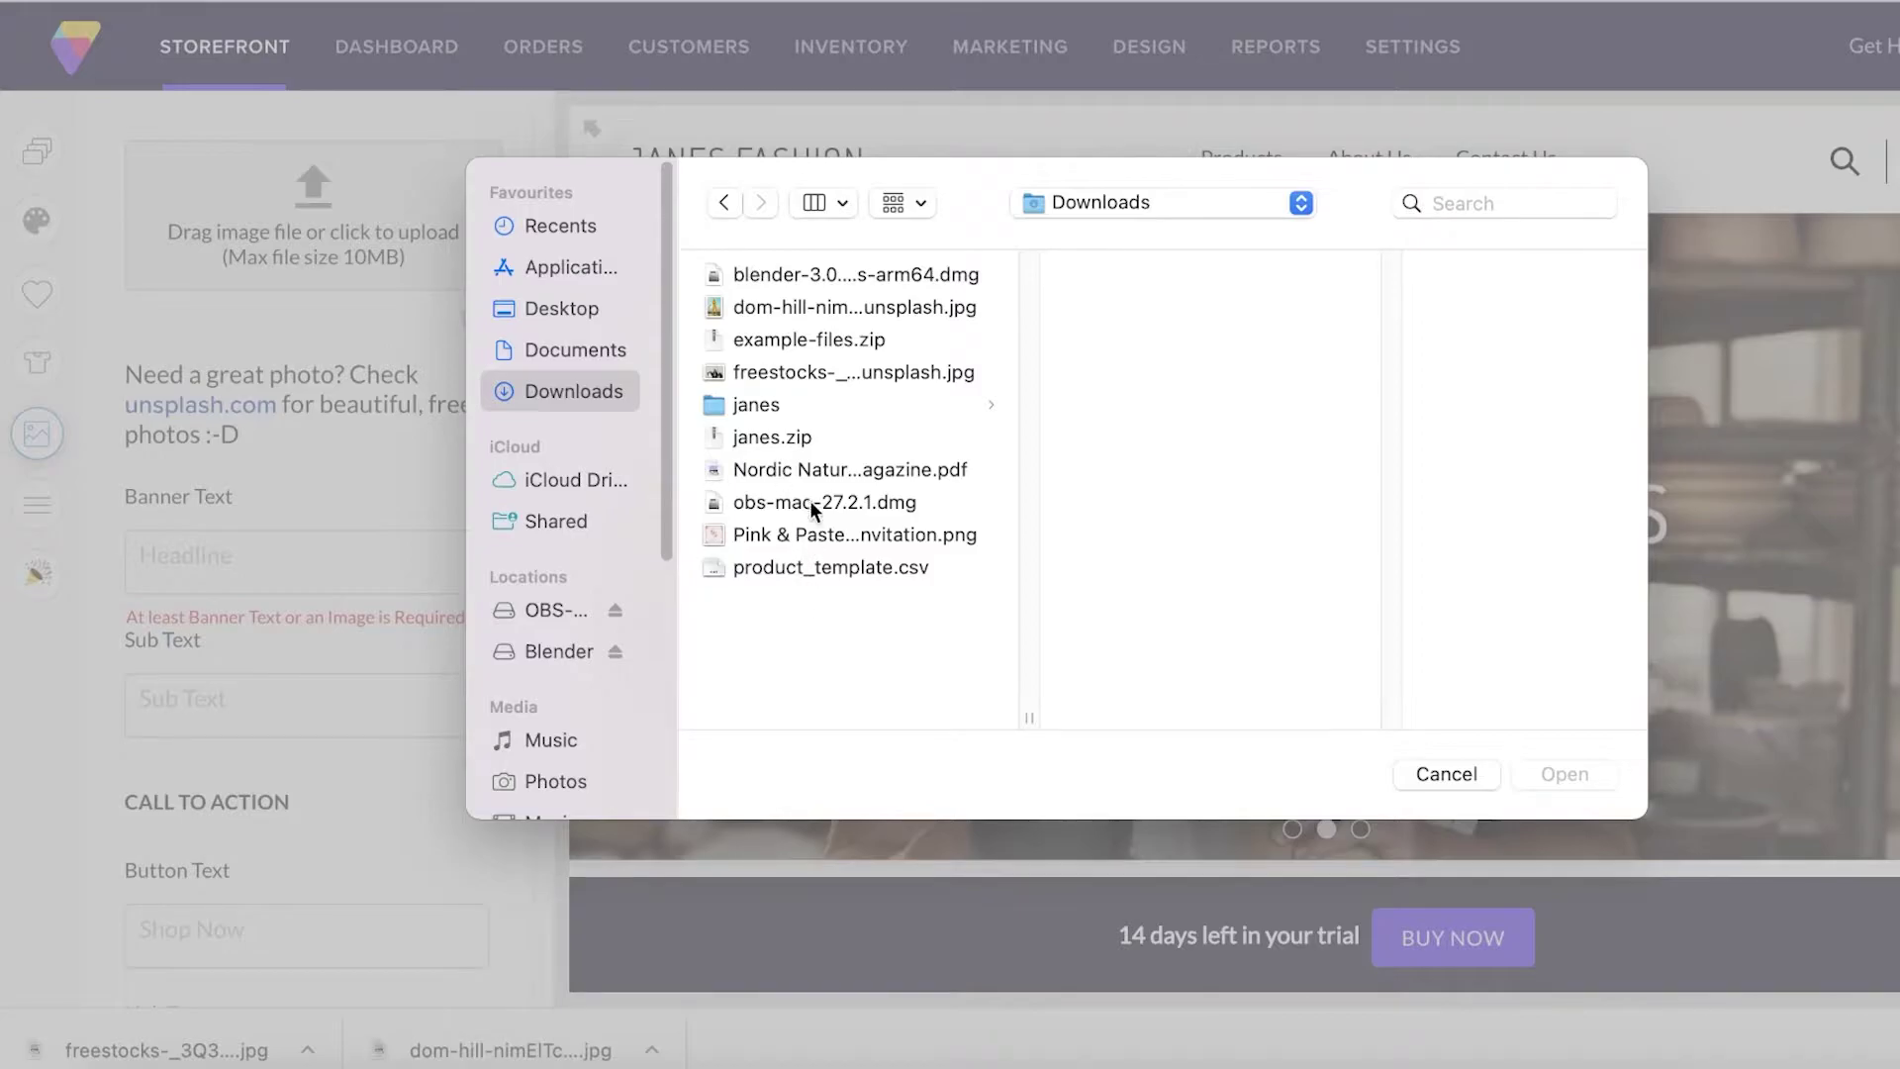
pyautogui.click(809, 375)
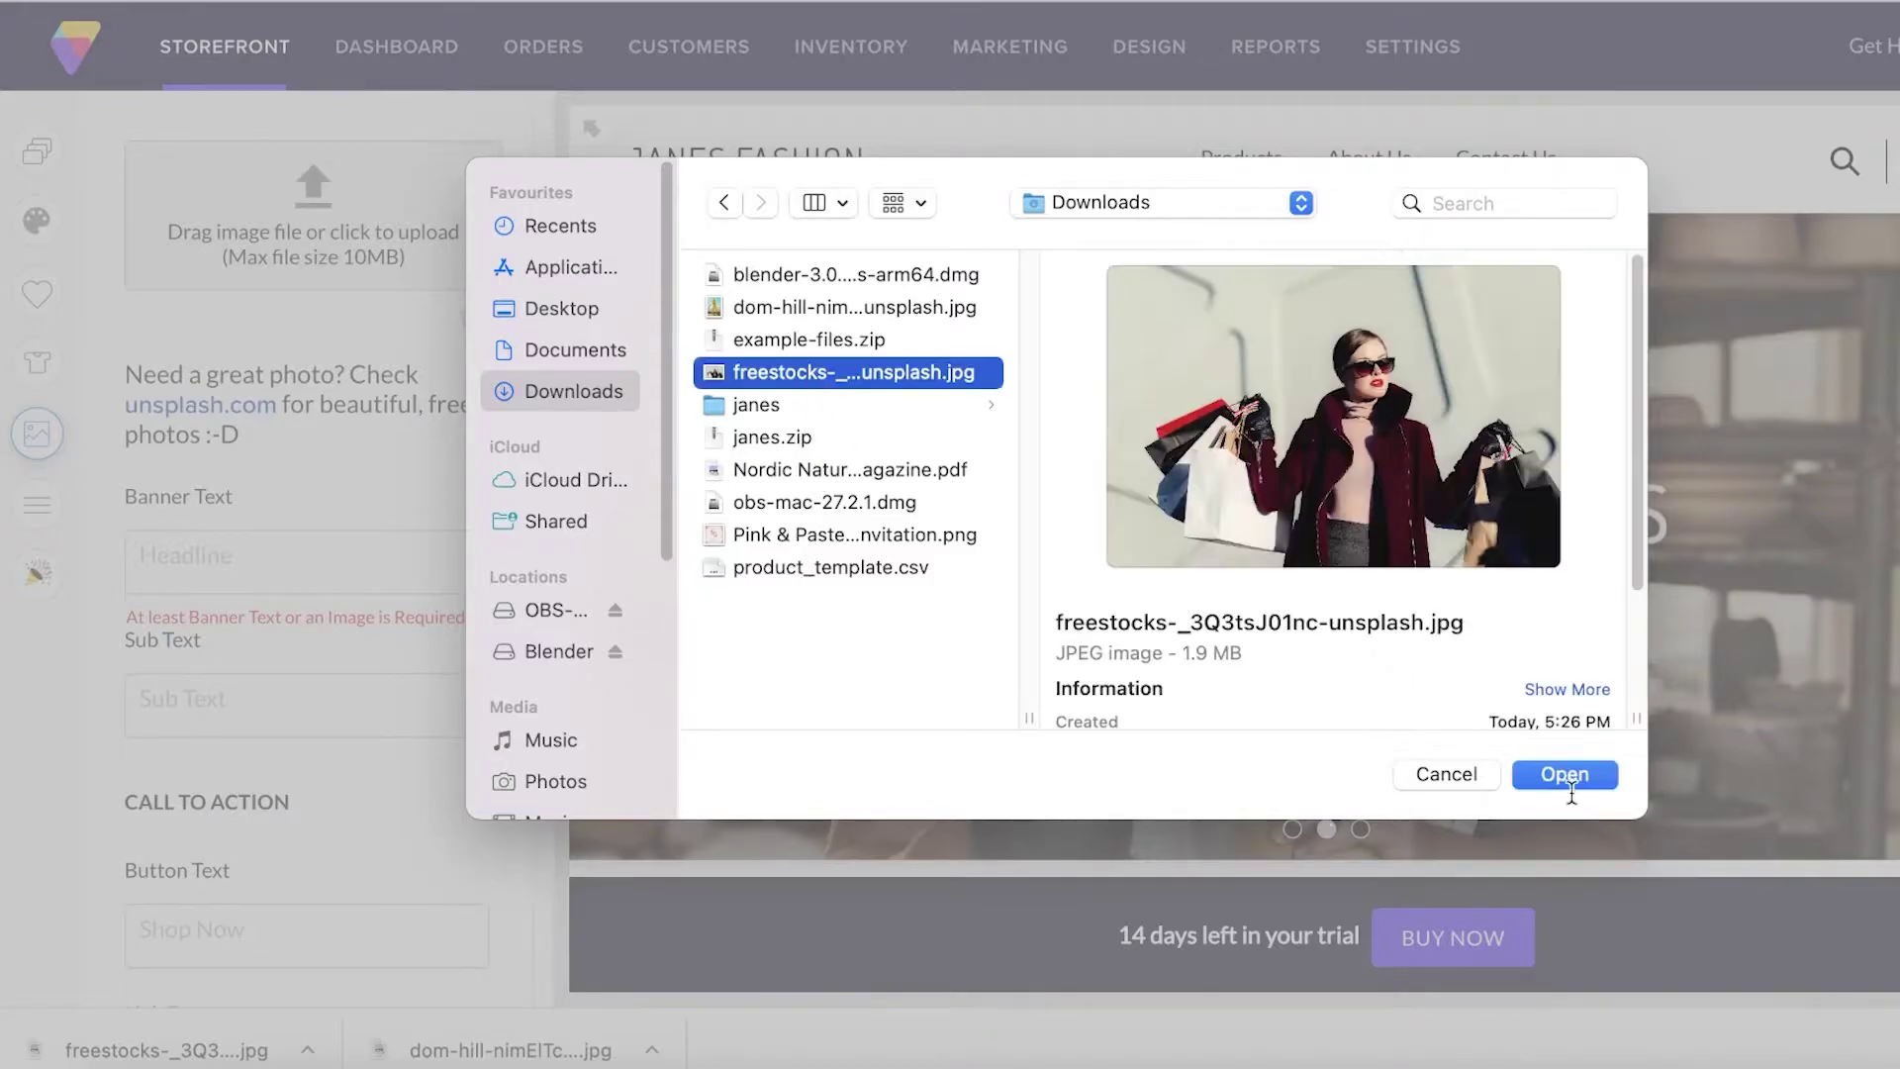
pyautogui.click(1573, 782)
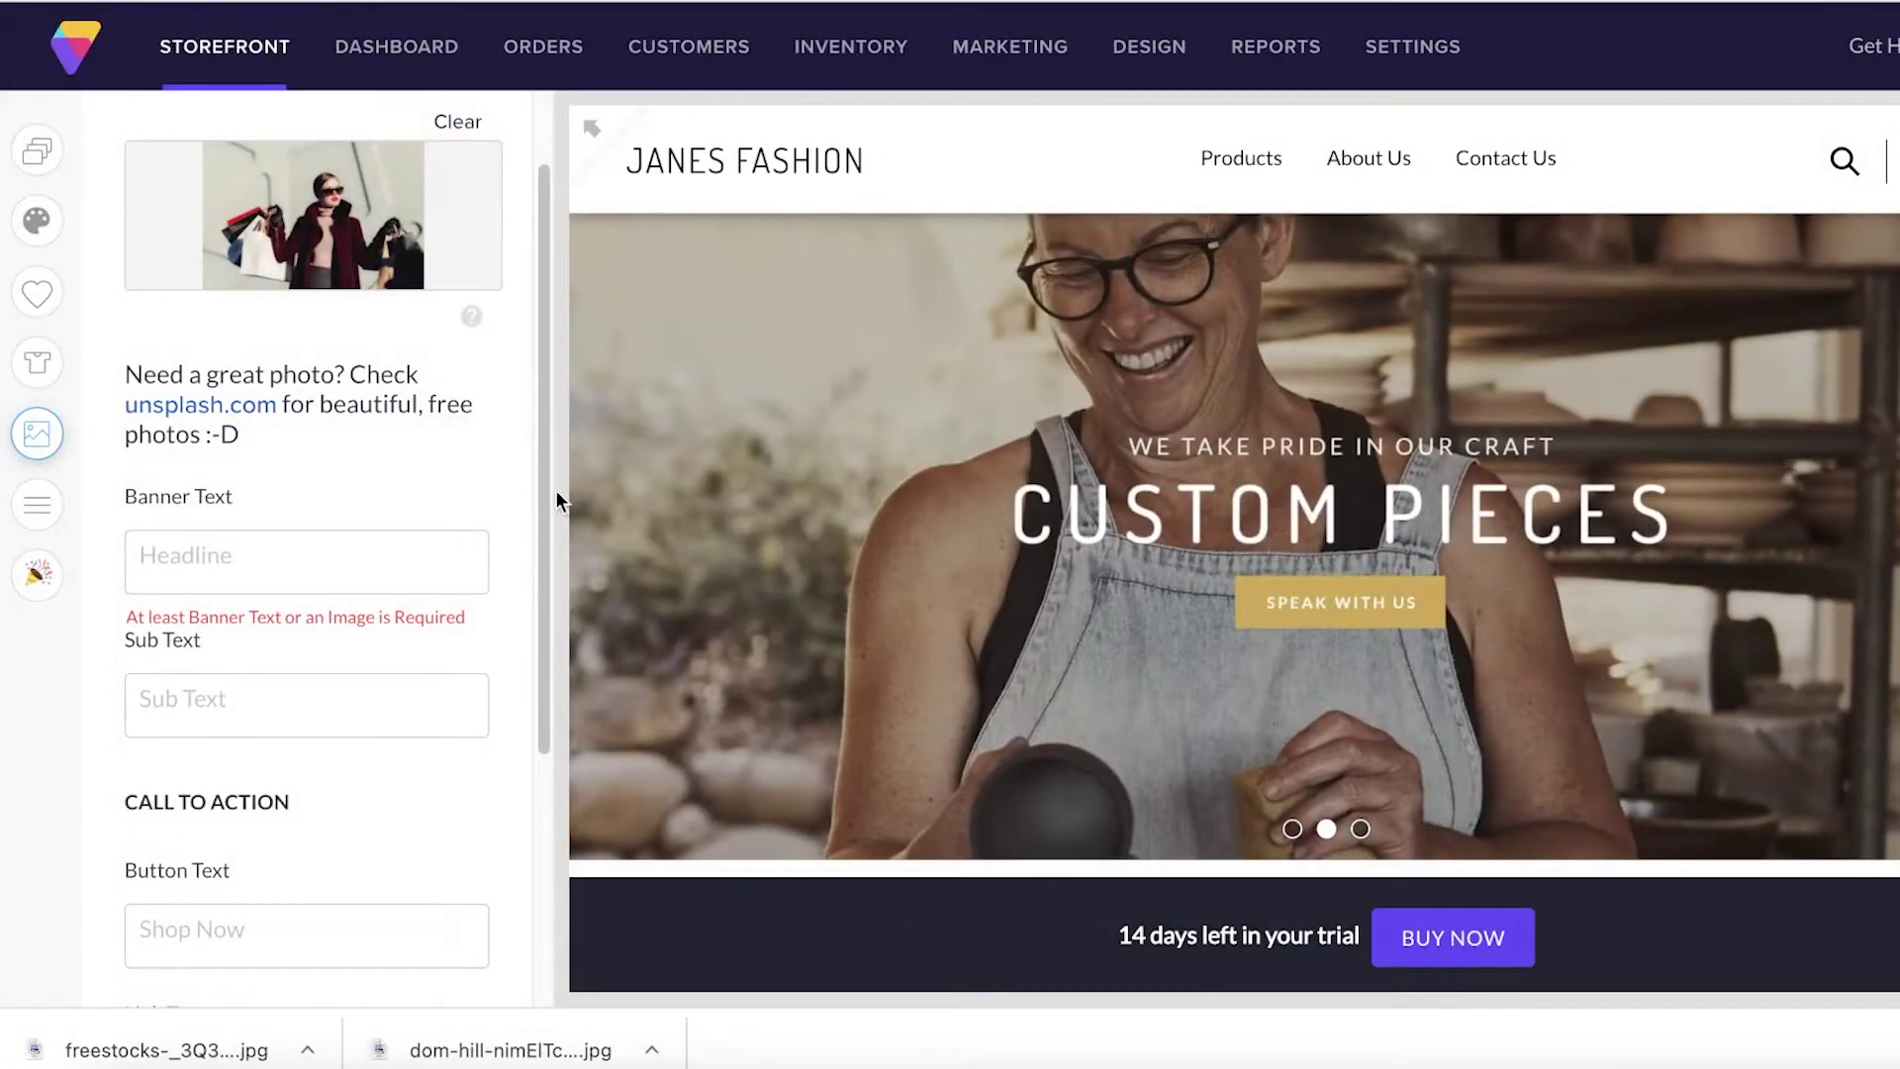
# Set the banner's call-to-action button text to SHOP NOW and save the slide
pyautogui.scroll(-4, 286, 559)
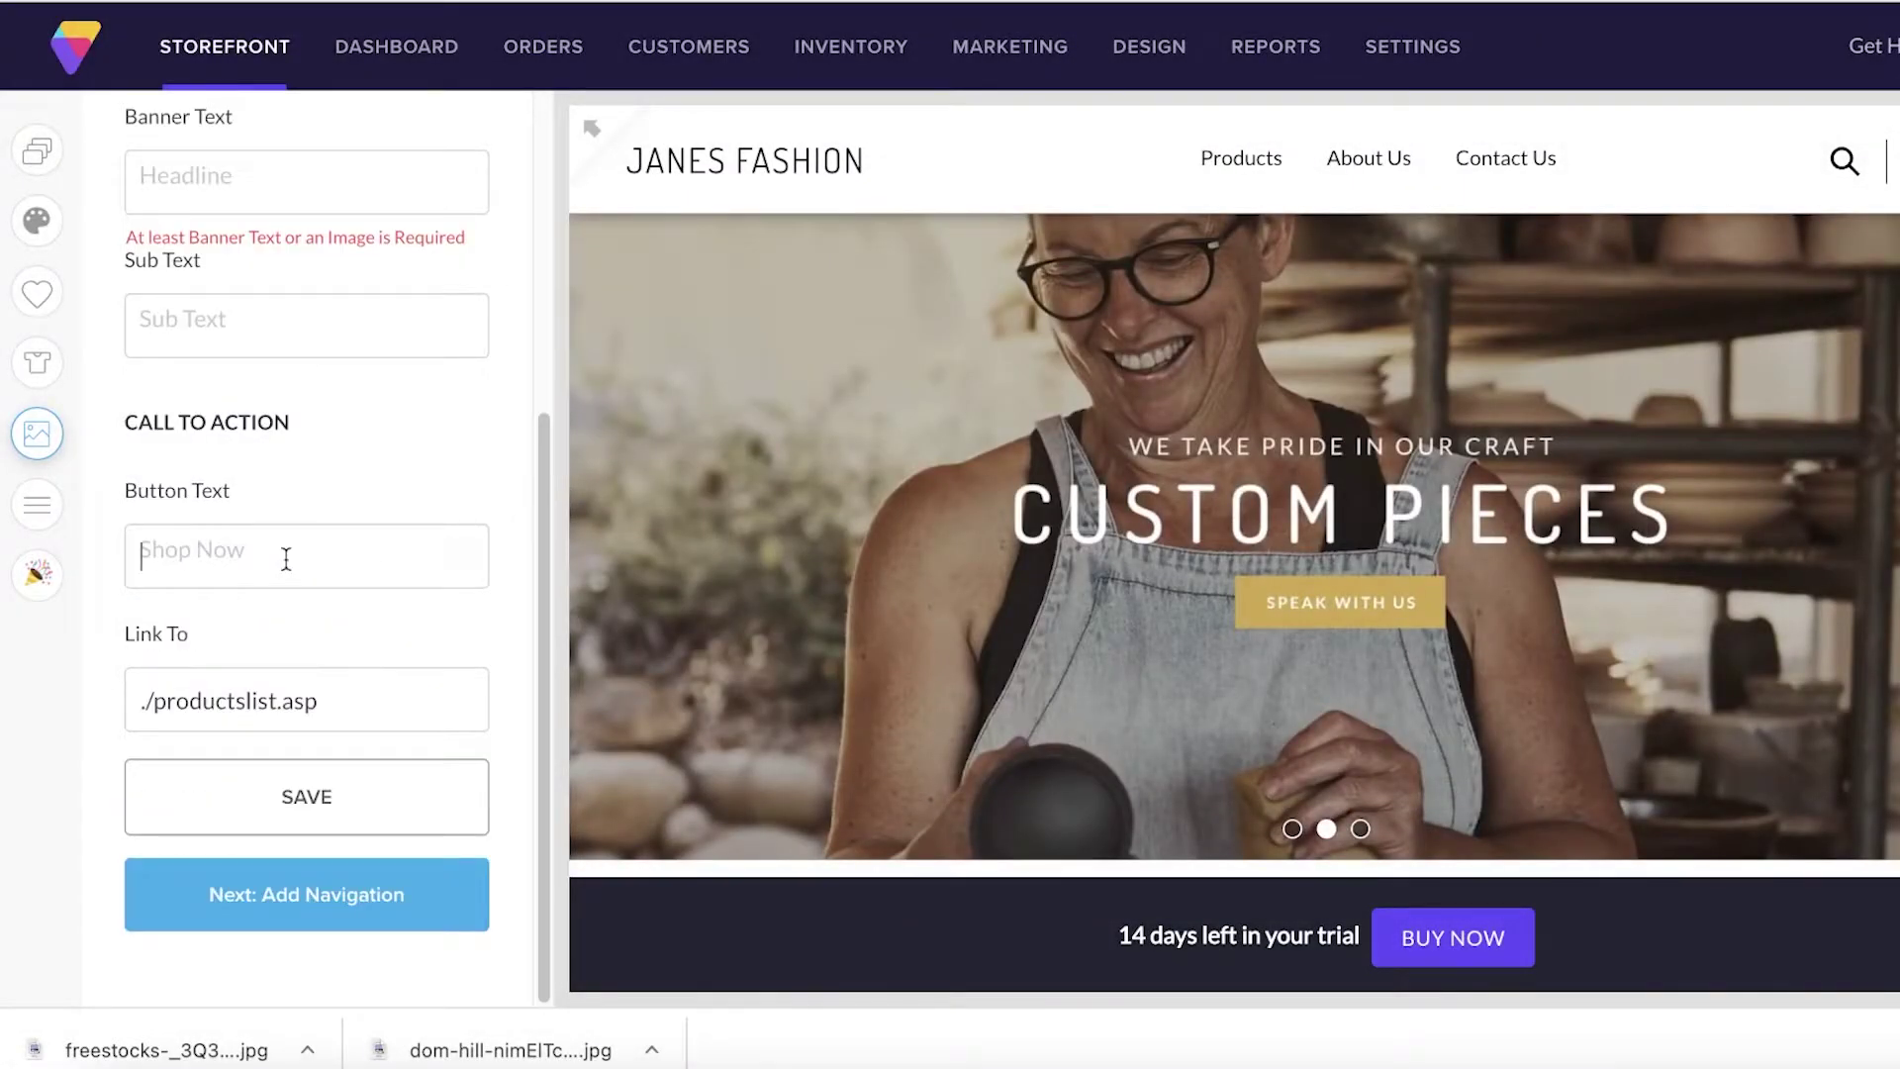
pyautogui.click(286, 559)
pyautogui.write('SHOP NOW')
pyautogui.click(264, 768)
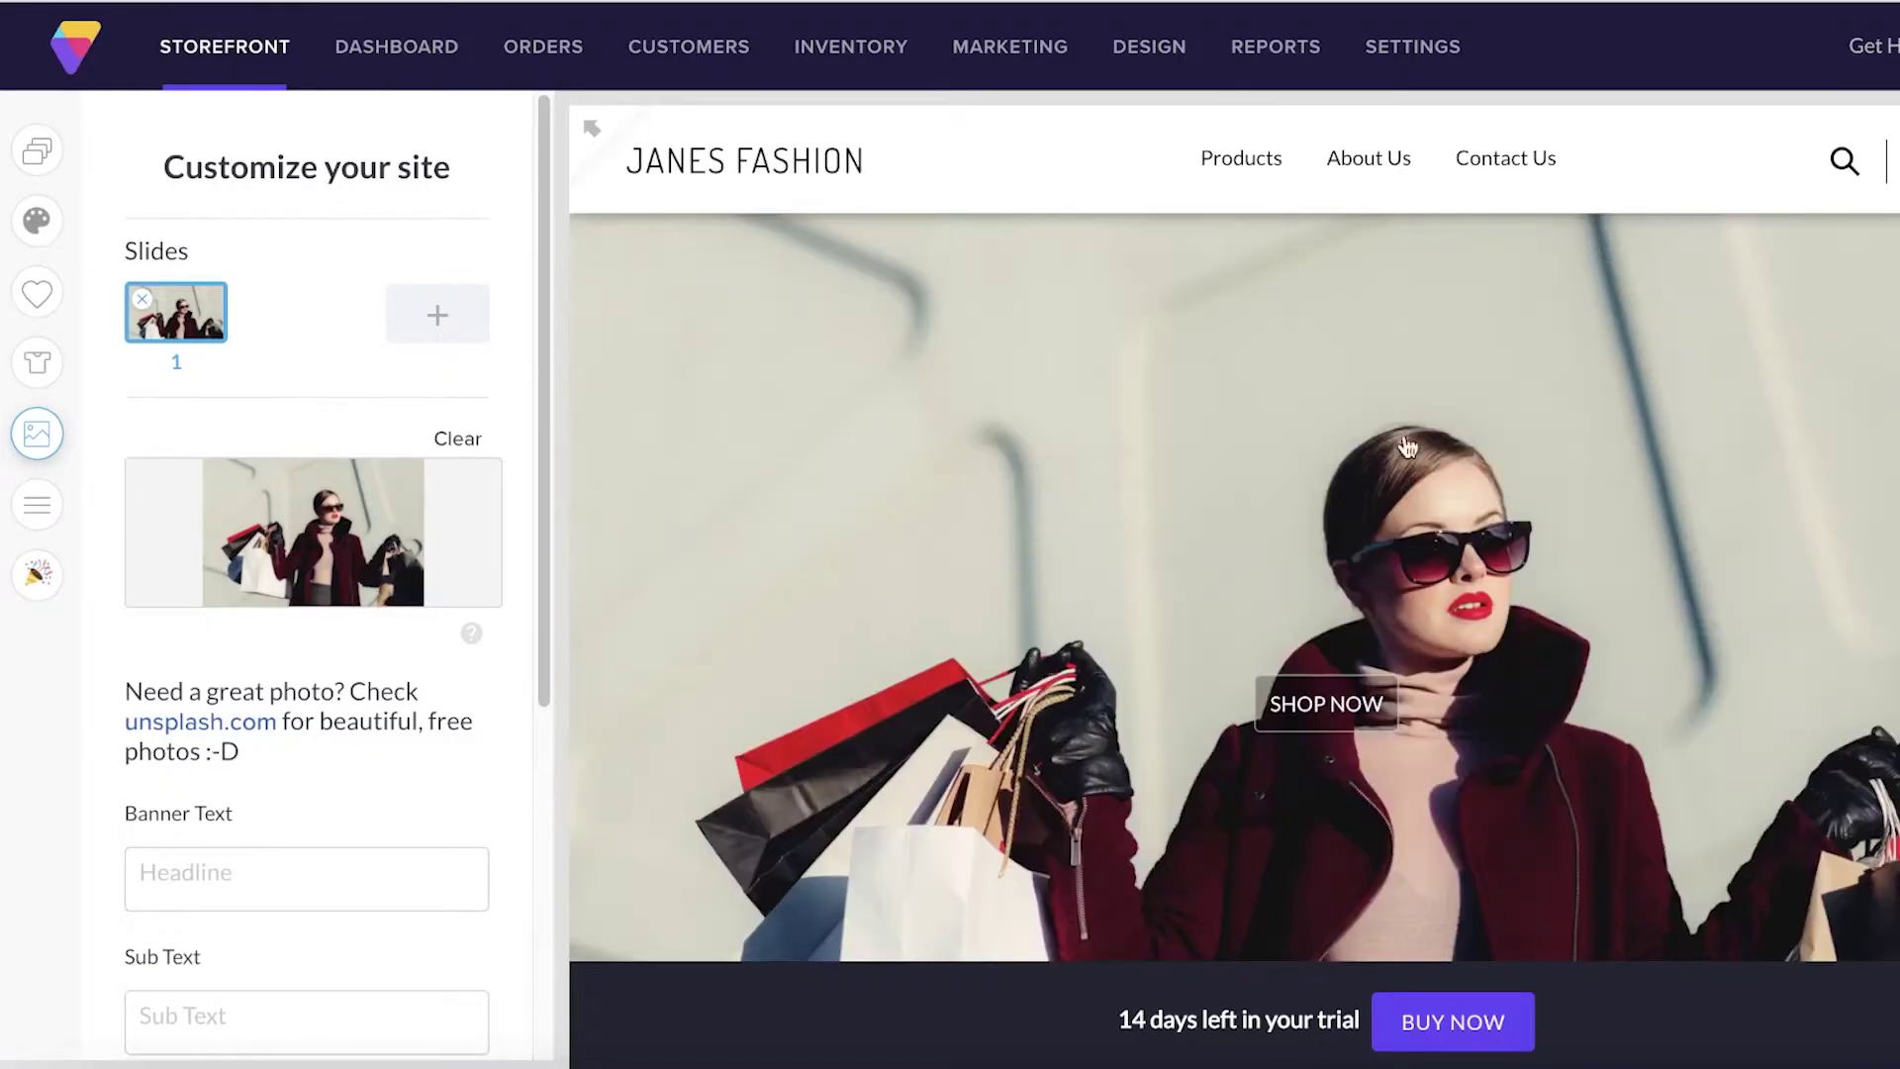
# Set the slide's banner text to BE FREE BE YOU and save it
pyautogui.scroll(-1, 248, 692)
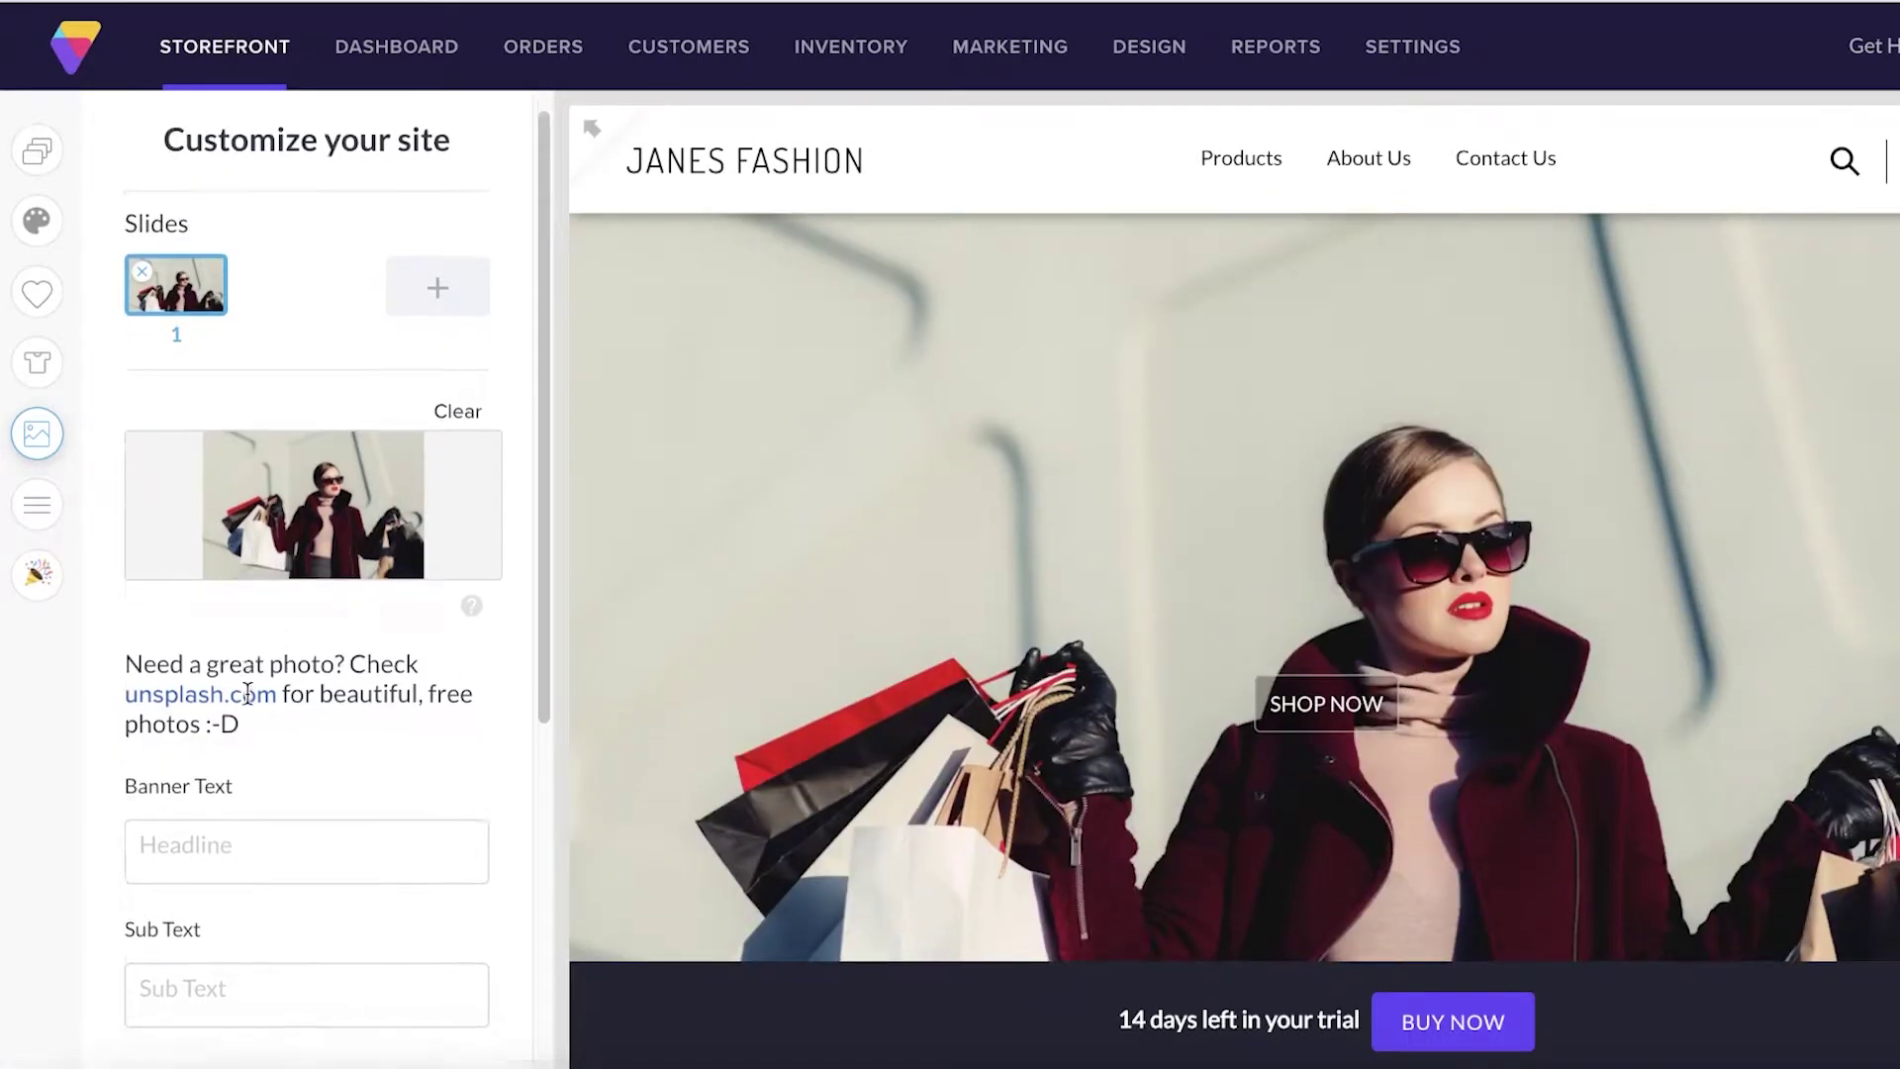
pyautogui.scroll(-5, 247, 692)
pyautogui.scroll(4, 242, 673)
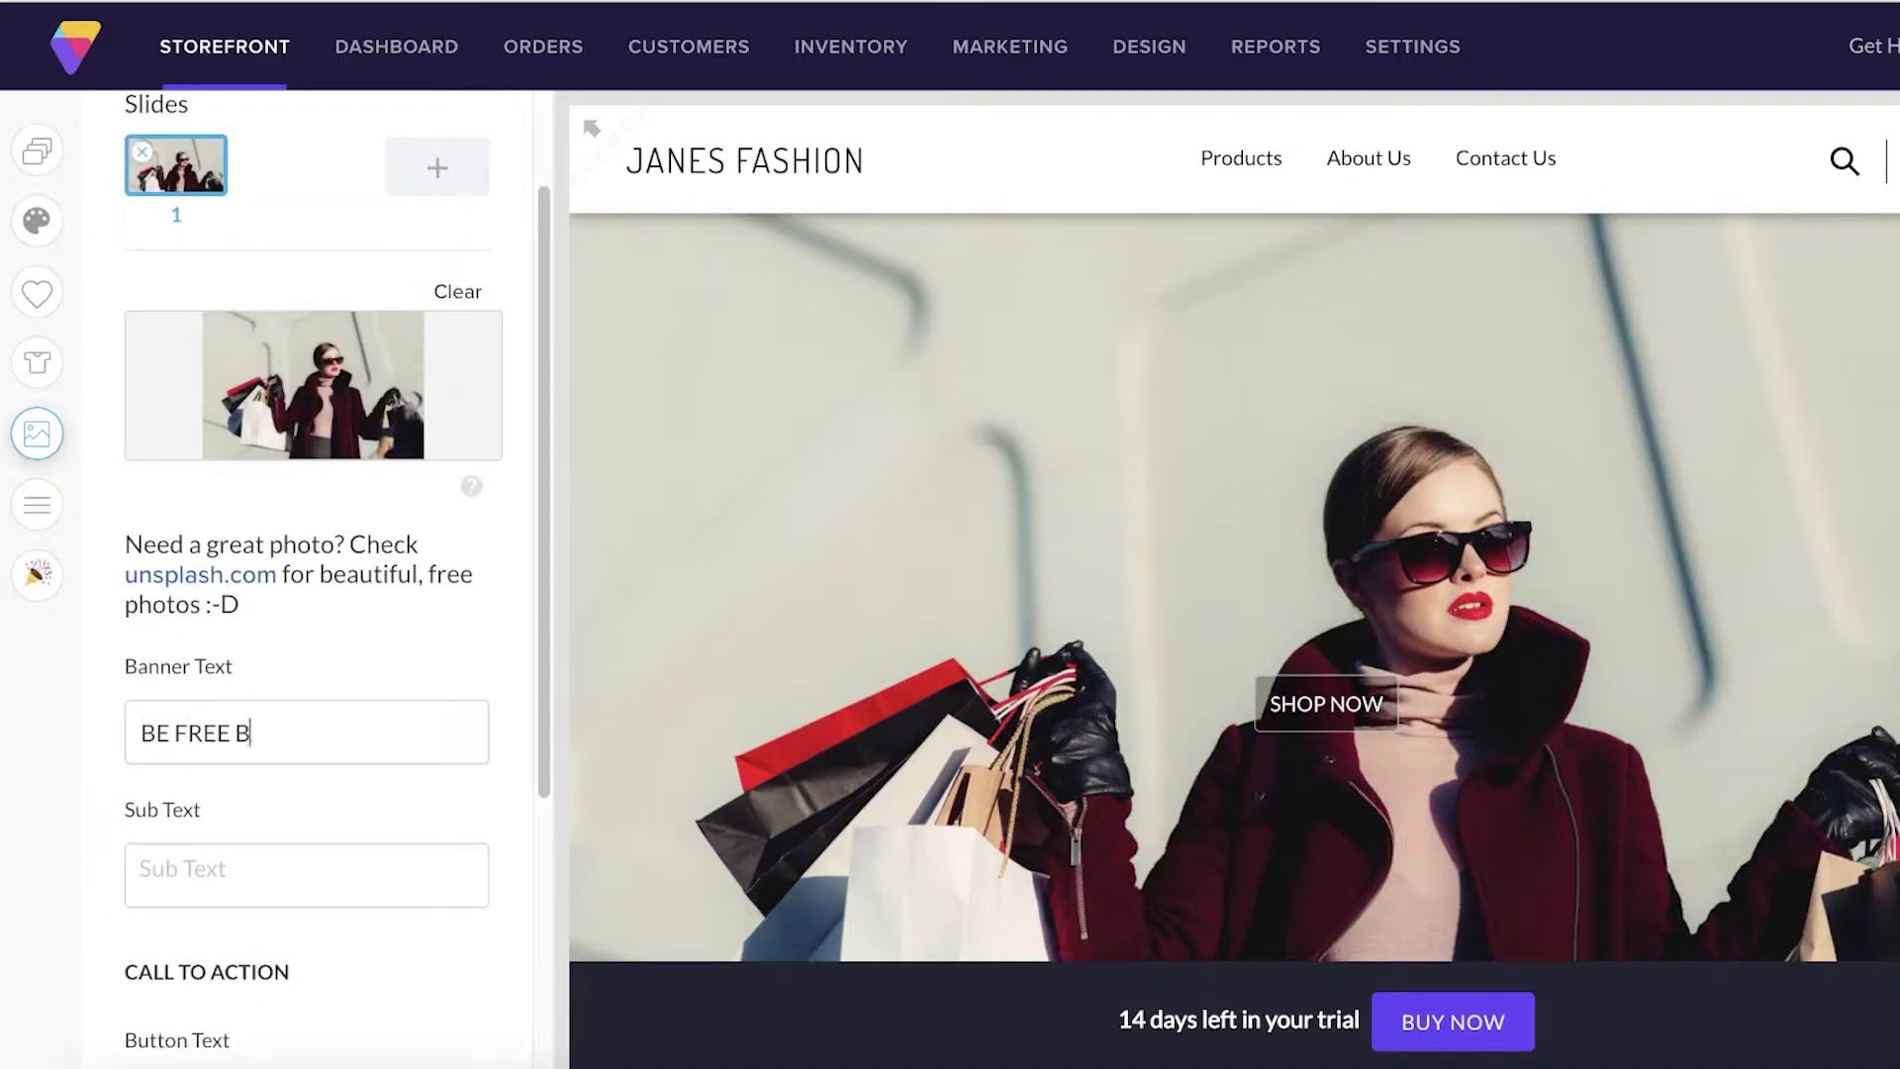
pyautogui.scroll(-5, 307, 594)
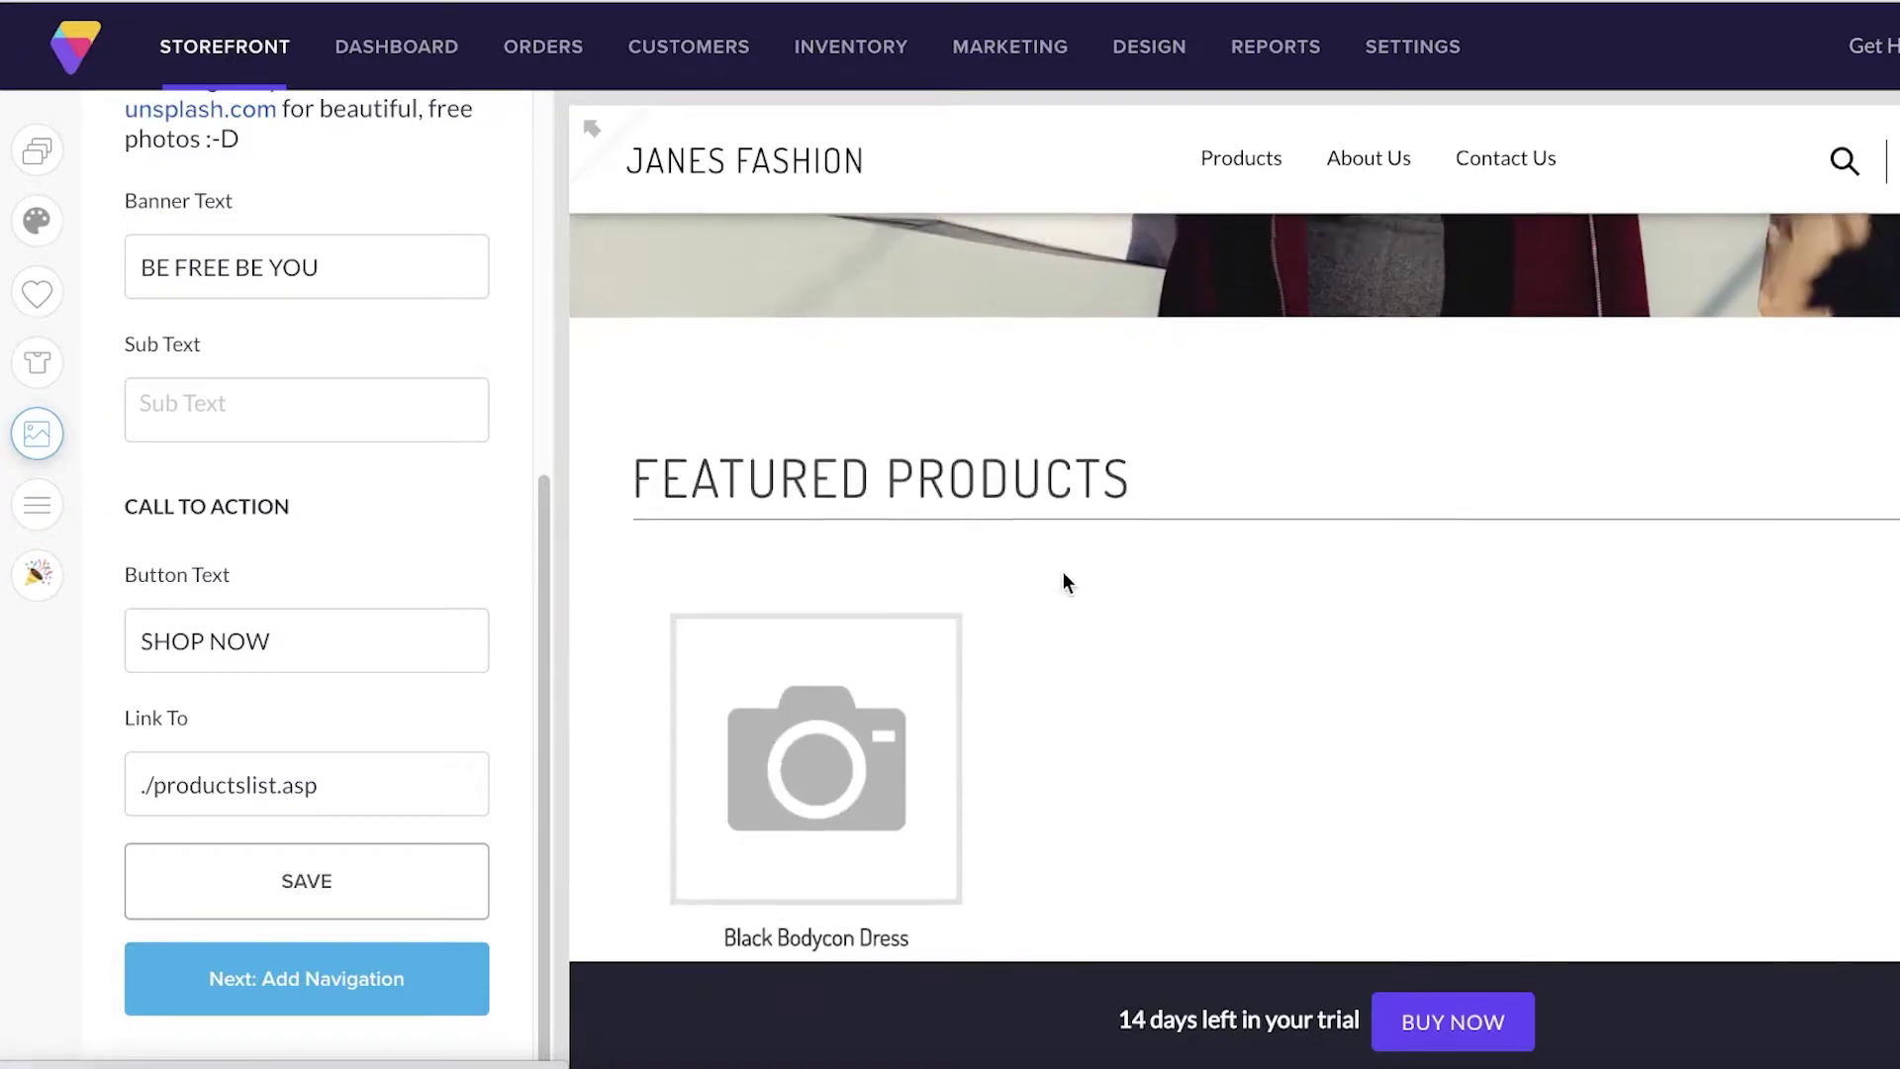
# Replace the banner's call-to-action button text with BUY NOW and save the slide
pyautogui.scroll(3, 254, 599)
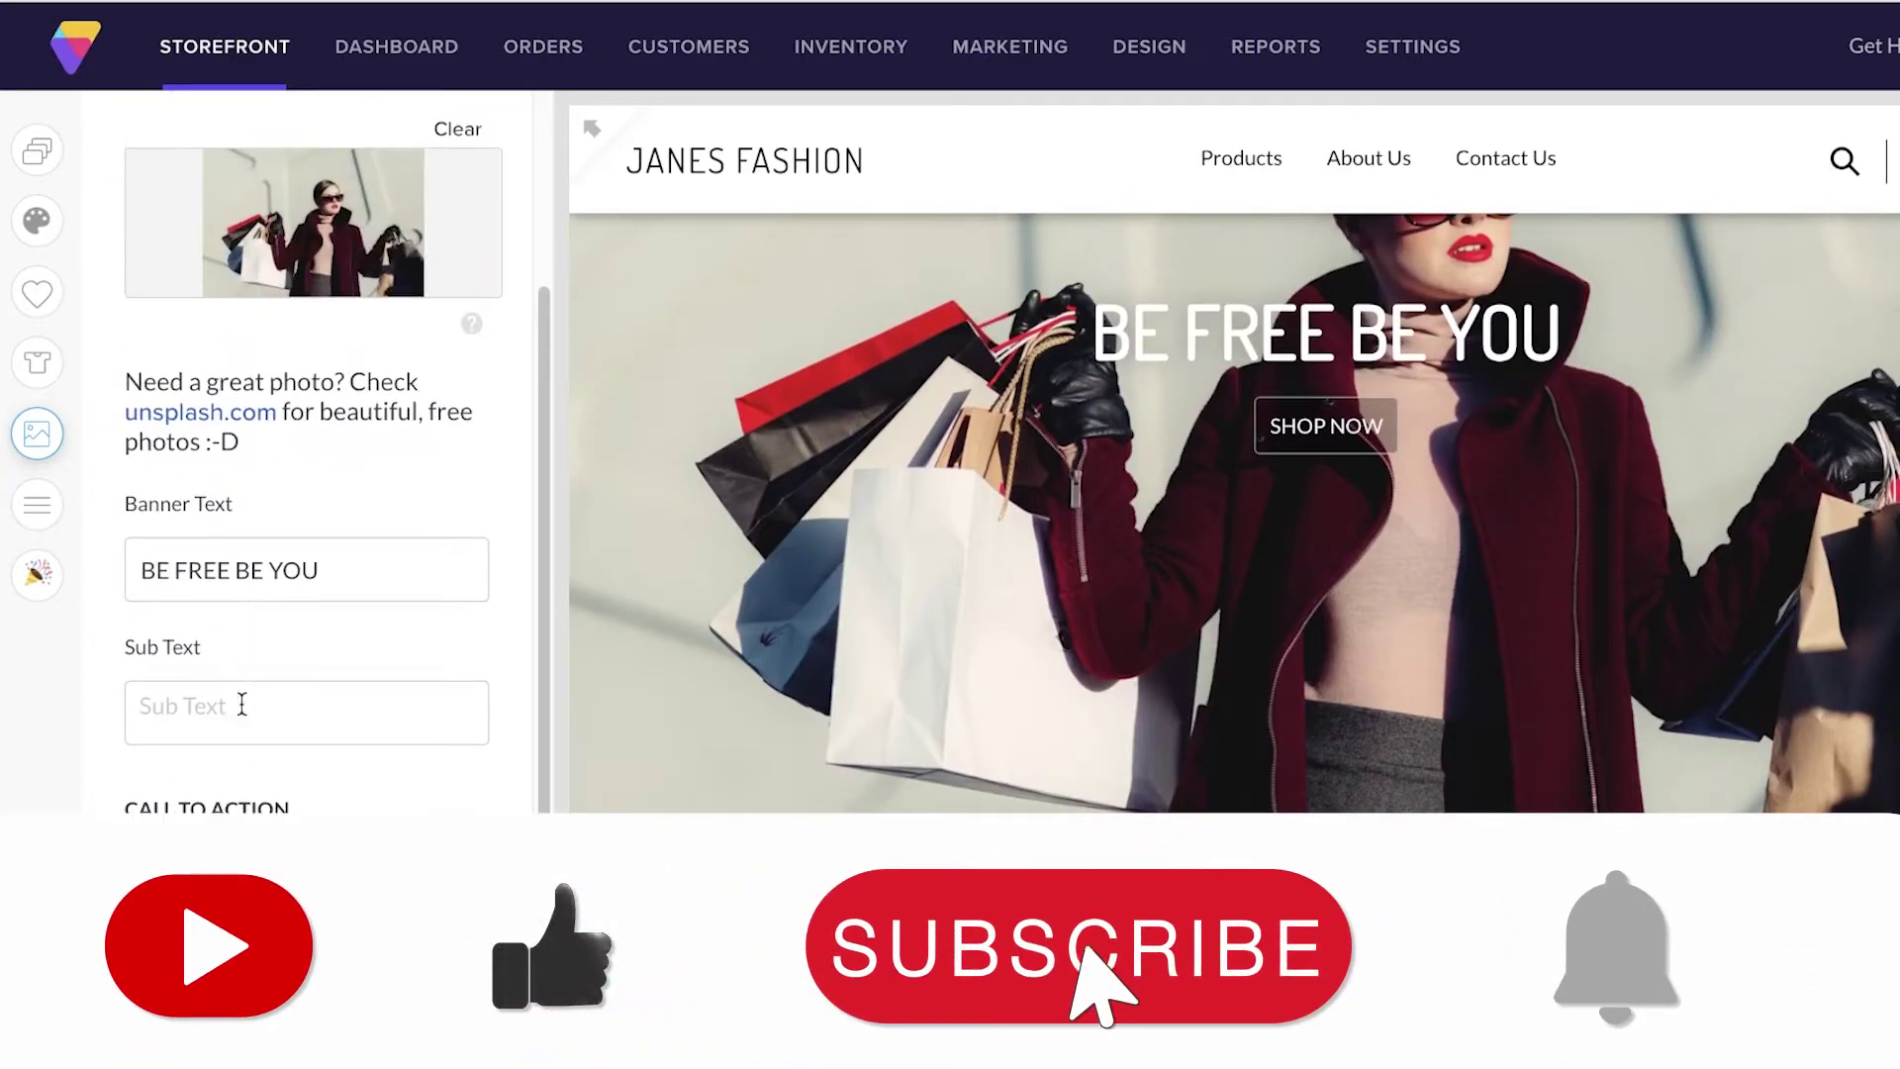
pyautogui.scroll(-3, 245, 679)
pyautogui.tripleClick(297, 641)
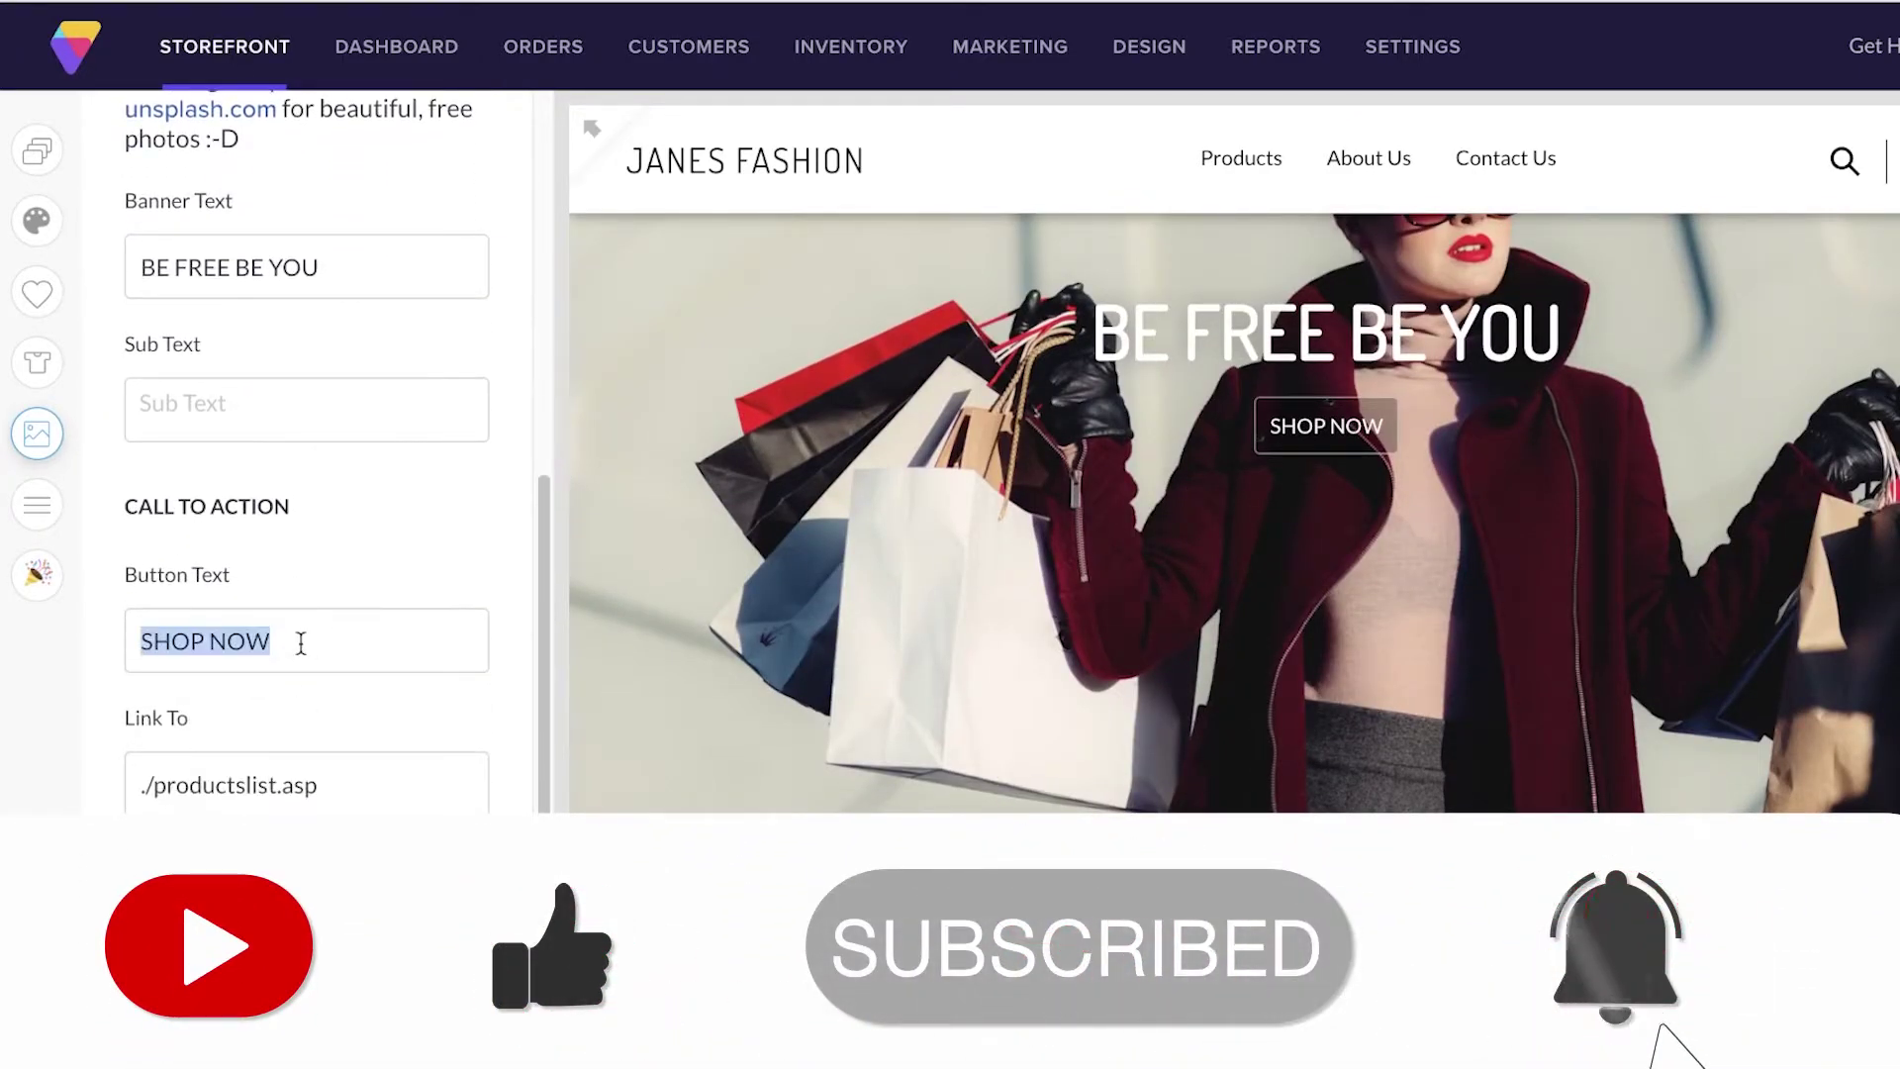
pyautogui.press('BackSpace')
pyautogui.write('BUY NOW')
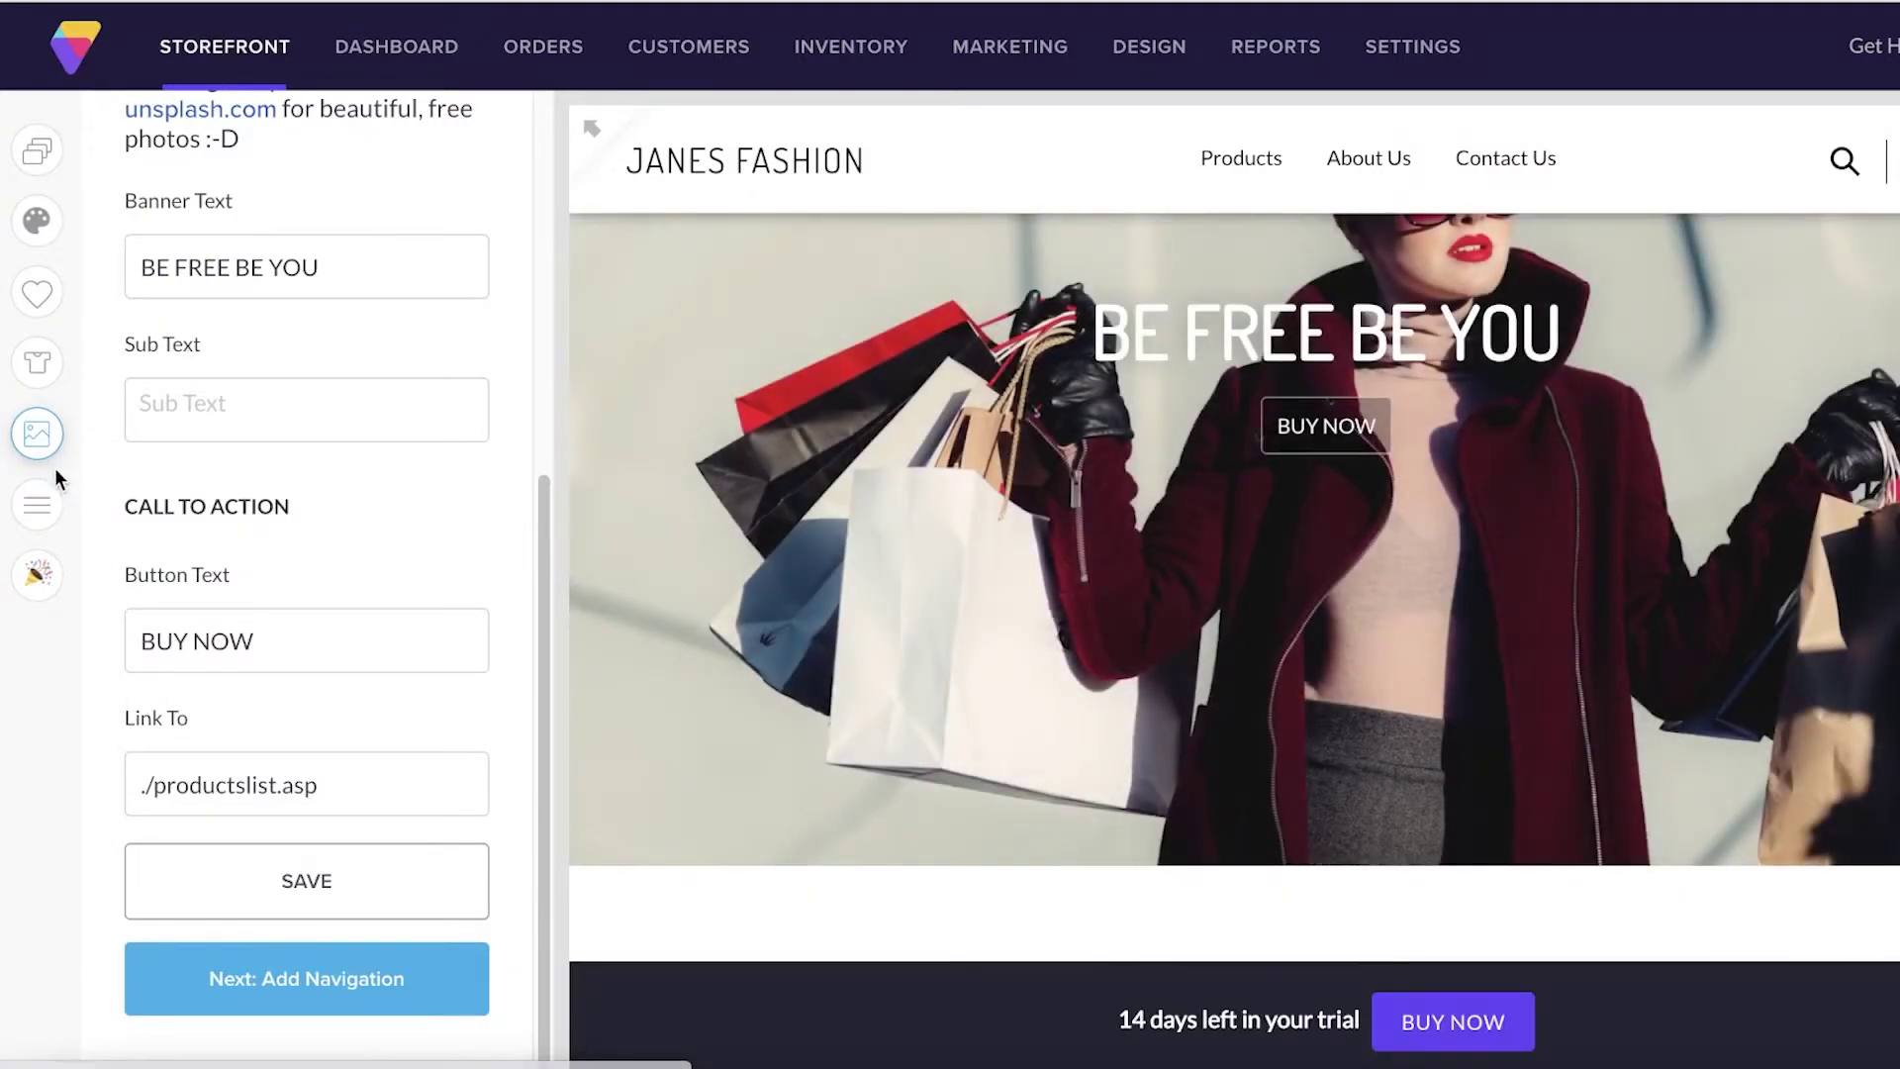
# Add a Fashion Inspo item to the homepage navigation menu and continue to the plan selection
pyautogui.click(38, 505)
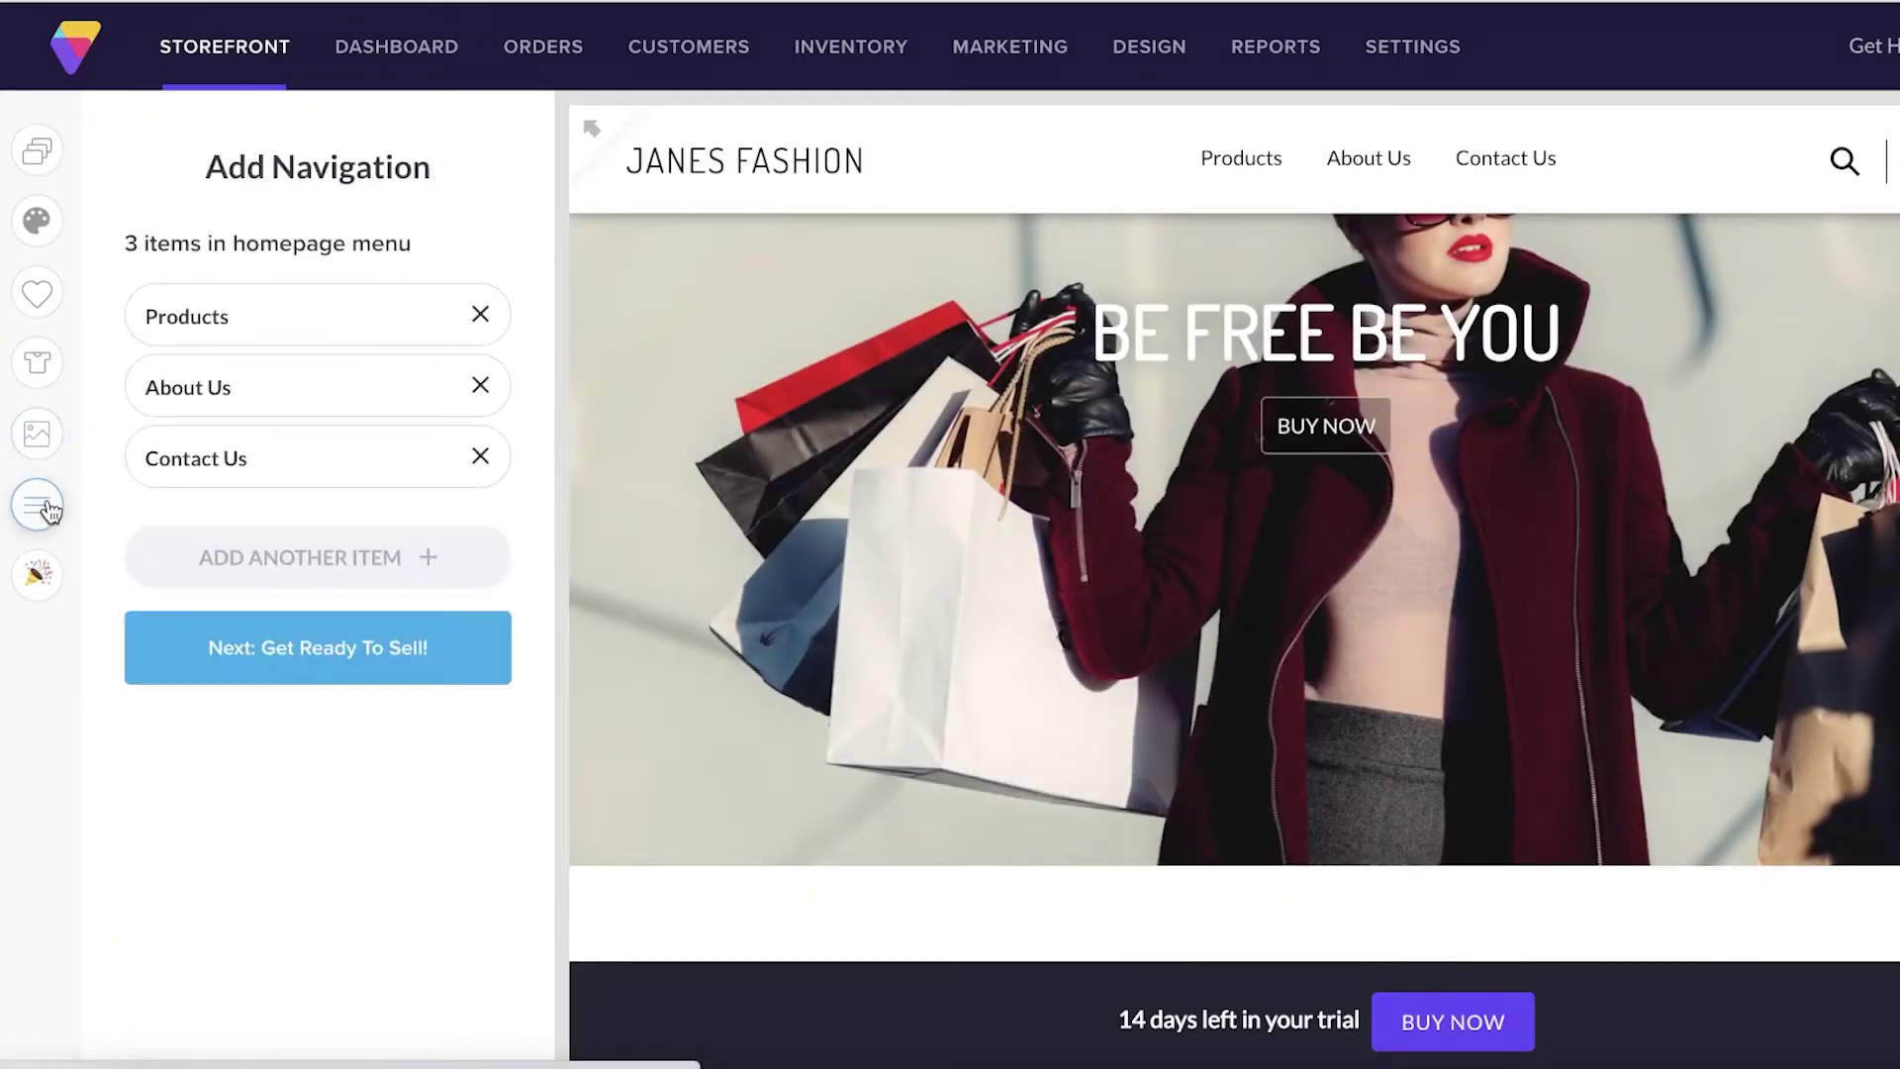
pyautogui.click(38, 445)
pyautogui.click(40, 504)
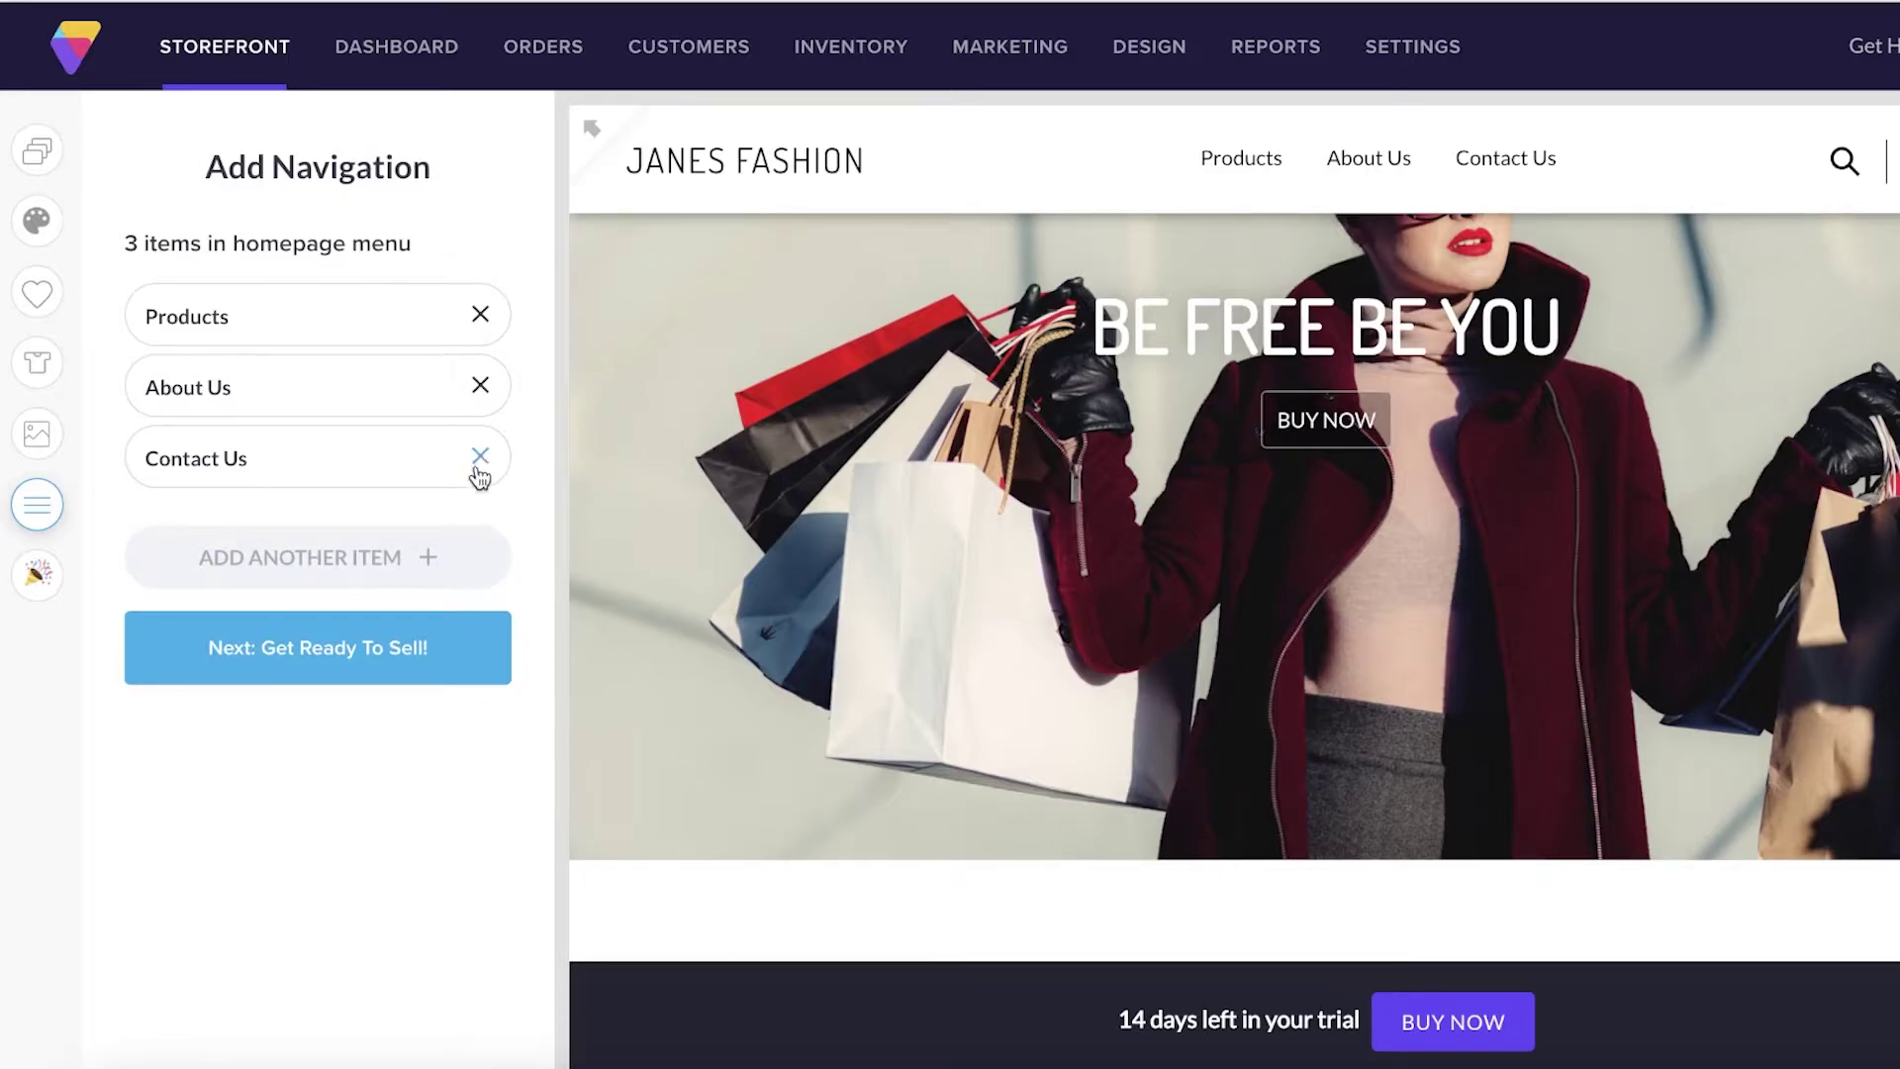
pyautogui.click(401, 560)
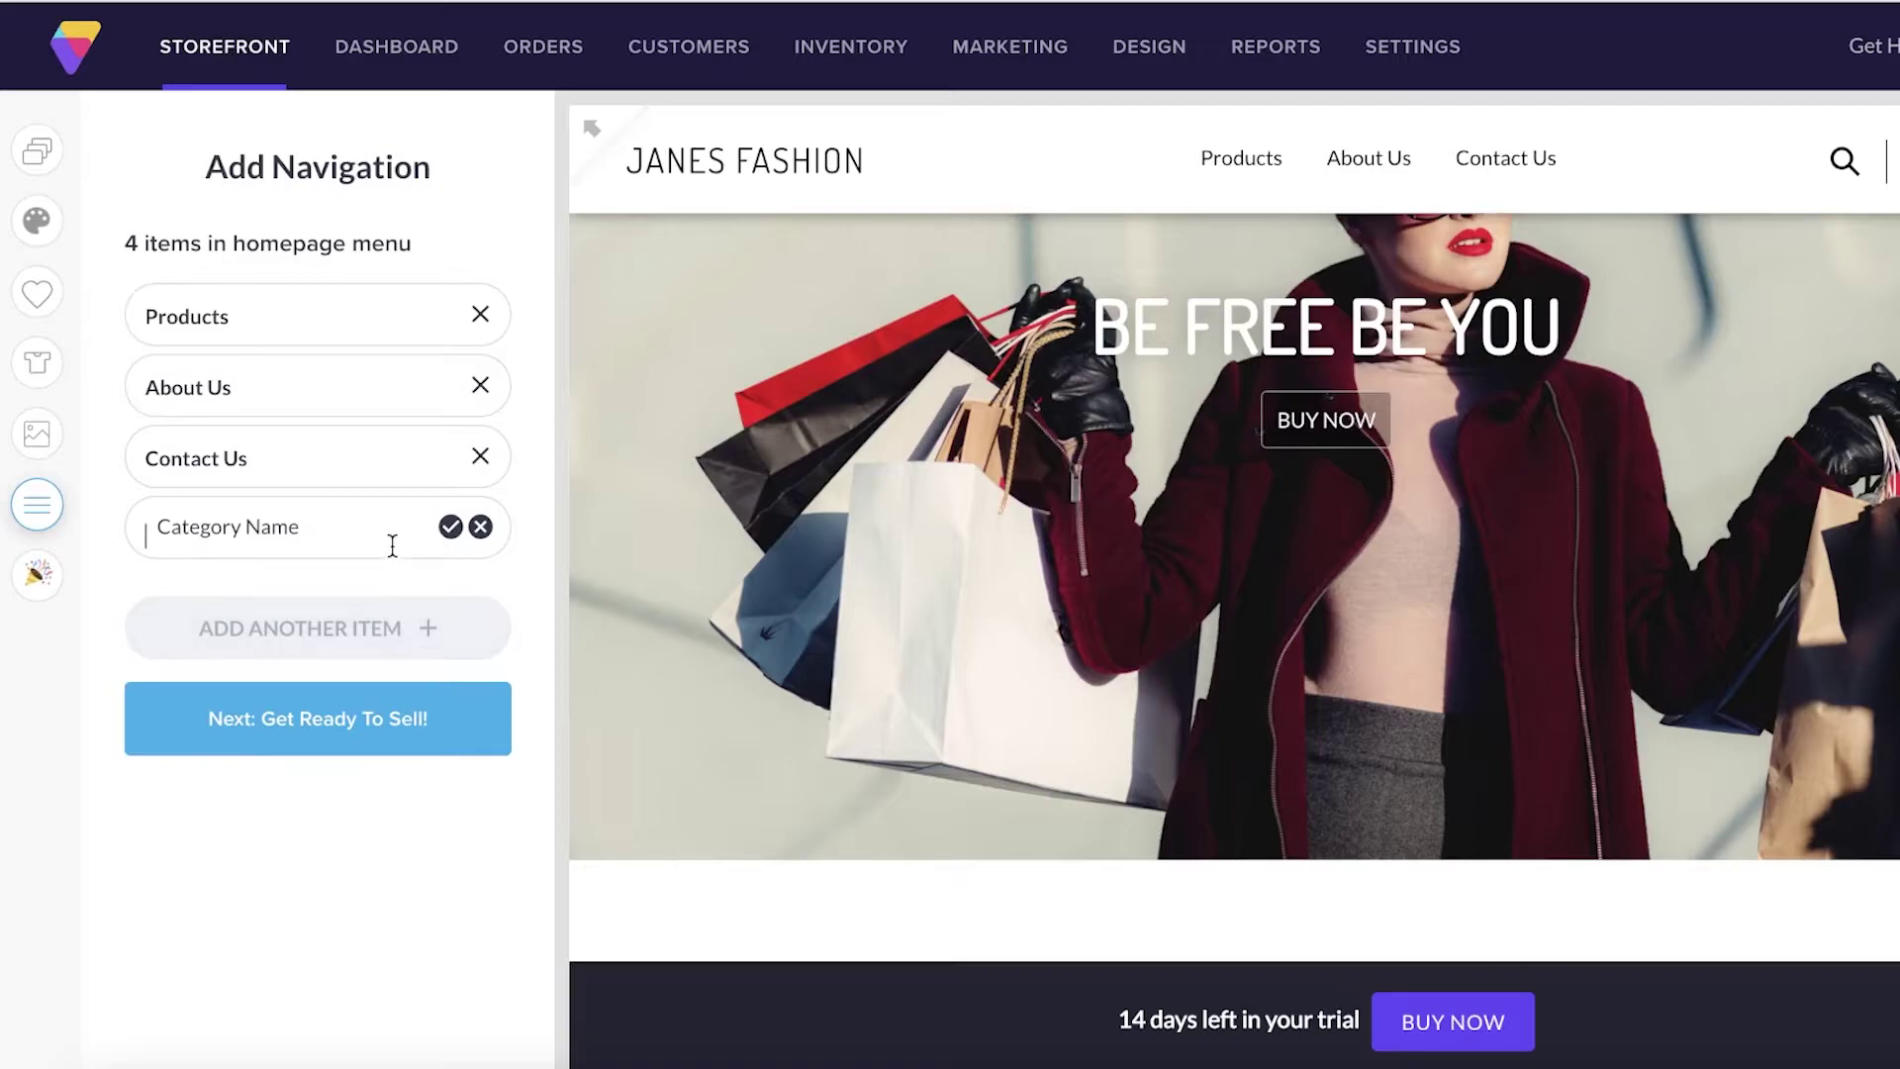
pyautogui.write('FA')
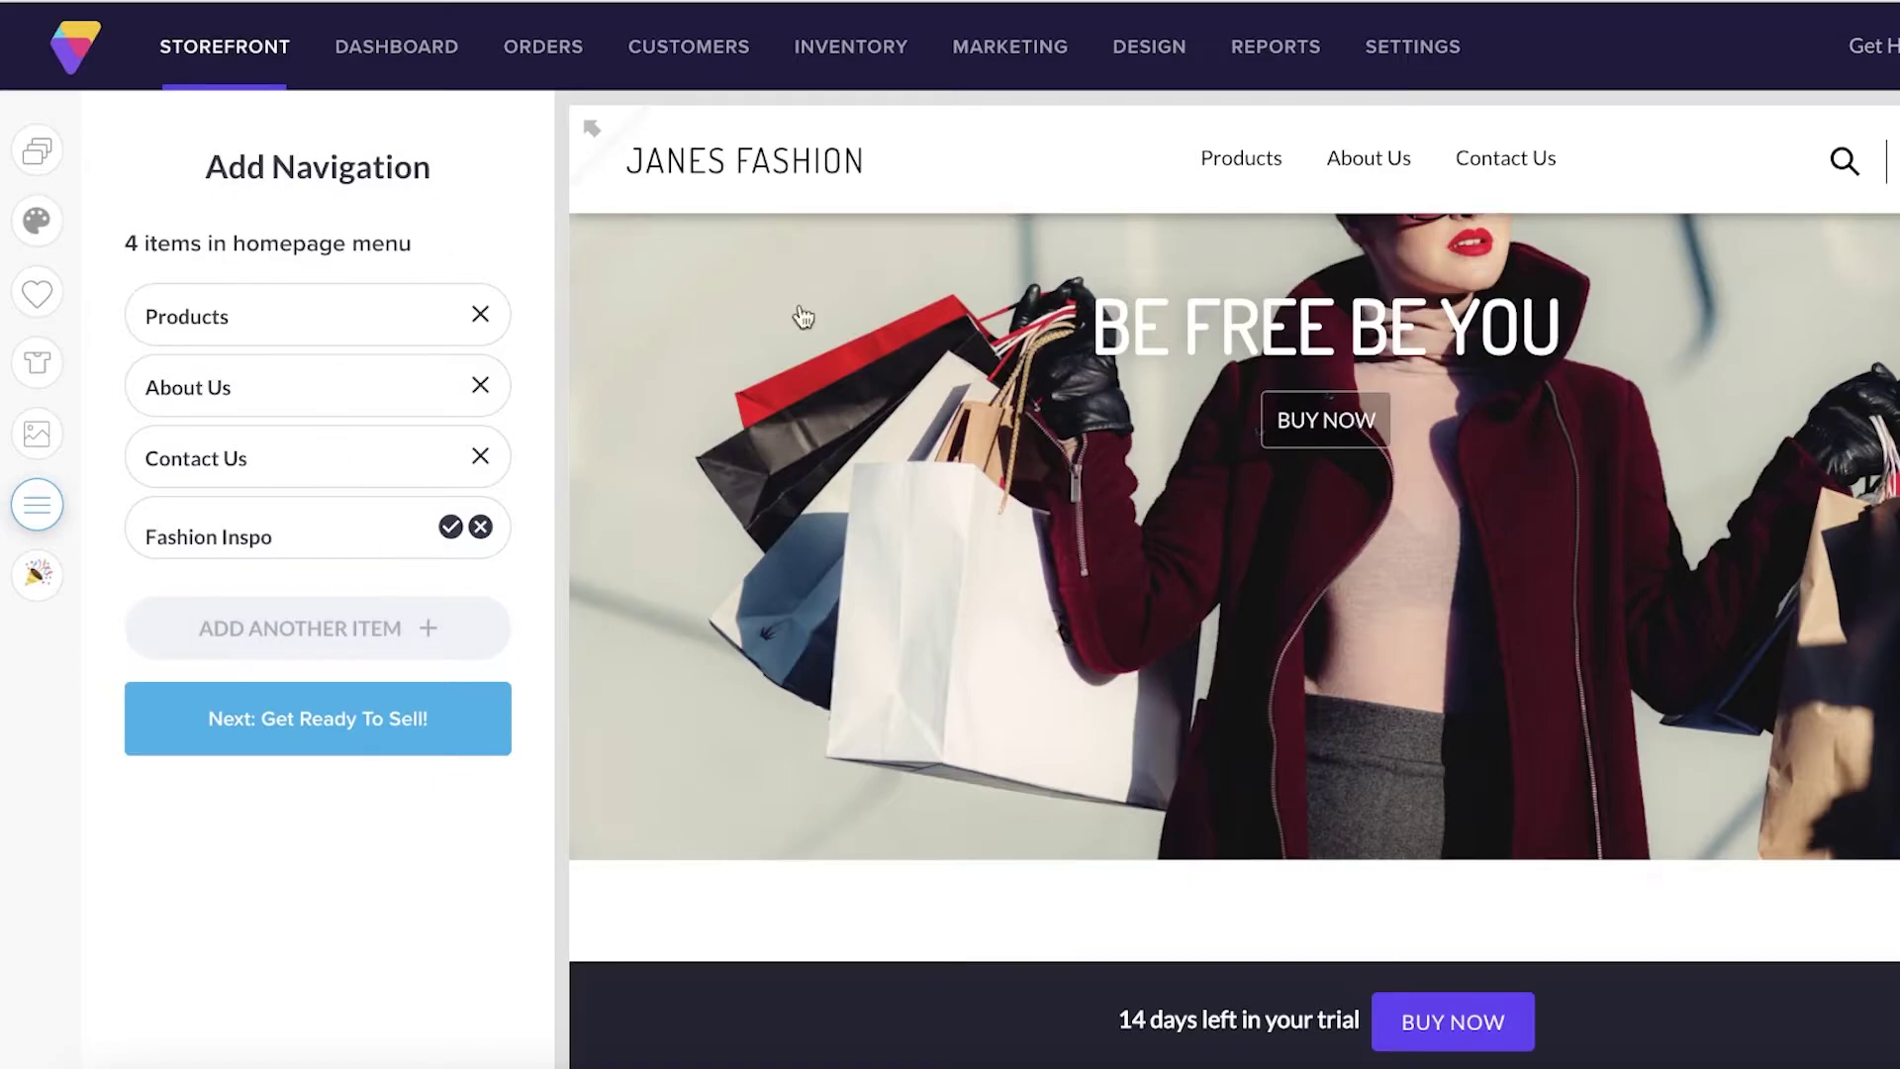
pyautogui.click(489, 537)
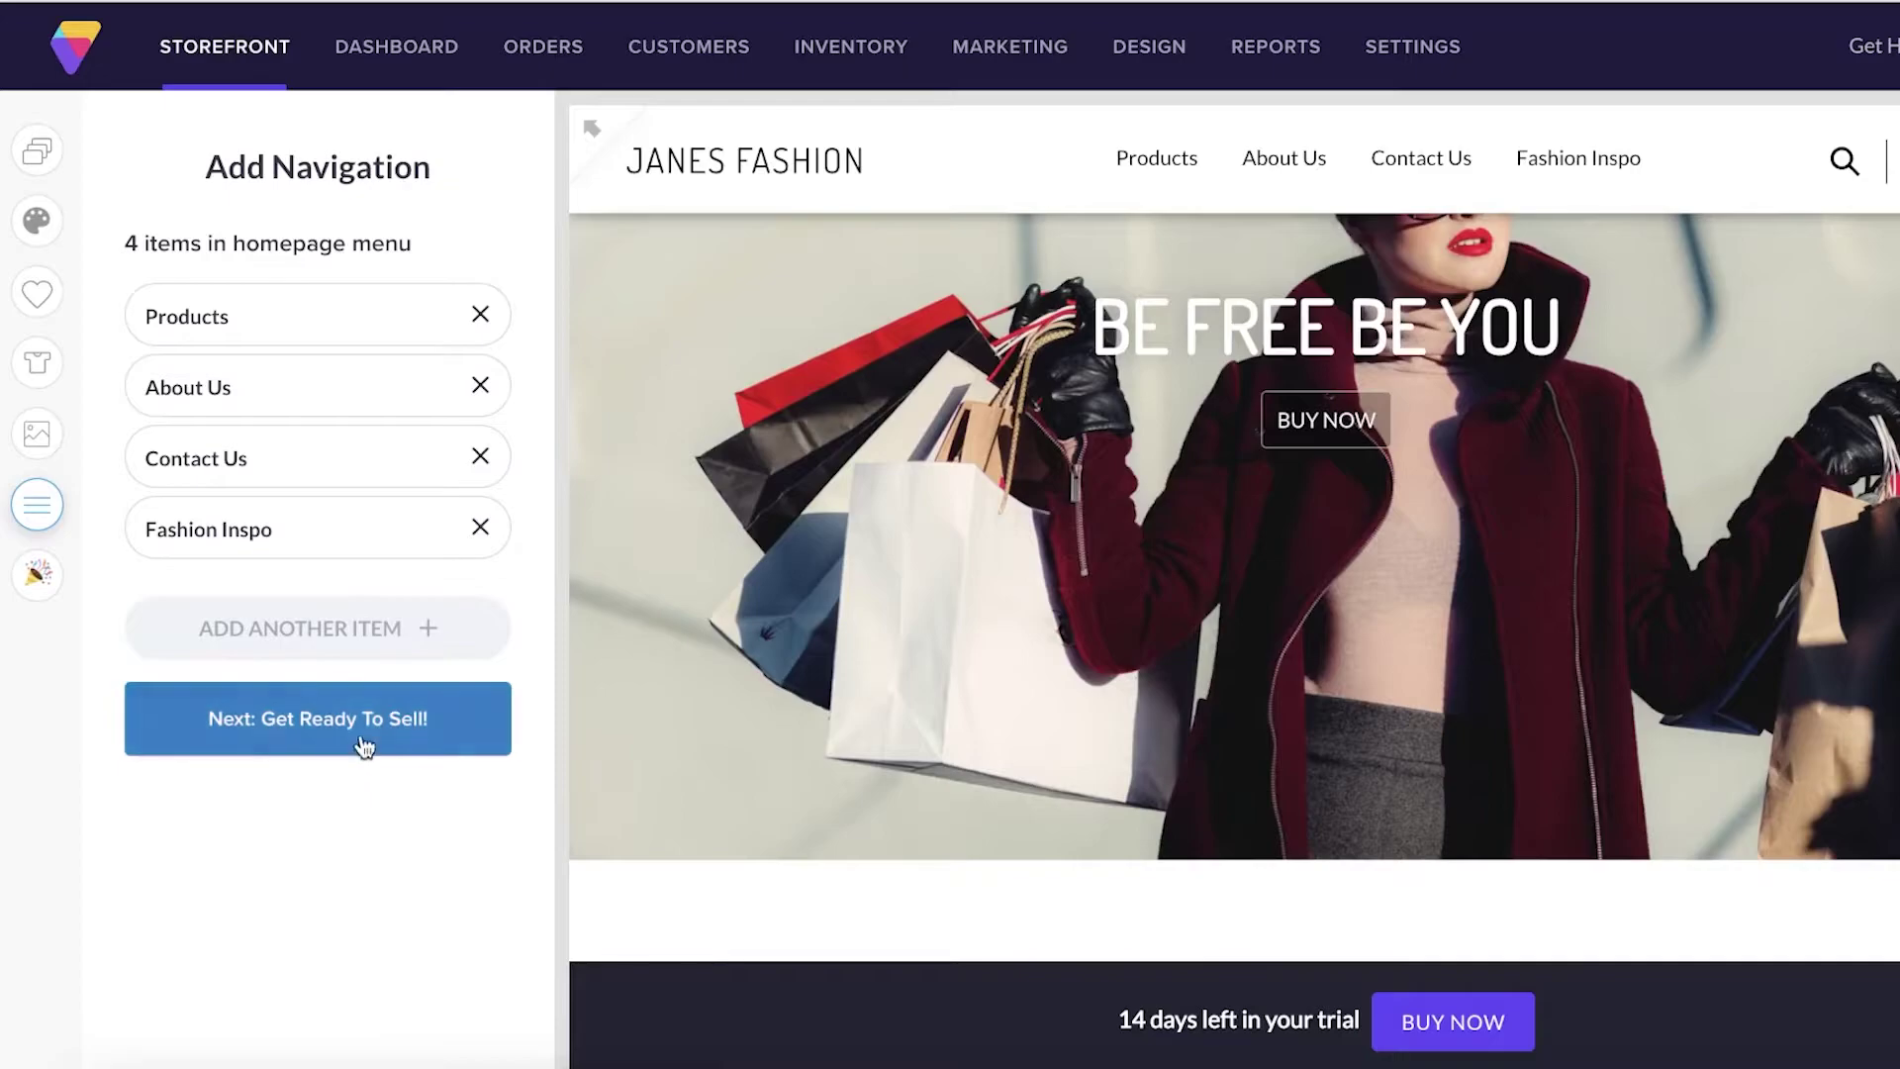
pyautogui.click(364, 732)
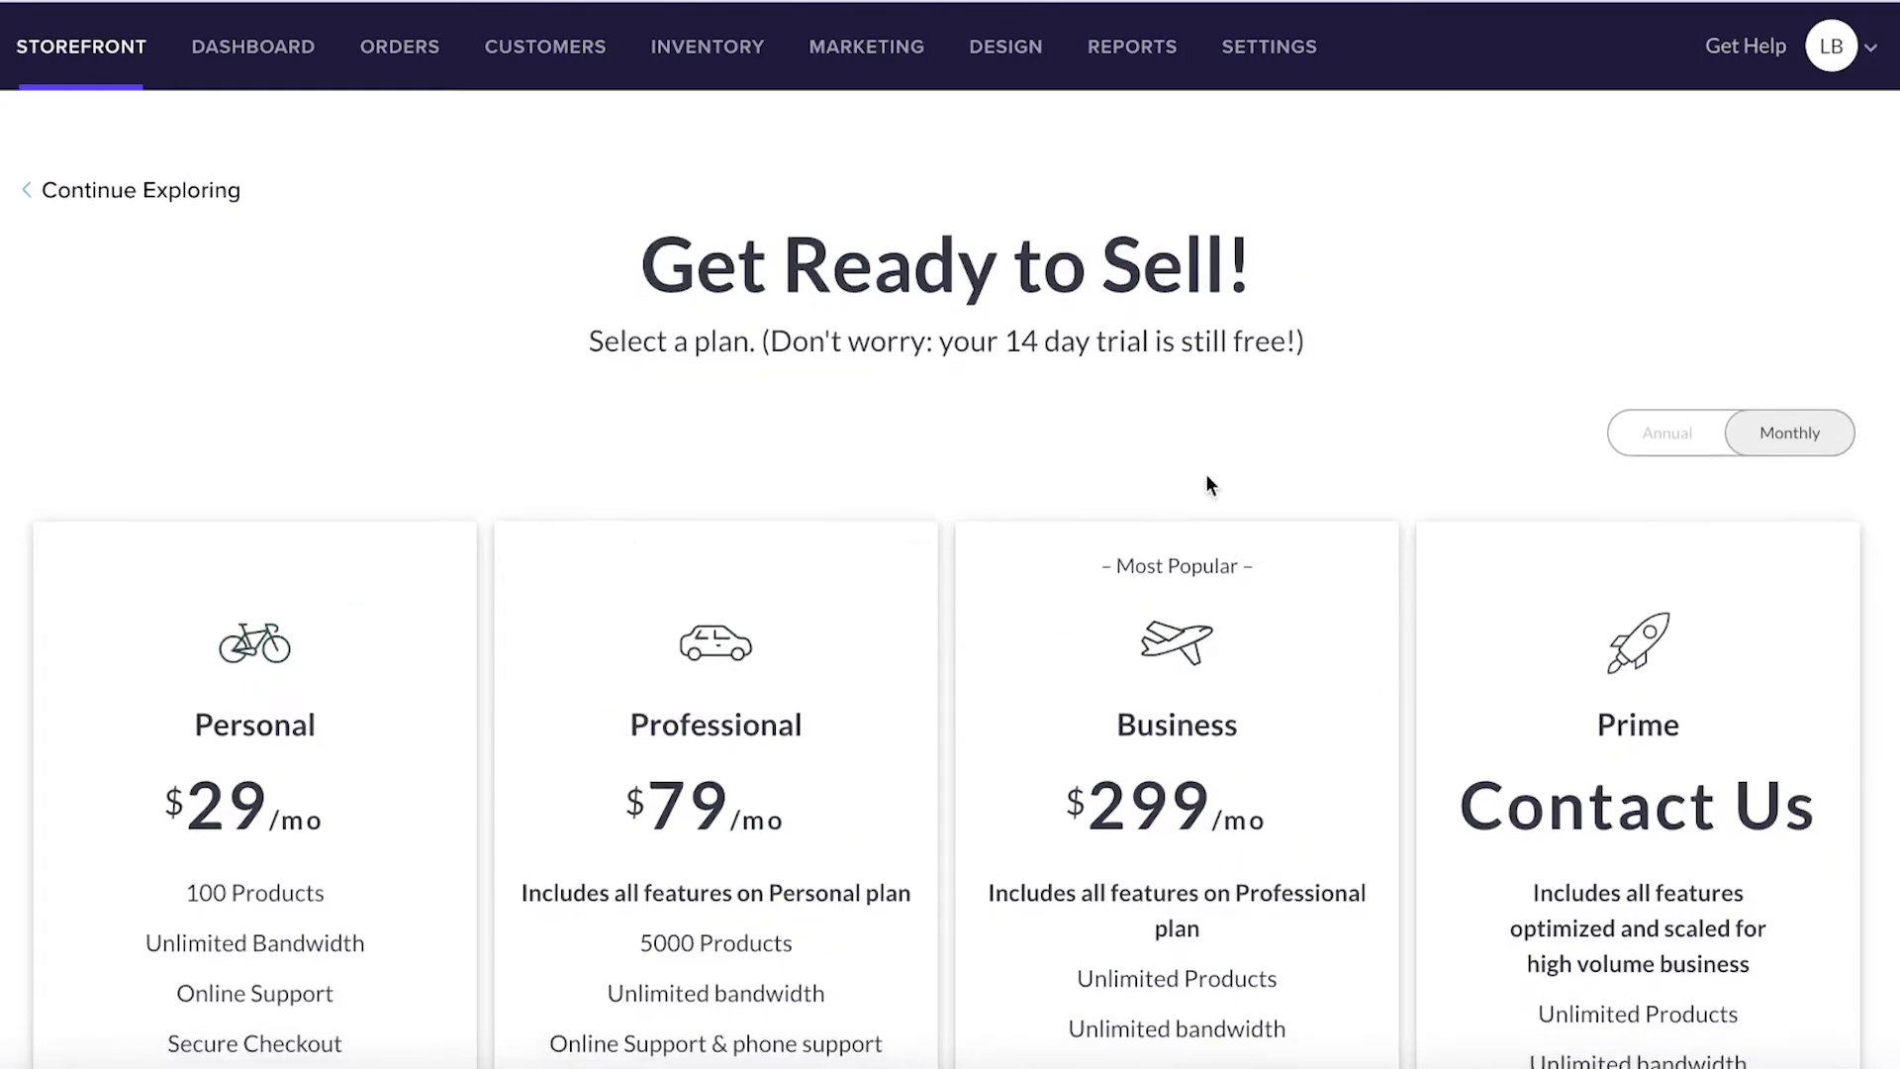
# Compare the monthly prices and included features of the Personal, Professional, Business and Prime plans
pyautogui.scroll(-8, 1206, 494)
pyautogui.scroll(7, 1485, 396)
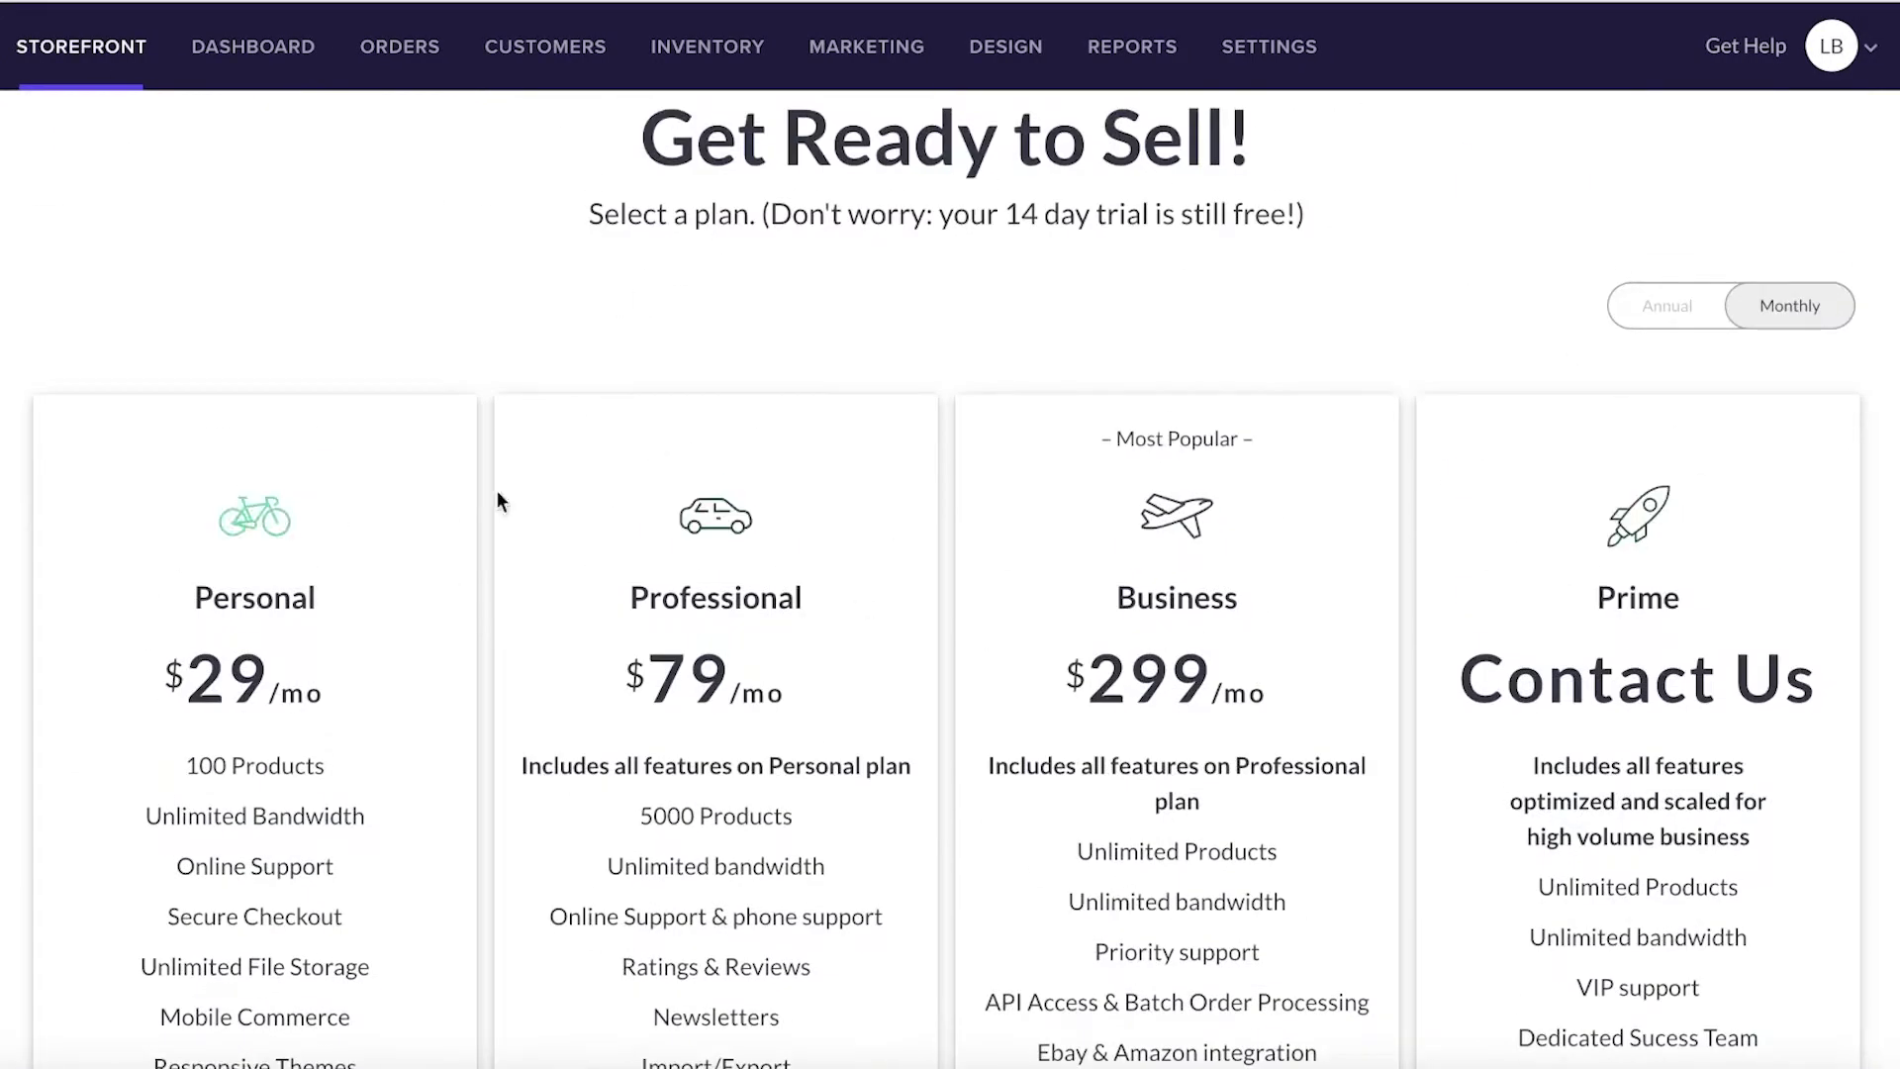
pyautogui.scroll(-8, 1493, 501)
pyautogui.scroll(8, 712, 518)
pyautogui.scroll(-8, 713, 518)
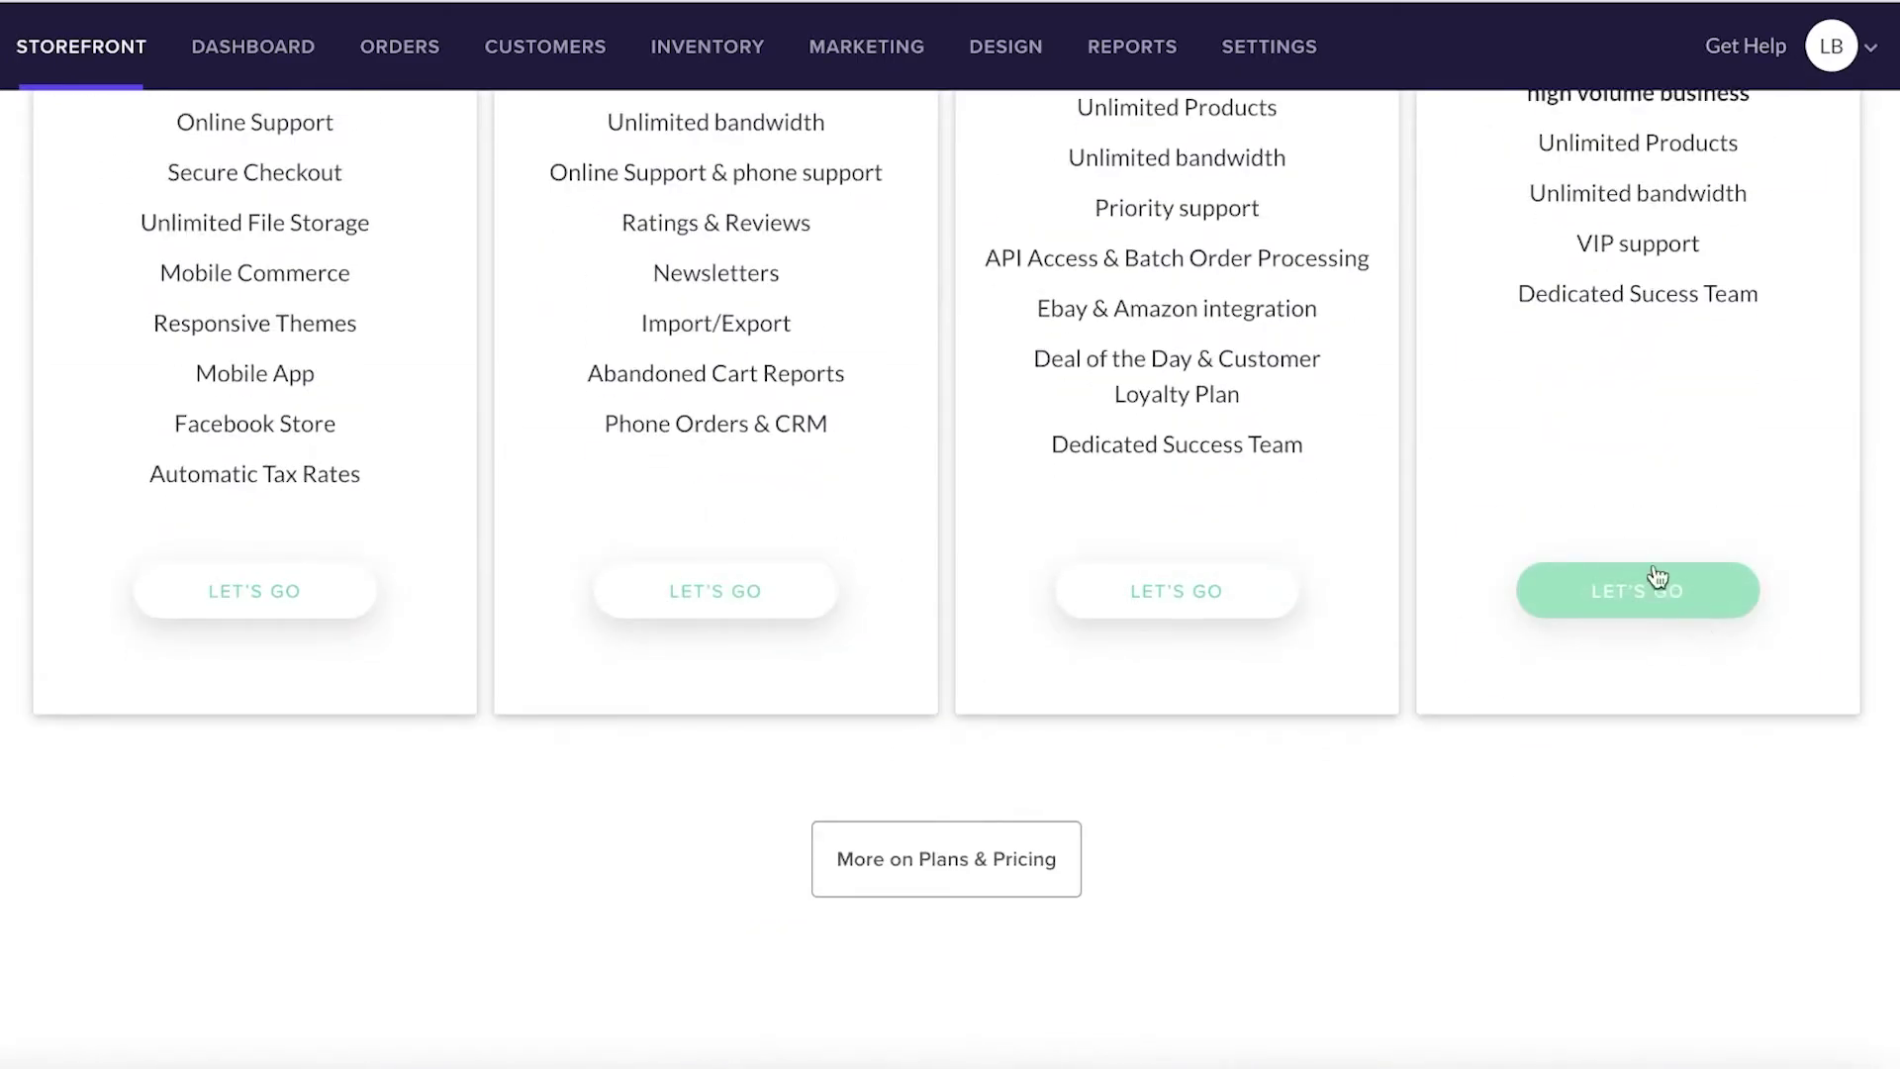
pyautogui.scroll(3, 306, 827)
pyautogui.scroll(-3, 289, 554)
pyautogui.scroll(6, 289, 562)
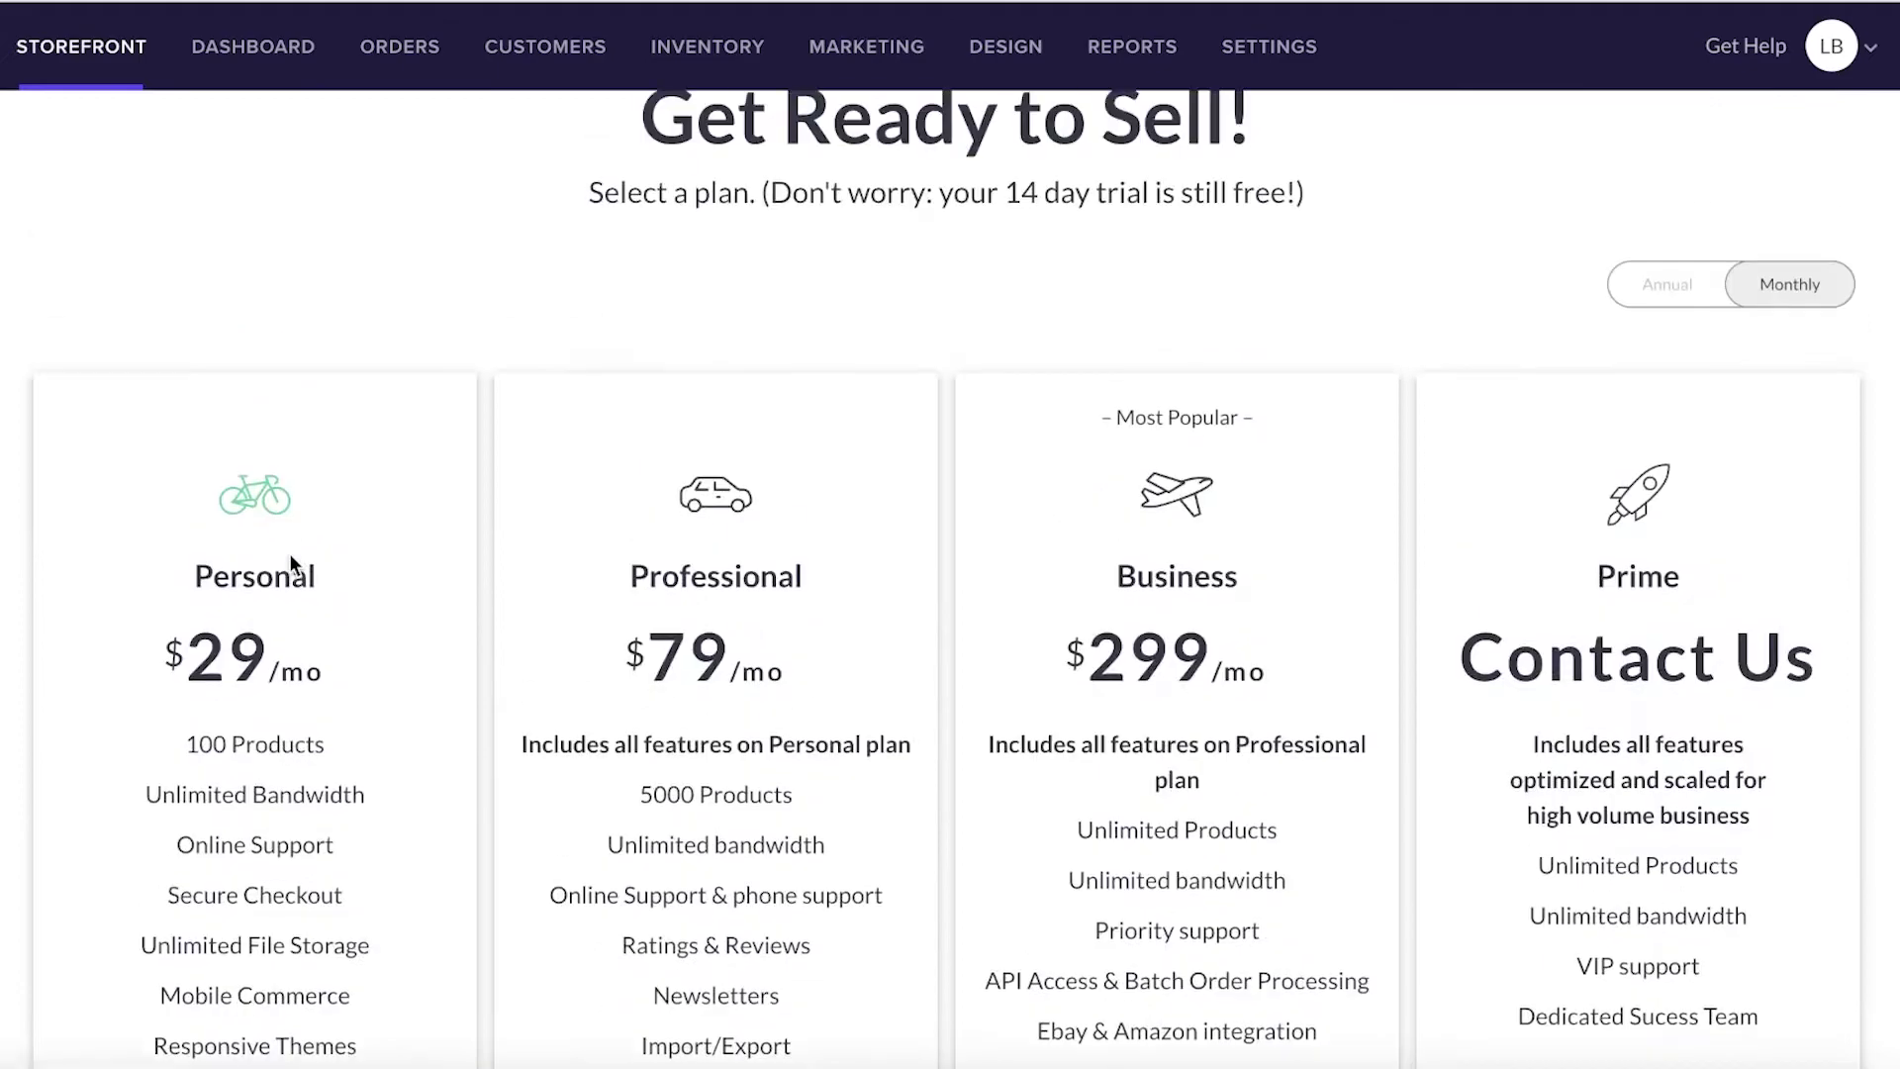
# Select the Personal plan at $29 per month
pyautogui.scroll(-2, 260, 777)
pyautogui.scroll(-1, 260, 774)
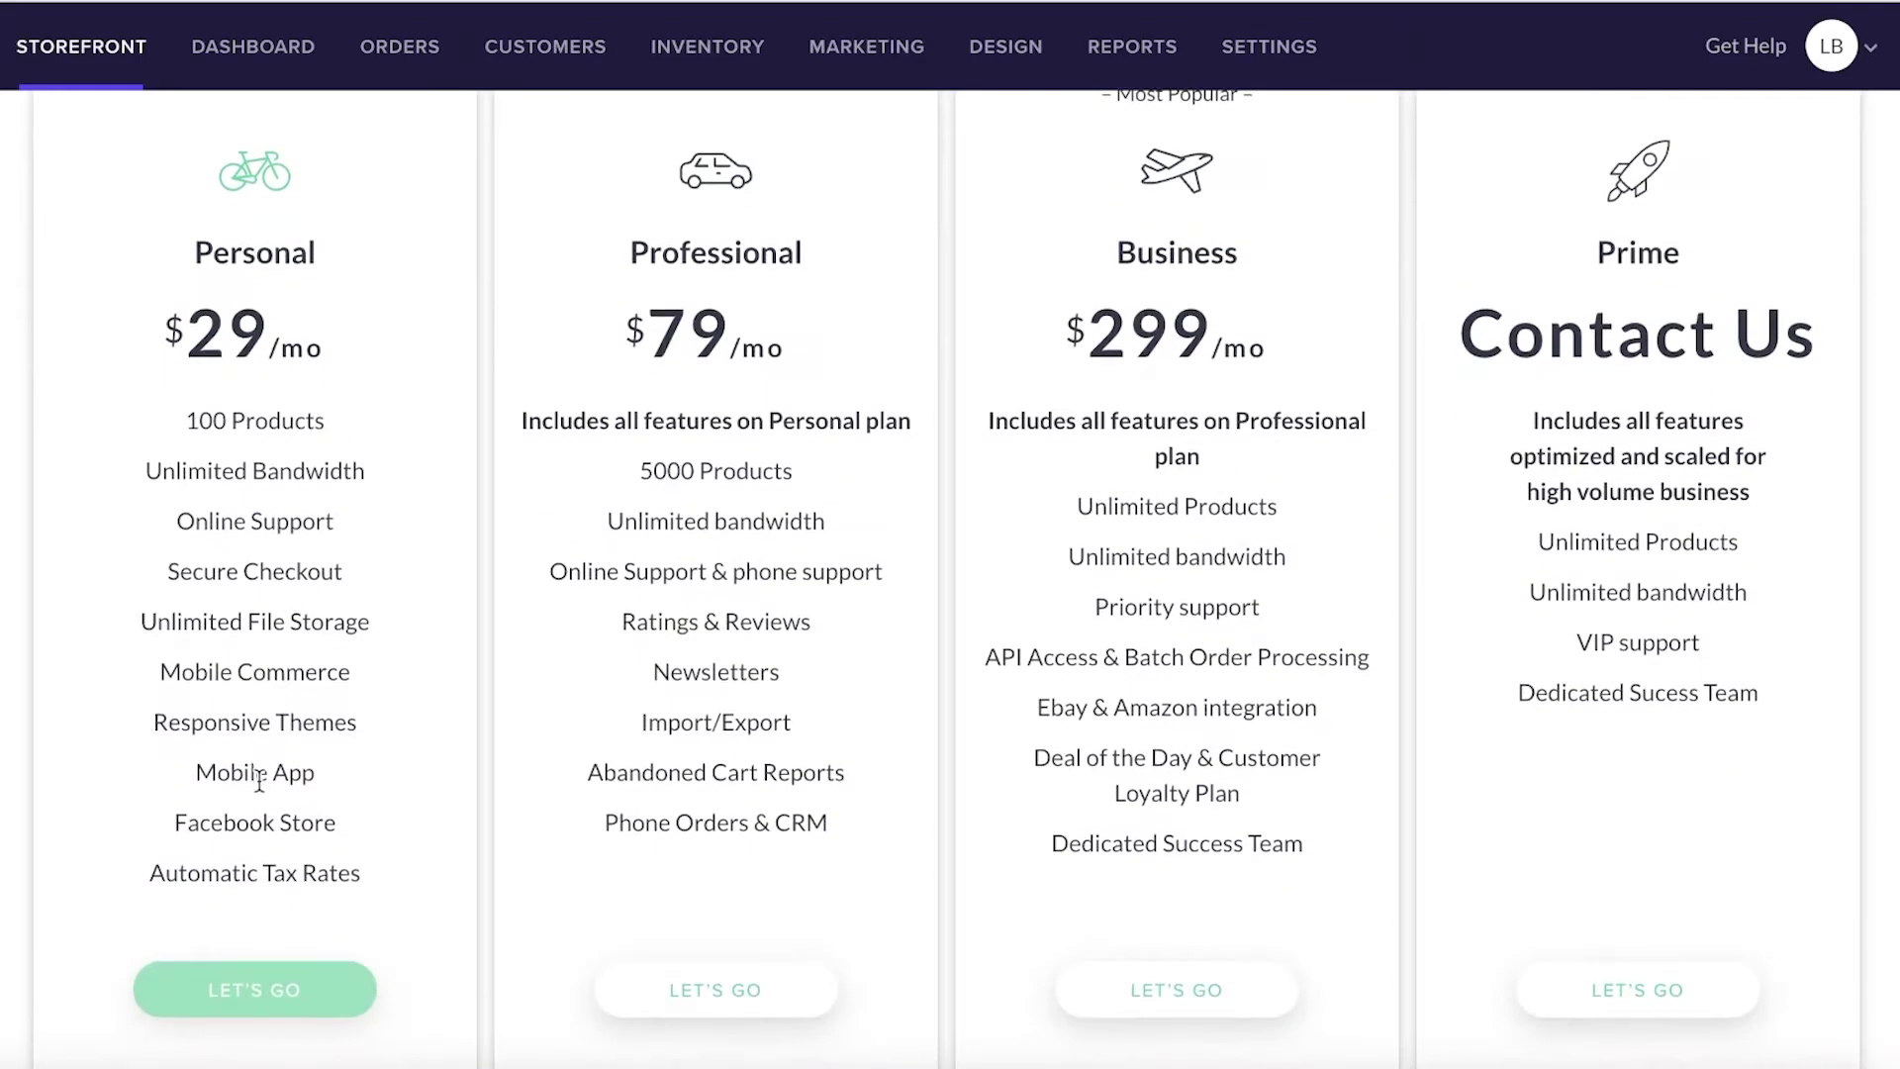
pyautogui.click(248, 974)
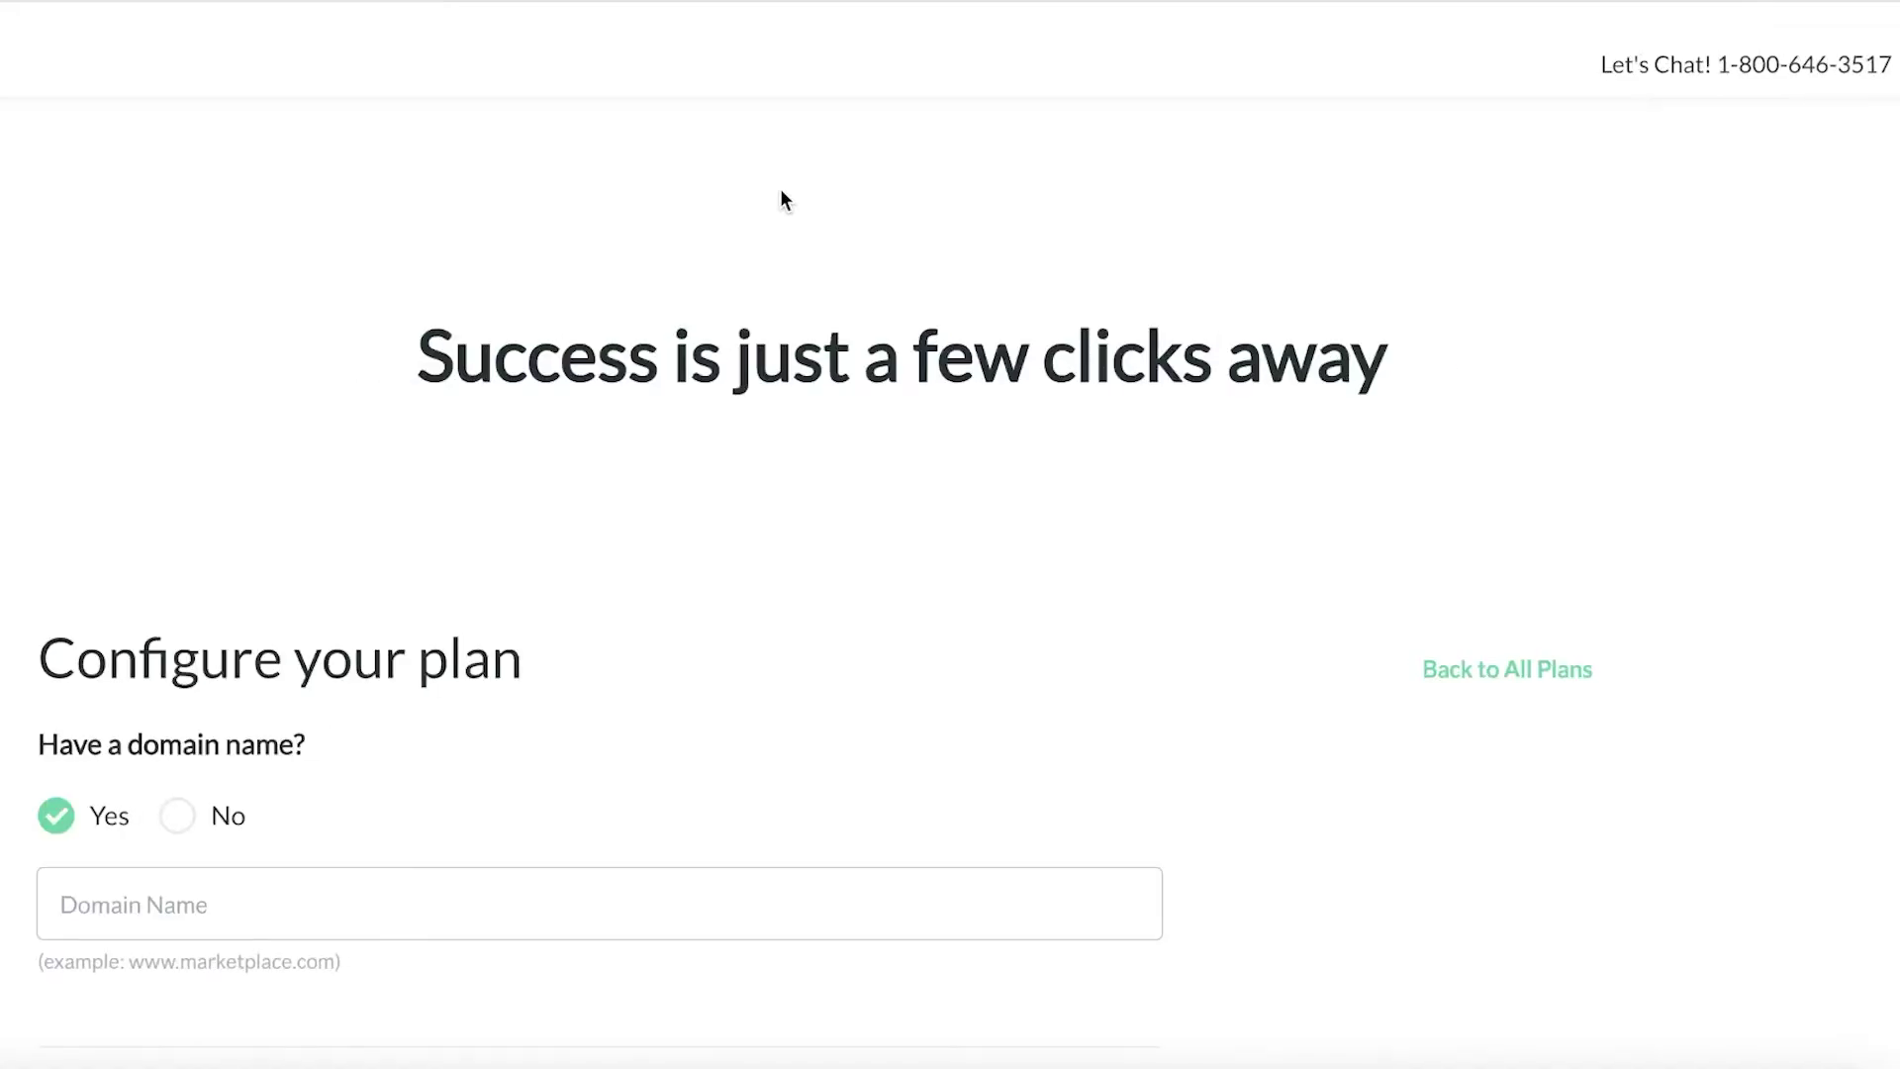
# Configure the Personal plan without an existing domain name and continue to the cart
pyautogui.scroll(-6, 774, 257)
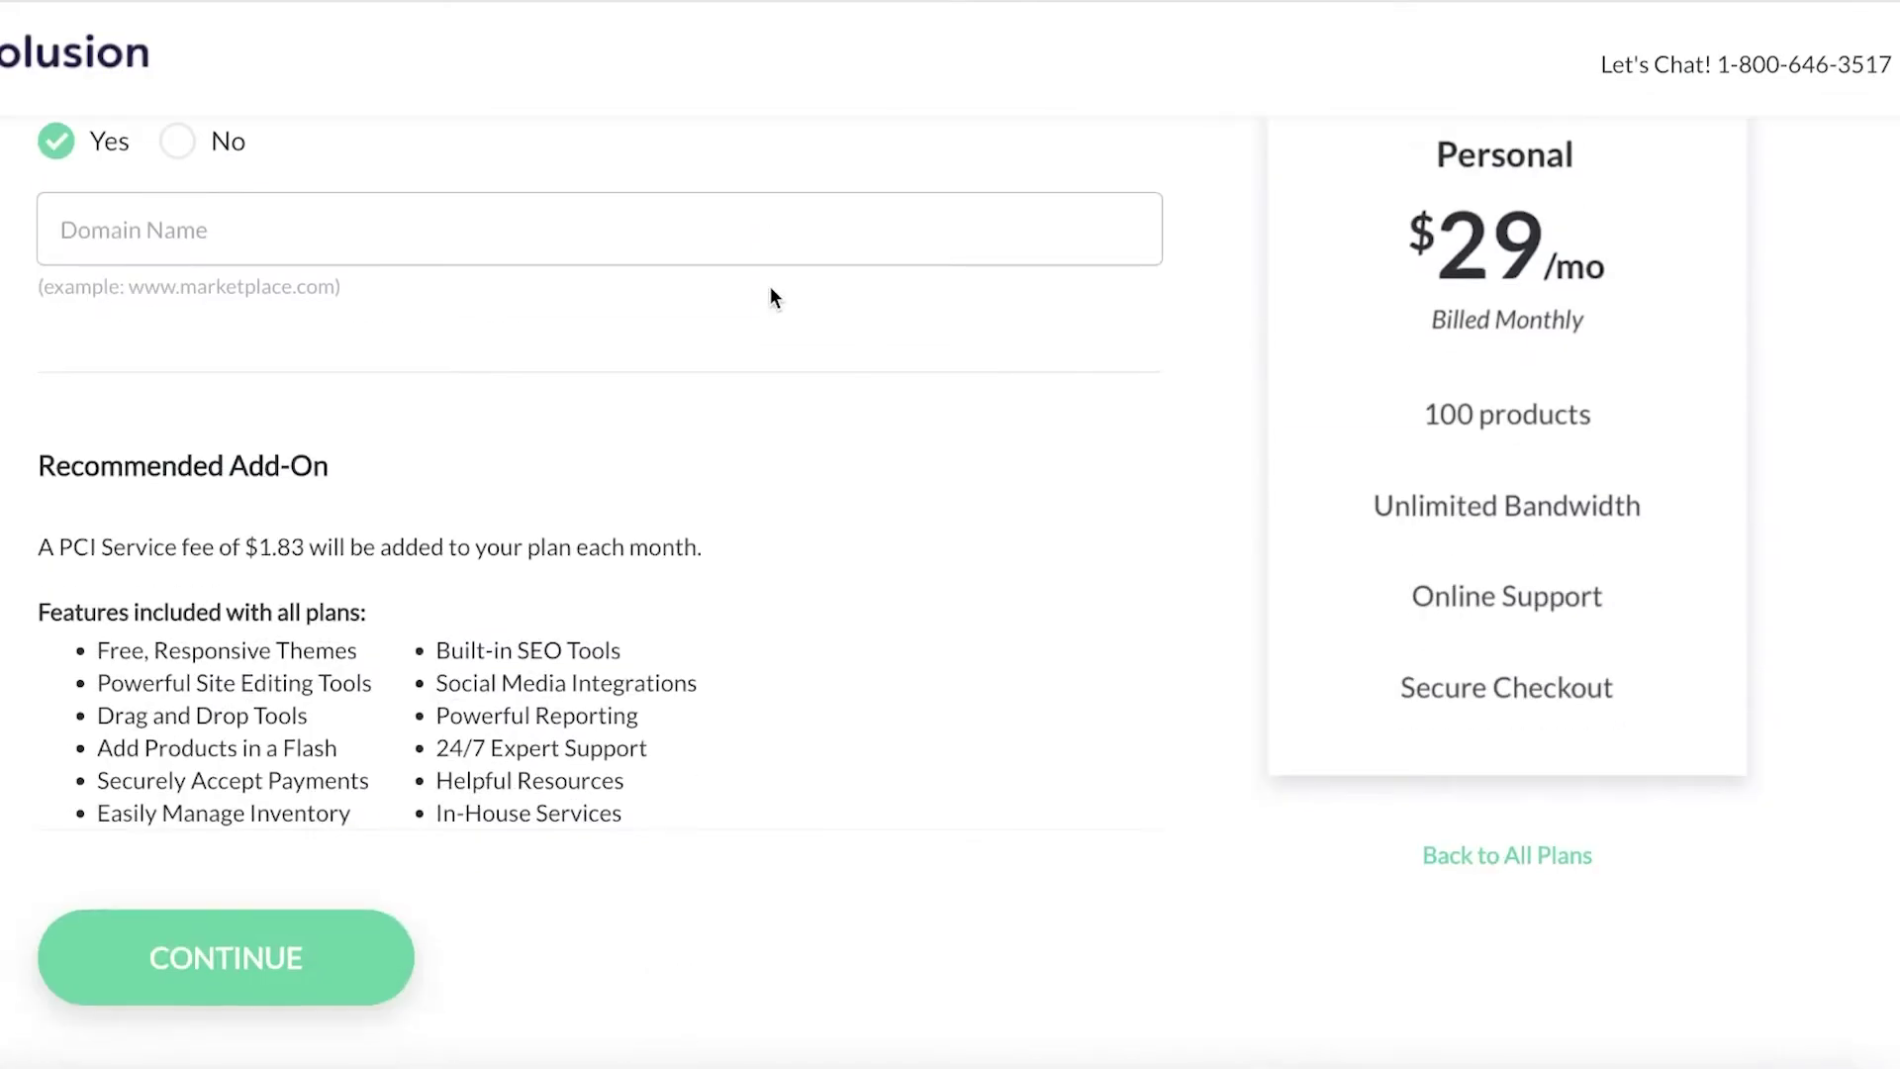
pyautogui.scroll(3, 773, 297)
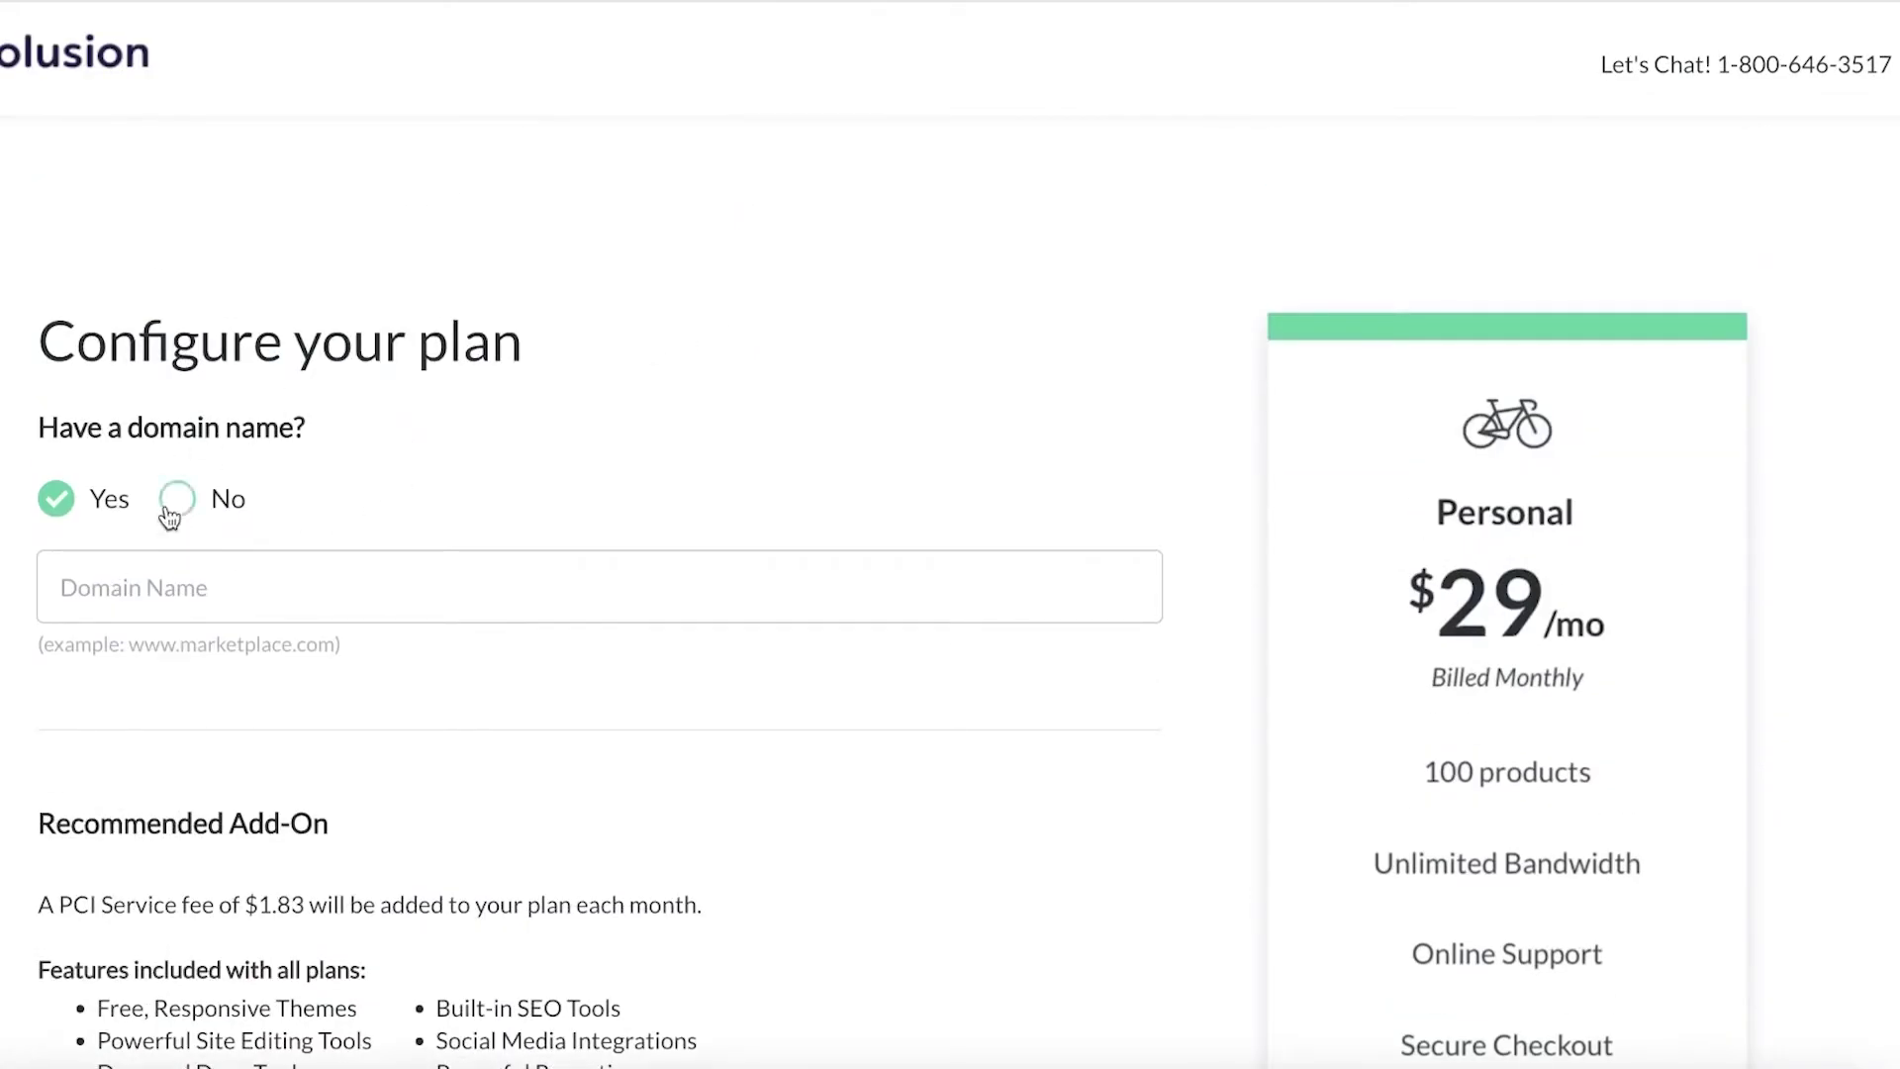
pyautogui.click(177, 498)
pyautogui.scroll(-1, 525, 604)
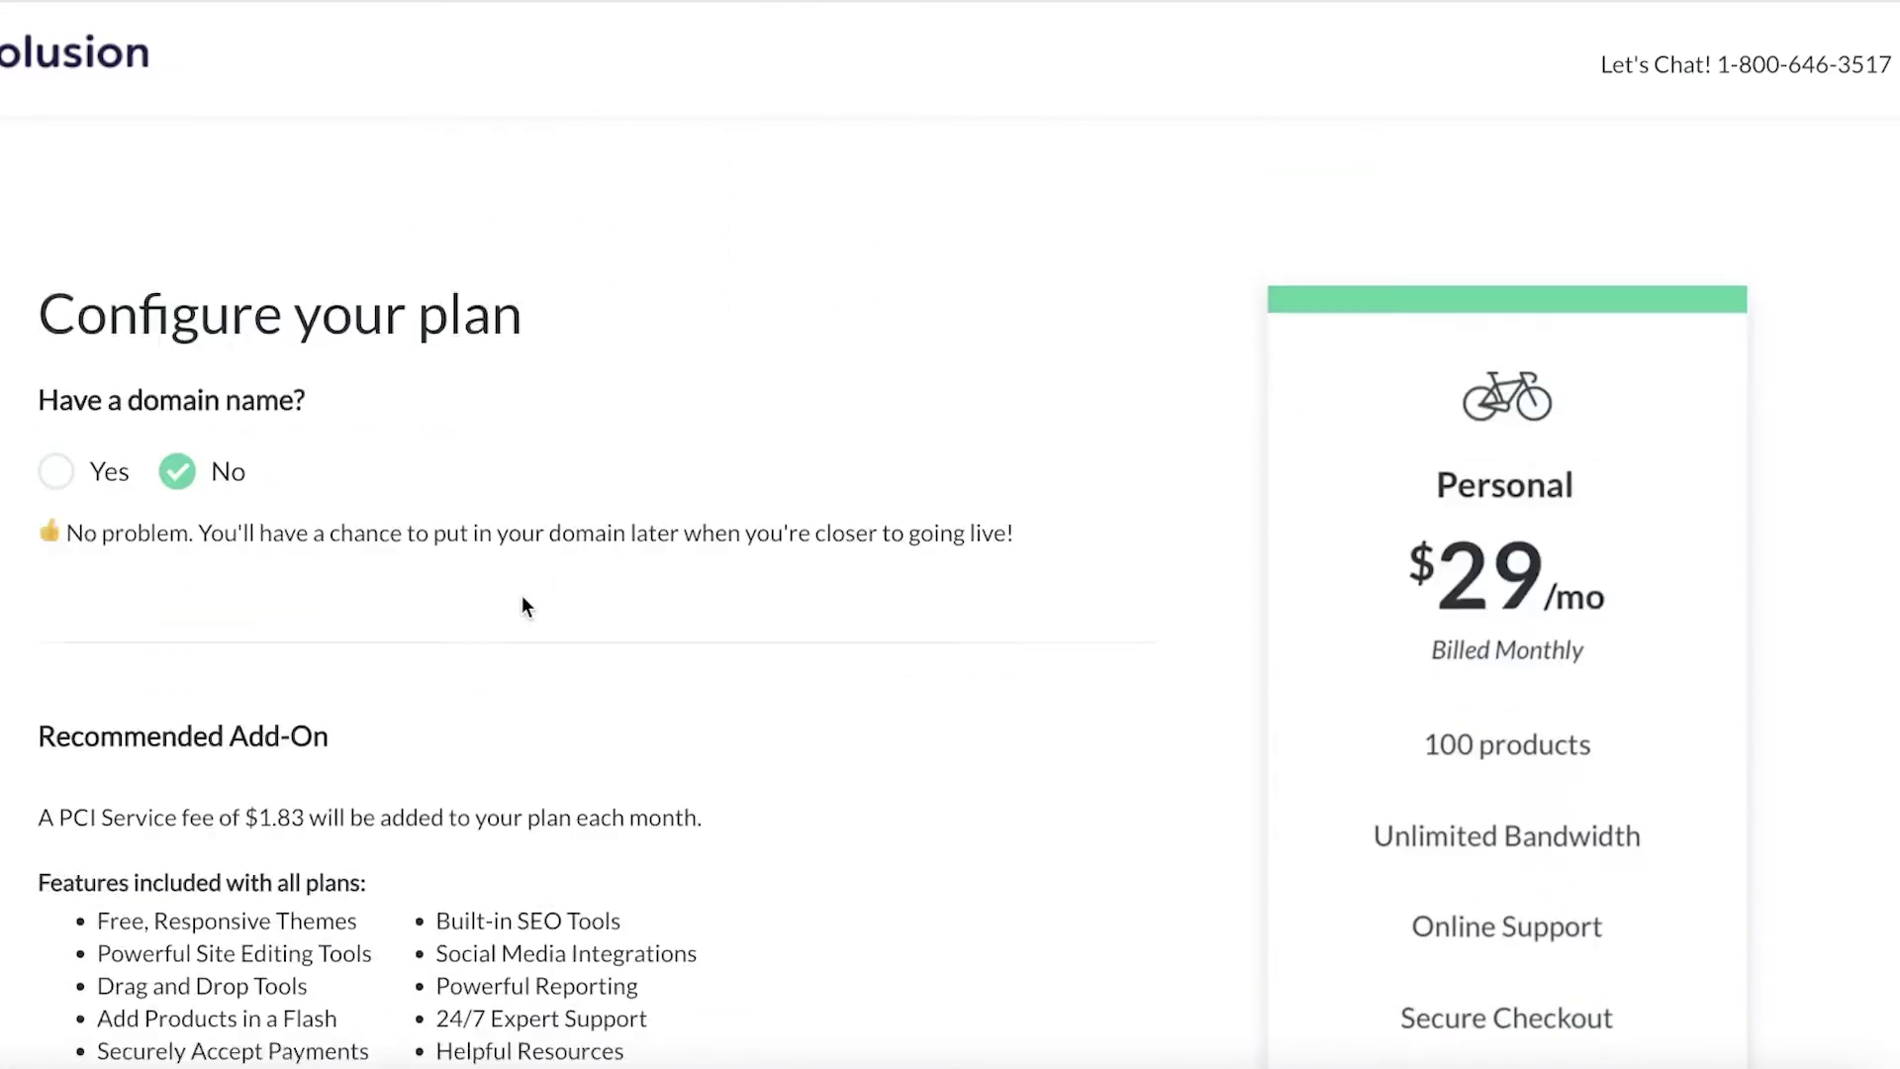
pyautogui.scroll(-5, 526, 592)
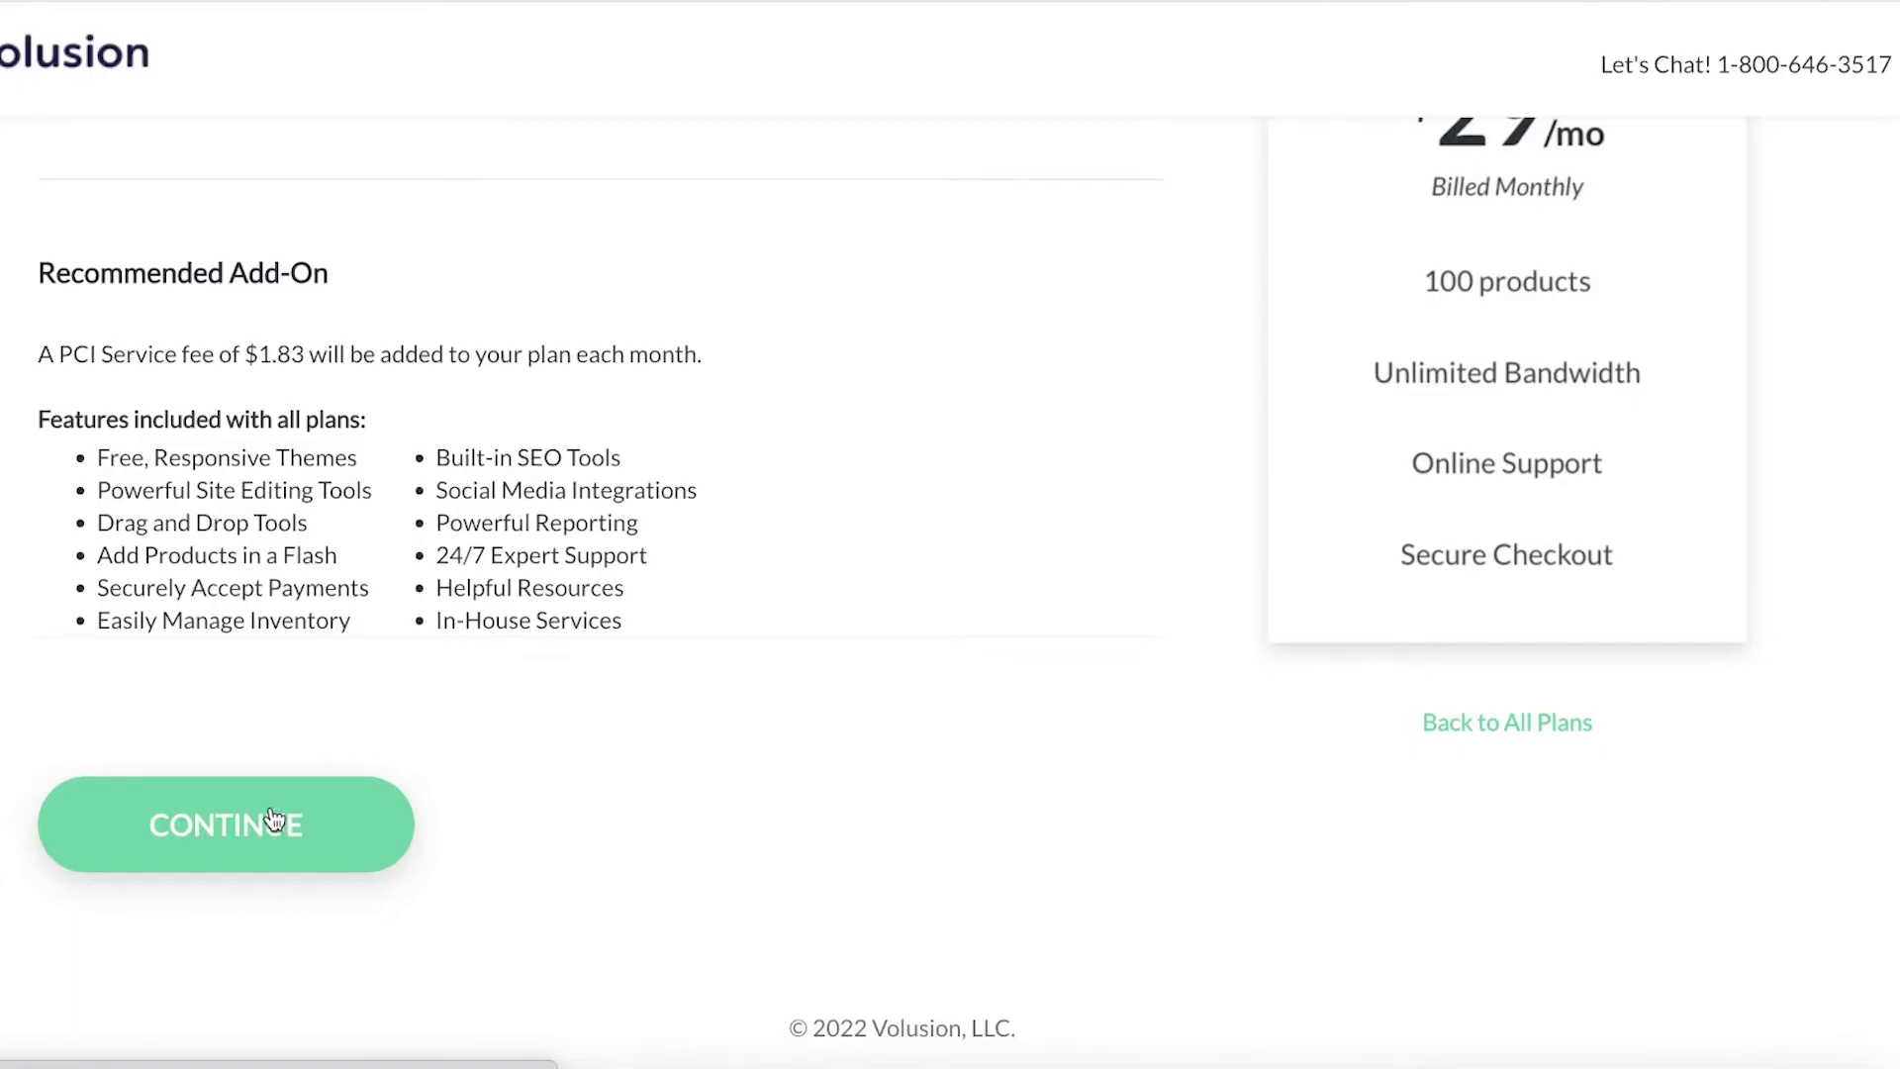
pyautogui.click(274, 820)
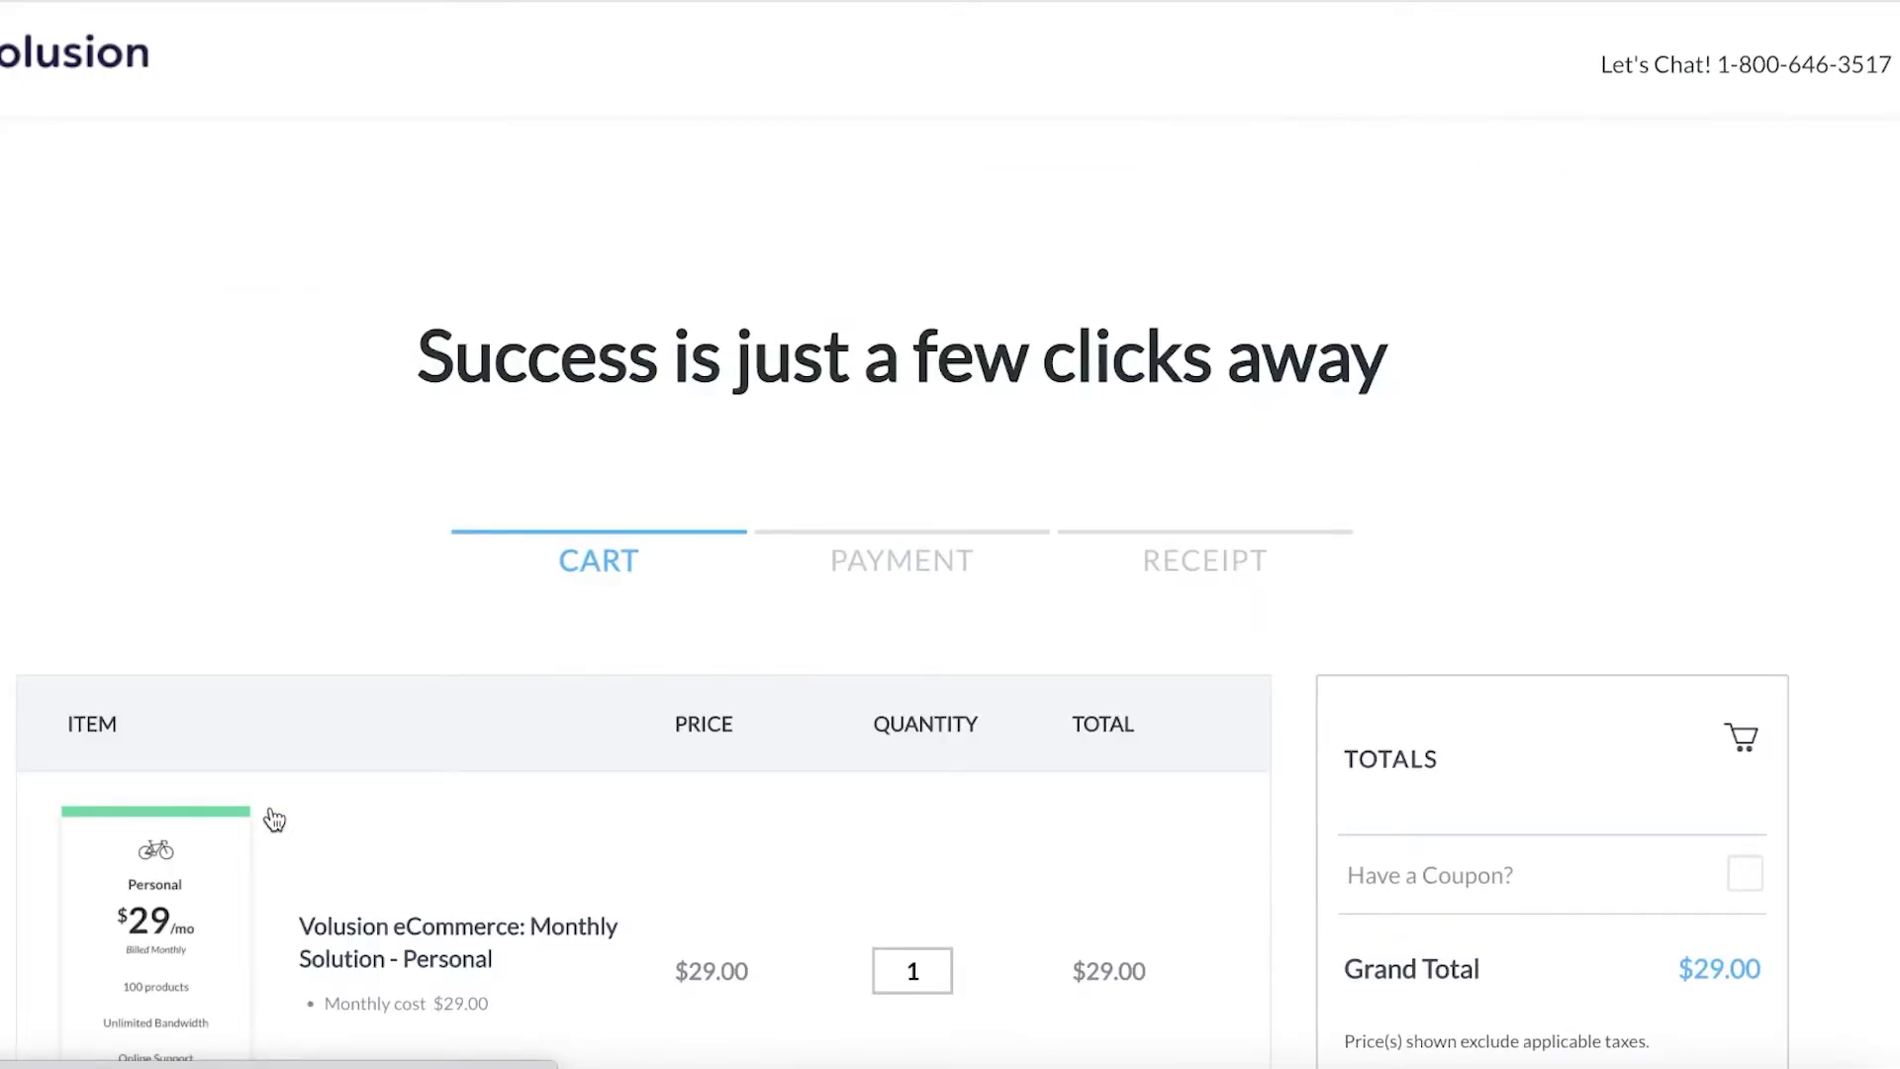
# Proceed to checkout with the Personal plan and review the billing address and credit card fields
pyautogui.scroll(-6, 274, 820)
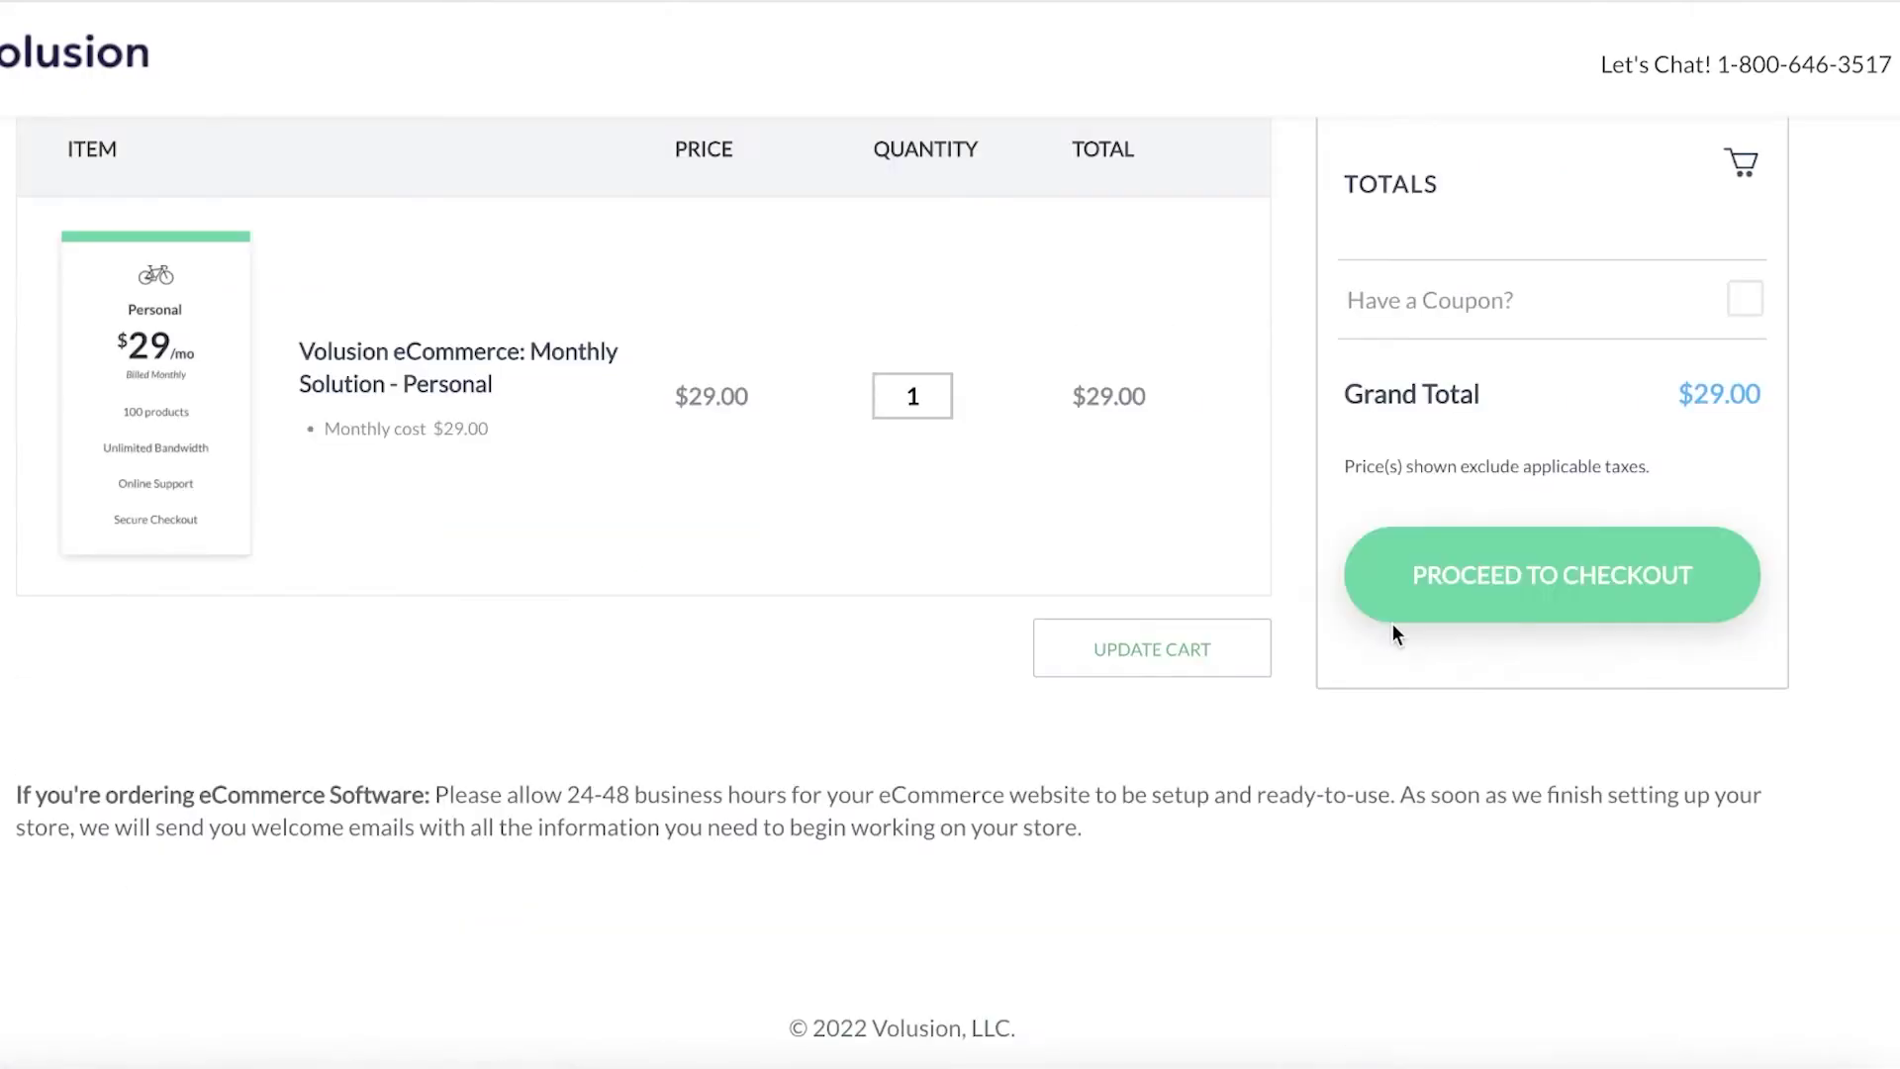
pyautogui.click(1554, 585)
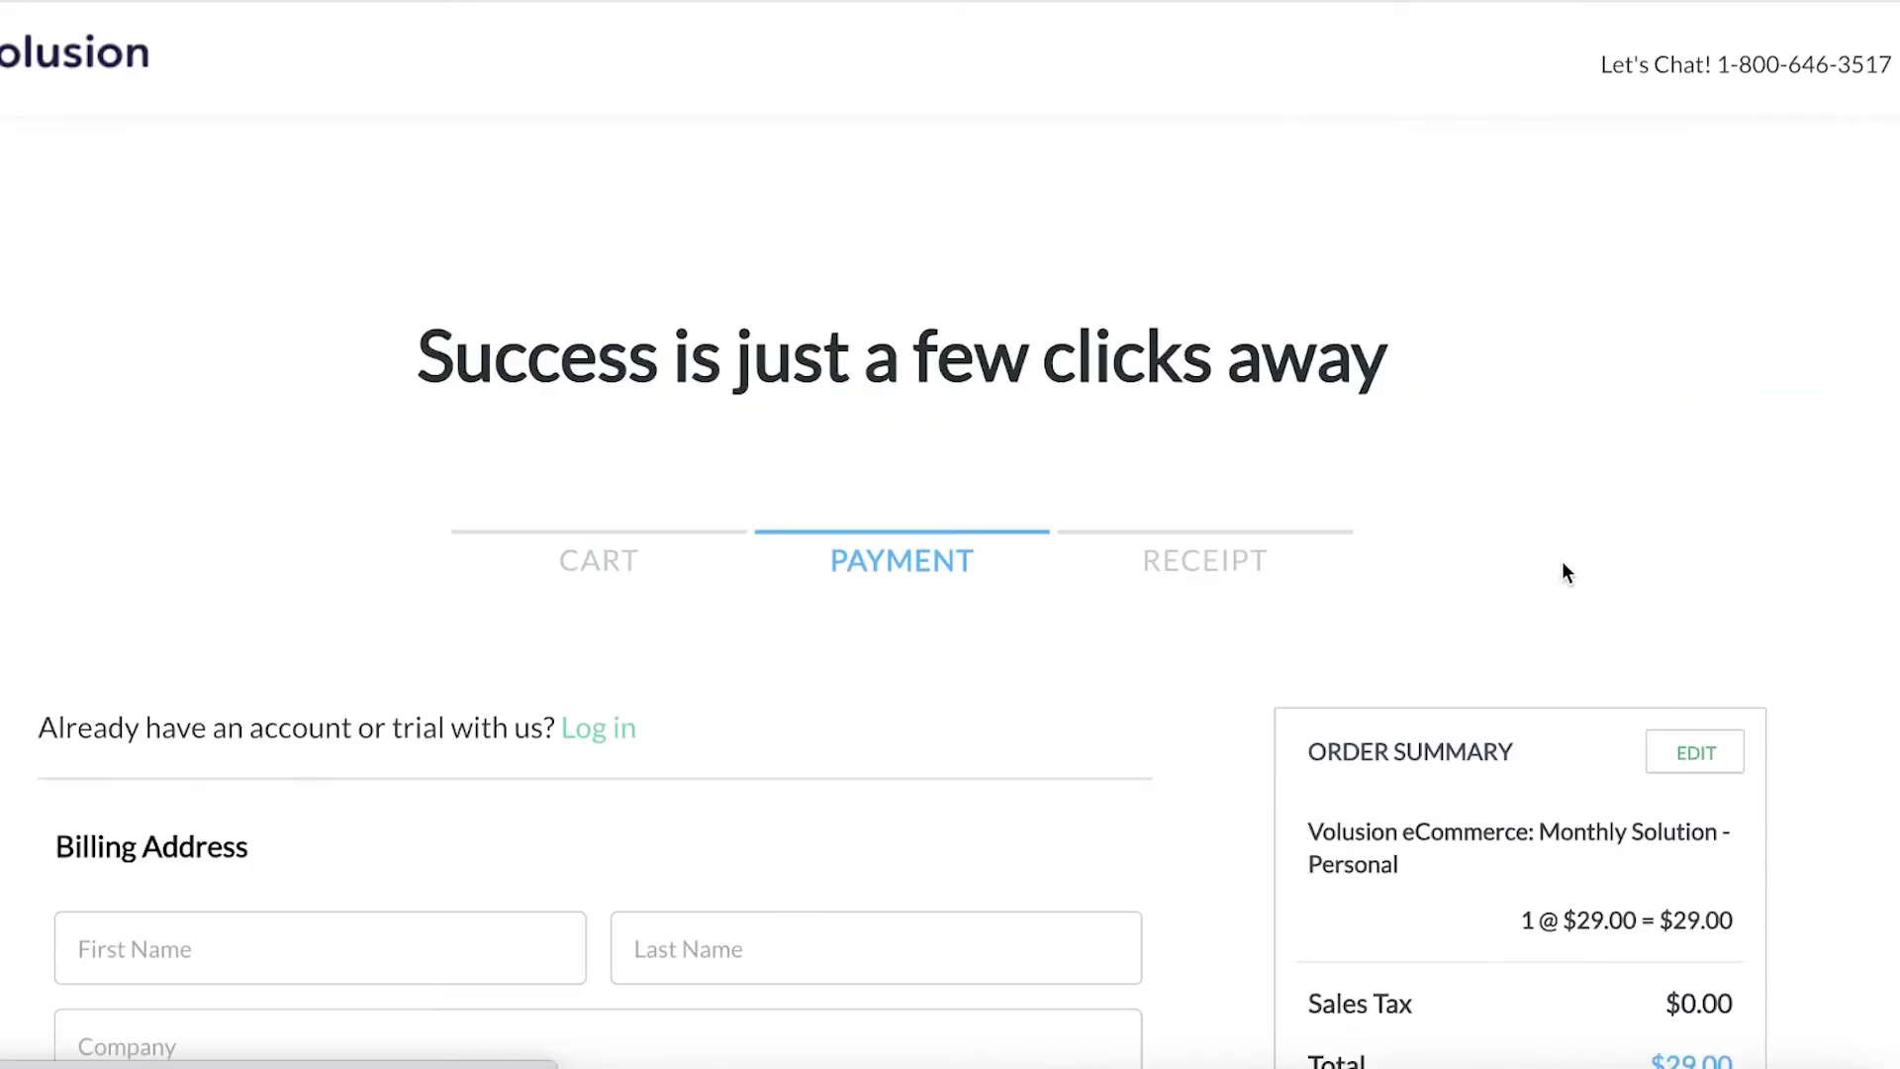
pyautogui.scroll(-9, 1302, 408)
pyautogui.scroll(-3, 1650, 666)
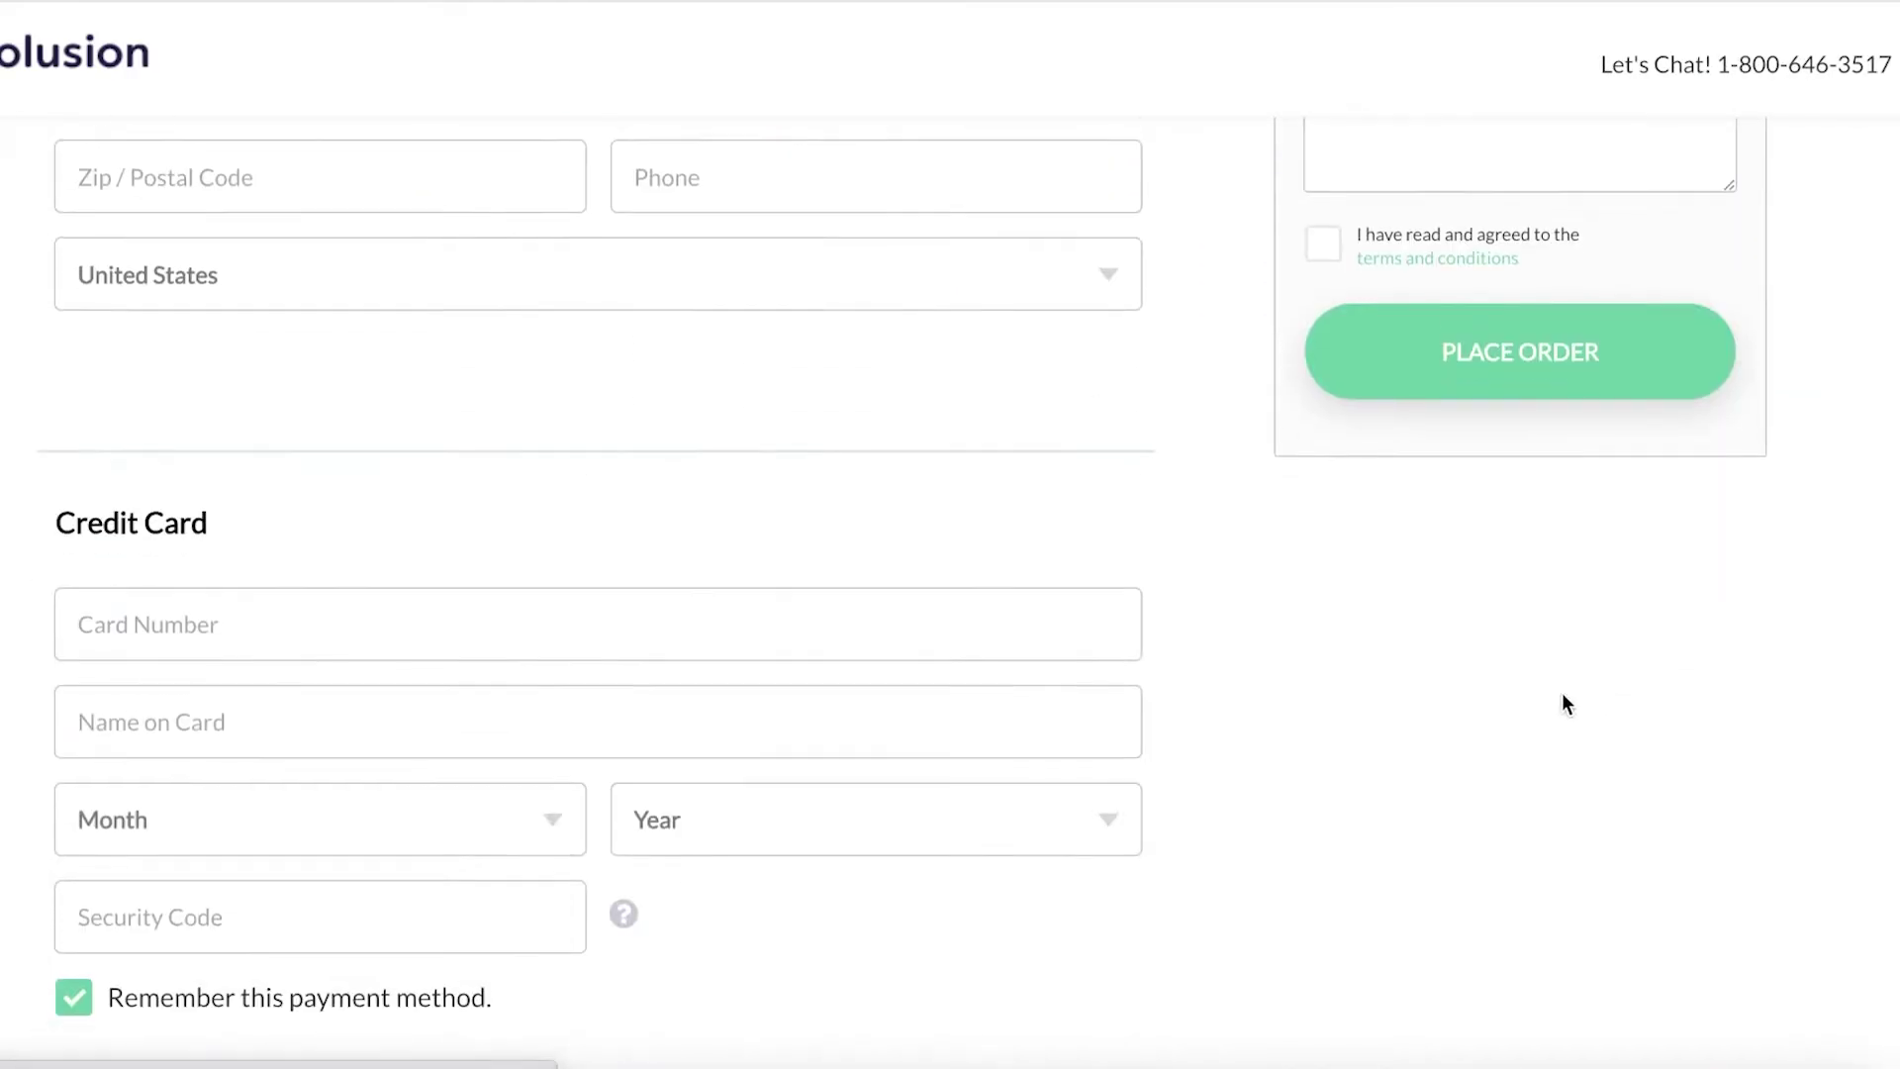
pyautogui.scroll(-6, 1035, 729)
pyautogui.scroll(17, 1082, 699)
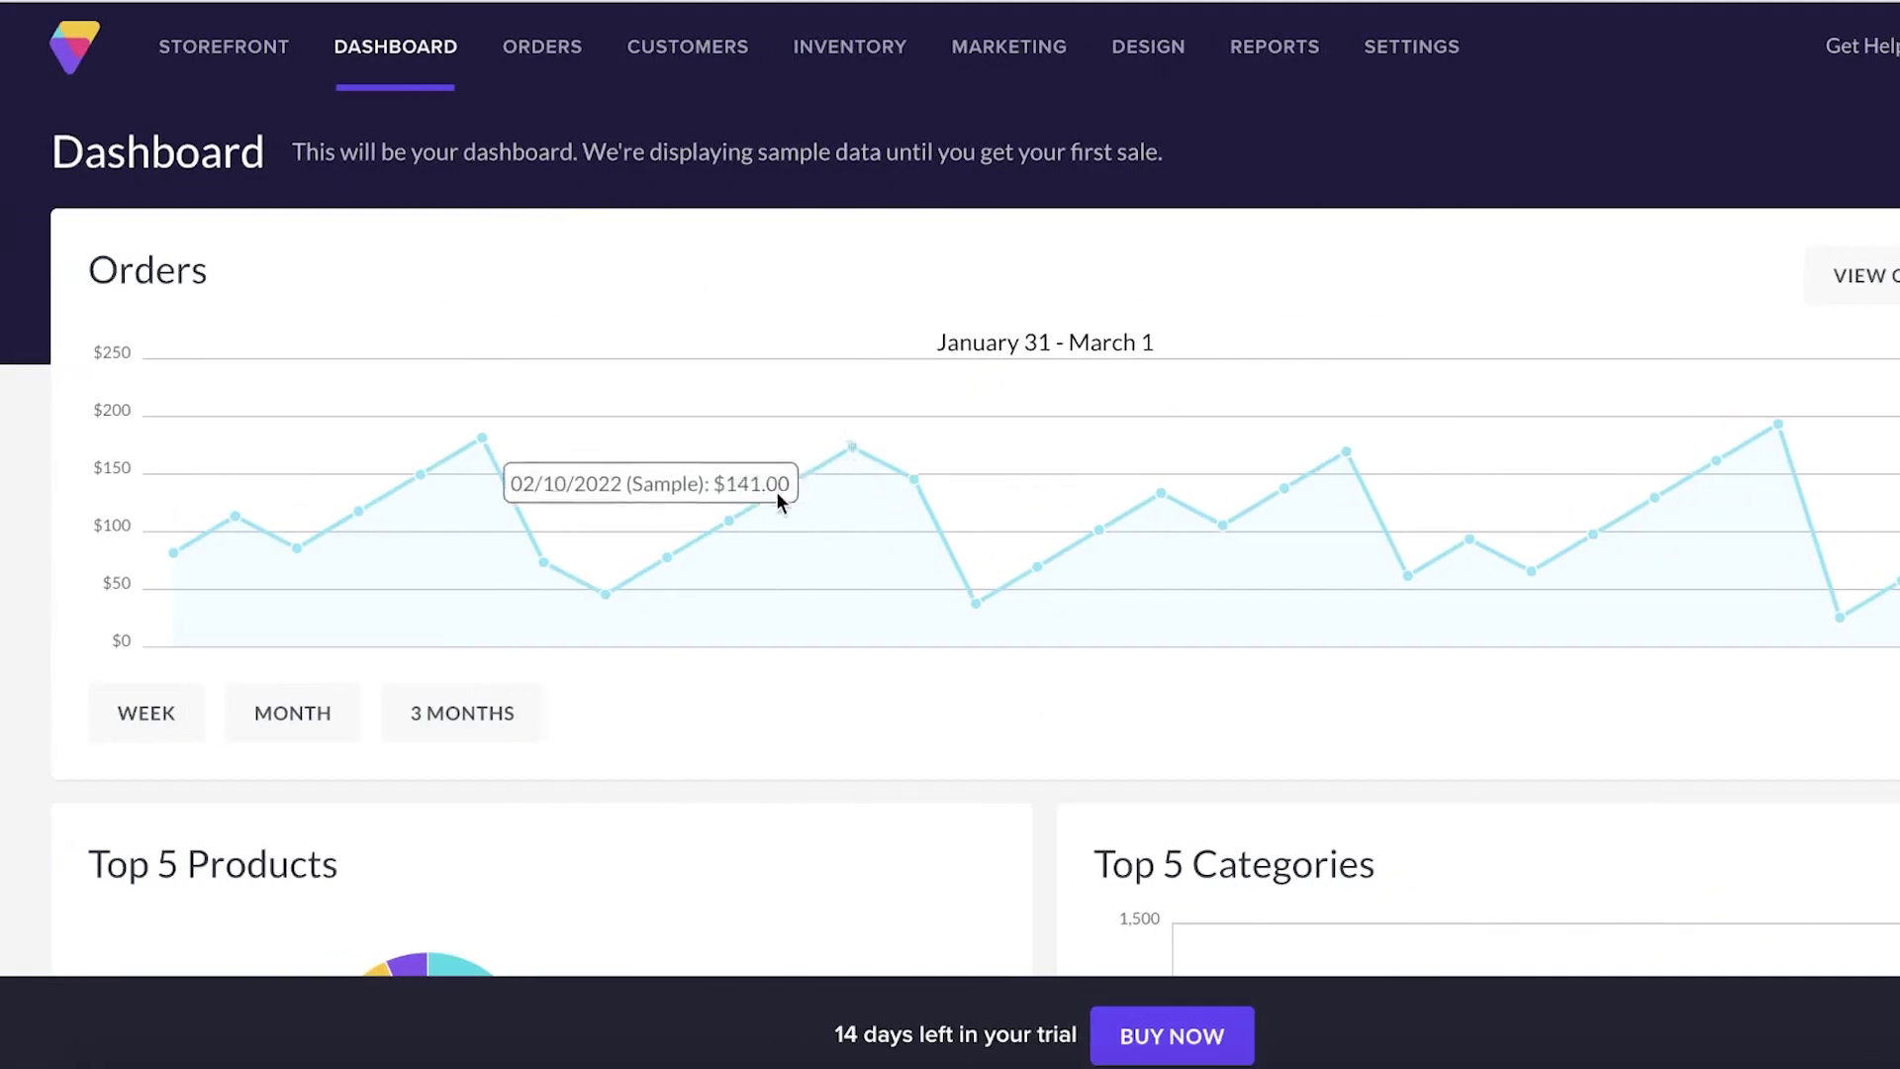
# Examine the dashboard's Orders chart and the Top 5 Products and Top 5 Categories charts
pyautogui.scroll(3, 693, 453)
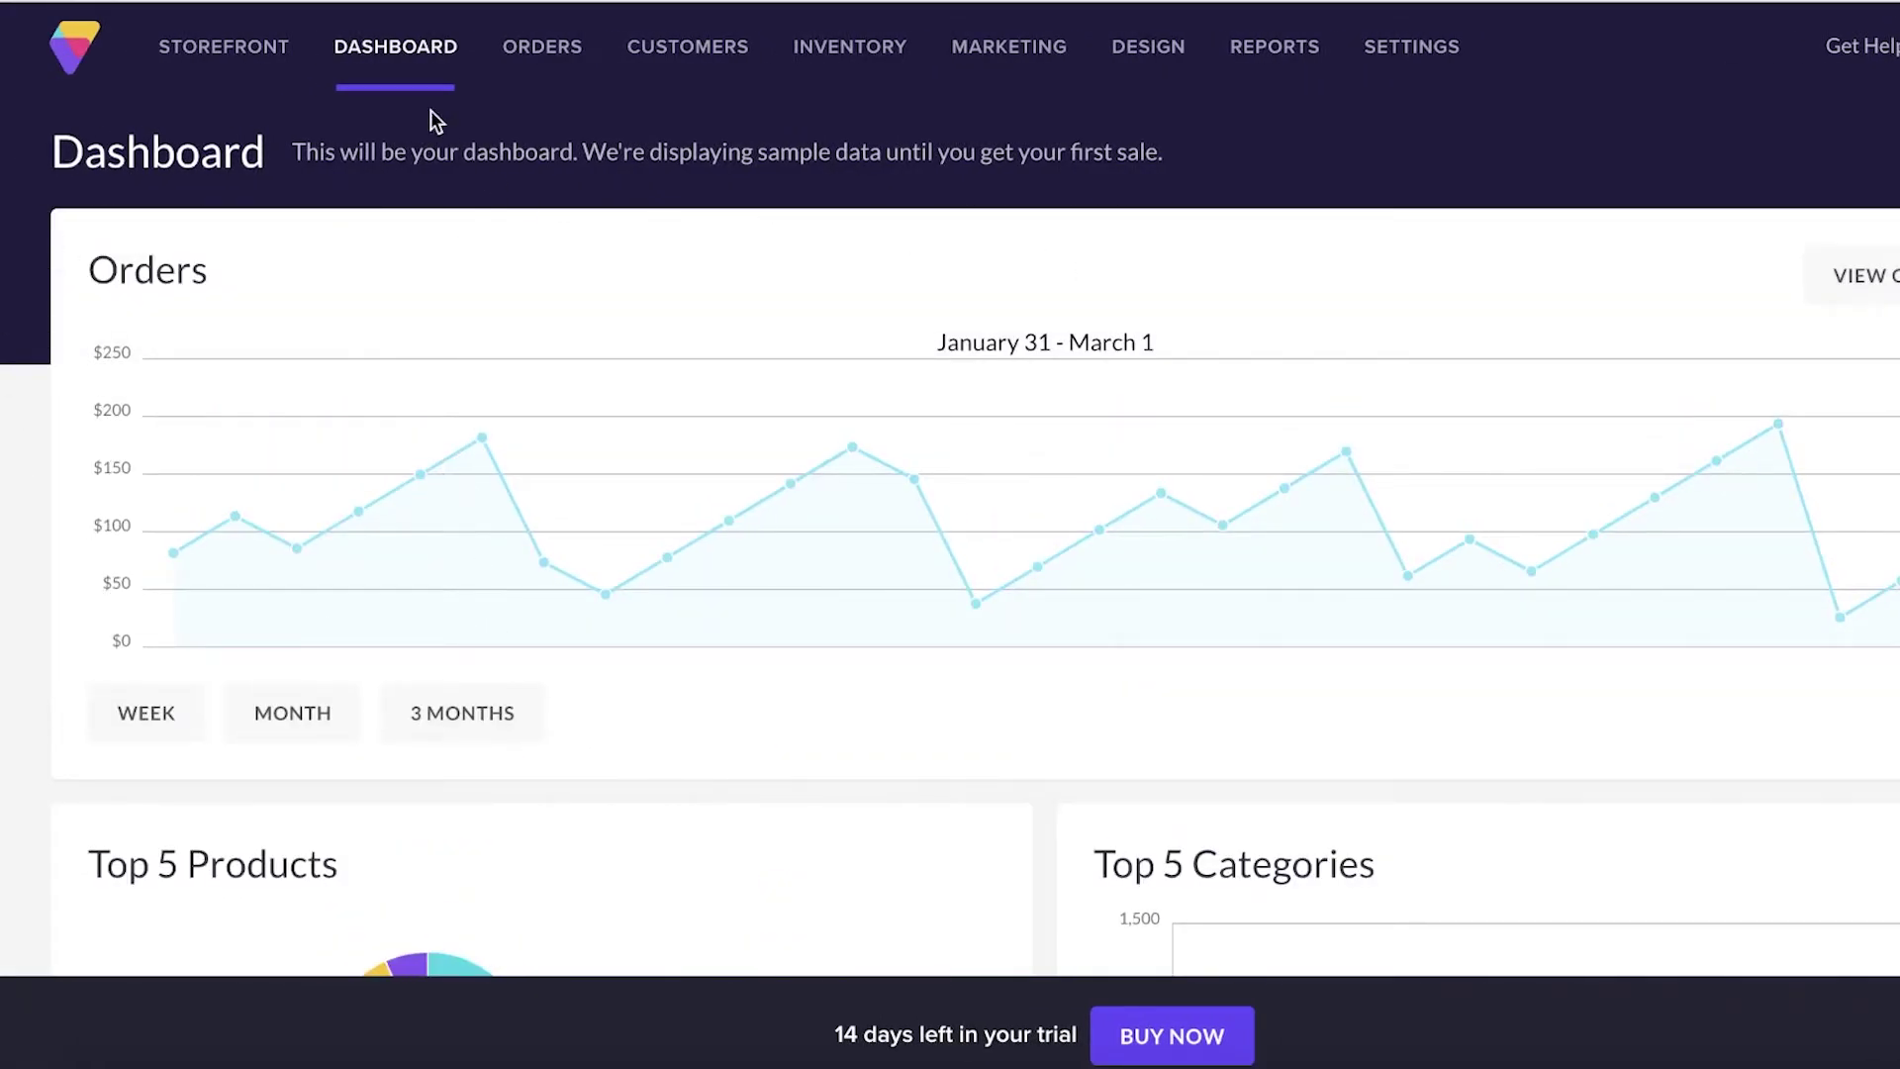
pyautogui.scroll(-3, 835, 354)
pyautogui.scroll(3, 835, 355)
pyautogui.moveTo(429, 489)
pyautogui.scroll(-3, 729, 704)
pyautogui.scroll(1, 686, 636)
pyautogui.scroll(-3, 373, 445)
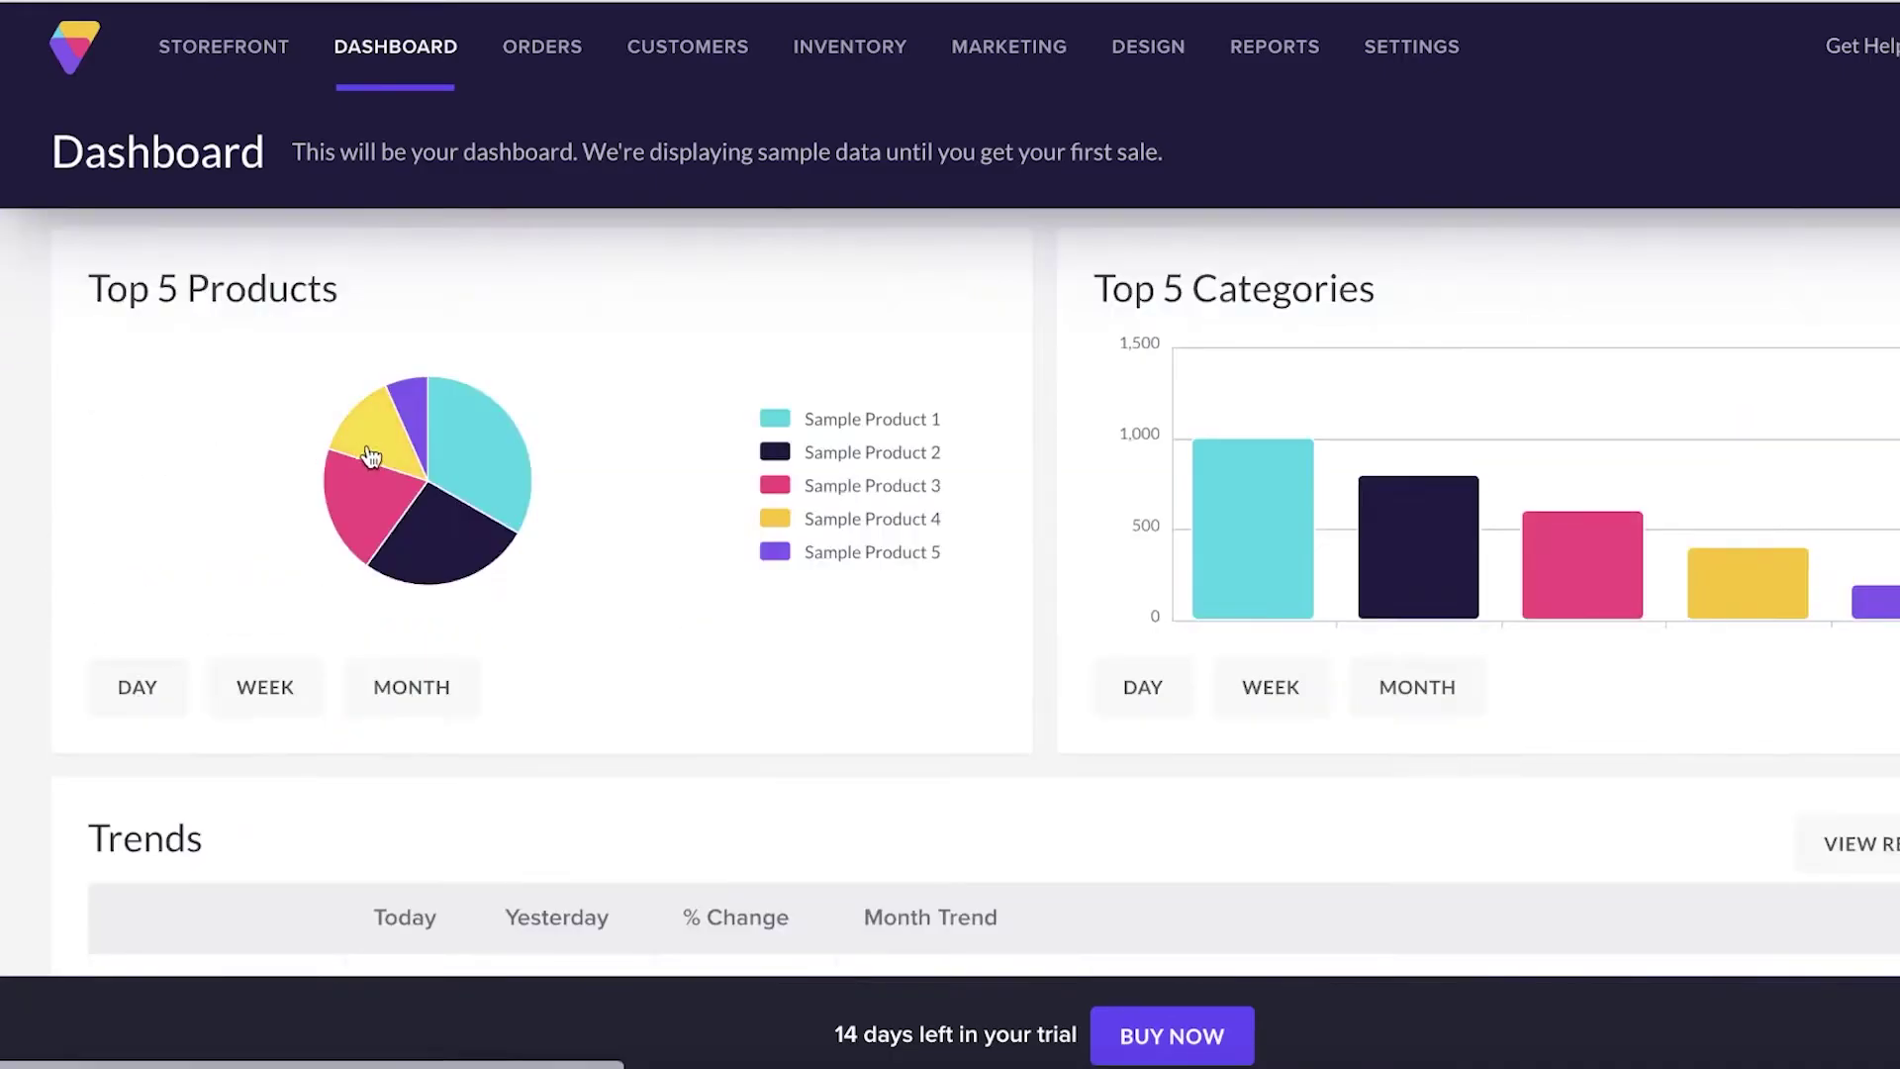
pyautogui.scroll(3, 637, 636)
pyautogui.scroll(-5, 636, 636)
pyautogui.scroll(8, 624, 641)
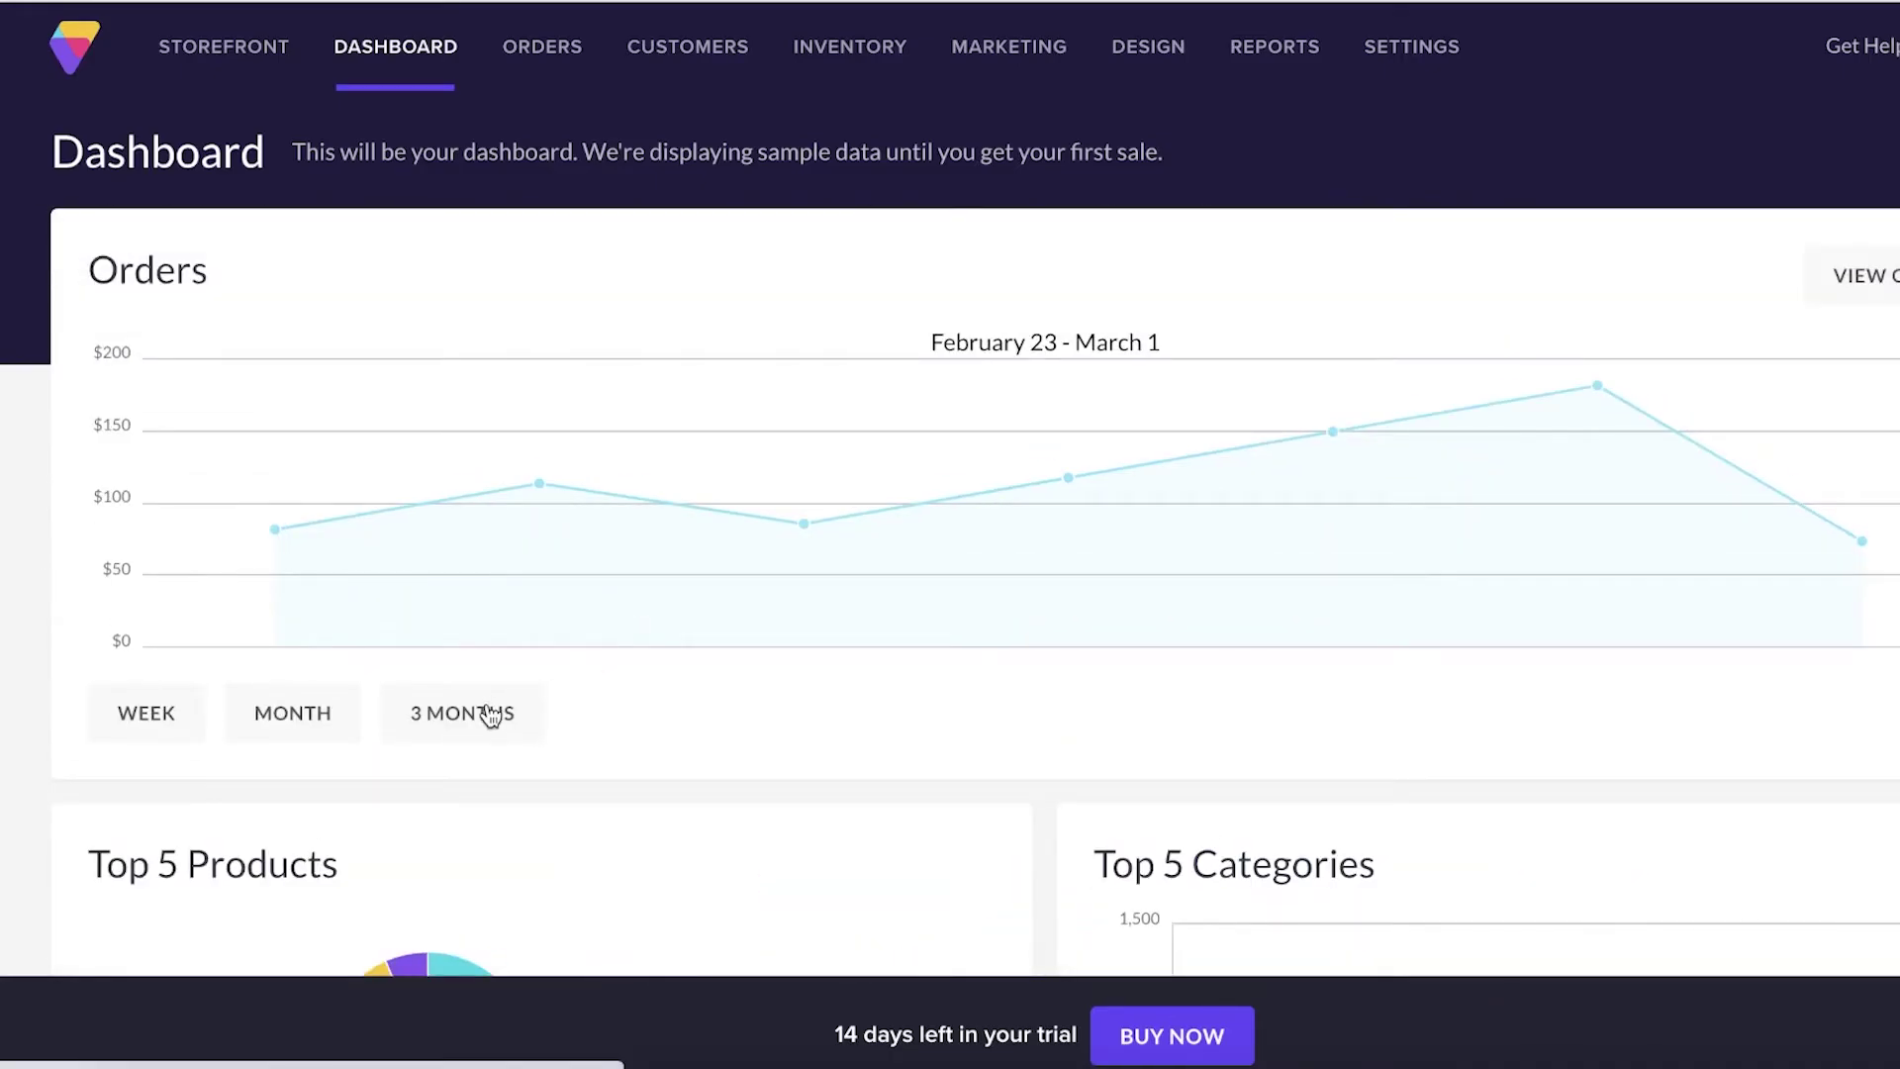
# Review the dashboard's Trends table, quick setup steps, support resources, to-do list and blog section
pyautogui.scroll(-6, 490, 713)
pyautogui.scroll(2, 488, 712)
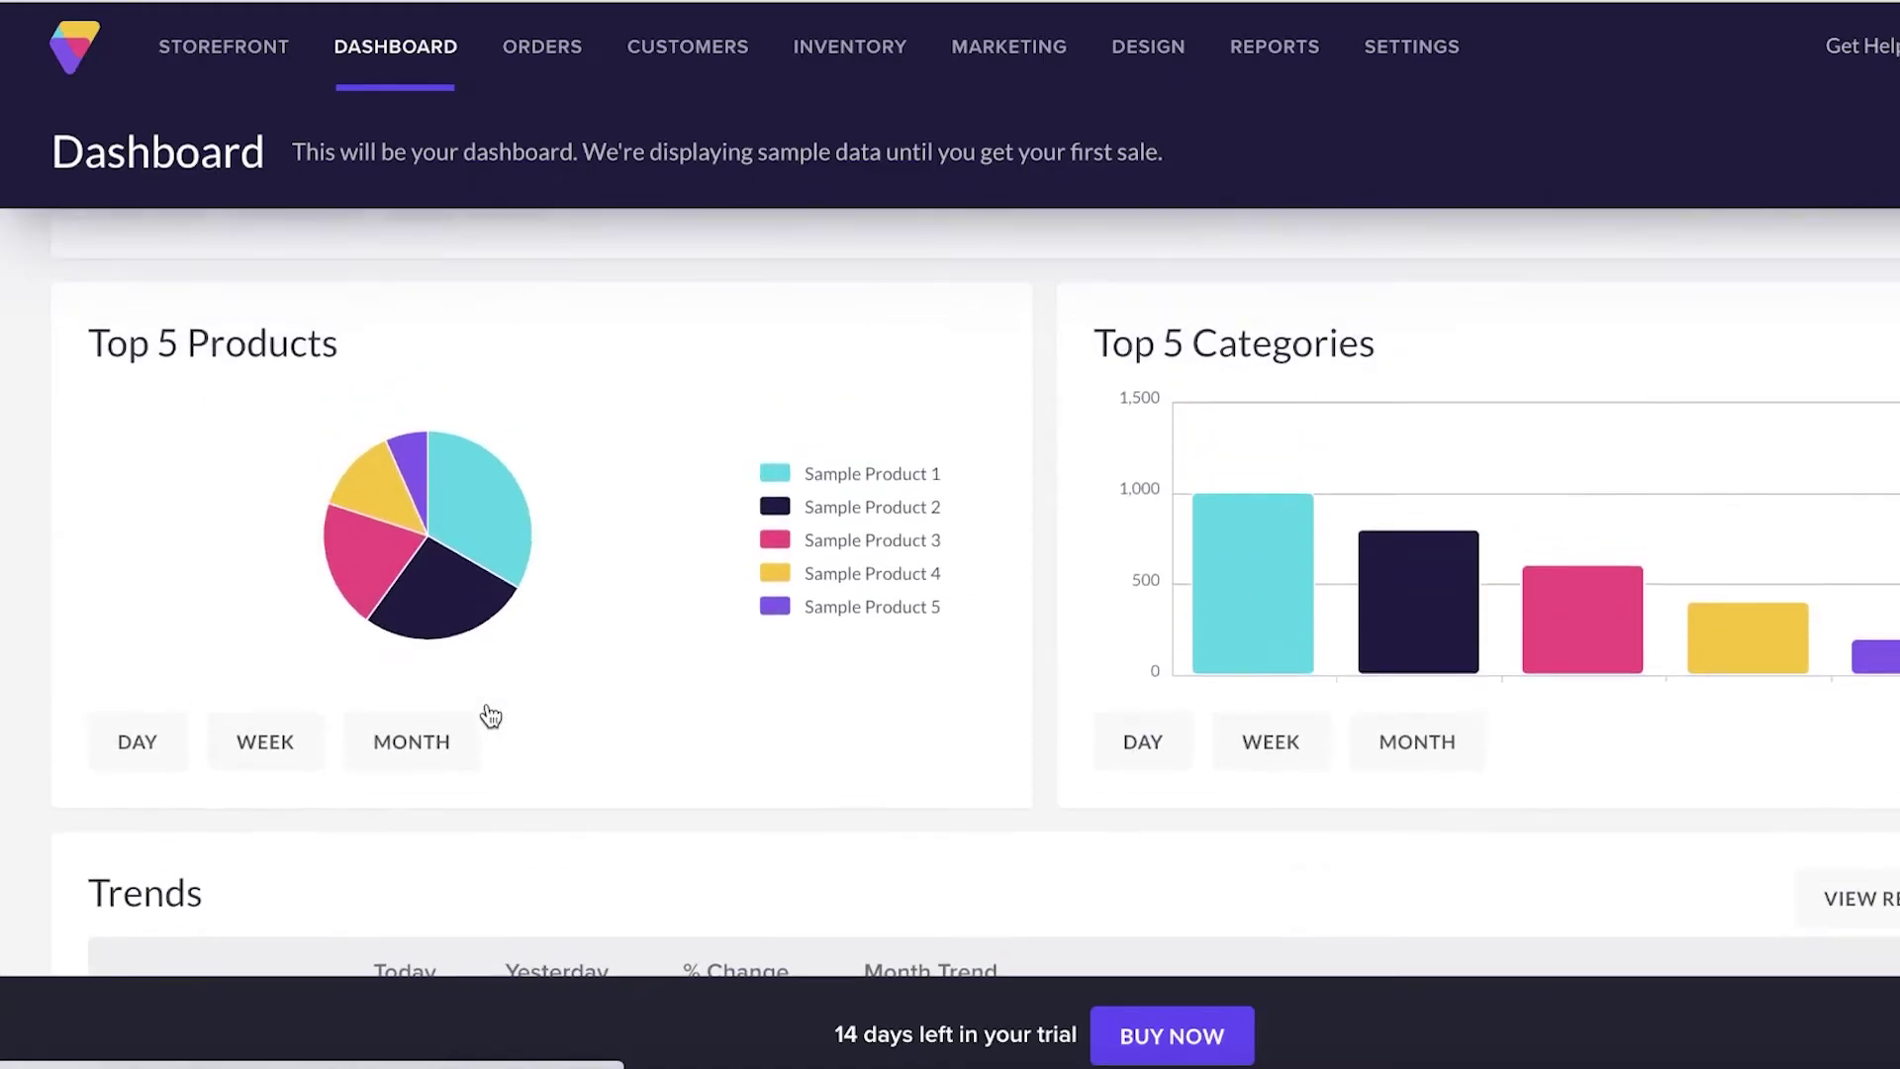
pyautogui.scroll(-8, 1800, 483)
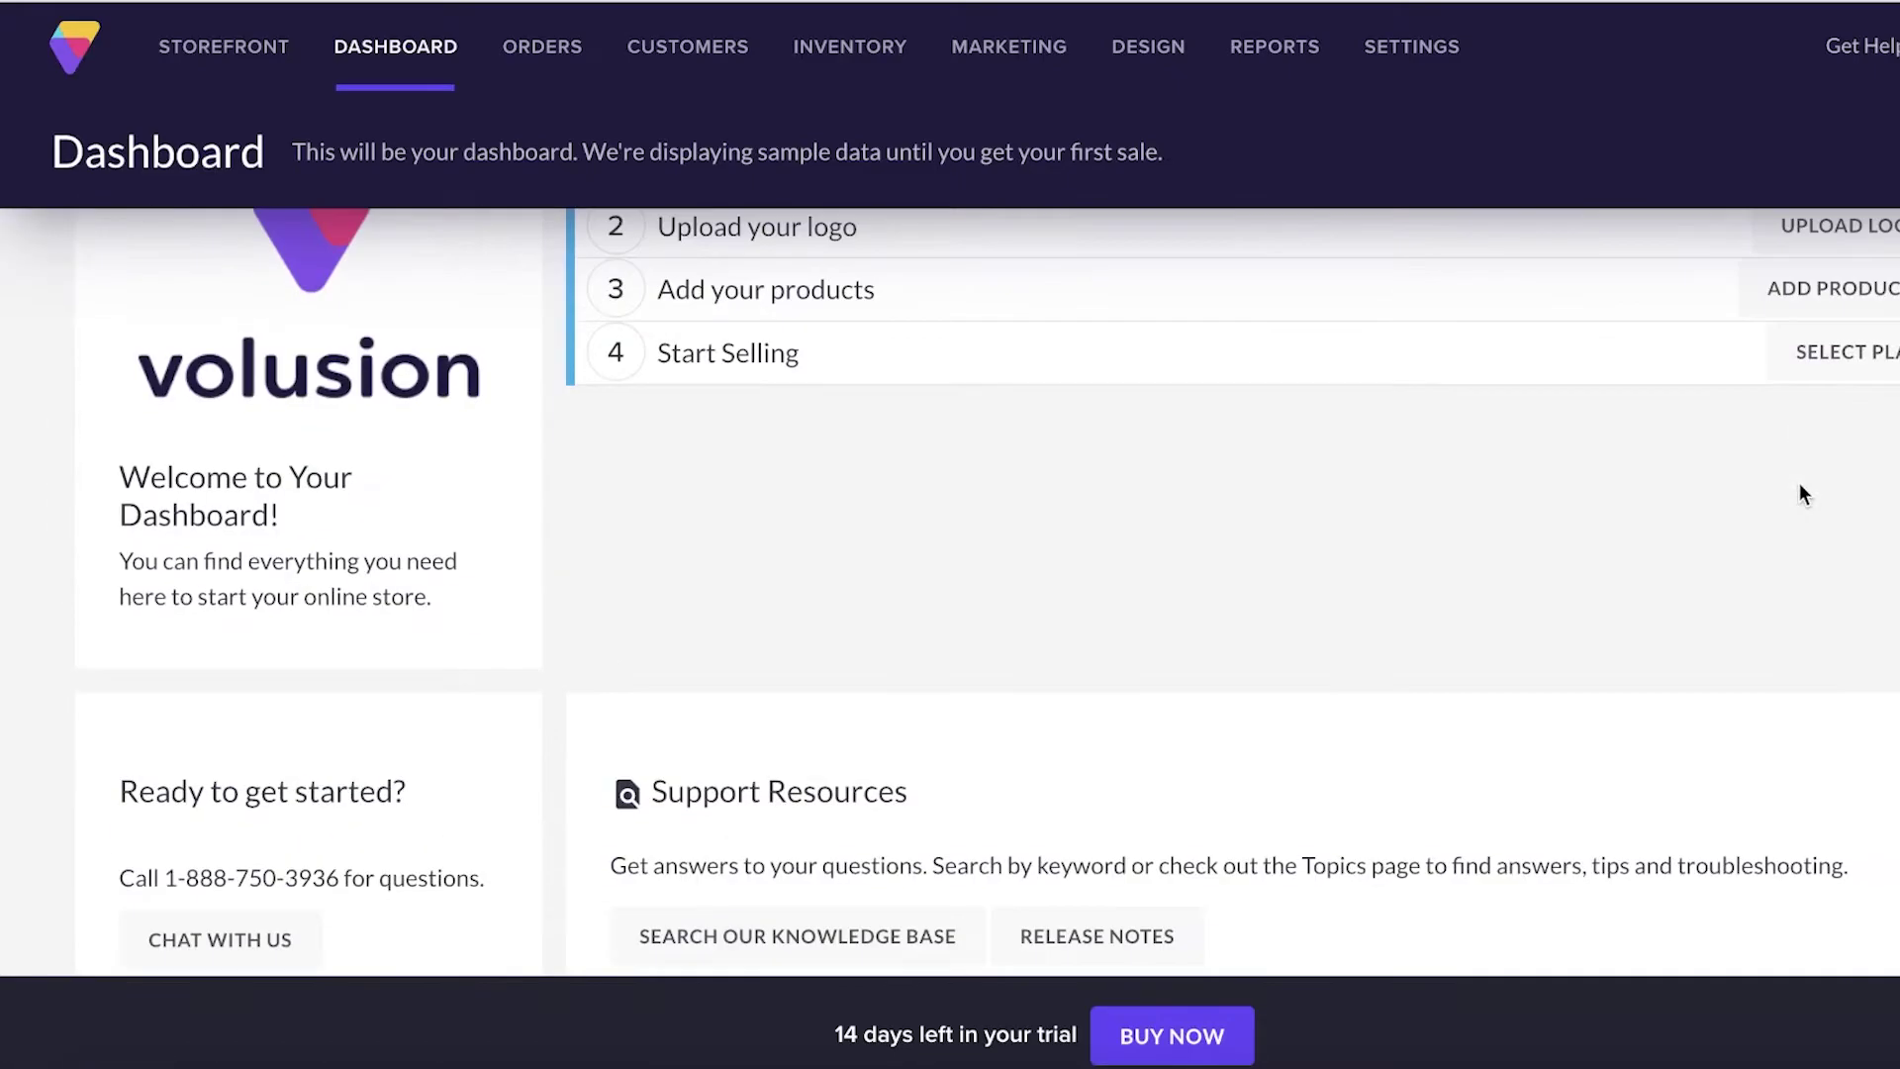
pyautogui.scroll(3, 1795, 484)
pyautogui.scroll(-4, 637, 442)
pyautogui.scroll(8, 407, 436)
pyautogui.scroll(-10, 810, 534)
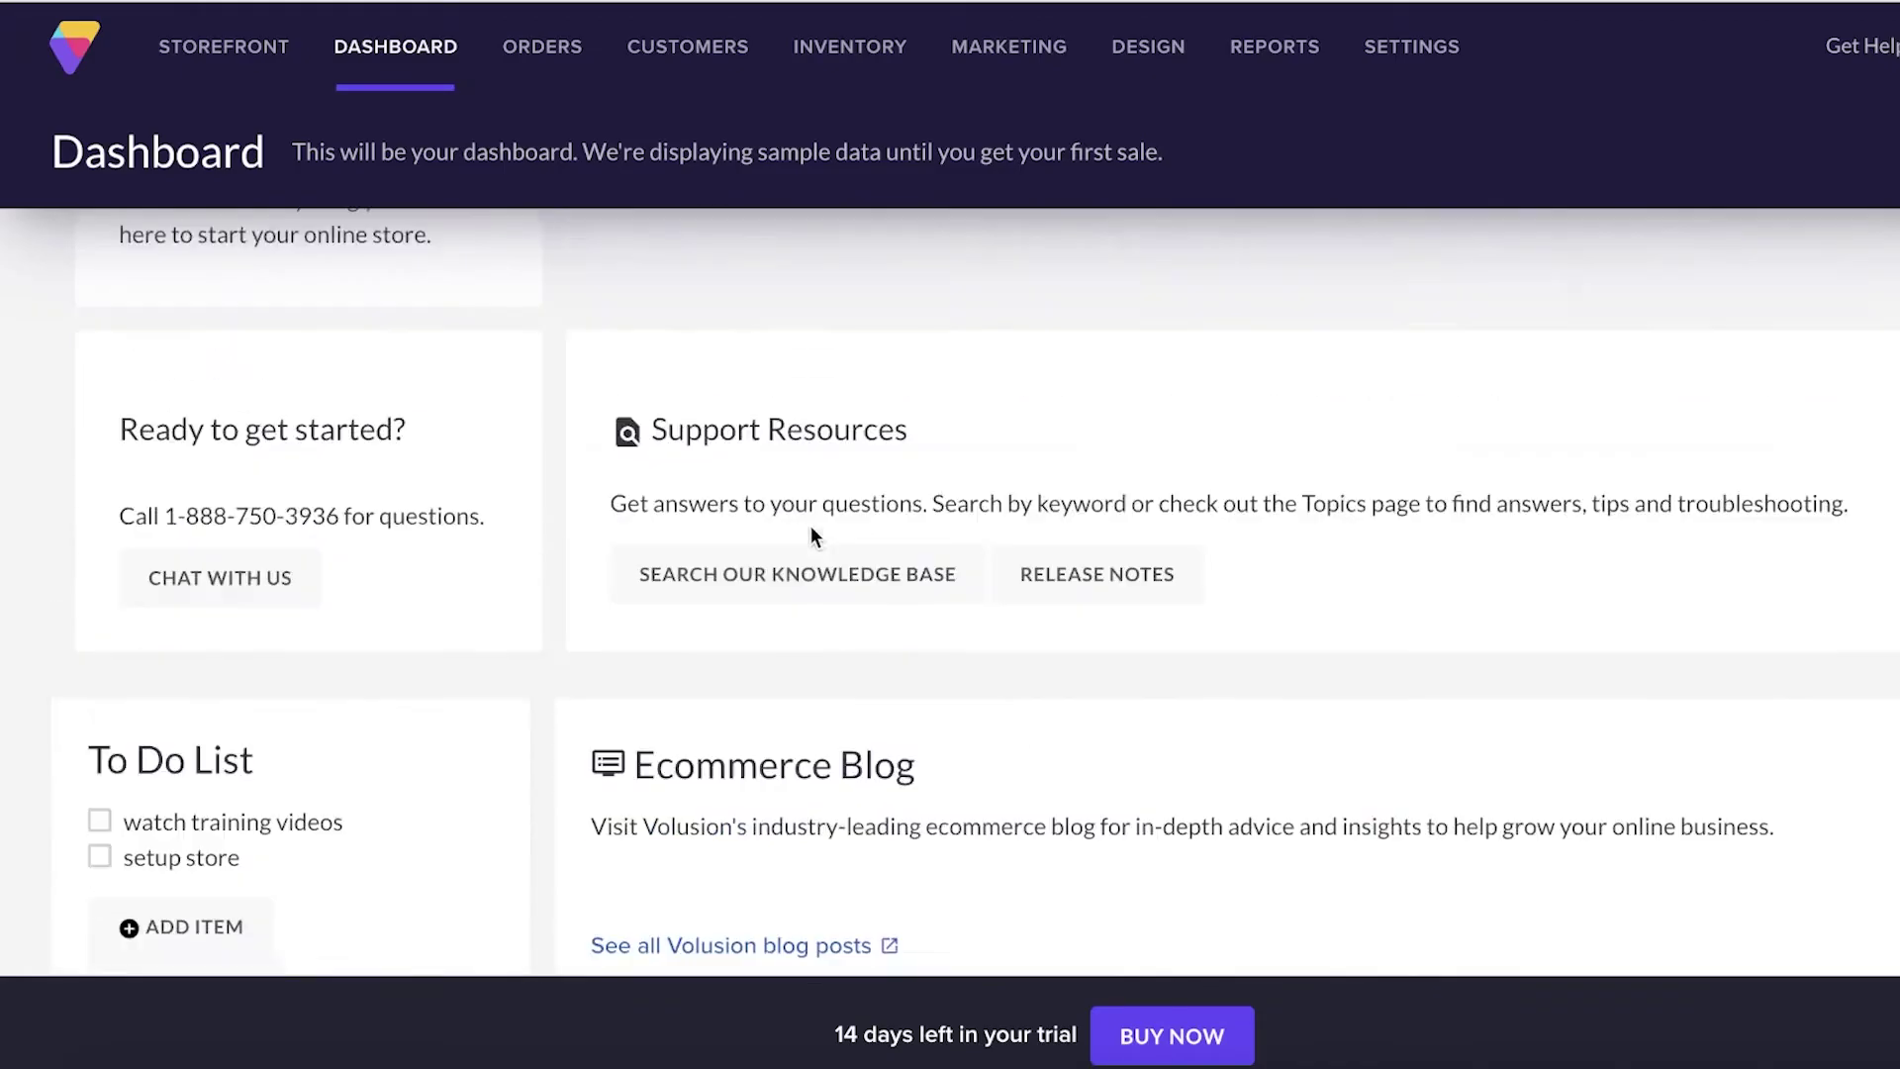
pyautogui.scroll(11, 309, 502)
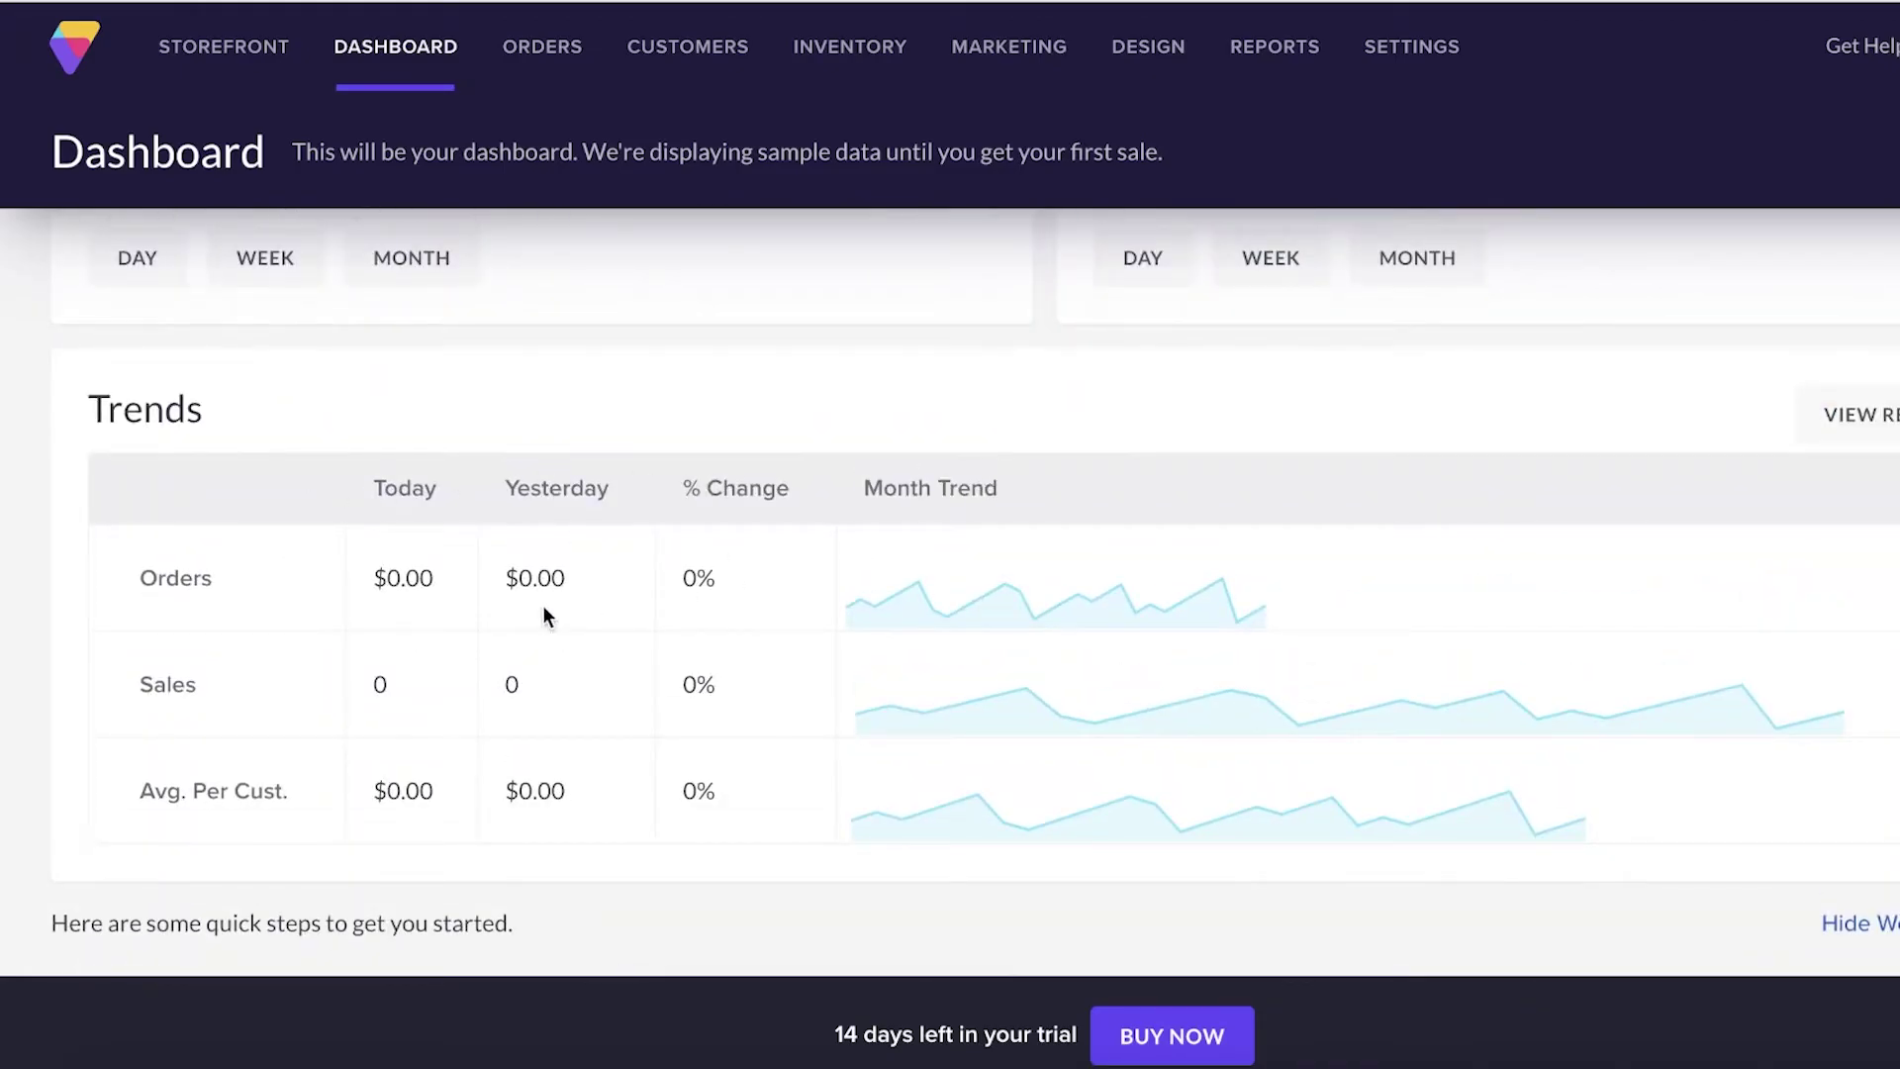
pyautogui.scroll(-3, 356, 722)
pyautogui.scroll(3, 344, 742)
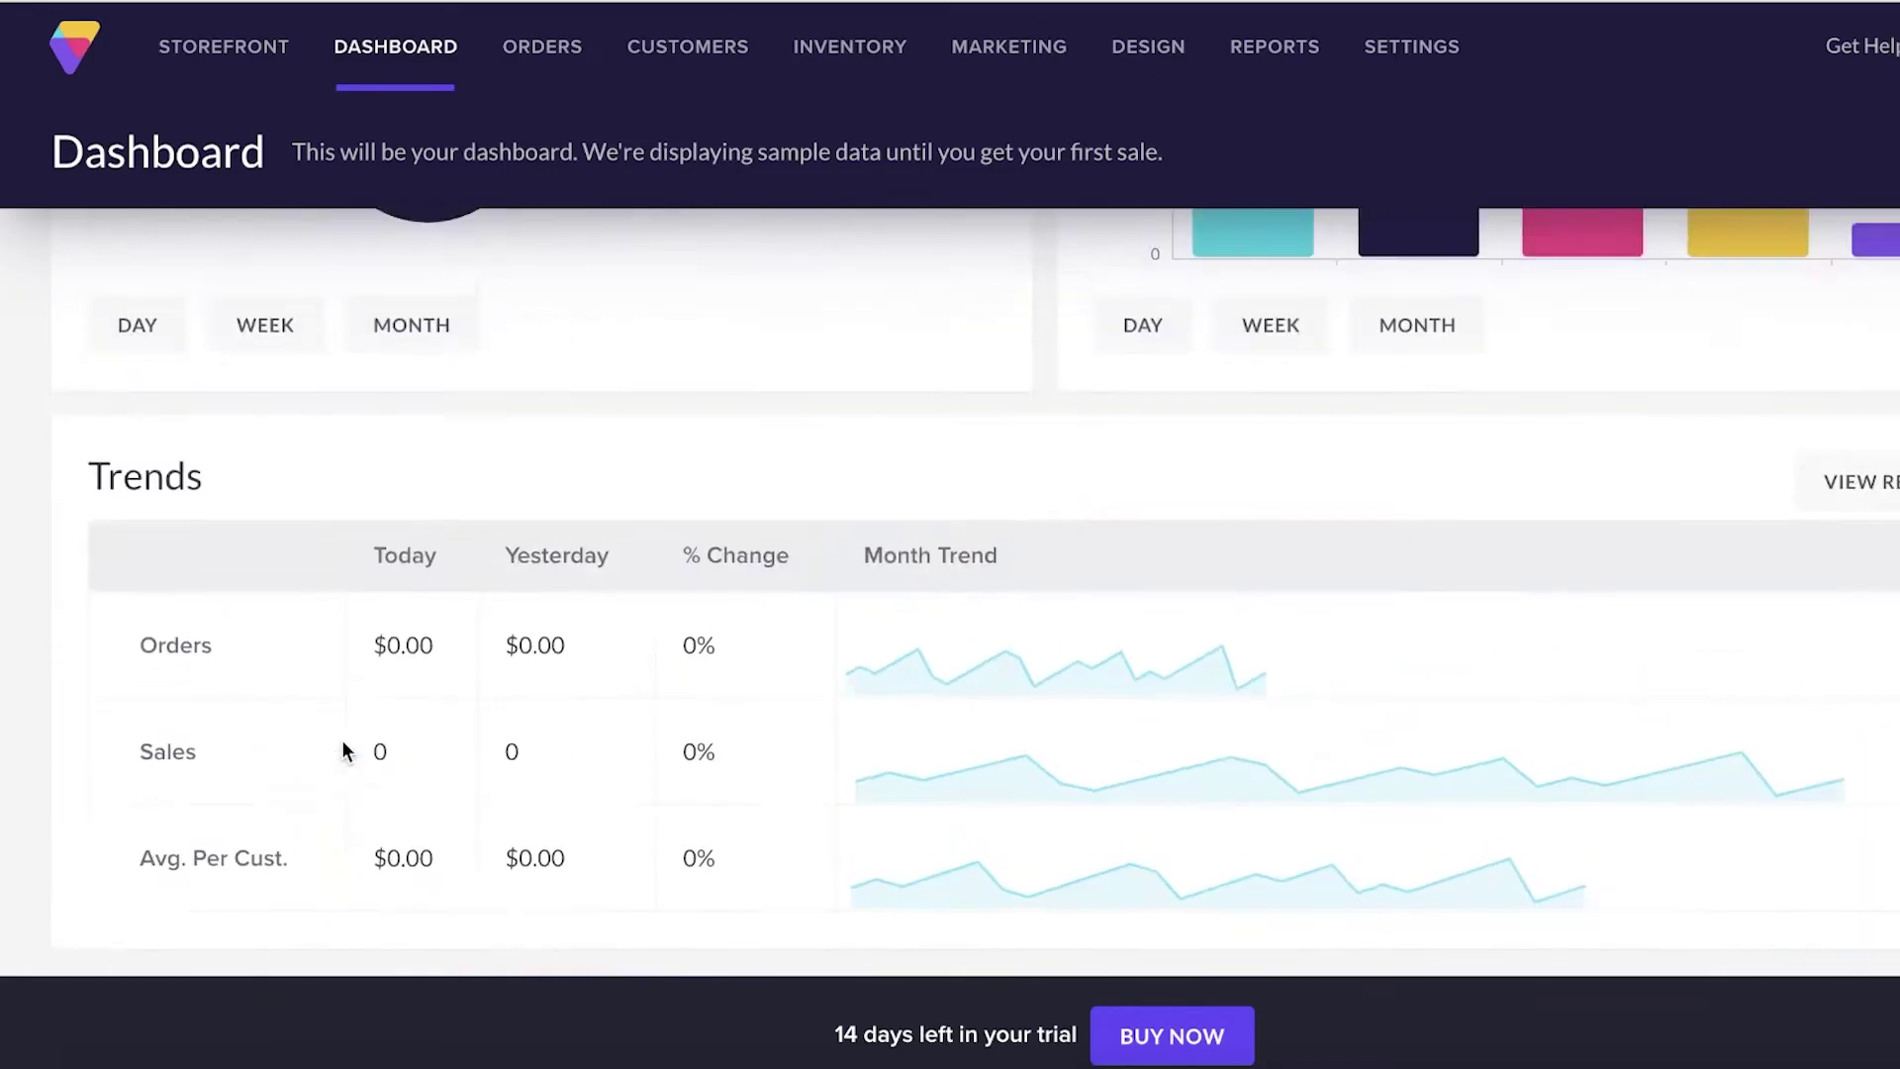
pyautogui.scroll(-8, 344, 744)
pyautogui.scroll(15, 346, 738)
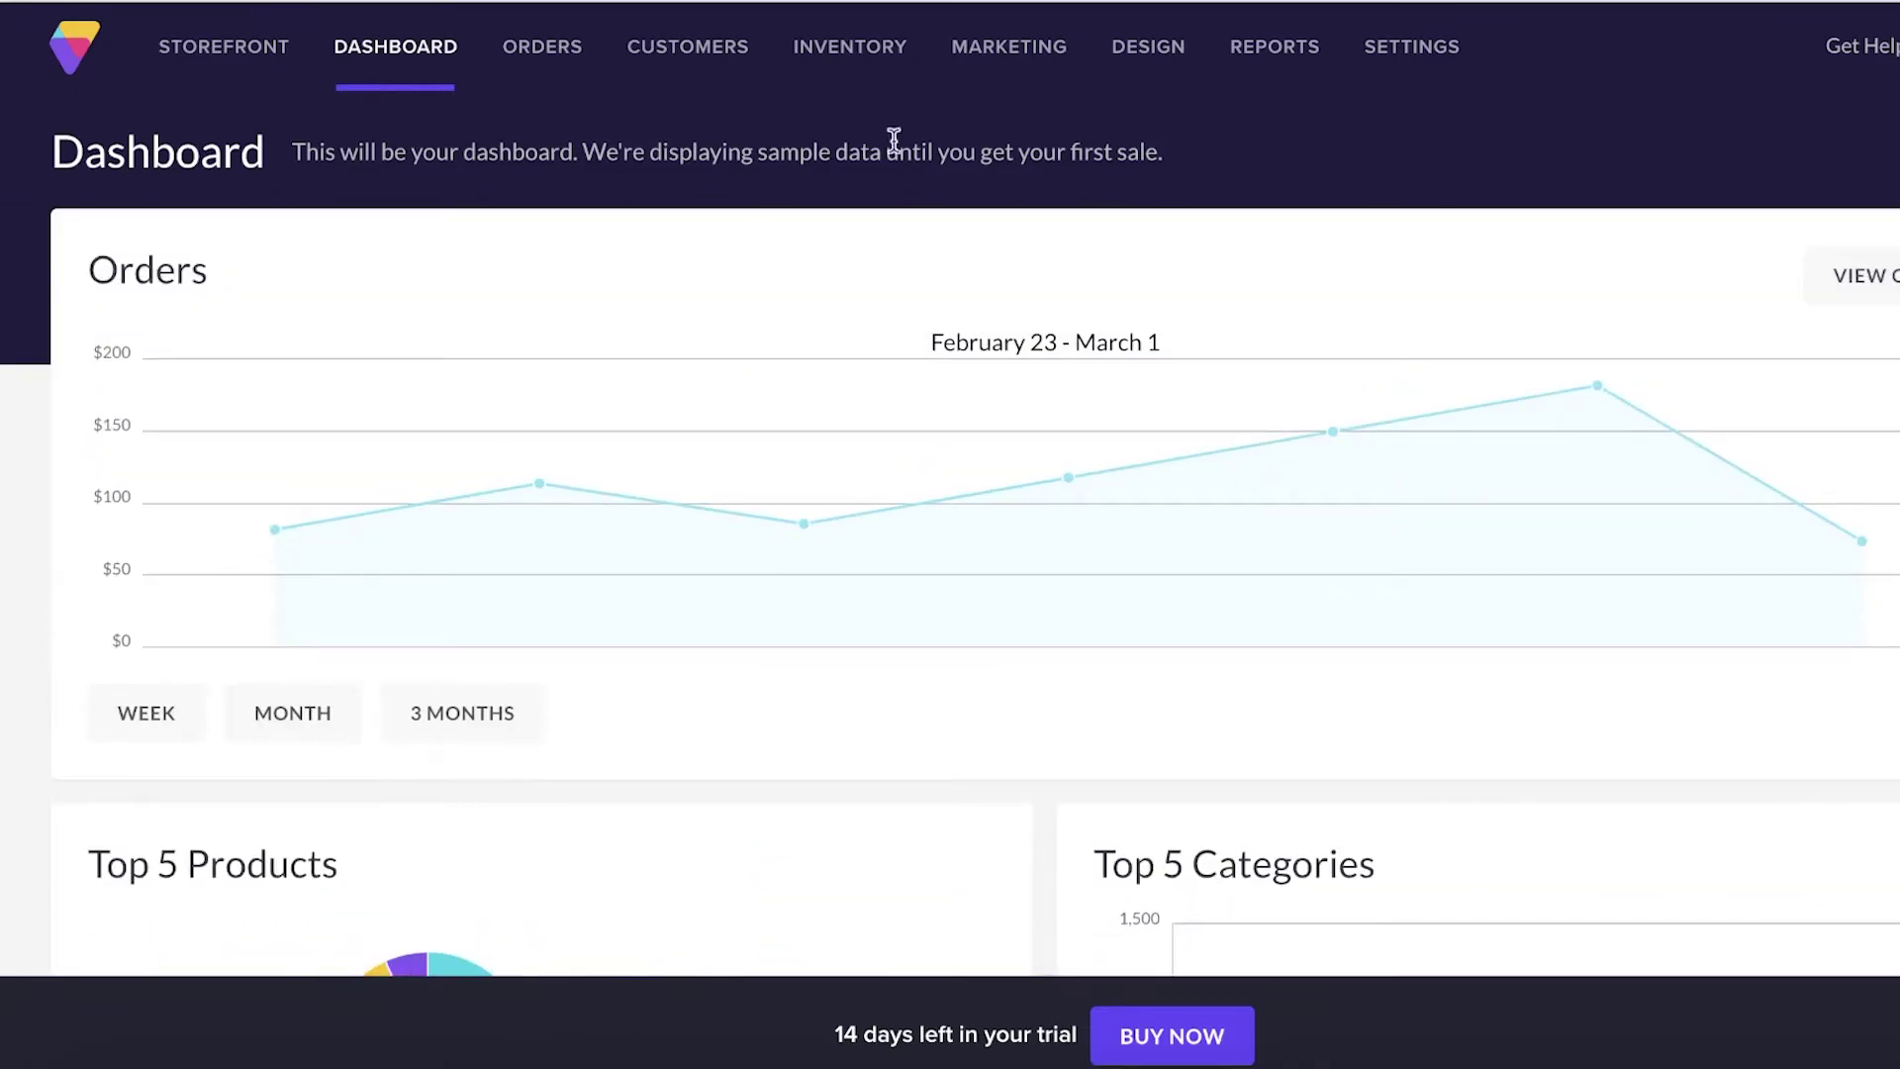
# Open the Process Orders page to view the store's open orders
pyautogui.moveTo(649, 47)
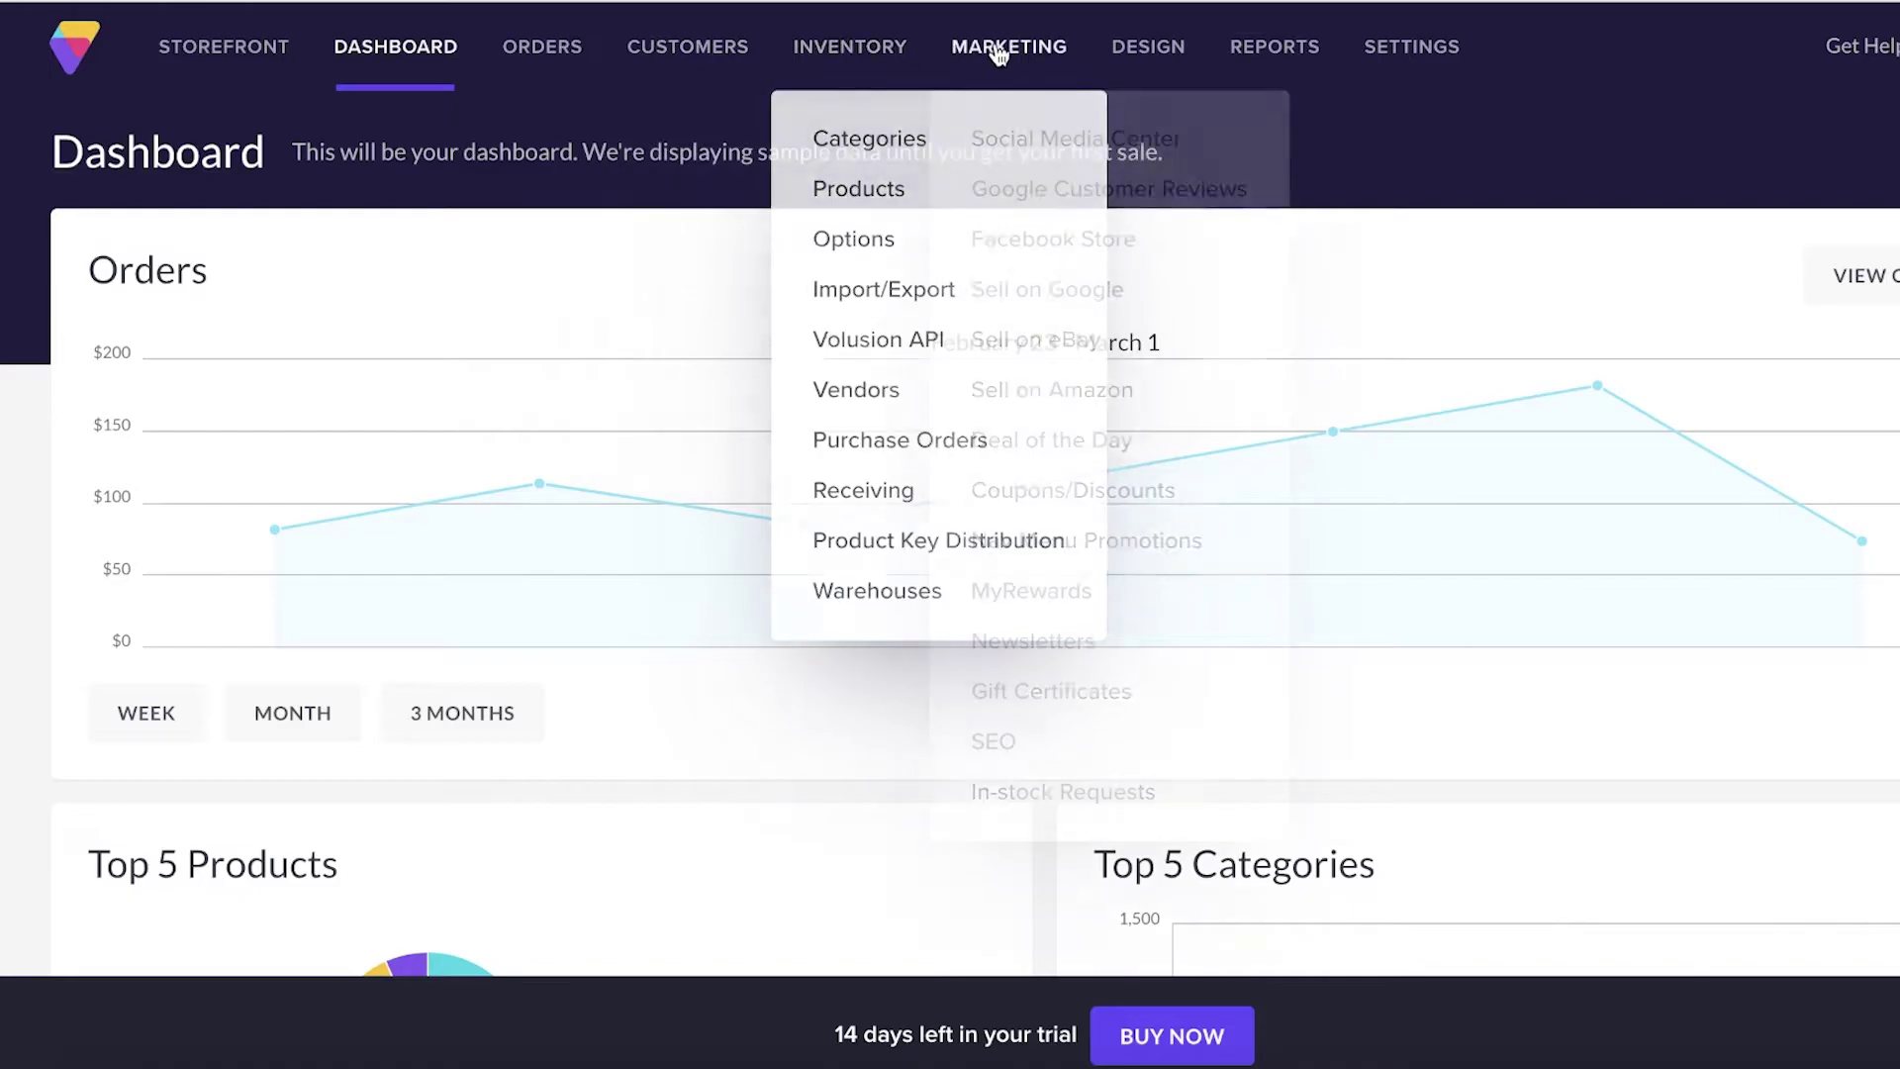
pyautogui.moveTo(1177, 66)
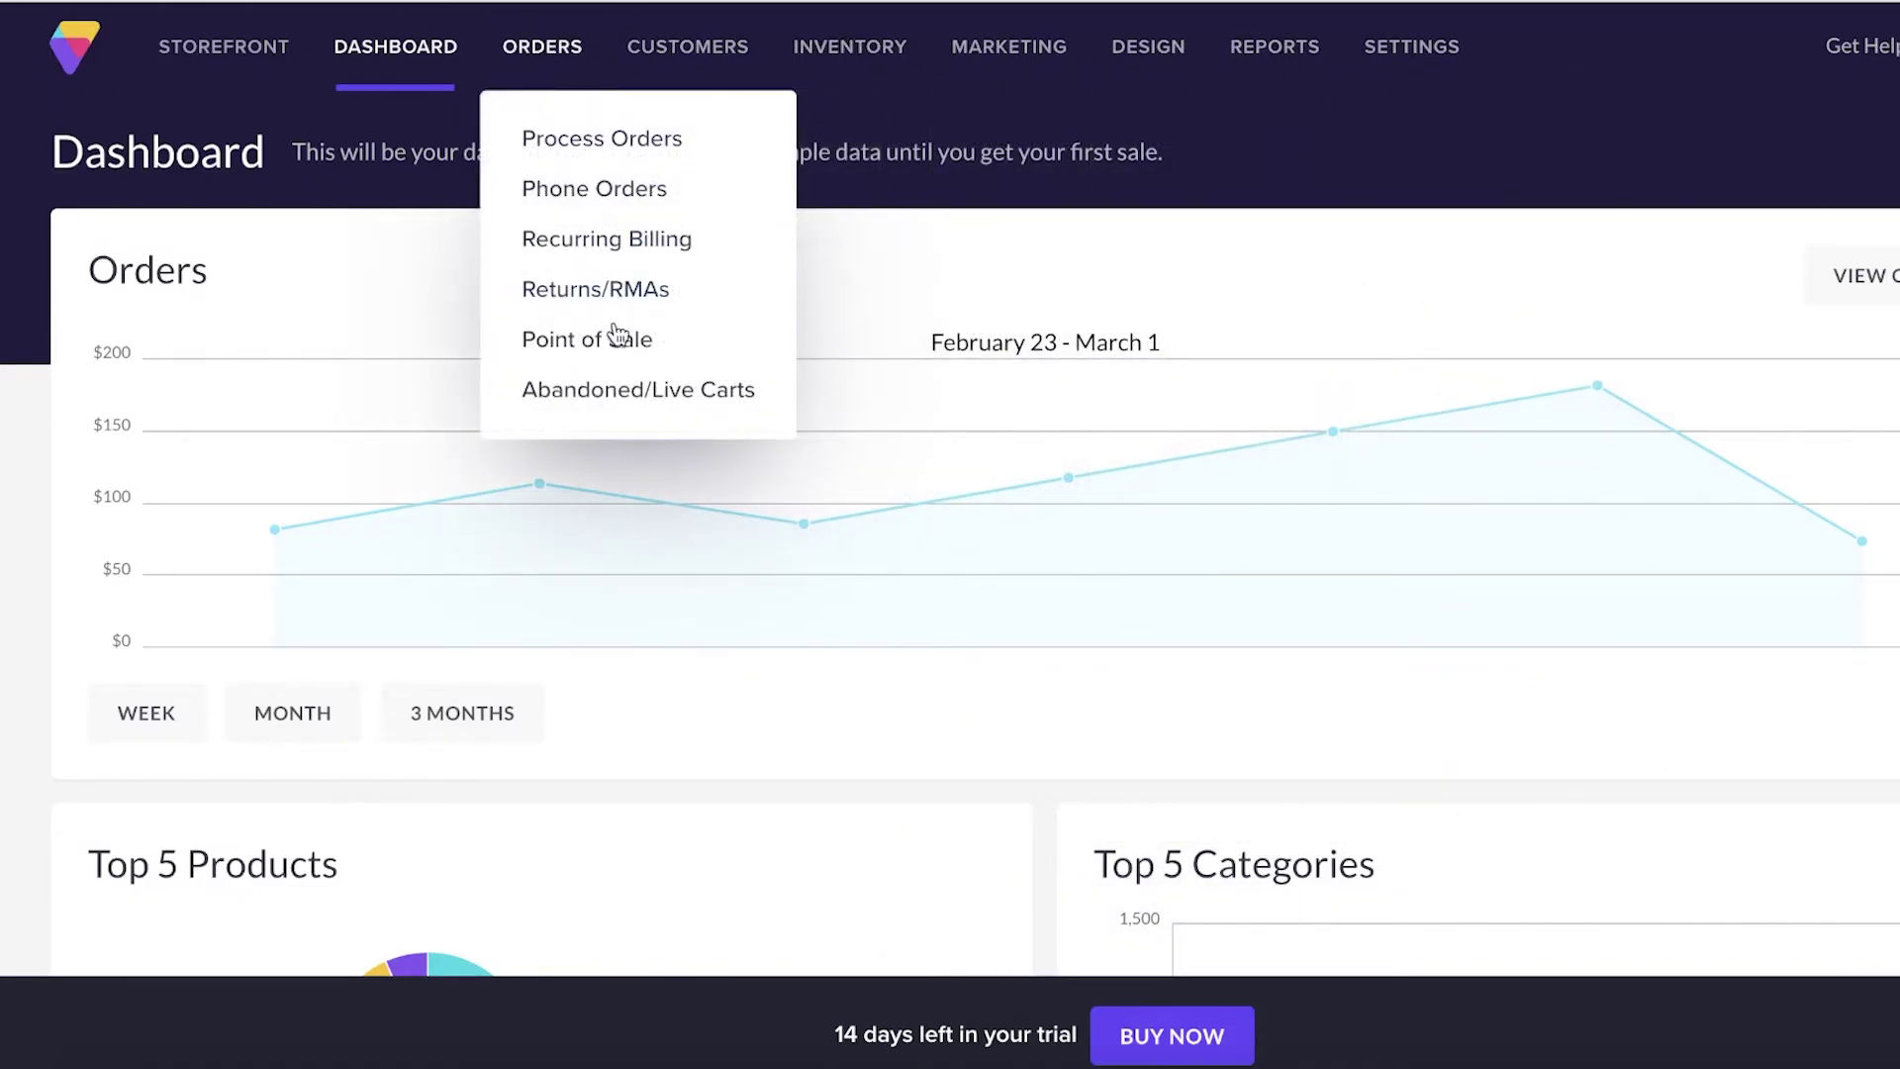
pyautogui.moveTo(877, 87)
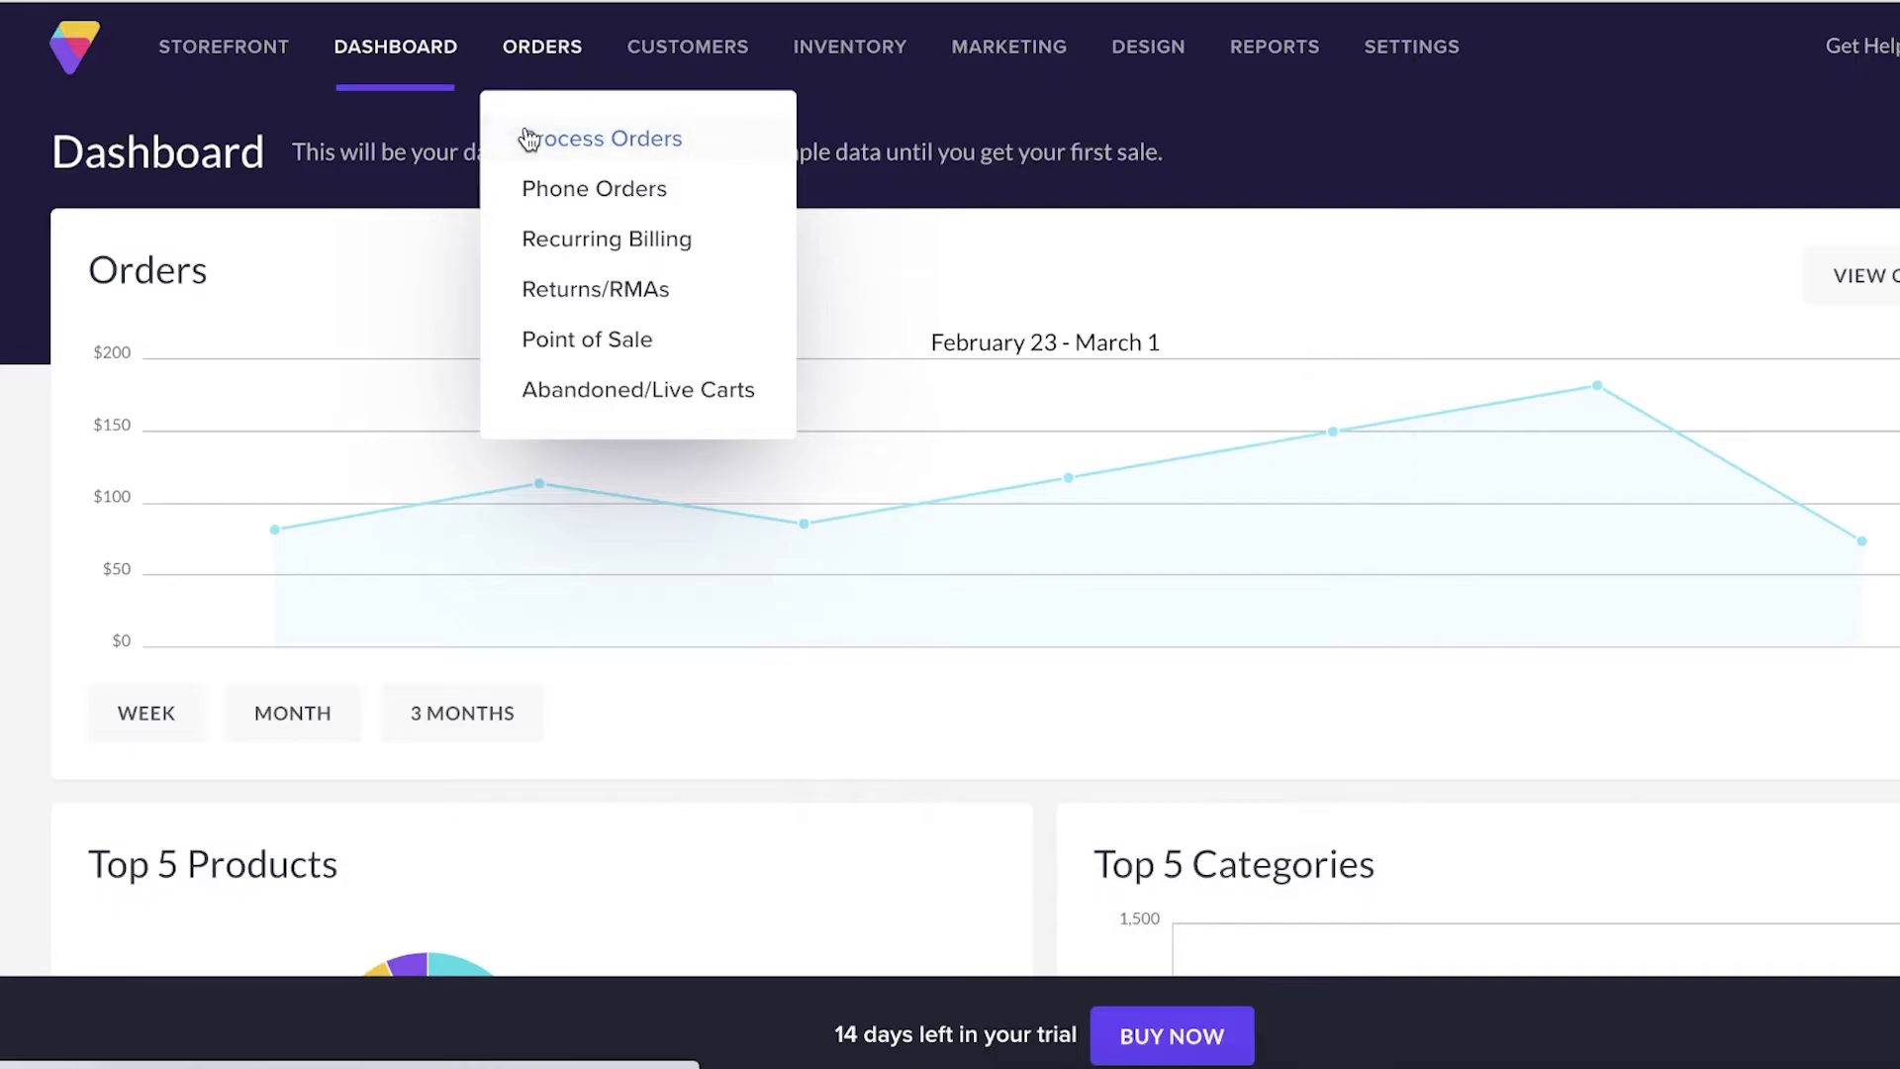
pyautogui.moveTo(720, 67)
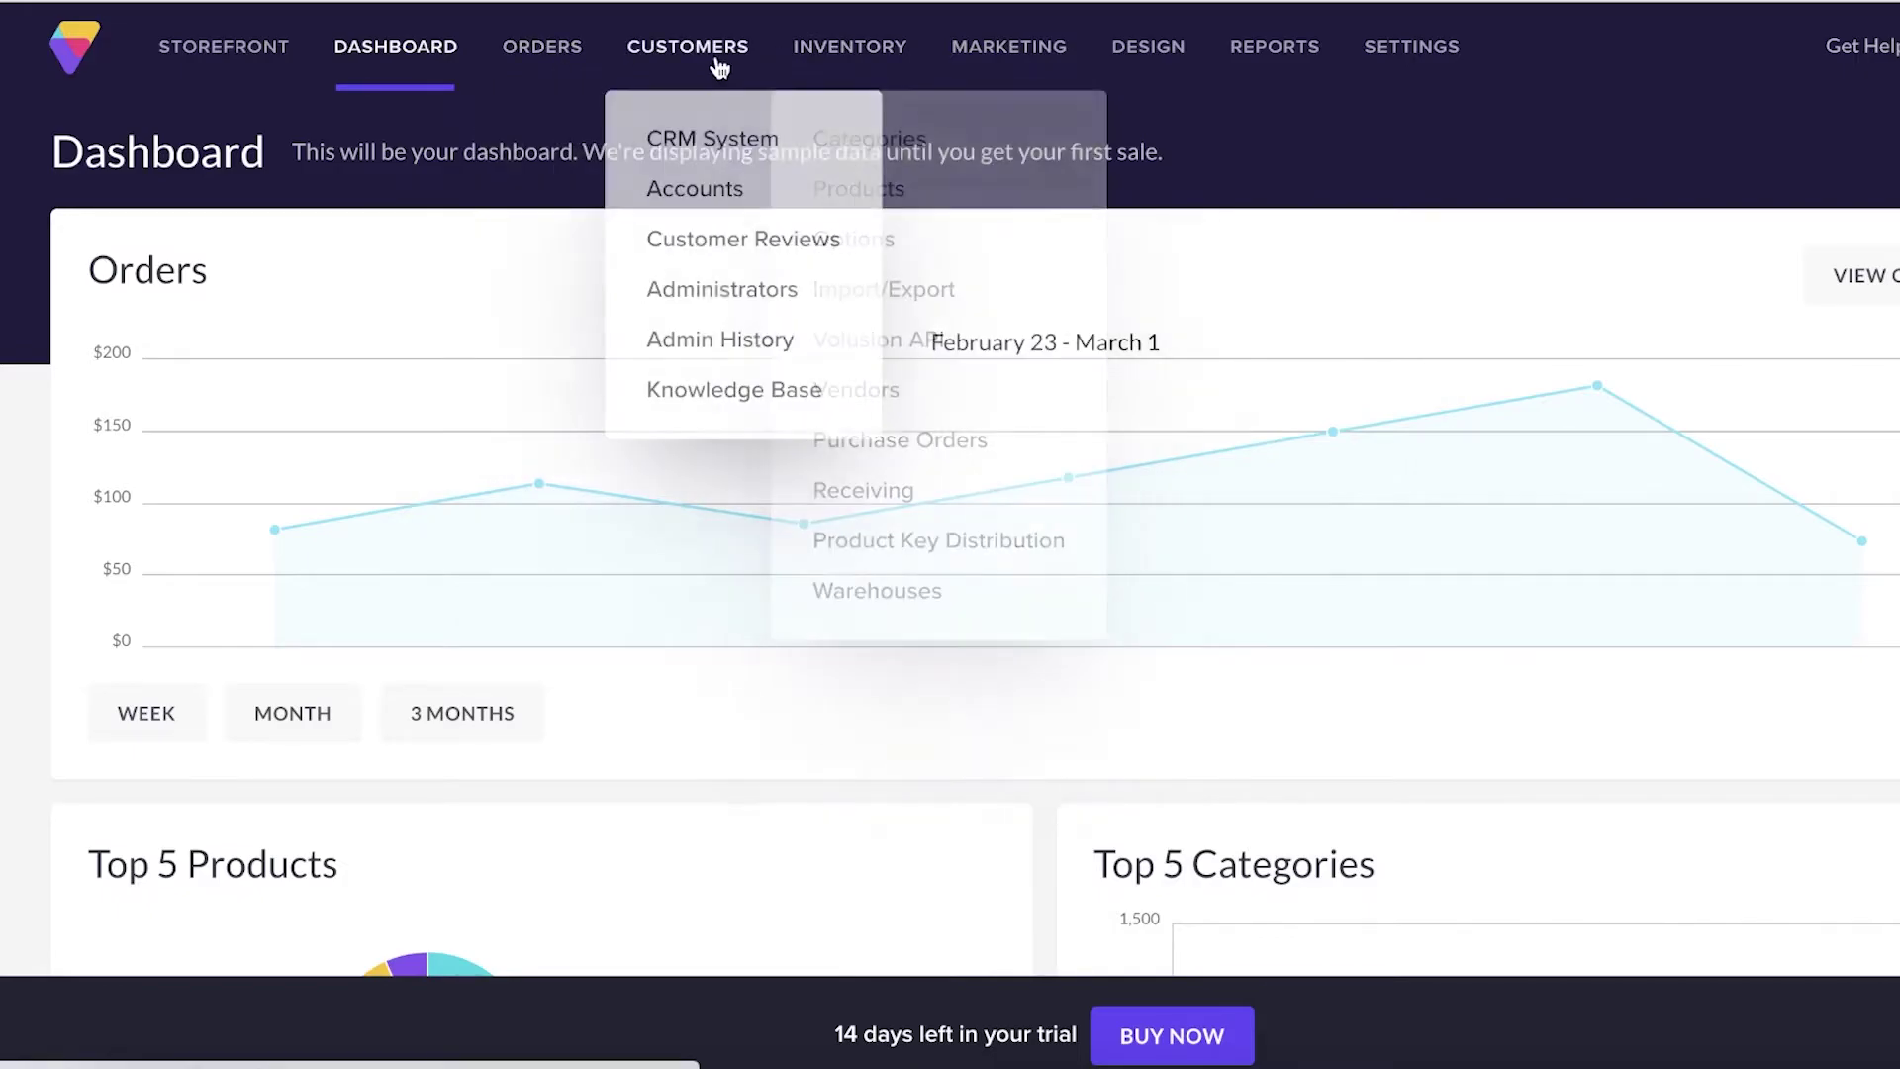
pyautogui.click(789, 297)
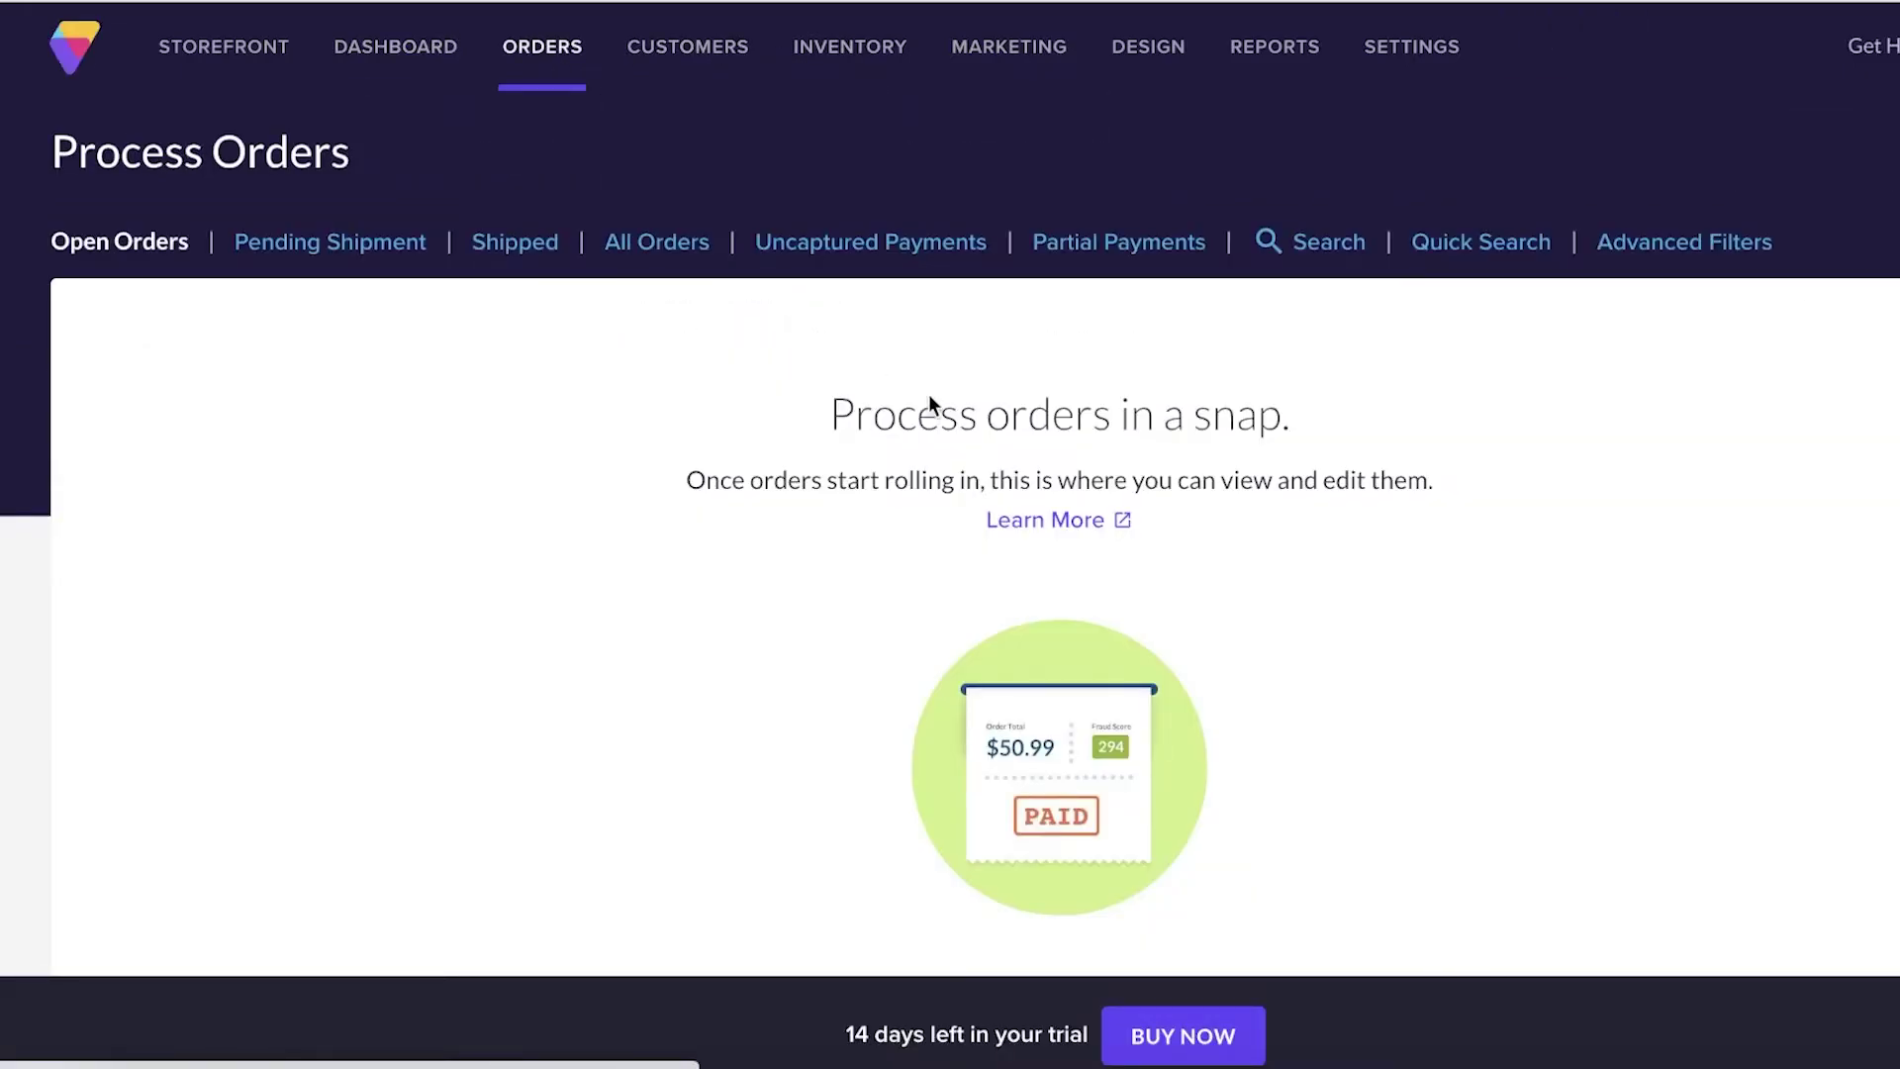
# Open the inventory's Categories page to view the store's navigation menu categories
pyautogui.moveTo(733, 51)
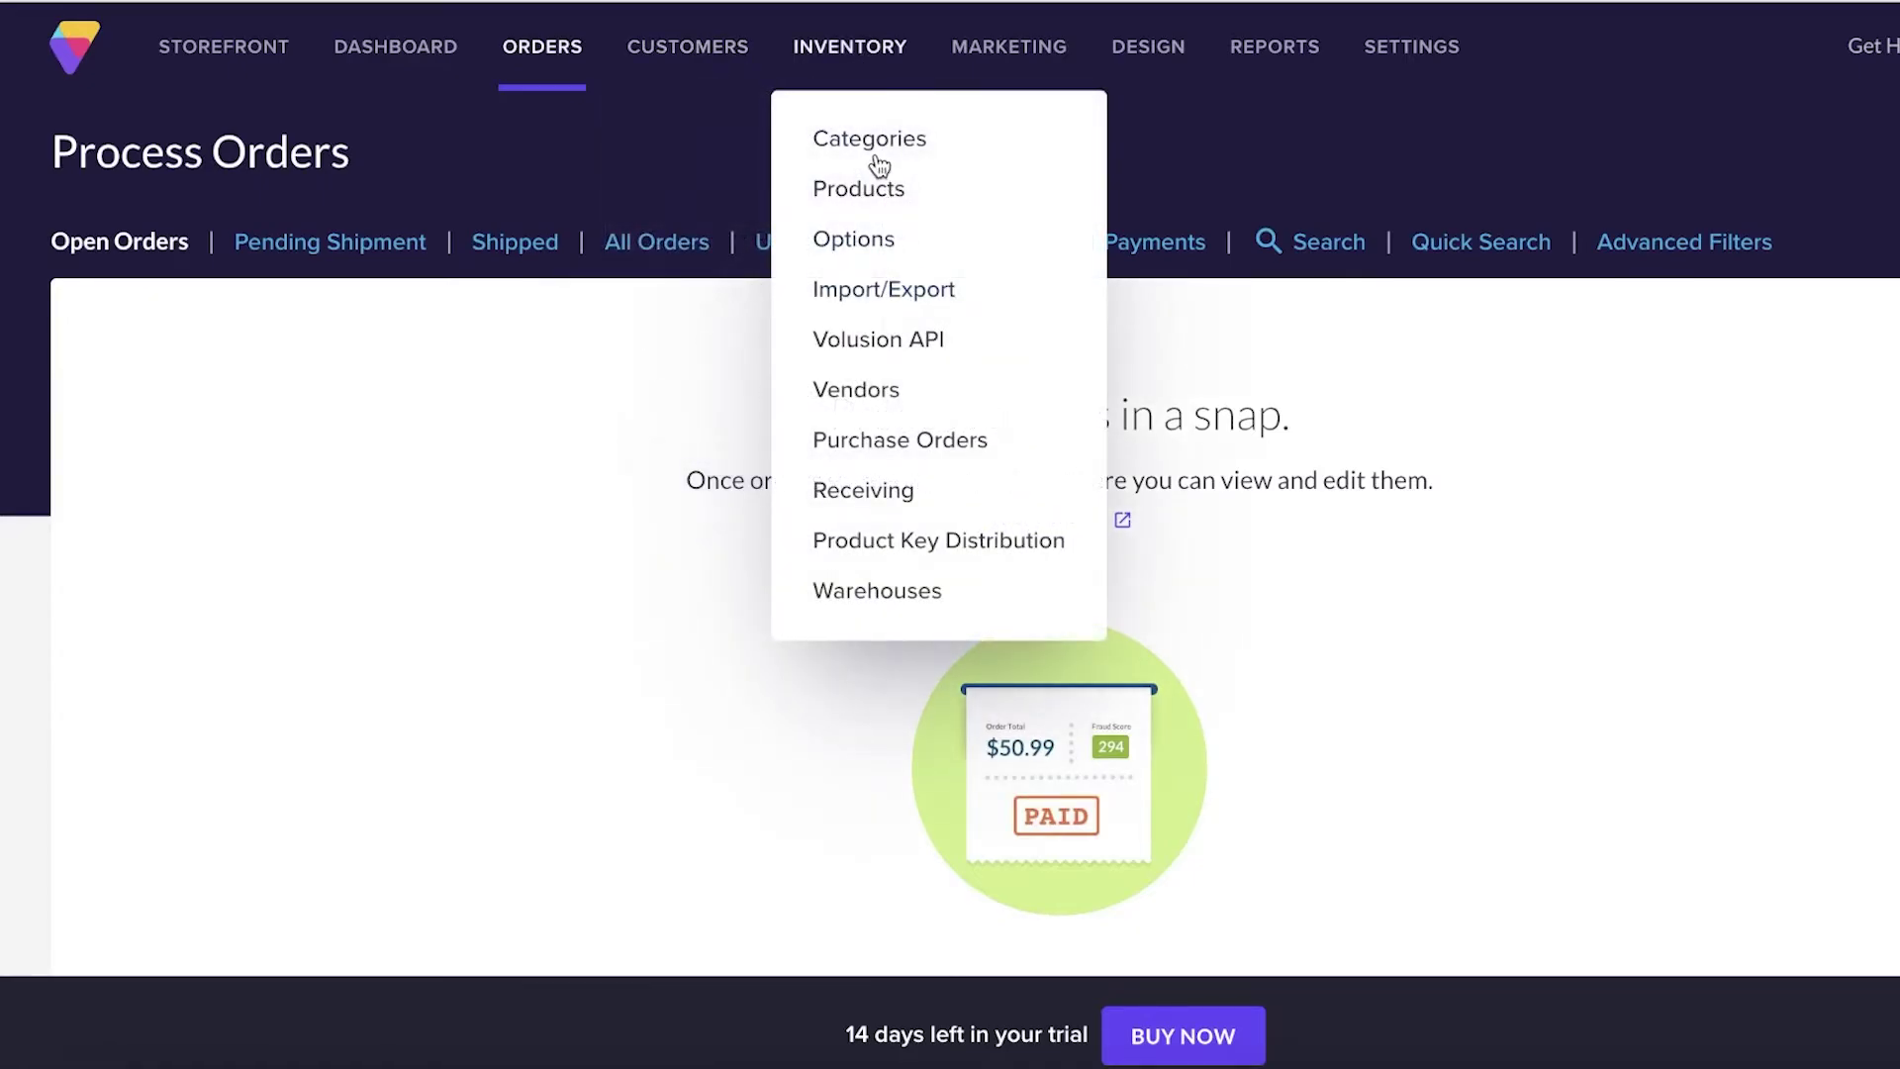
pyautogui.click(873, 143)
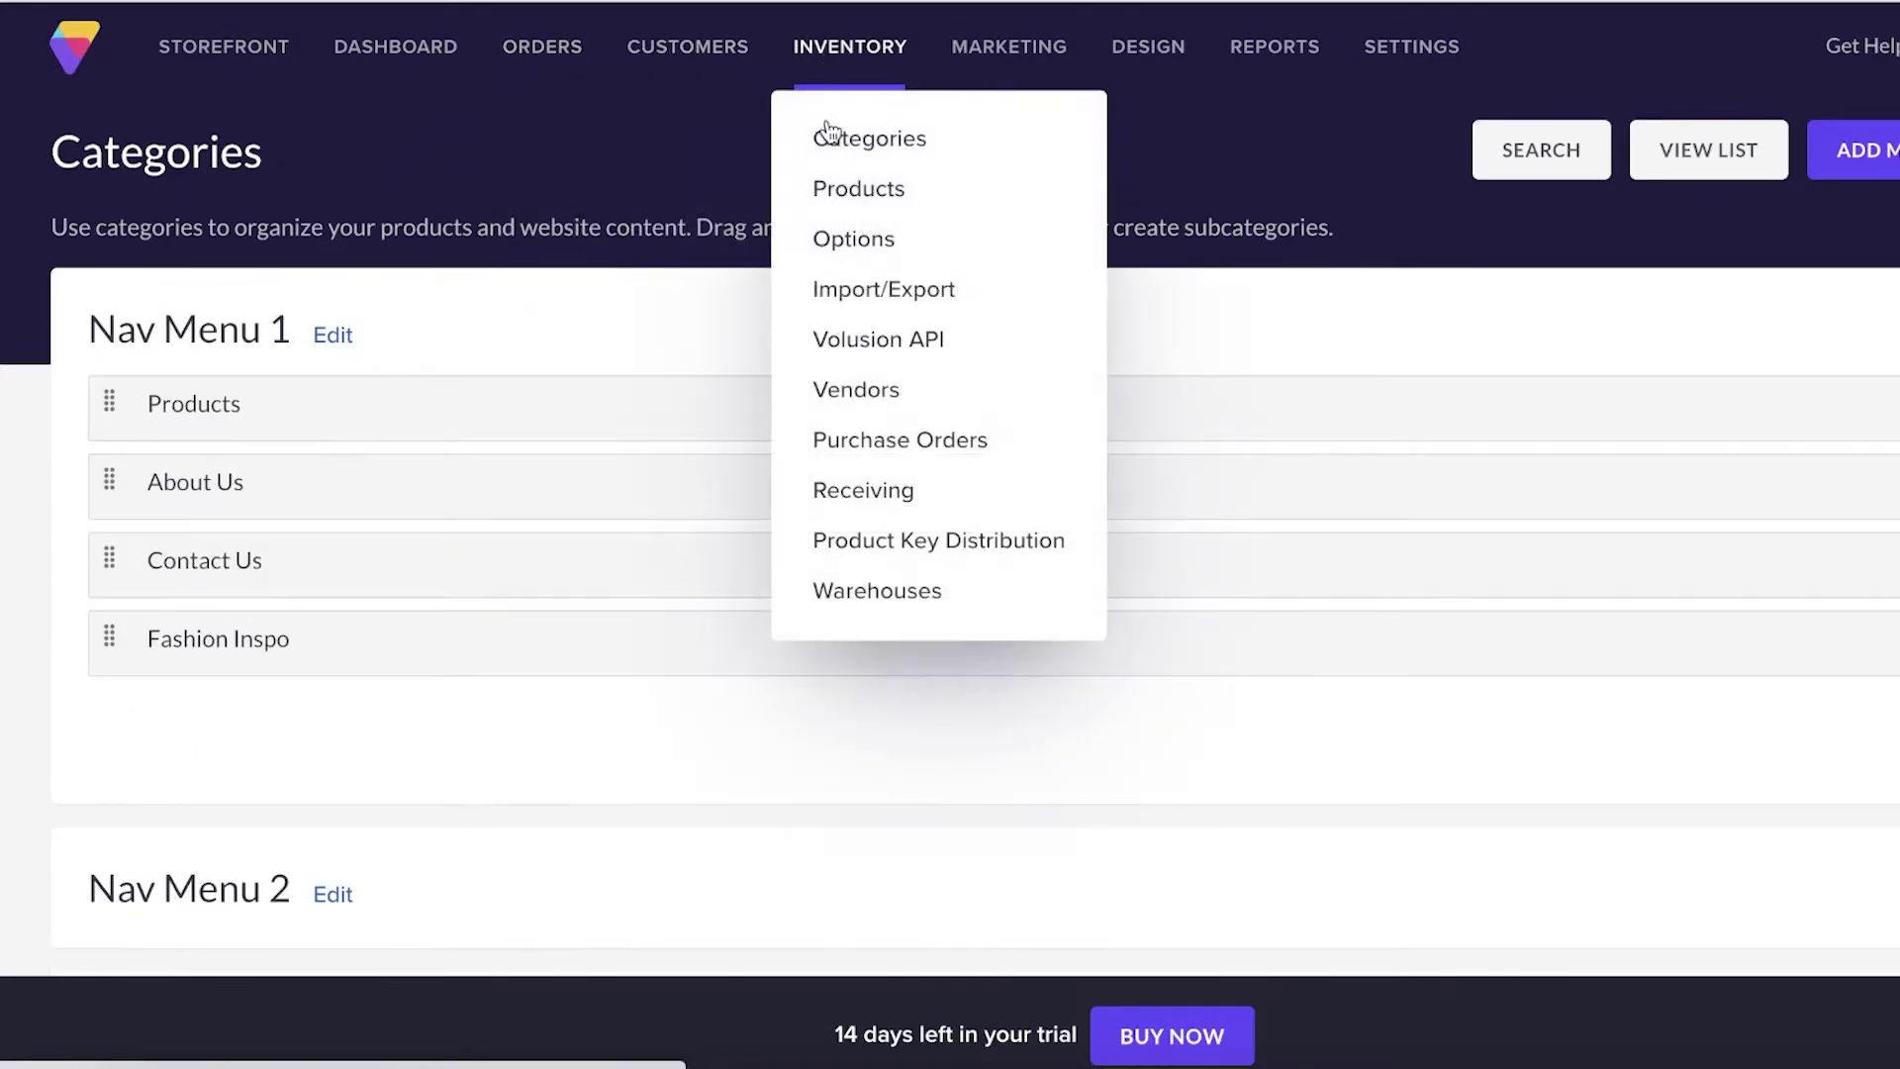
pyautogui.moveTo(702, 65)
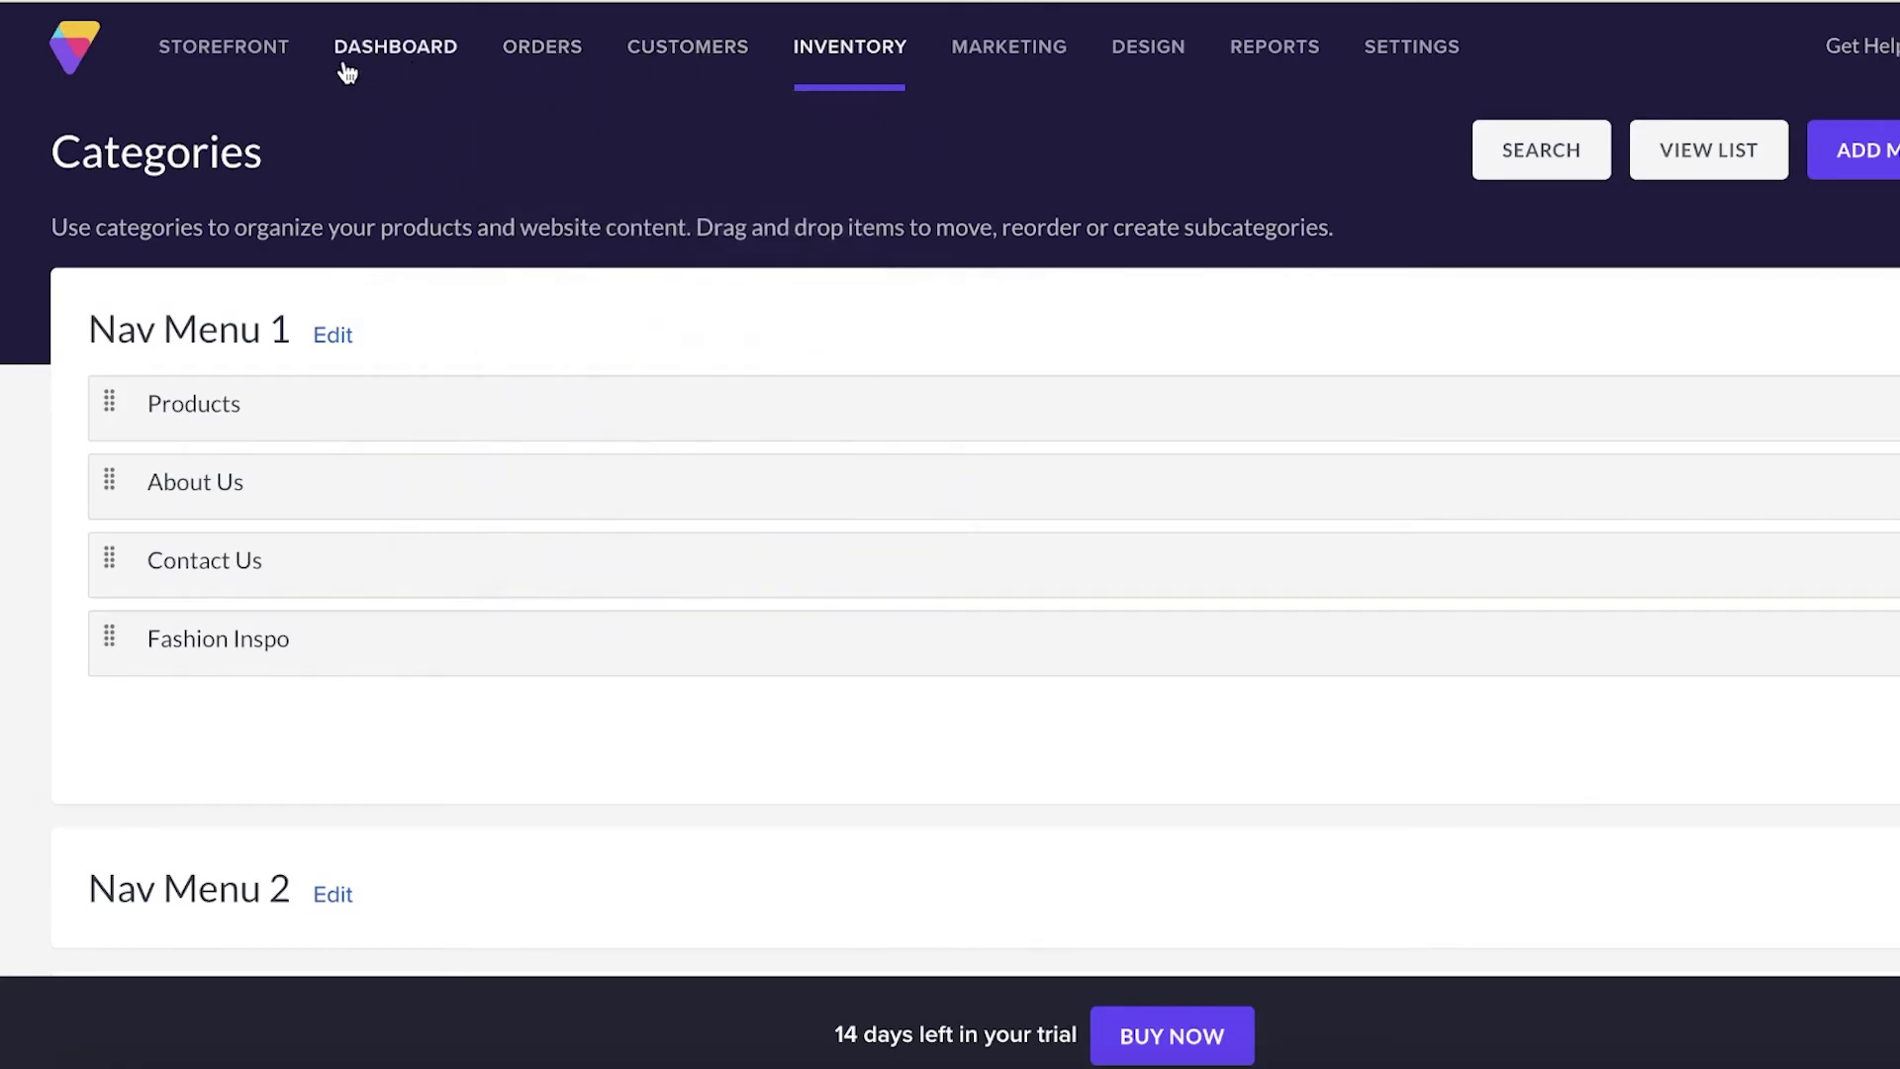
pyautogui.moveTo(930, 46)
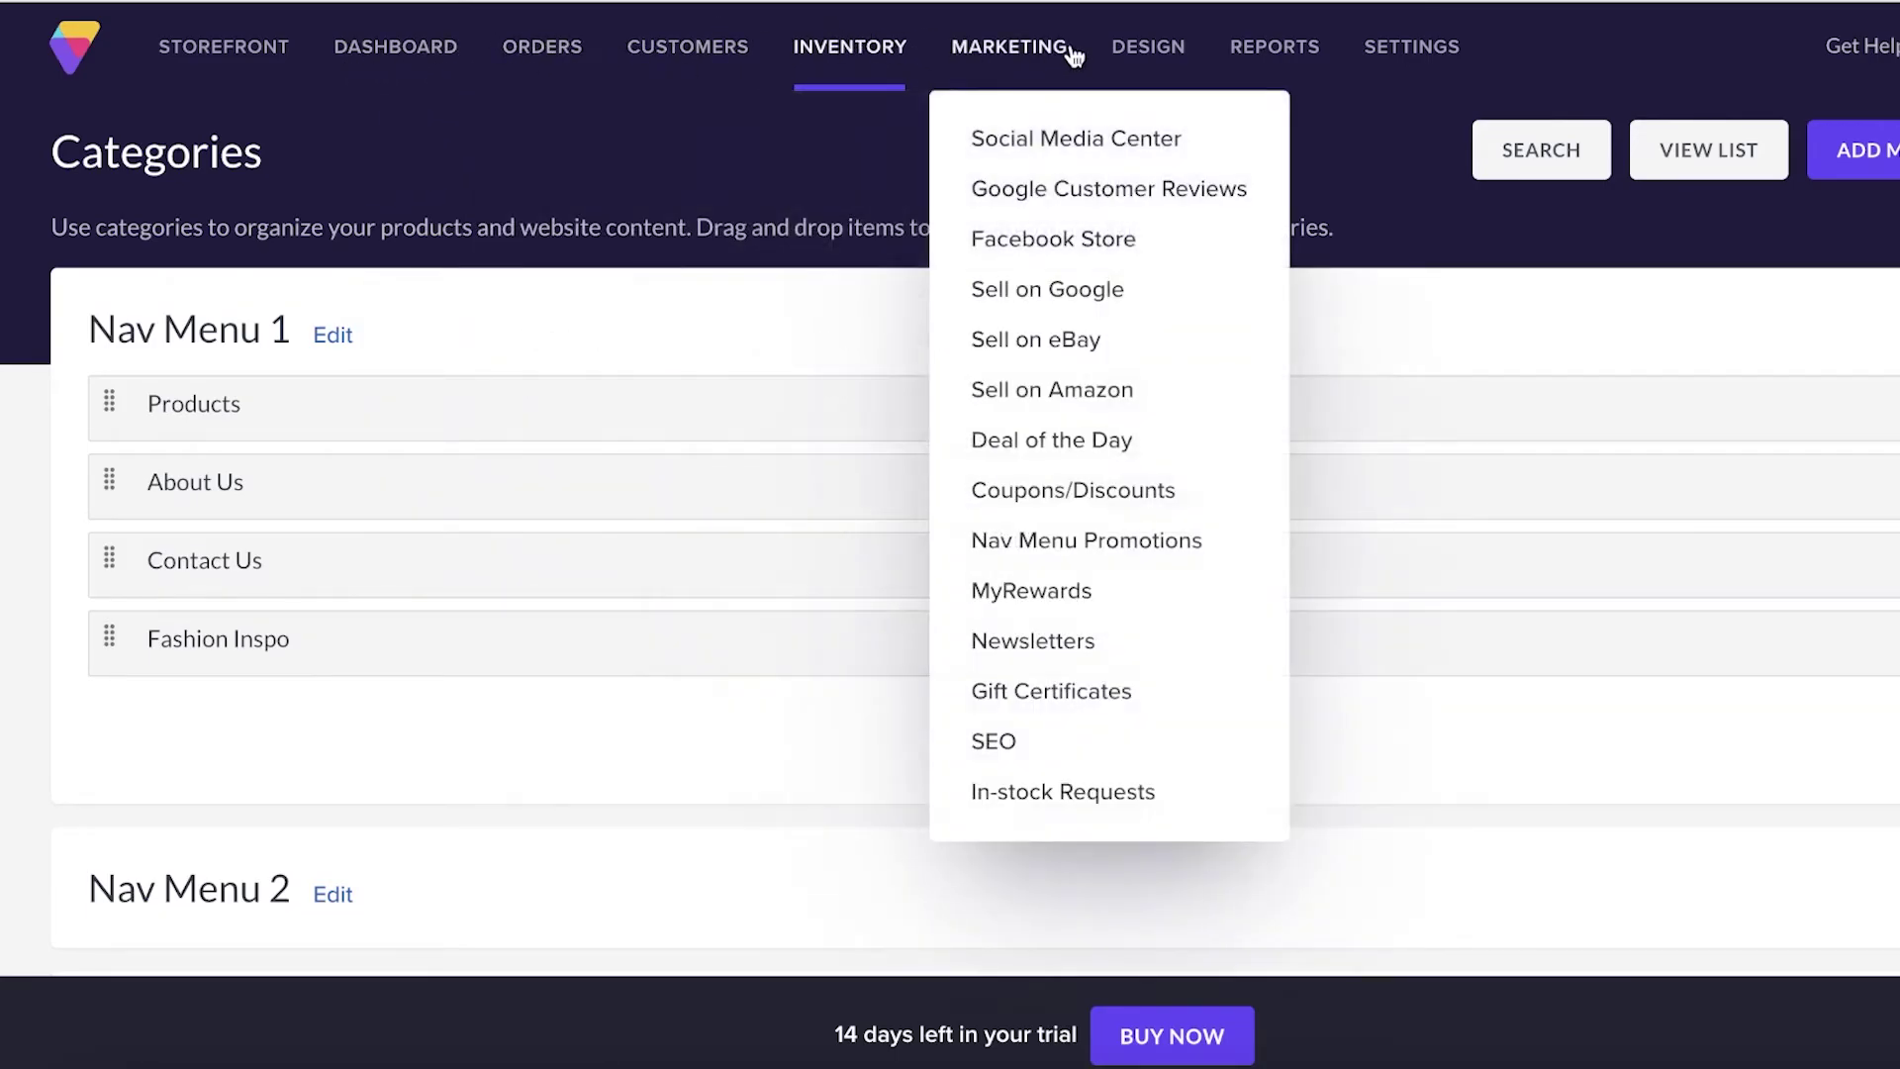
pyautogui.moveTo(1239, 52)
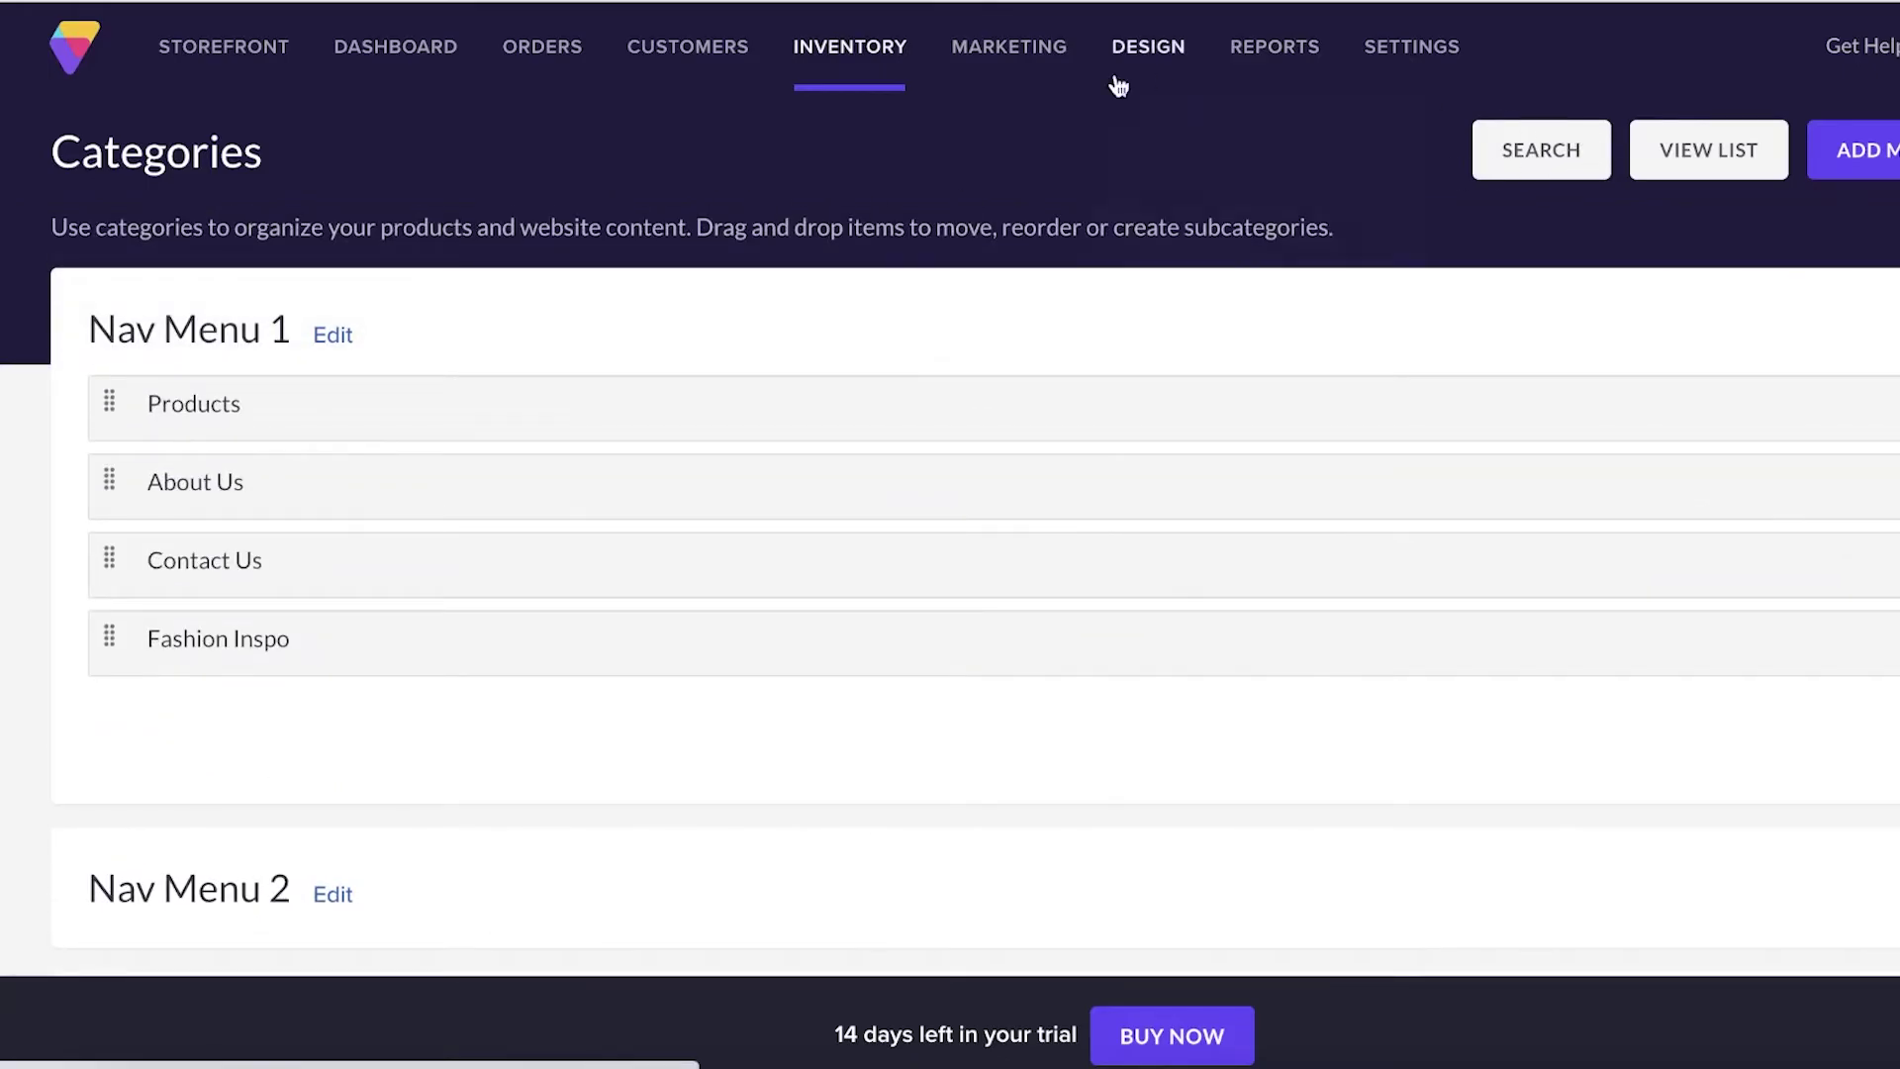
pyautogui.moveTo(821, 66)
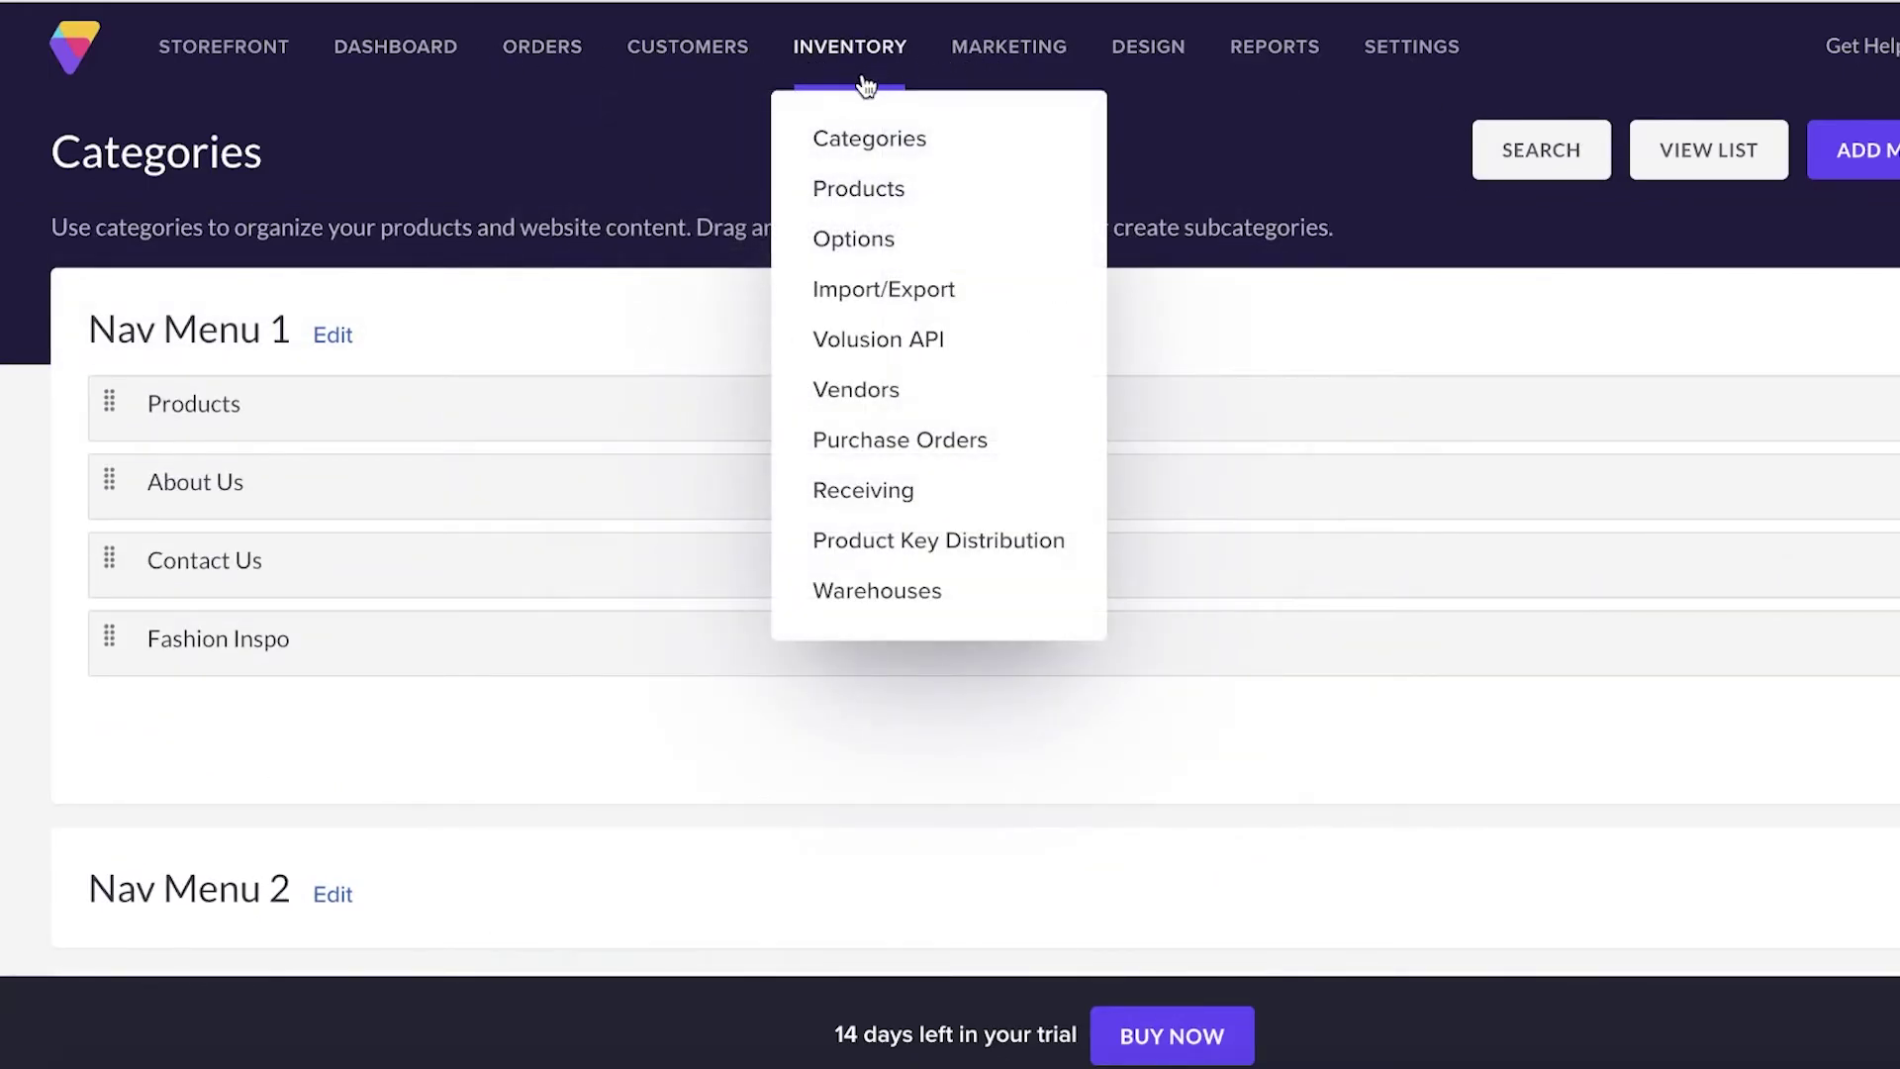
pyautogui.moveTo(601, 61)
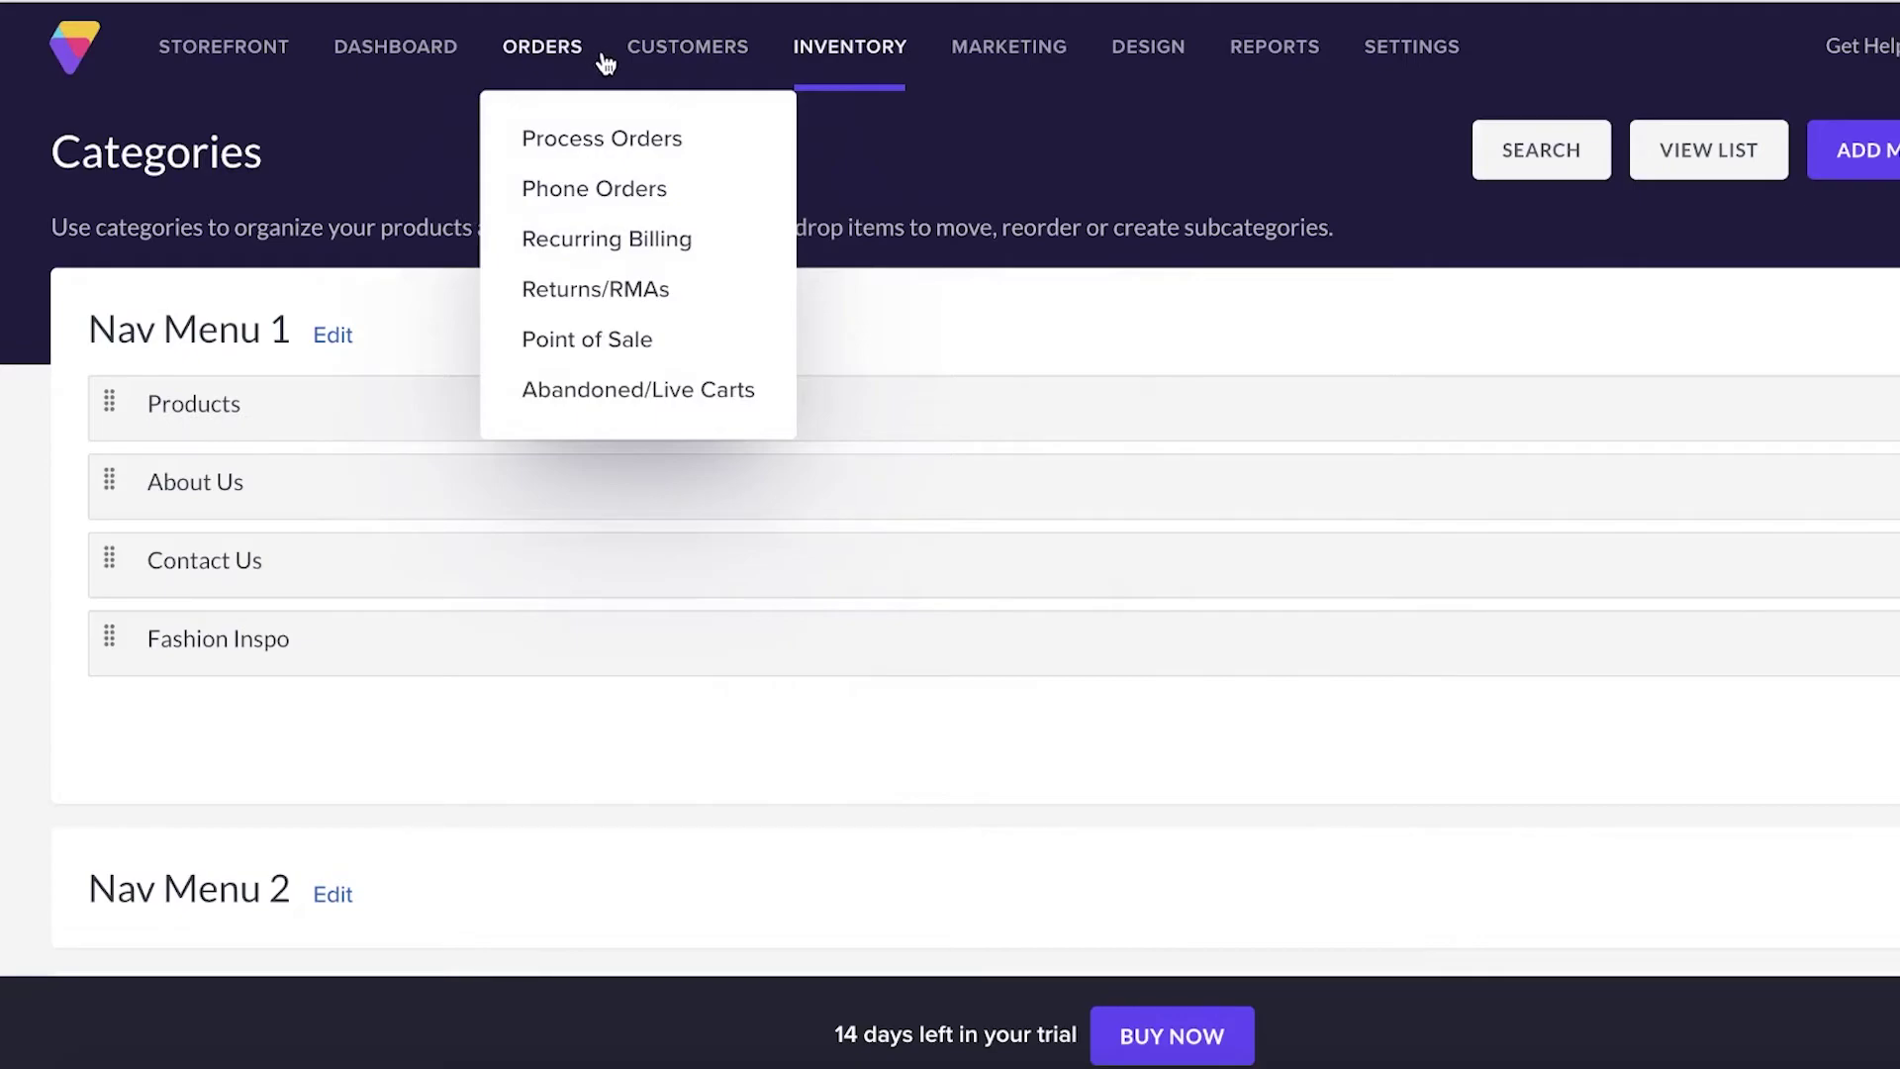
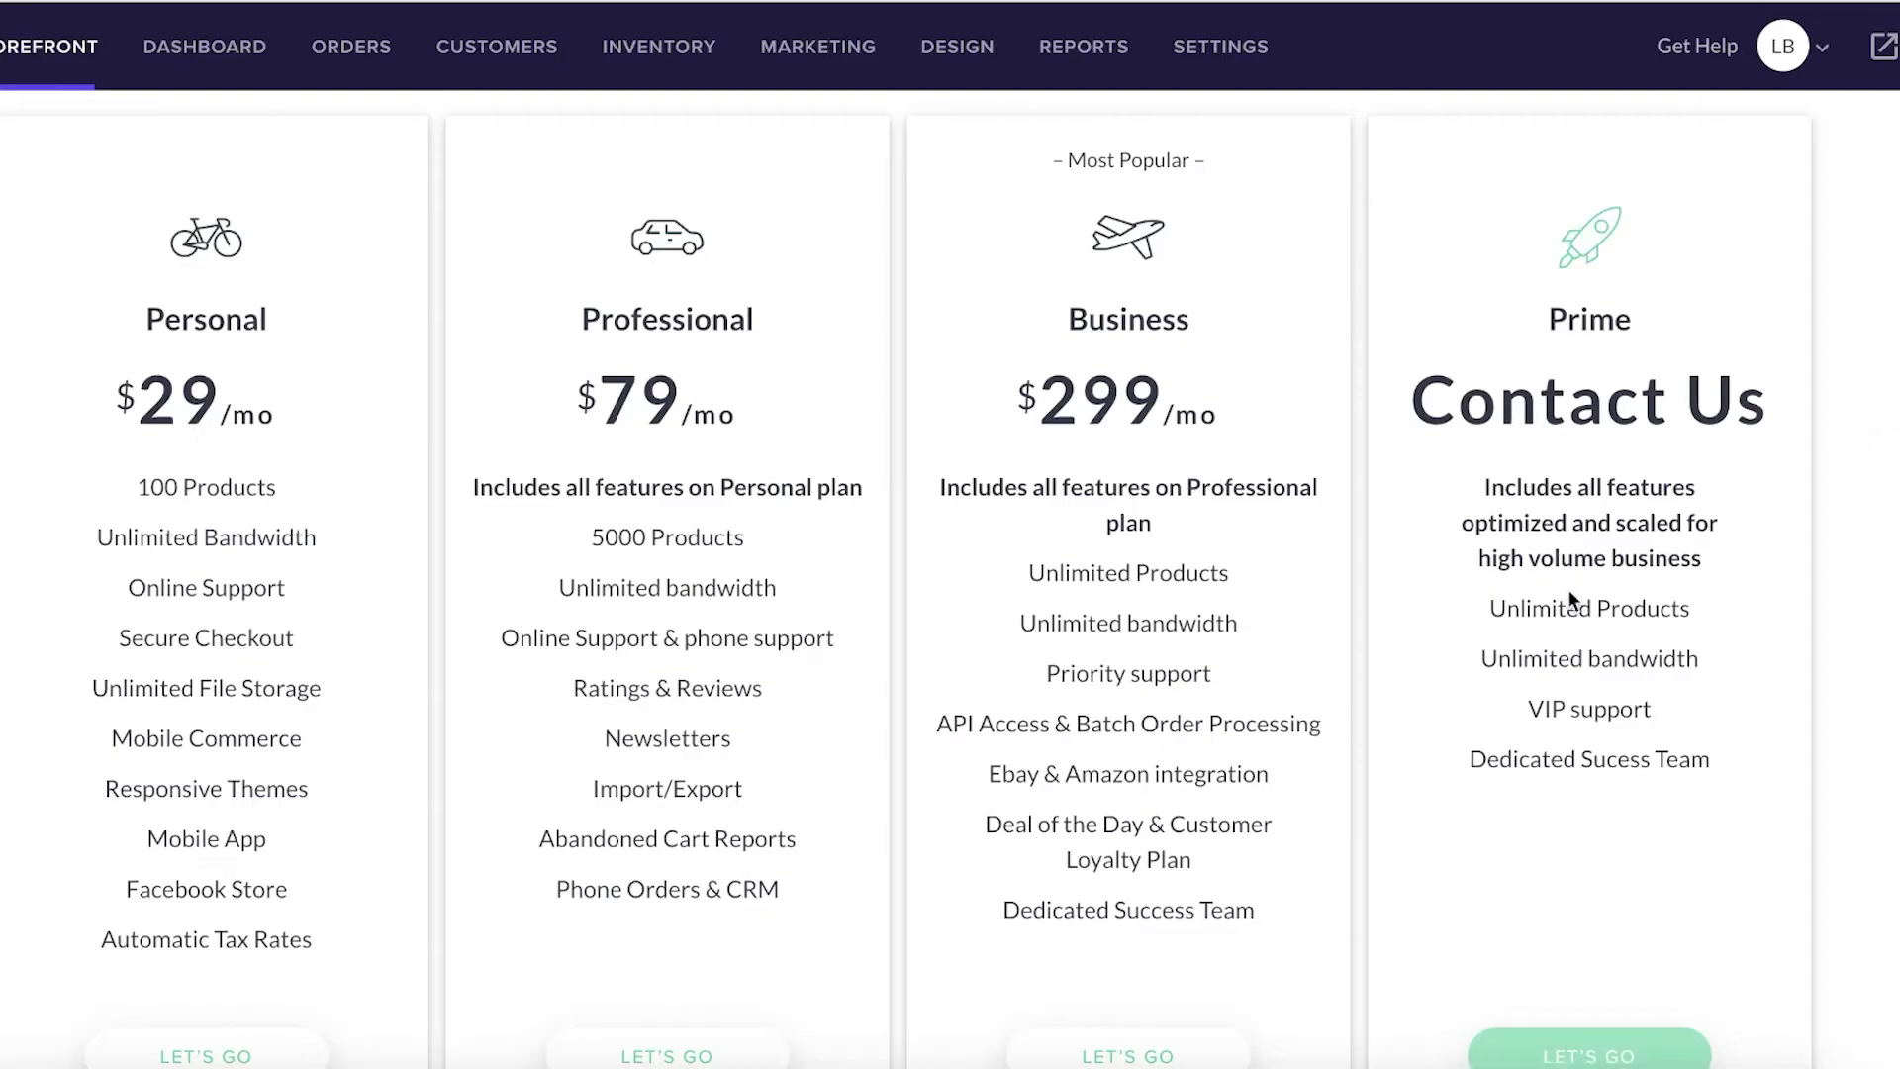
# Compare the monthly prices and included features of the Personal, Professional, Business and Prime plans
pyautogui.scroll(1, 1803, 502)
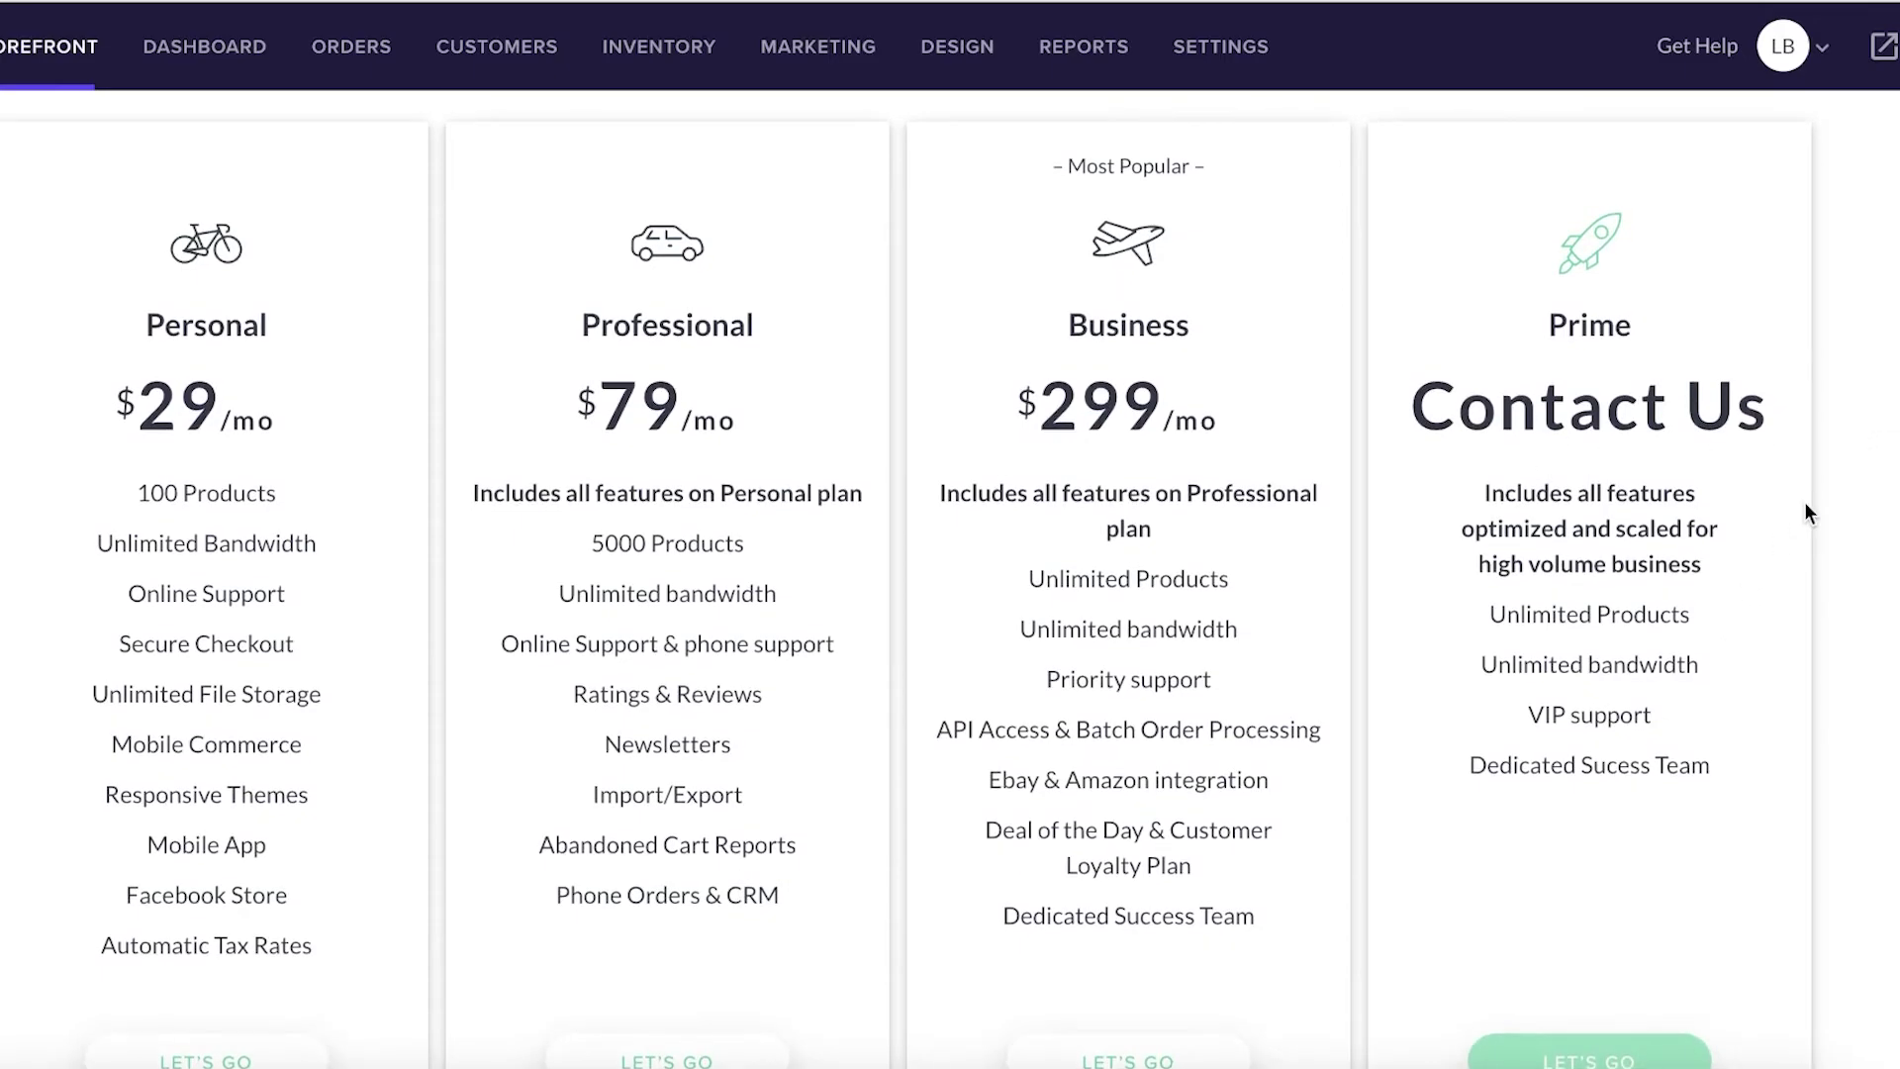
pyautogui.scroll(-2, 1797, 513)
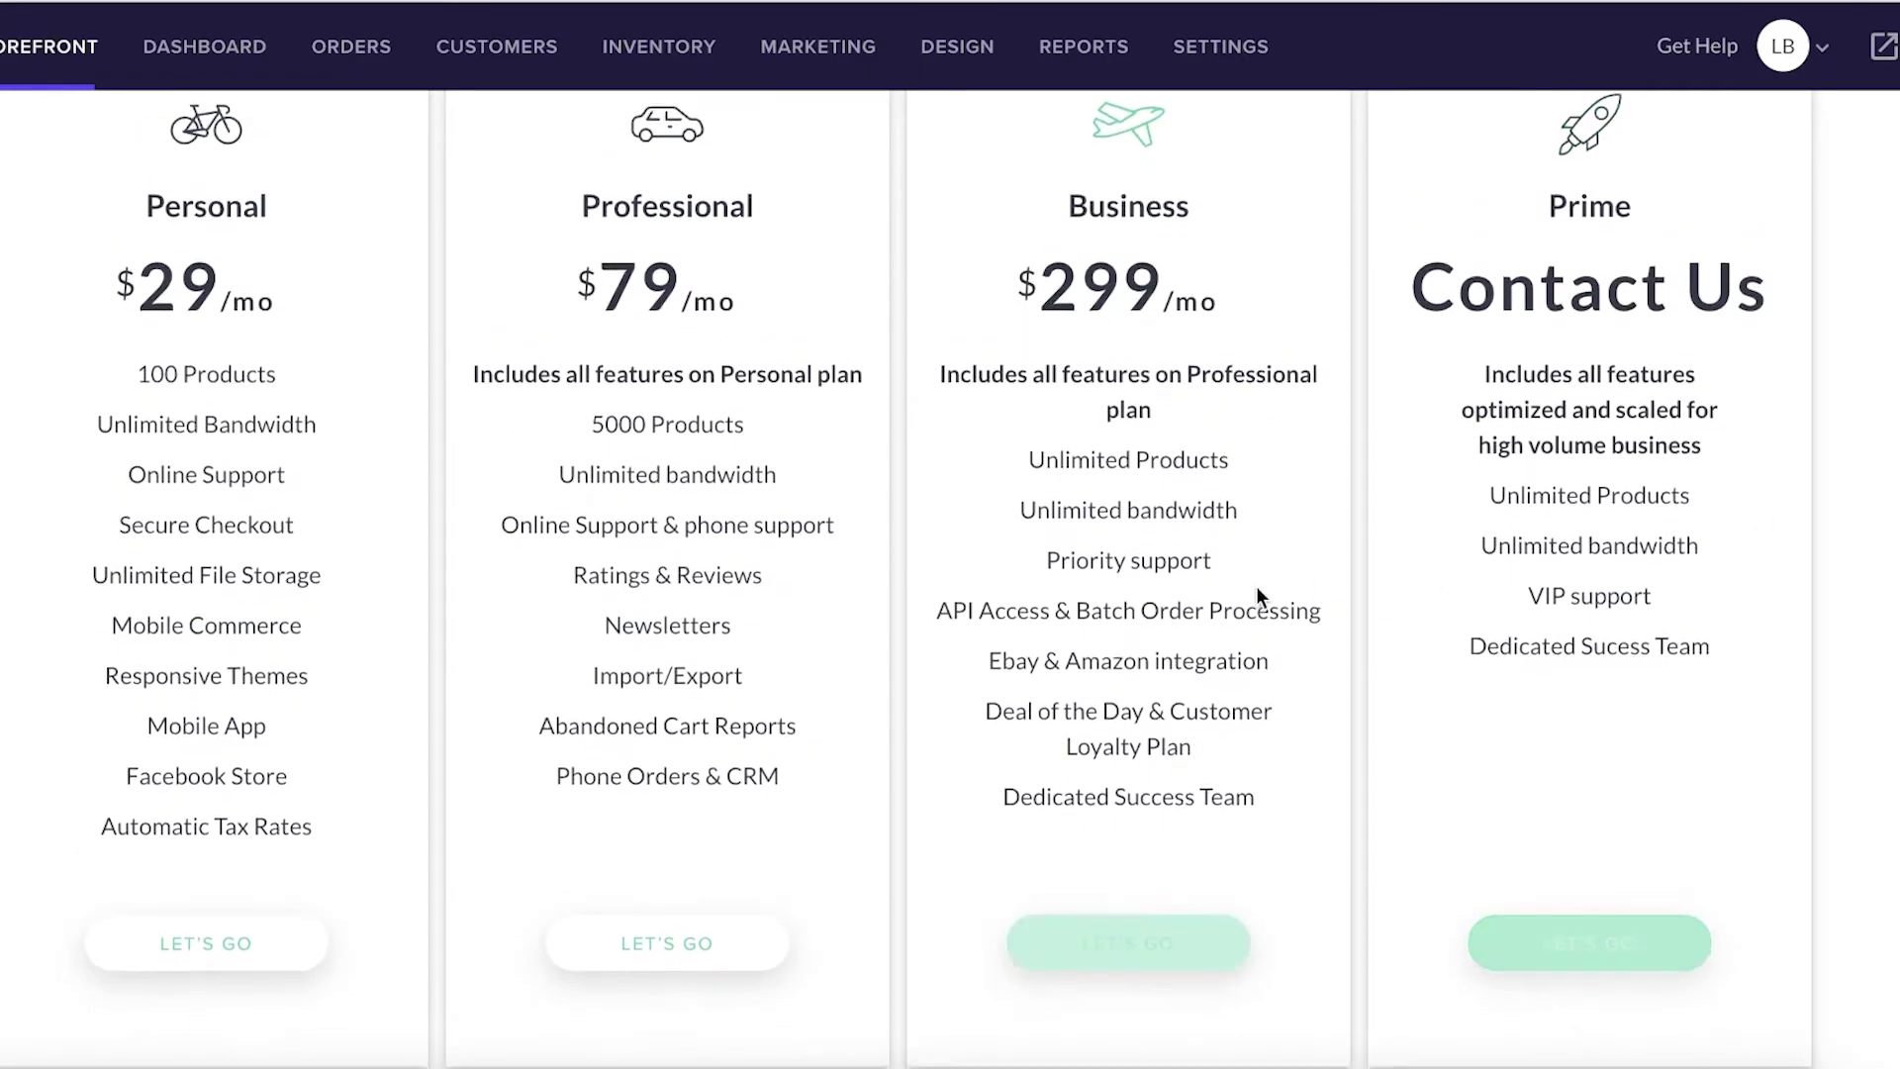
pyautogui.scroll(-6, 714, 544)
pyautogui.scroll(6, 714, 544)
pyautogui.scroll(2, 258, 363)
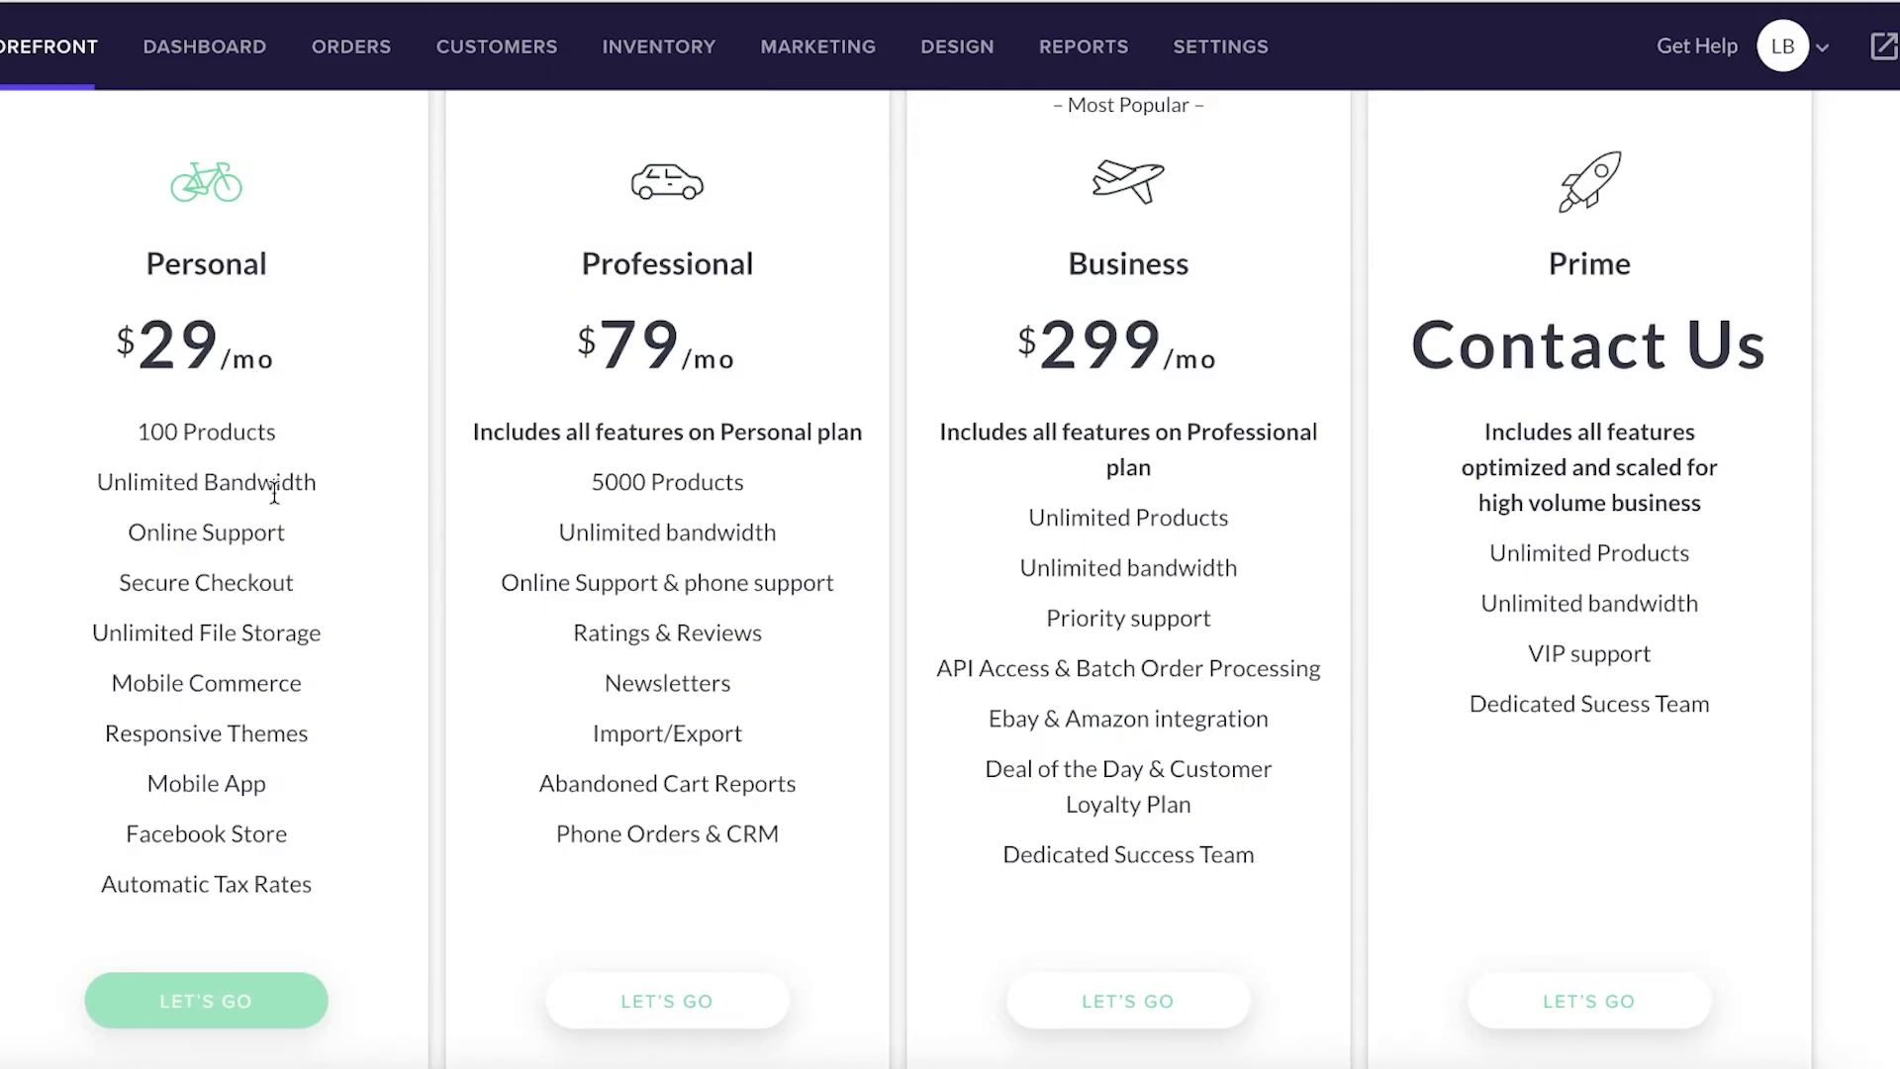
pyautogui.scroll(-1, 274, 493)
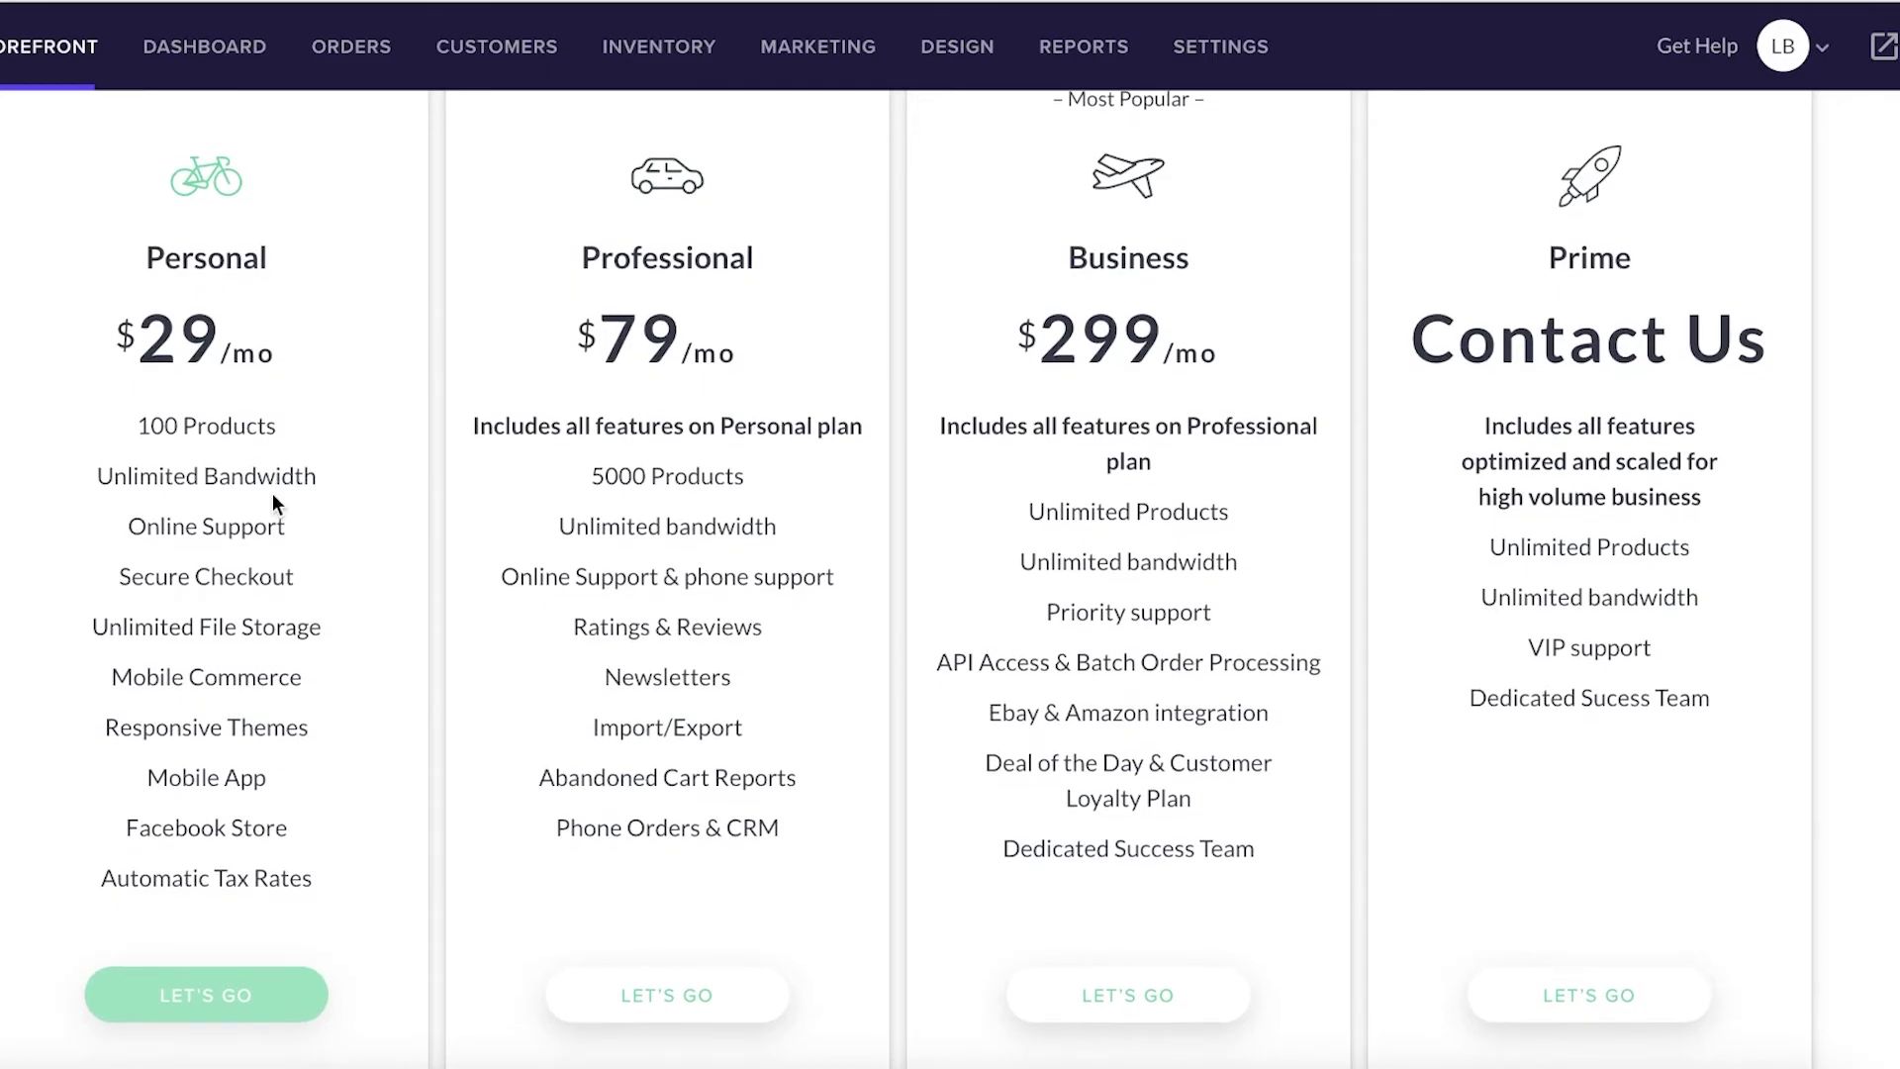
pyautogui.scroll(-1, 268, 497)
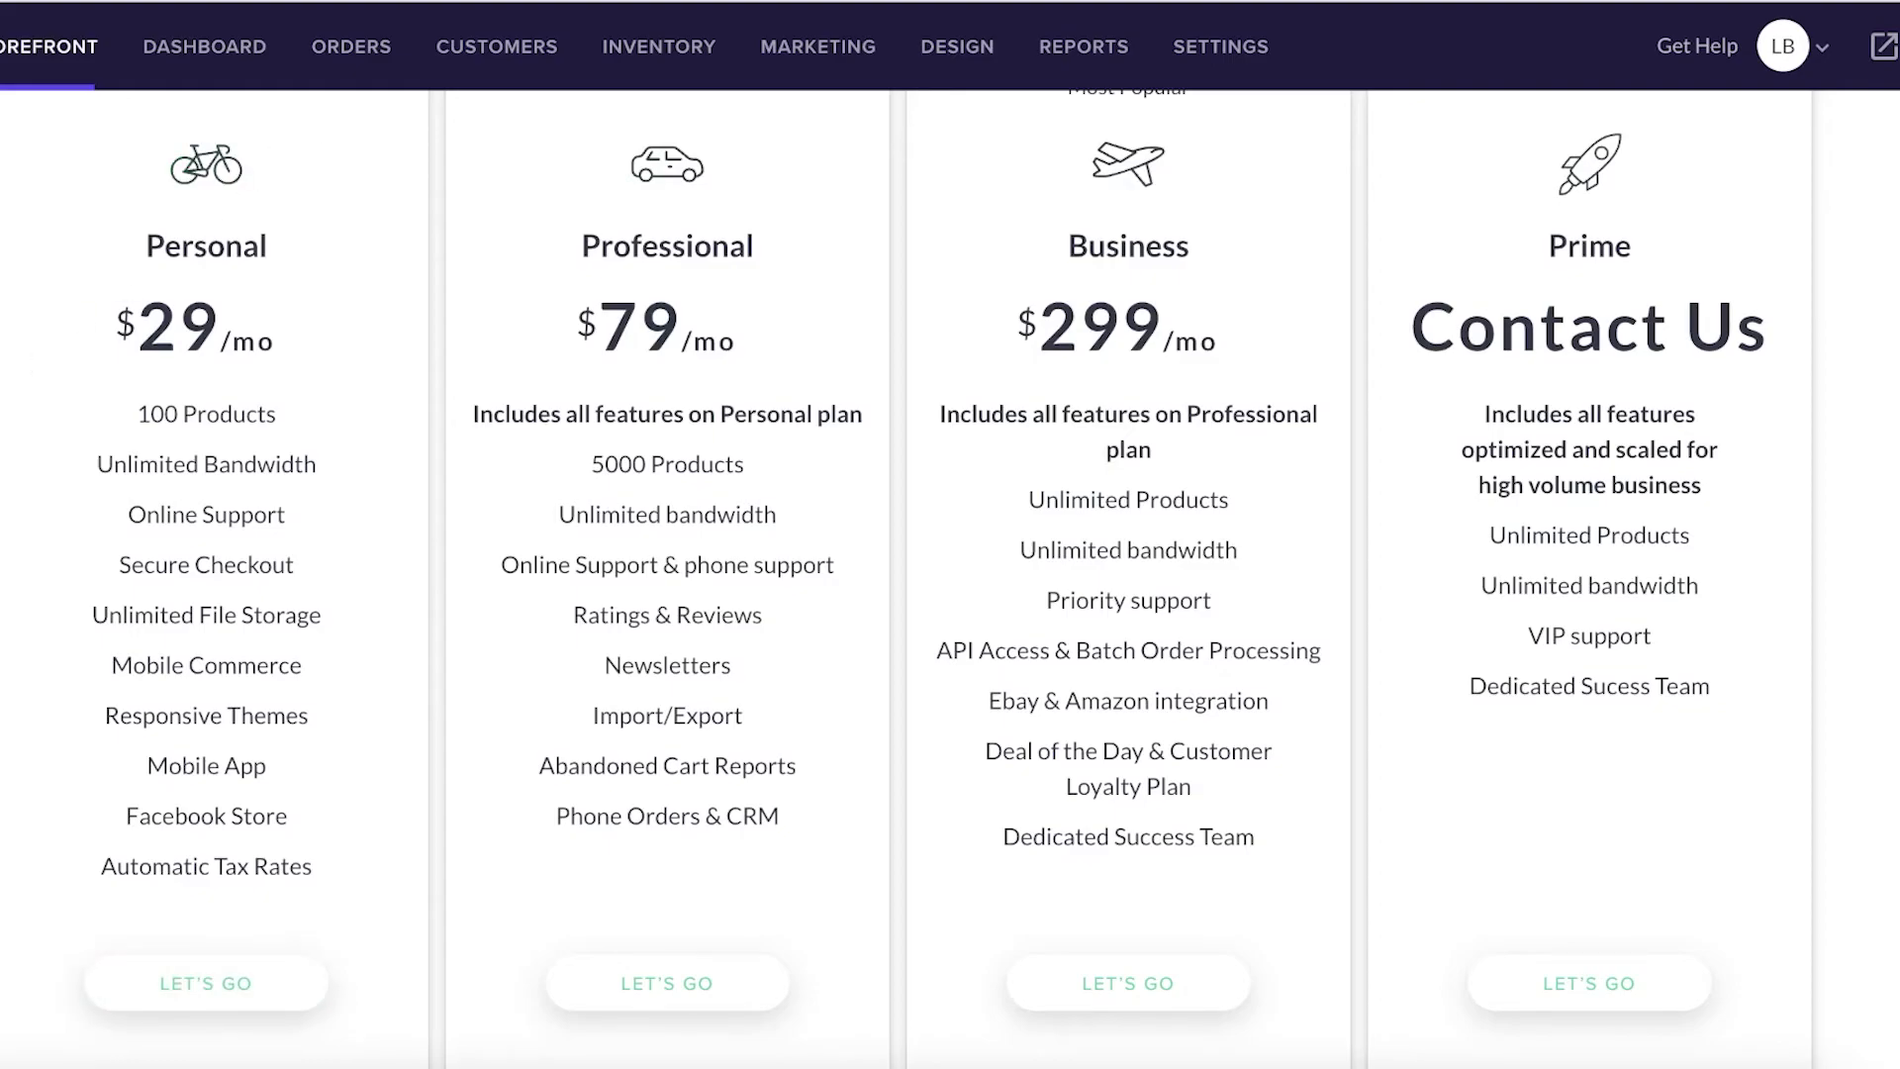
pyautogui.scroll(-1, 102, 452)
pyautogui.scroll(5, 115, 396)
pyautogui.scroll(-6, 127, 497)
pyautogui.scroll(6, 127, 497)
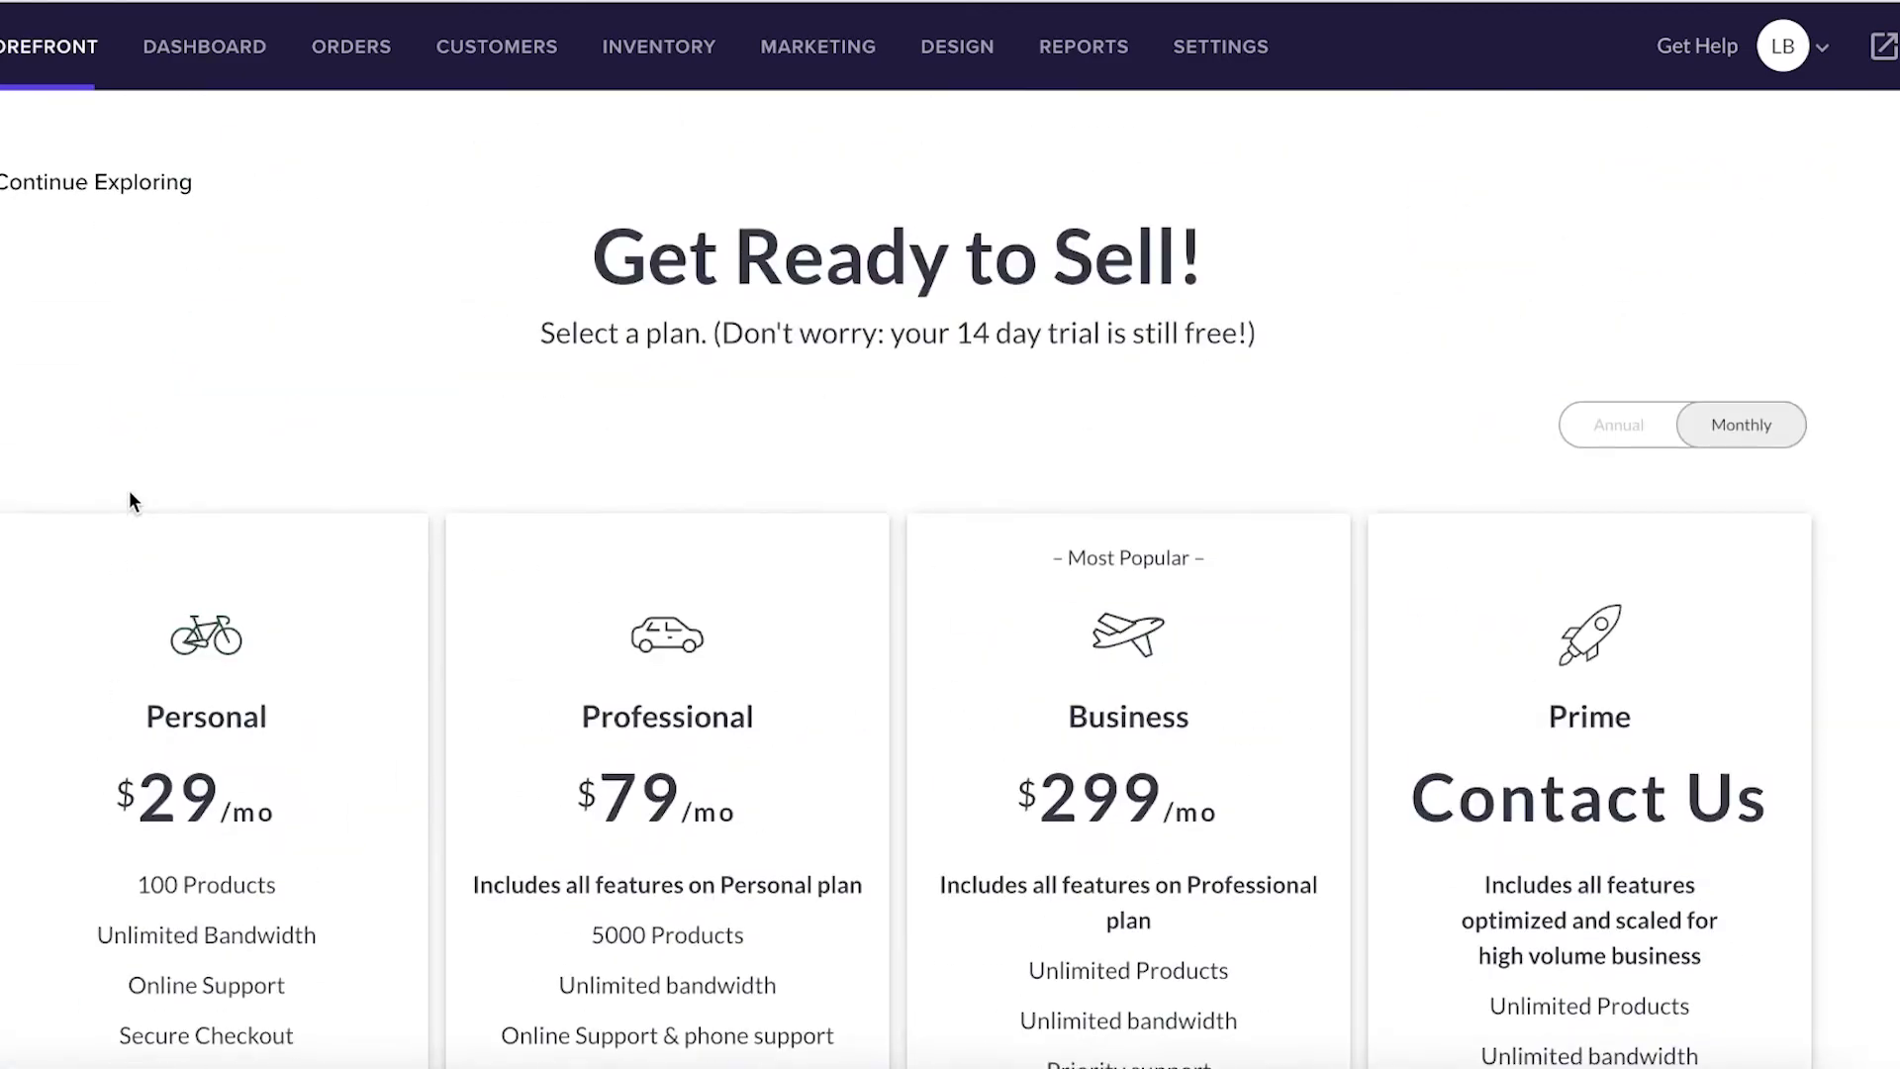
pyautogui.scroll(-3, 138, 465)
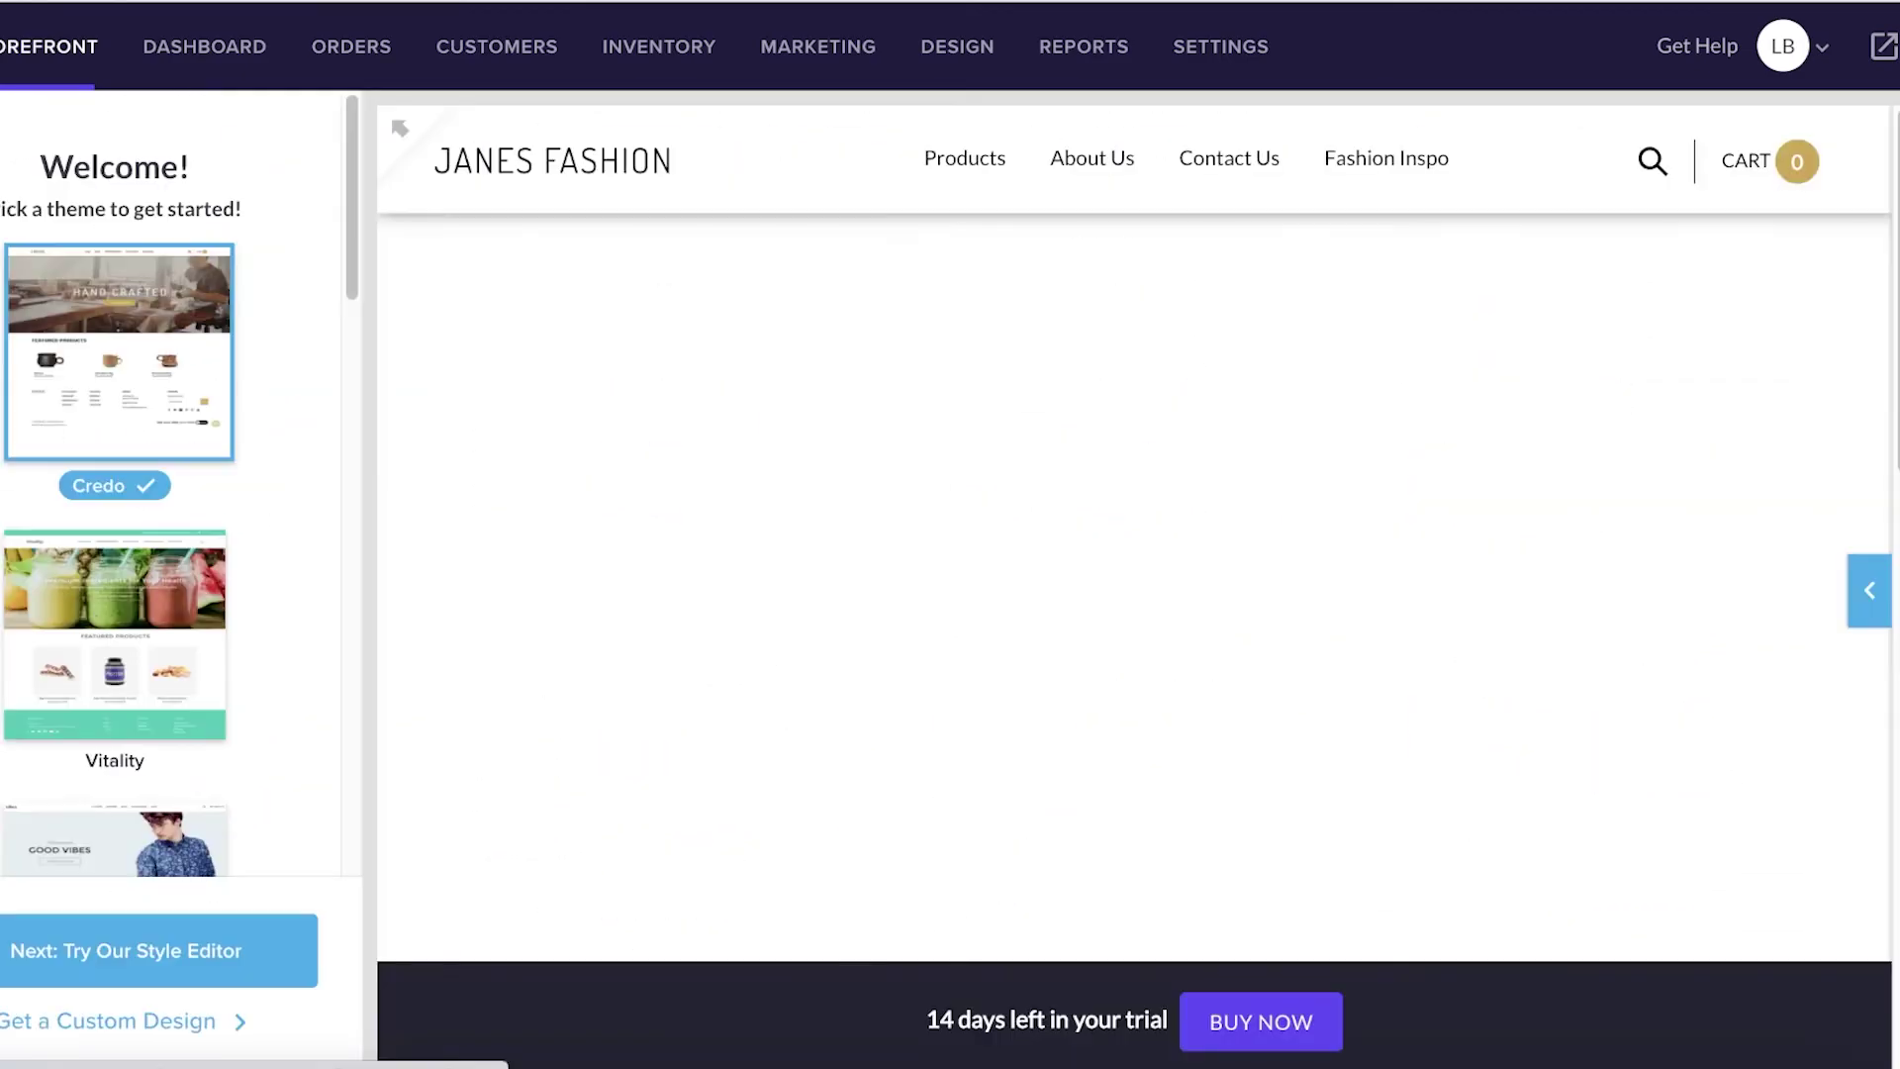
# Review the Janes Fashion storefront preview from its banner down to the footer and back
pyautogui.scroll(-15, 407, 182)
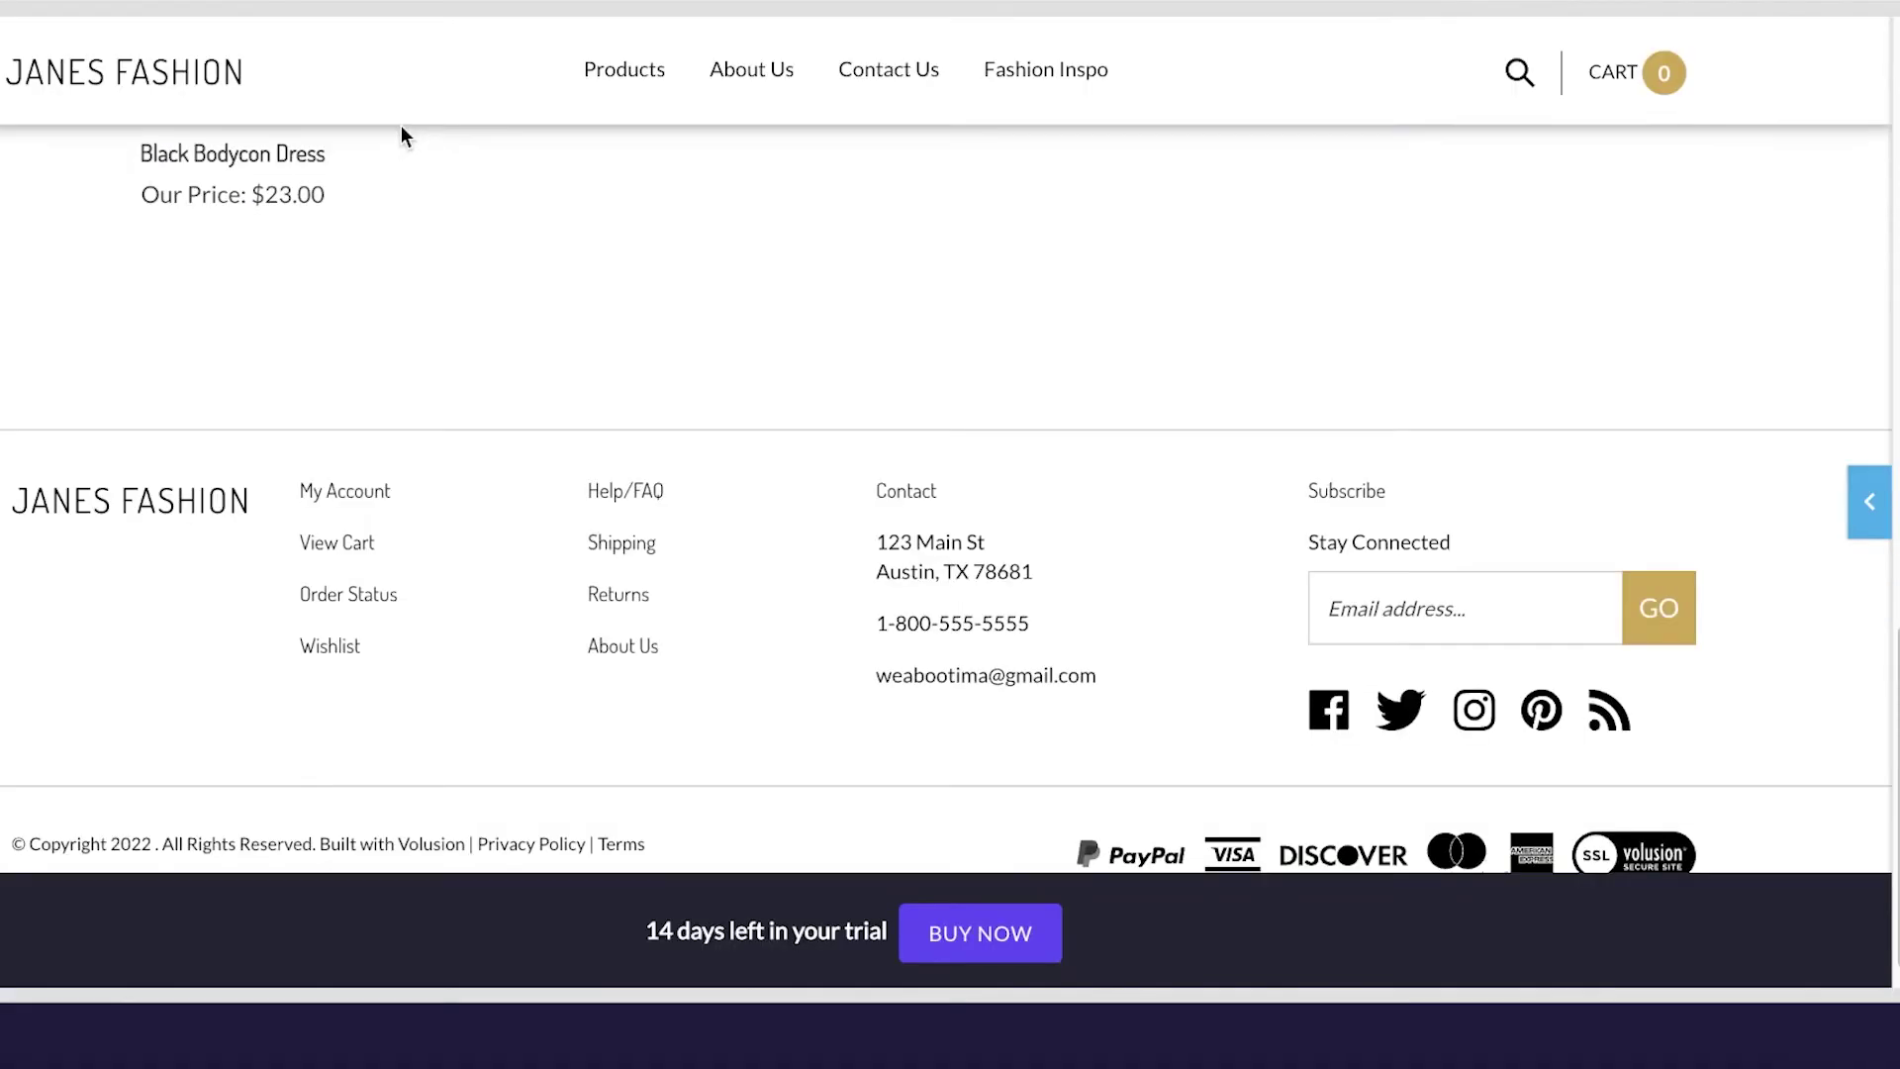
pyautogui.scroll(15, 622, 495)
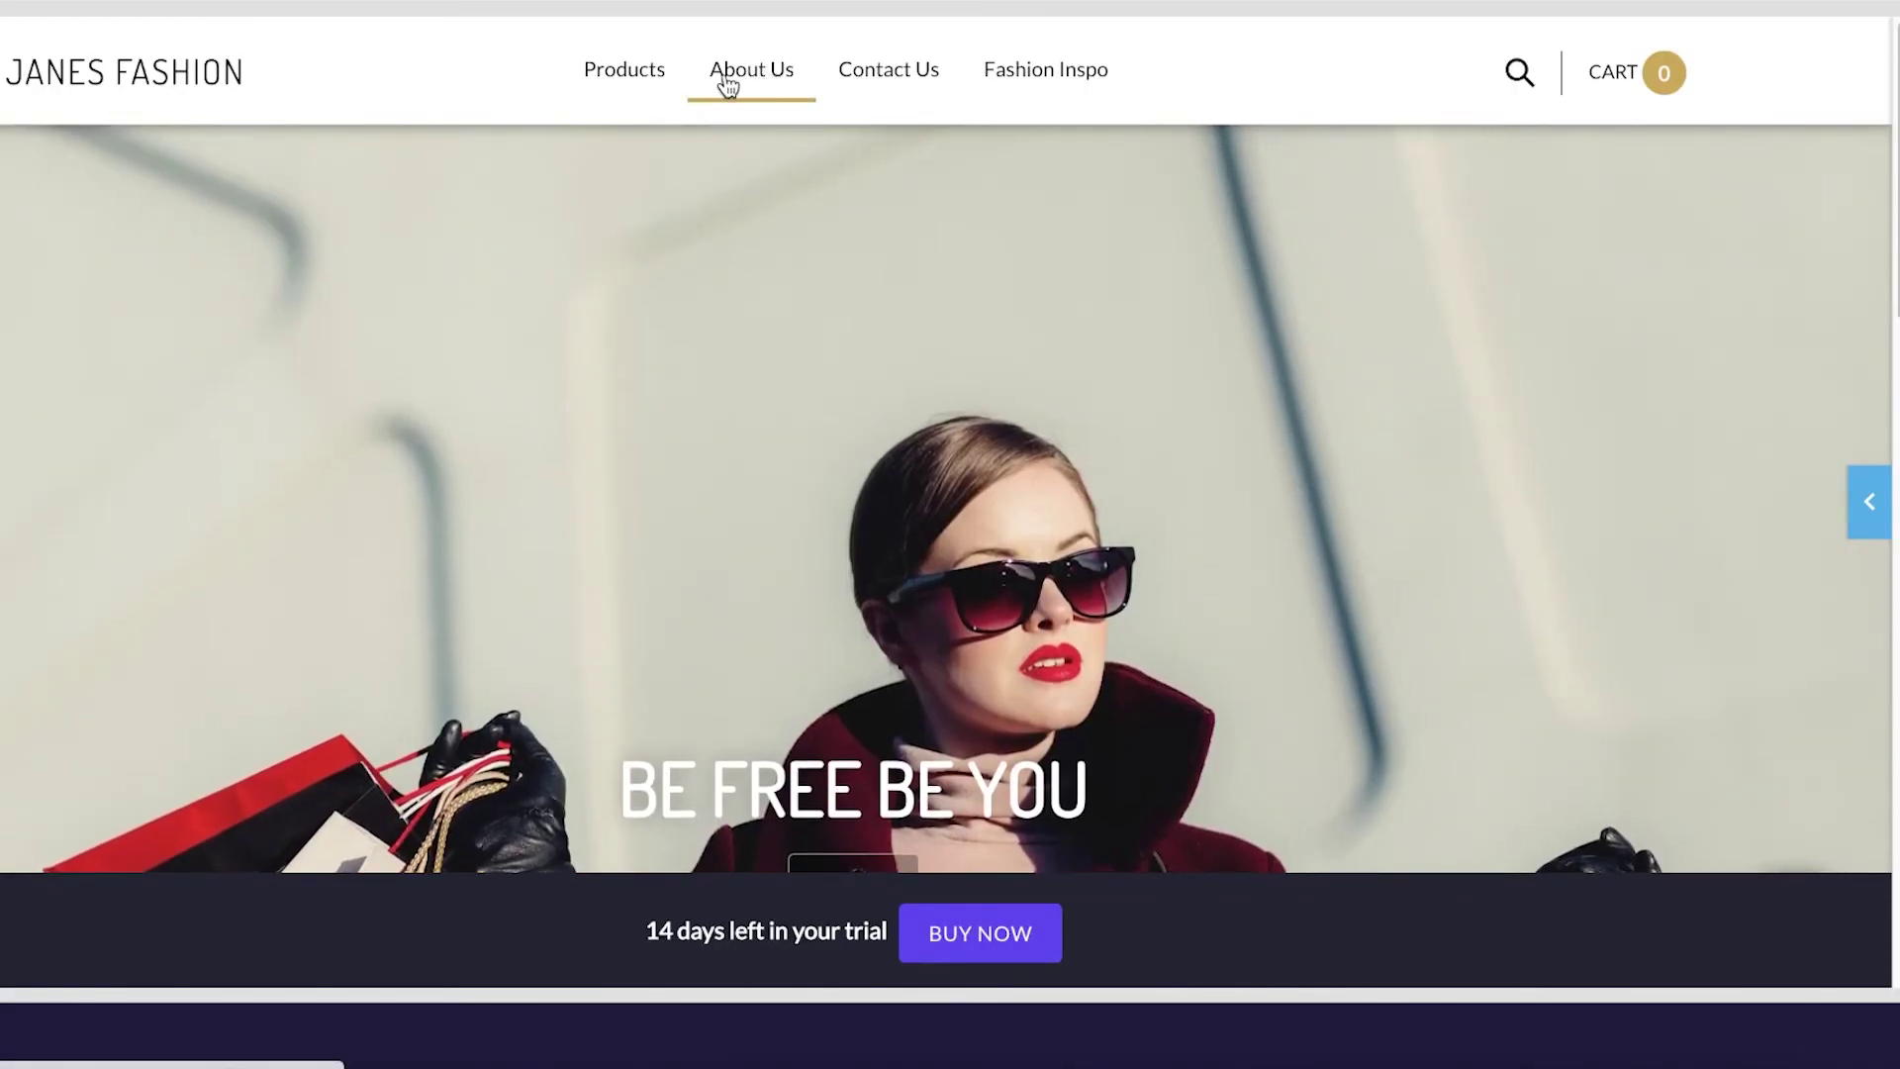